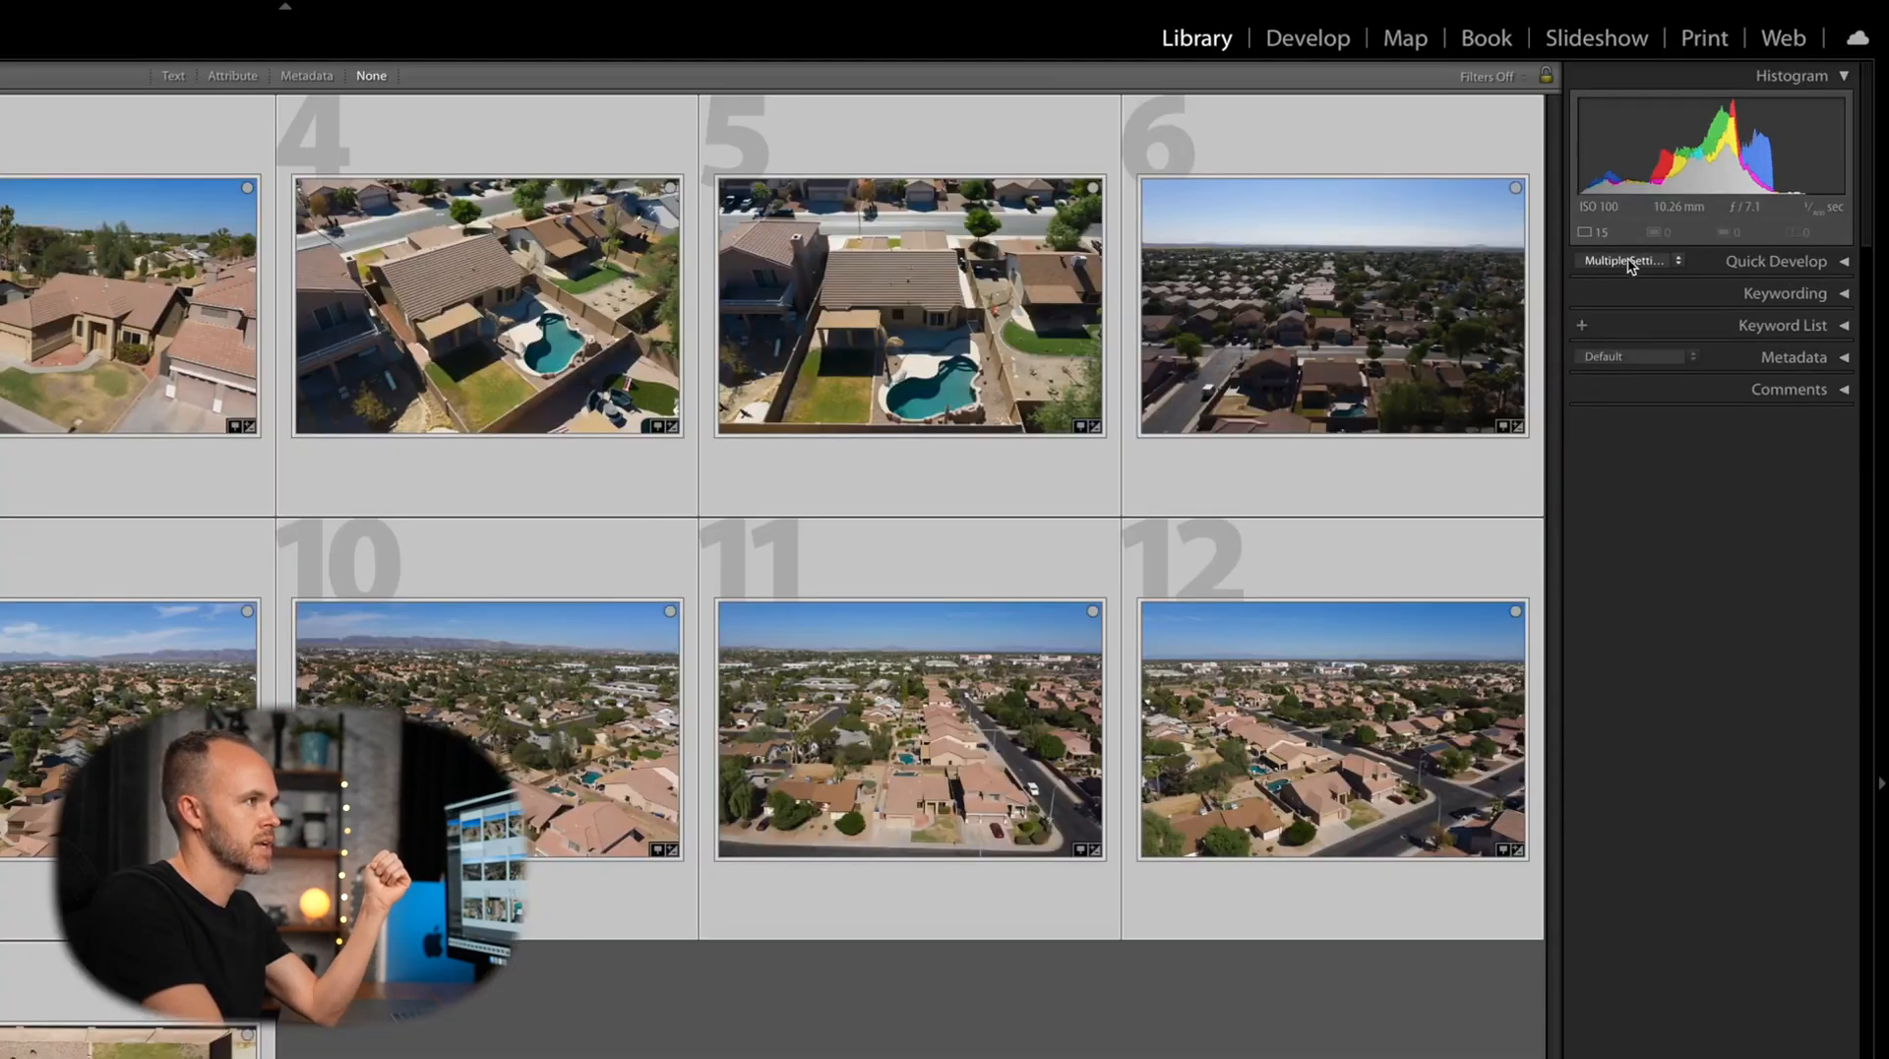
Apply the Profile - Straight - Auto user preset to all 15 selected aerial photos
left_click(1629, 262)
mouse_move(1641, 517)
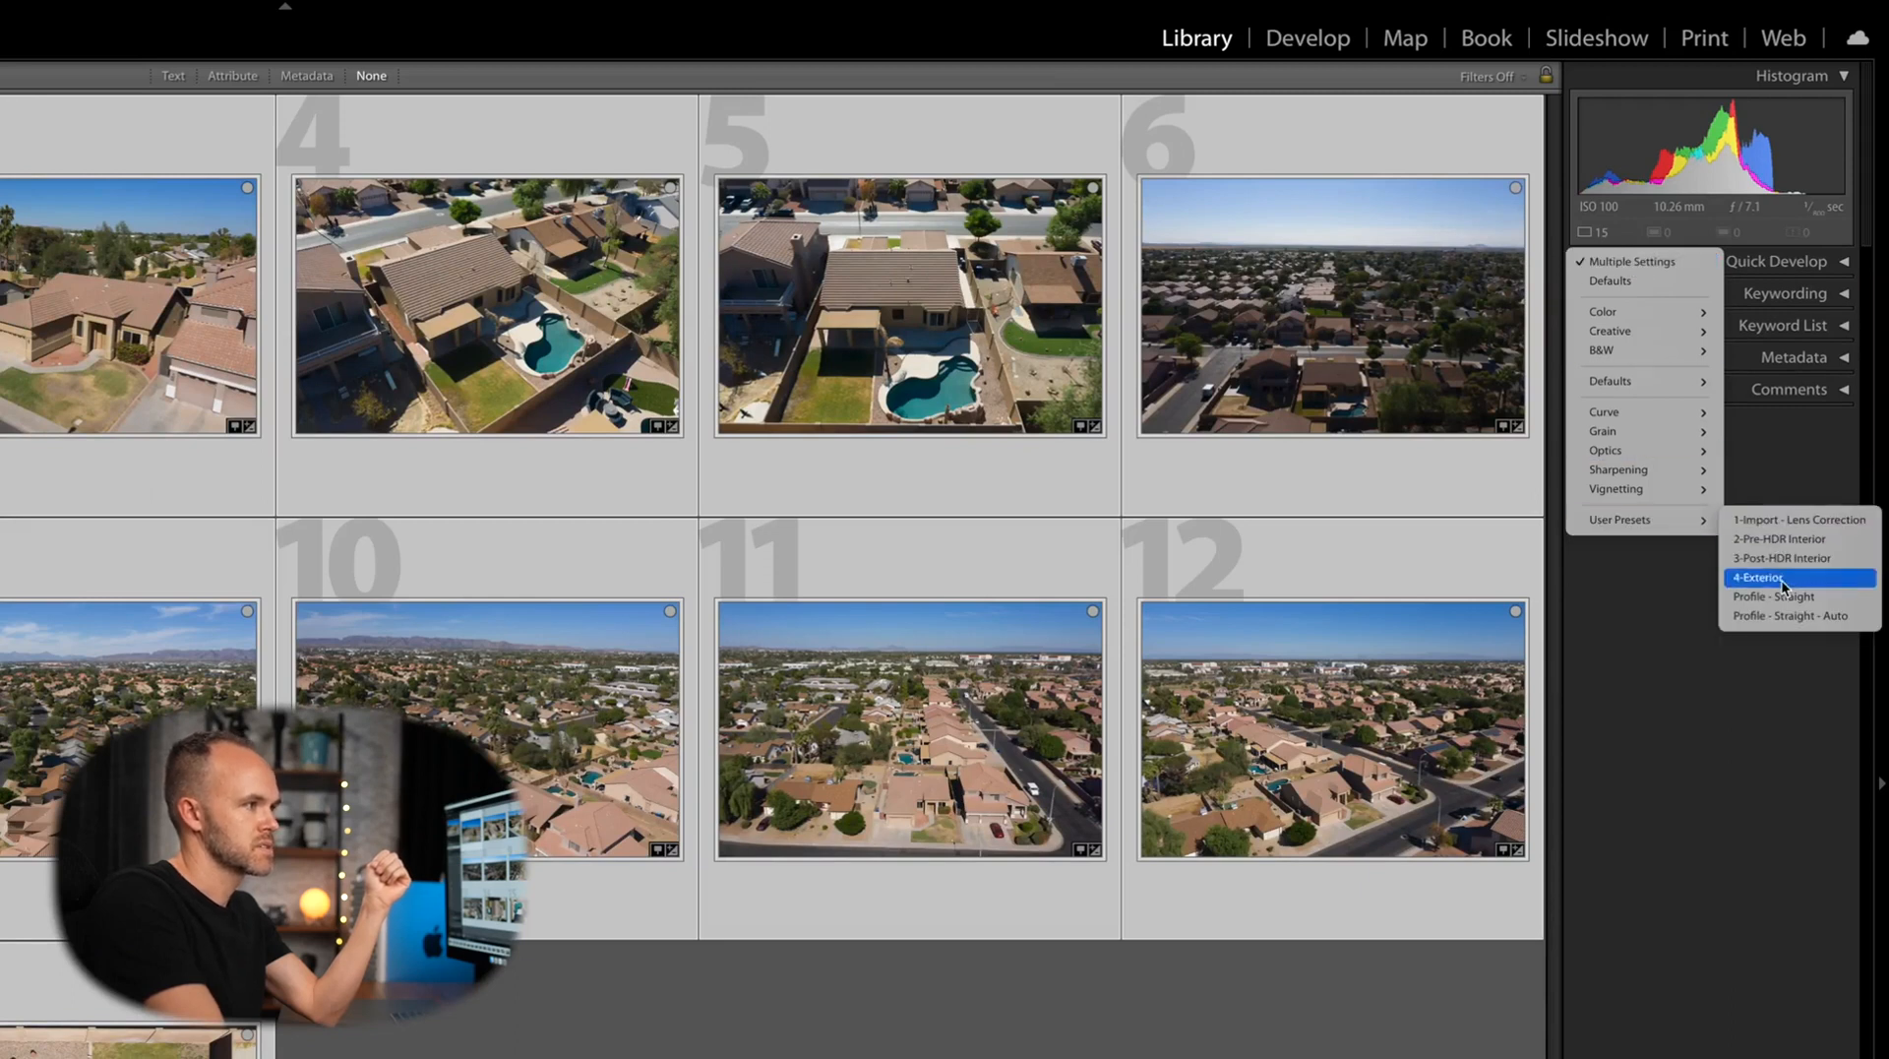
left_click(1784, 617)
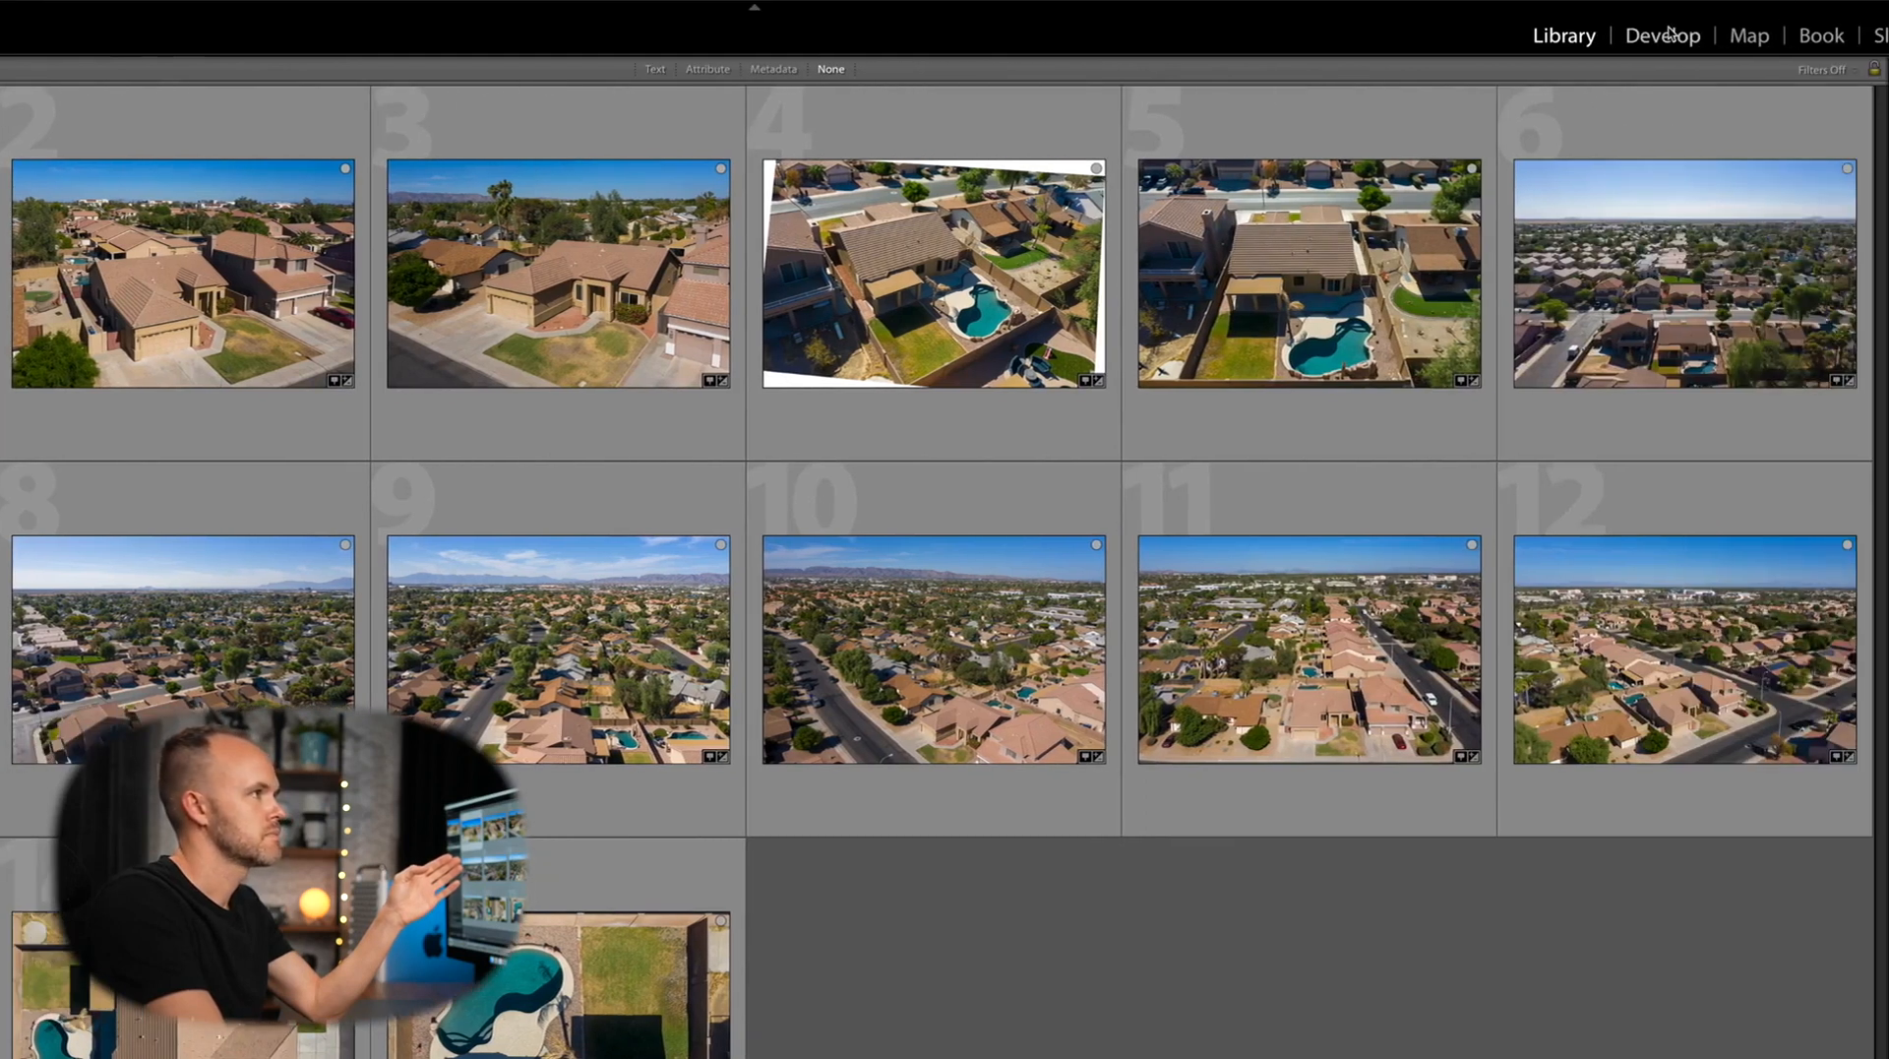
Open the first house photo in the Develop module and look over its panels
left_click(1670, 35)
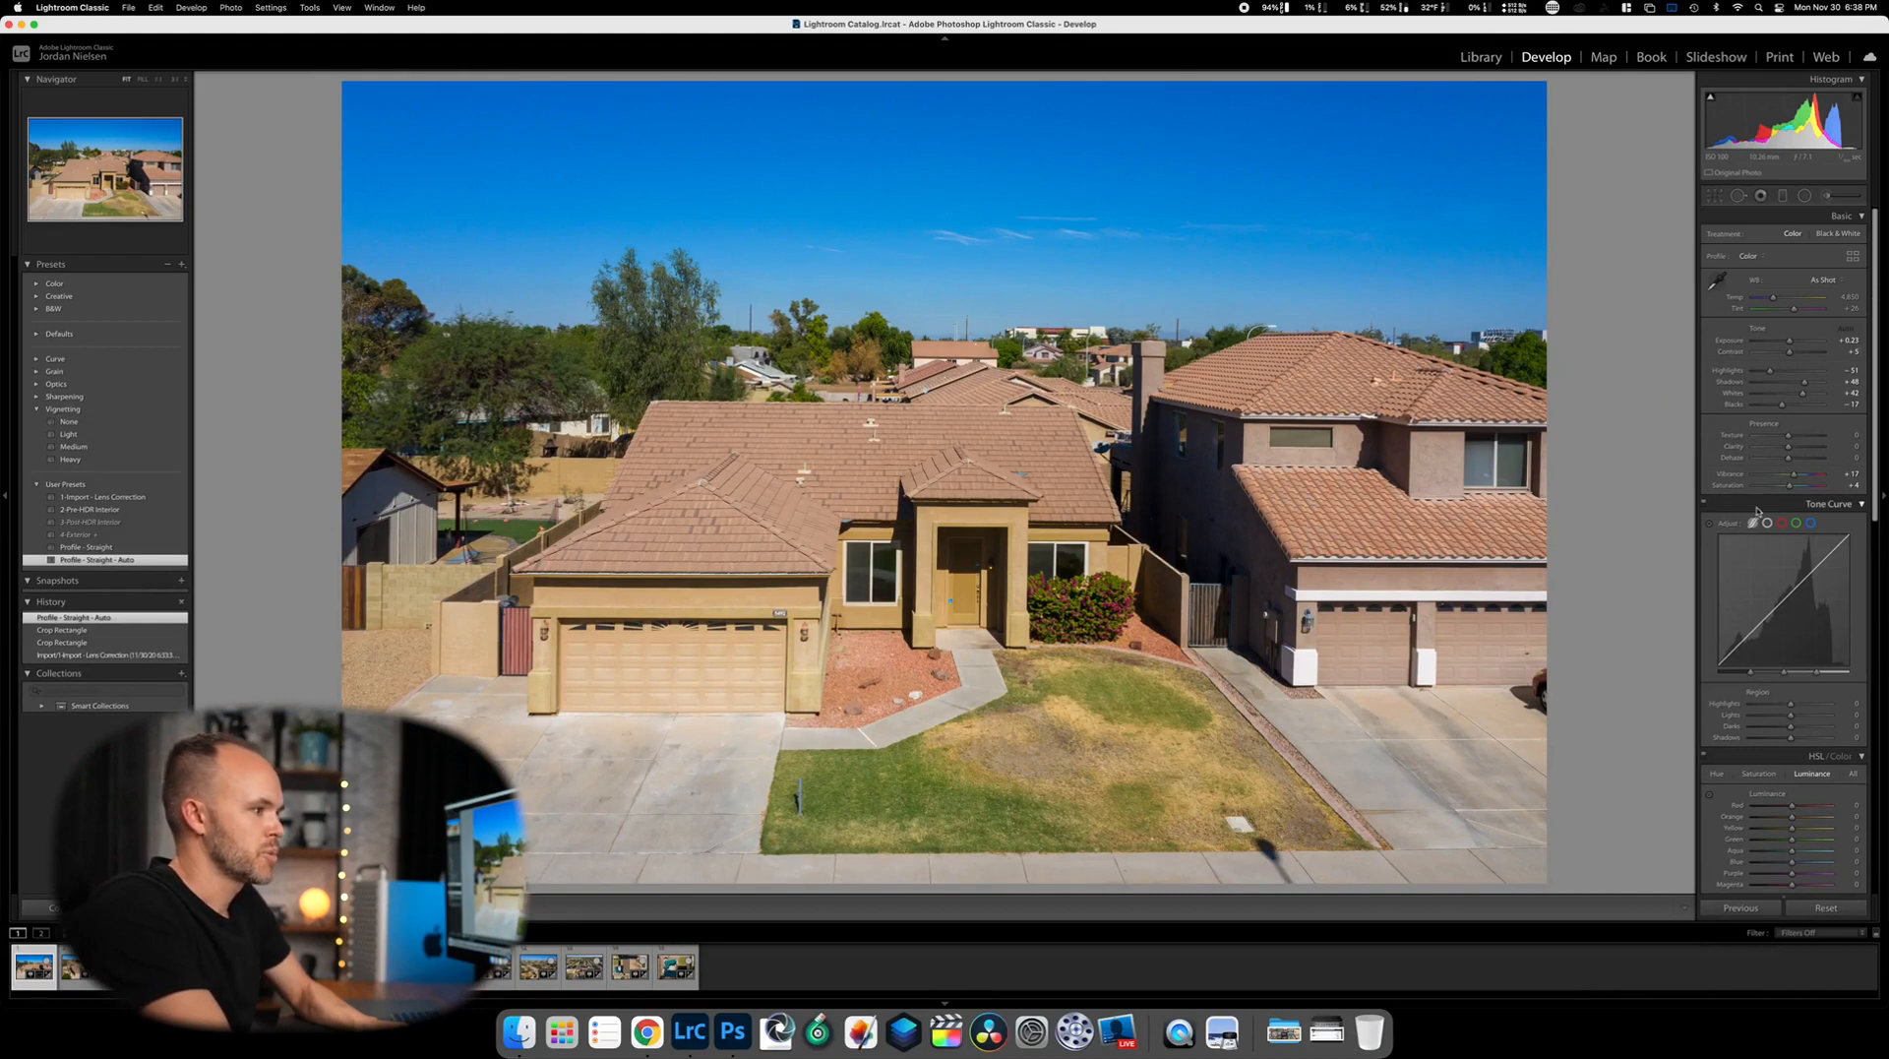
scroll(1756, 509, "down", 1)
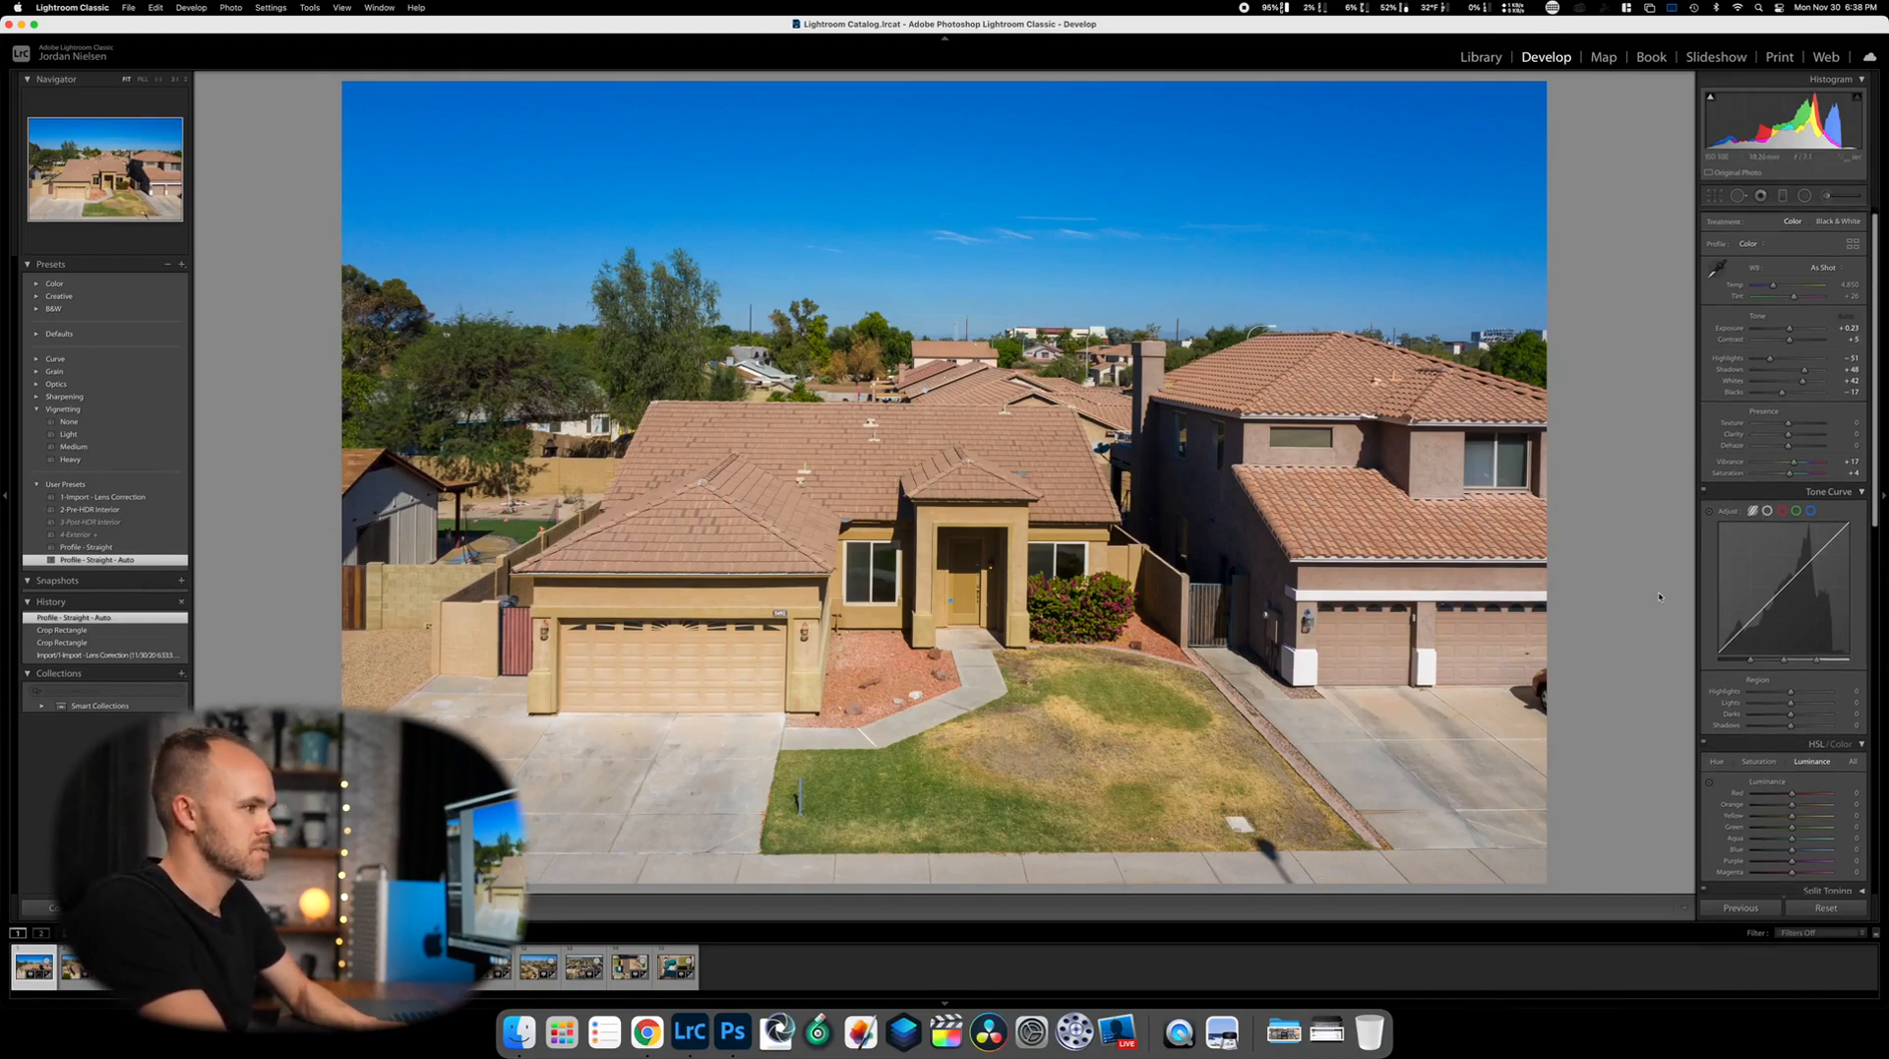
scroll(1758, 394, "down", 5)
scroll(1759, 222, "up", 6)
scroll(1761, 354, "down", 15)
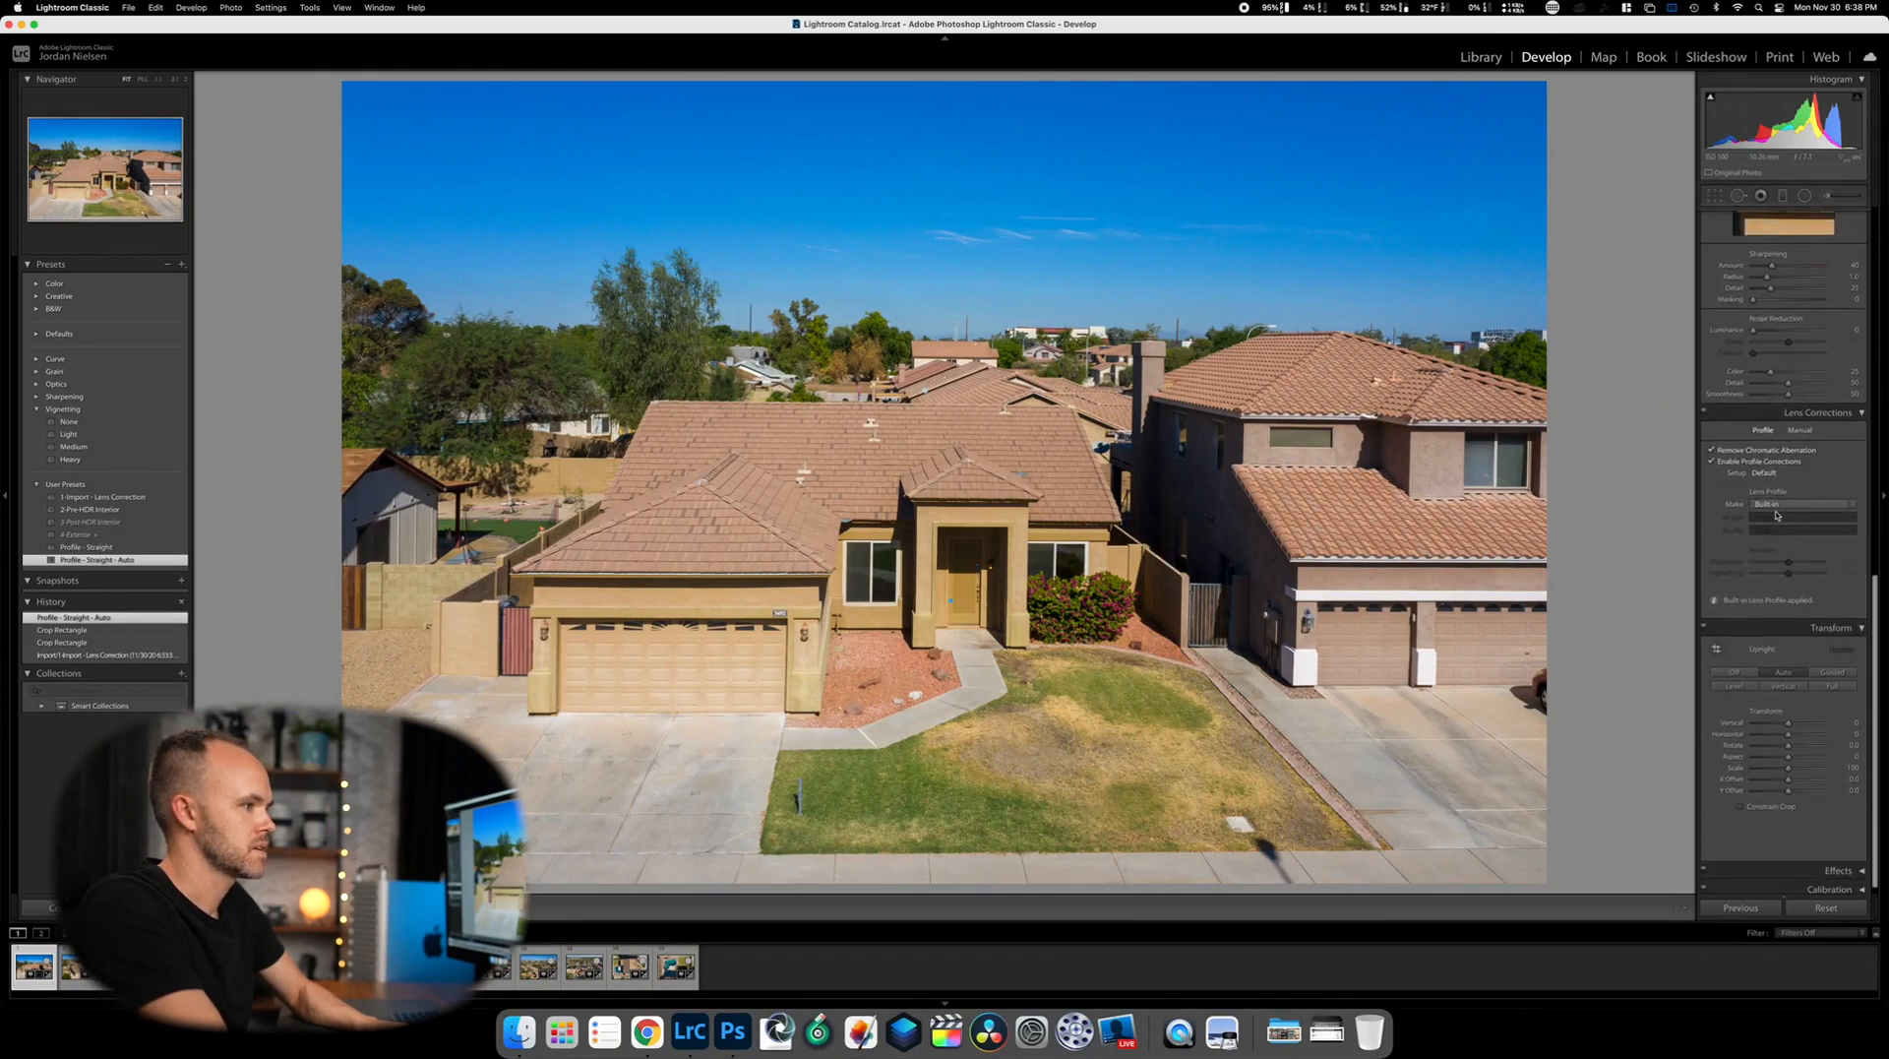
scroll(1779, 600, "up", 15)
Straighten the photo to an angle of -0.31 with Crop & Straighten
left_click(1715, 196)
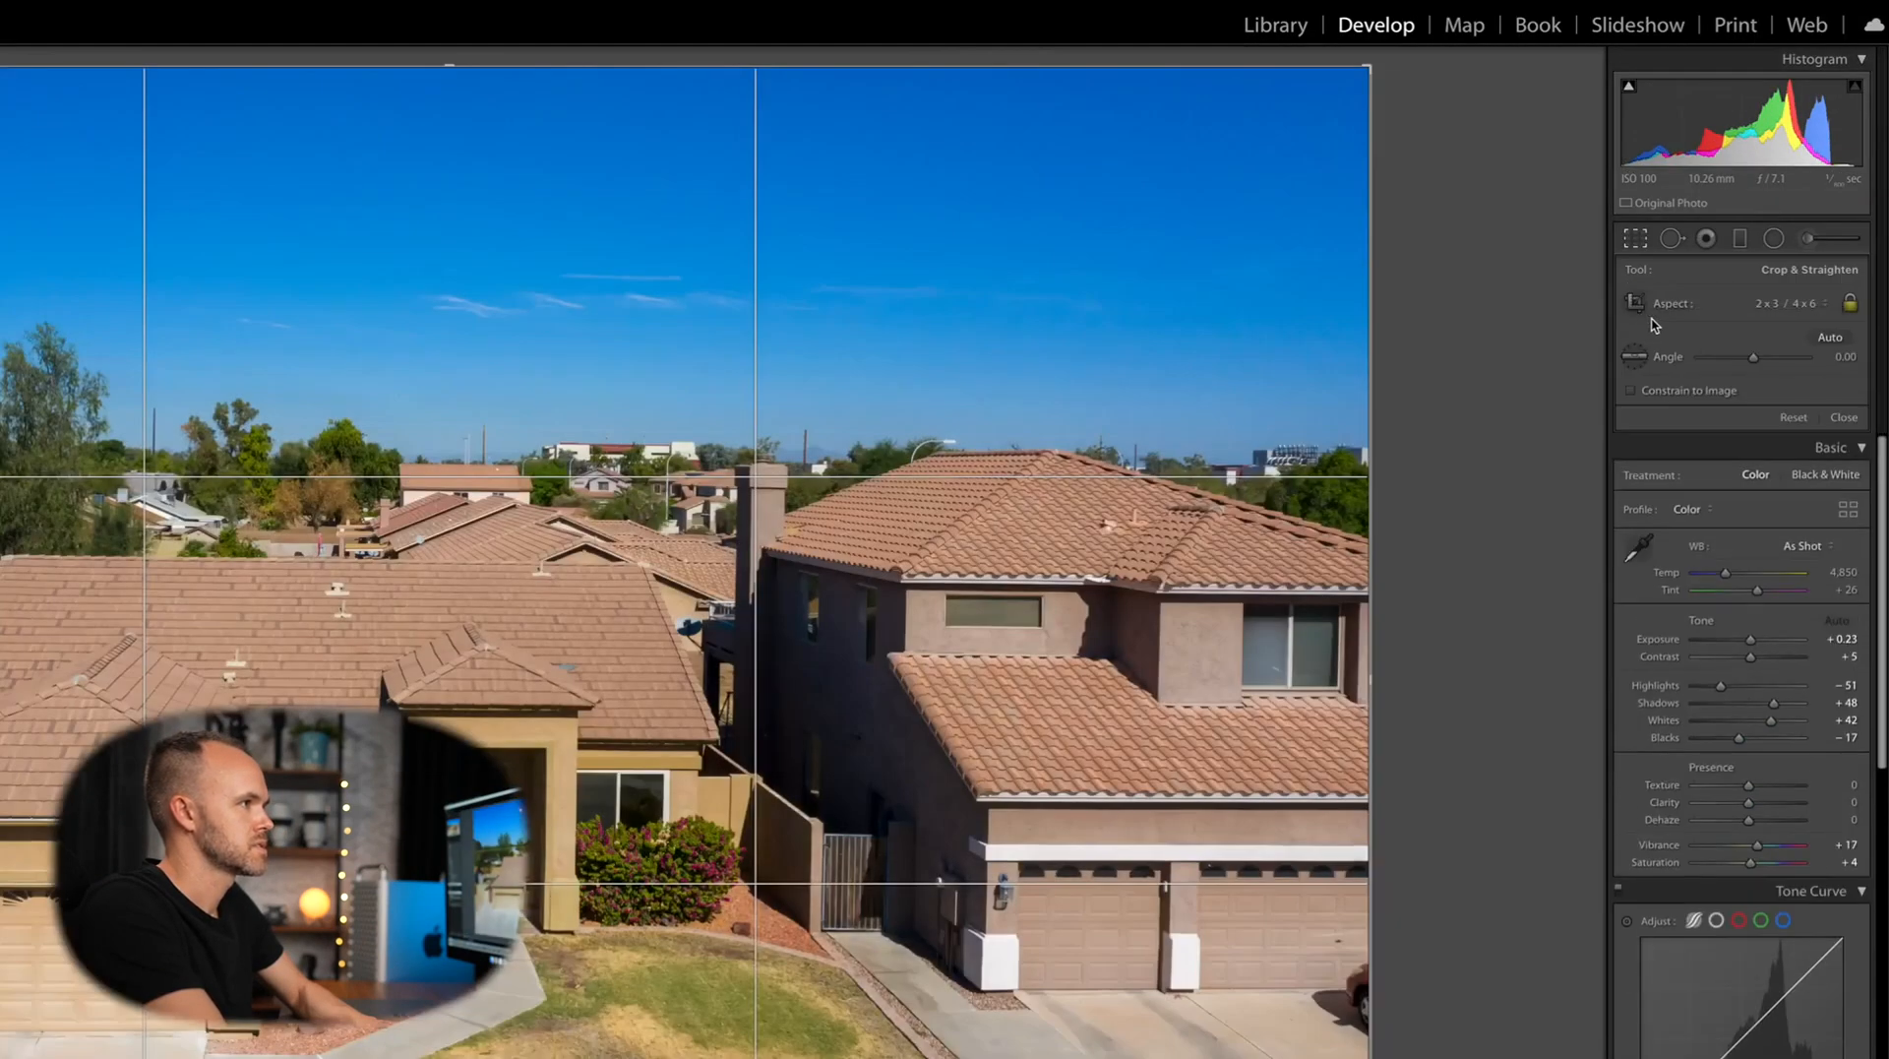
left_click_drag(1754, 358, 1751, 358)
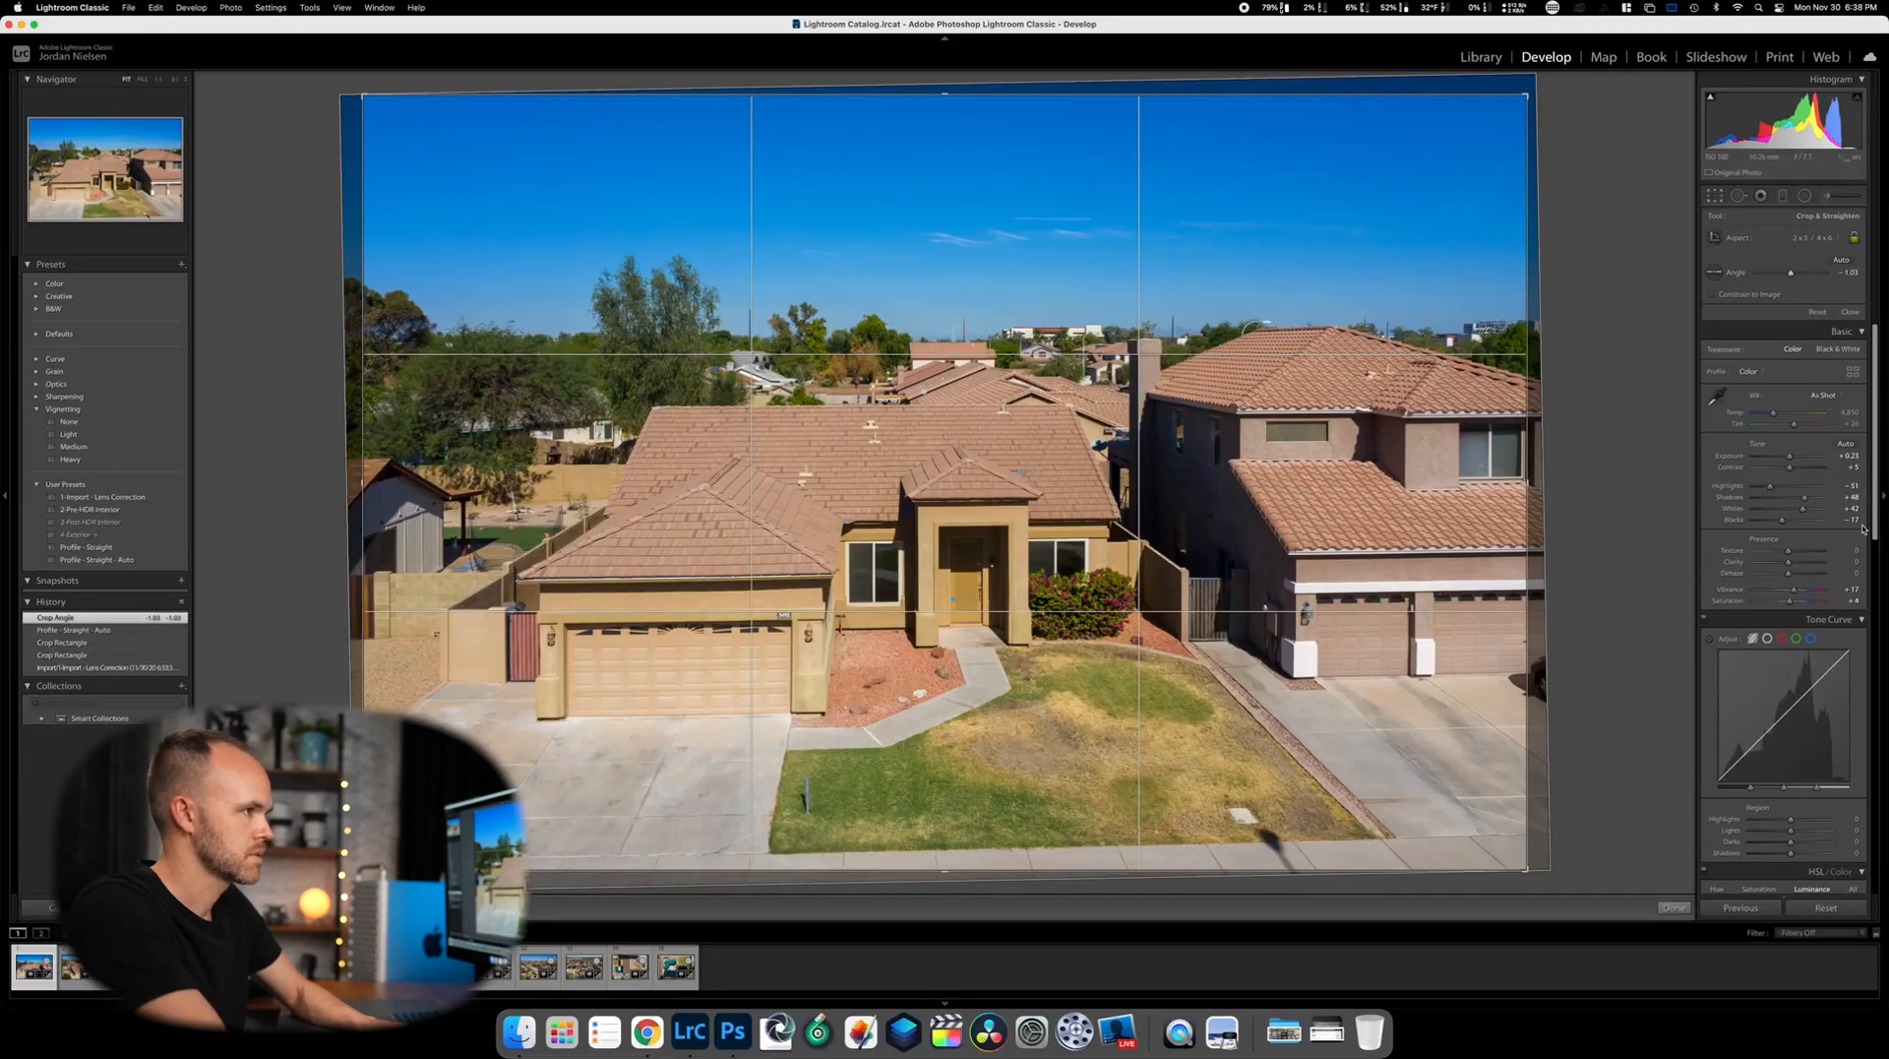
left_click_drag(1791, 273, 1793, 277)
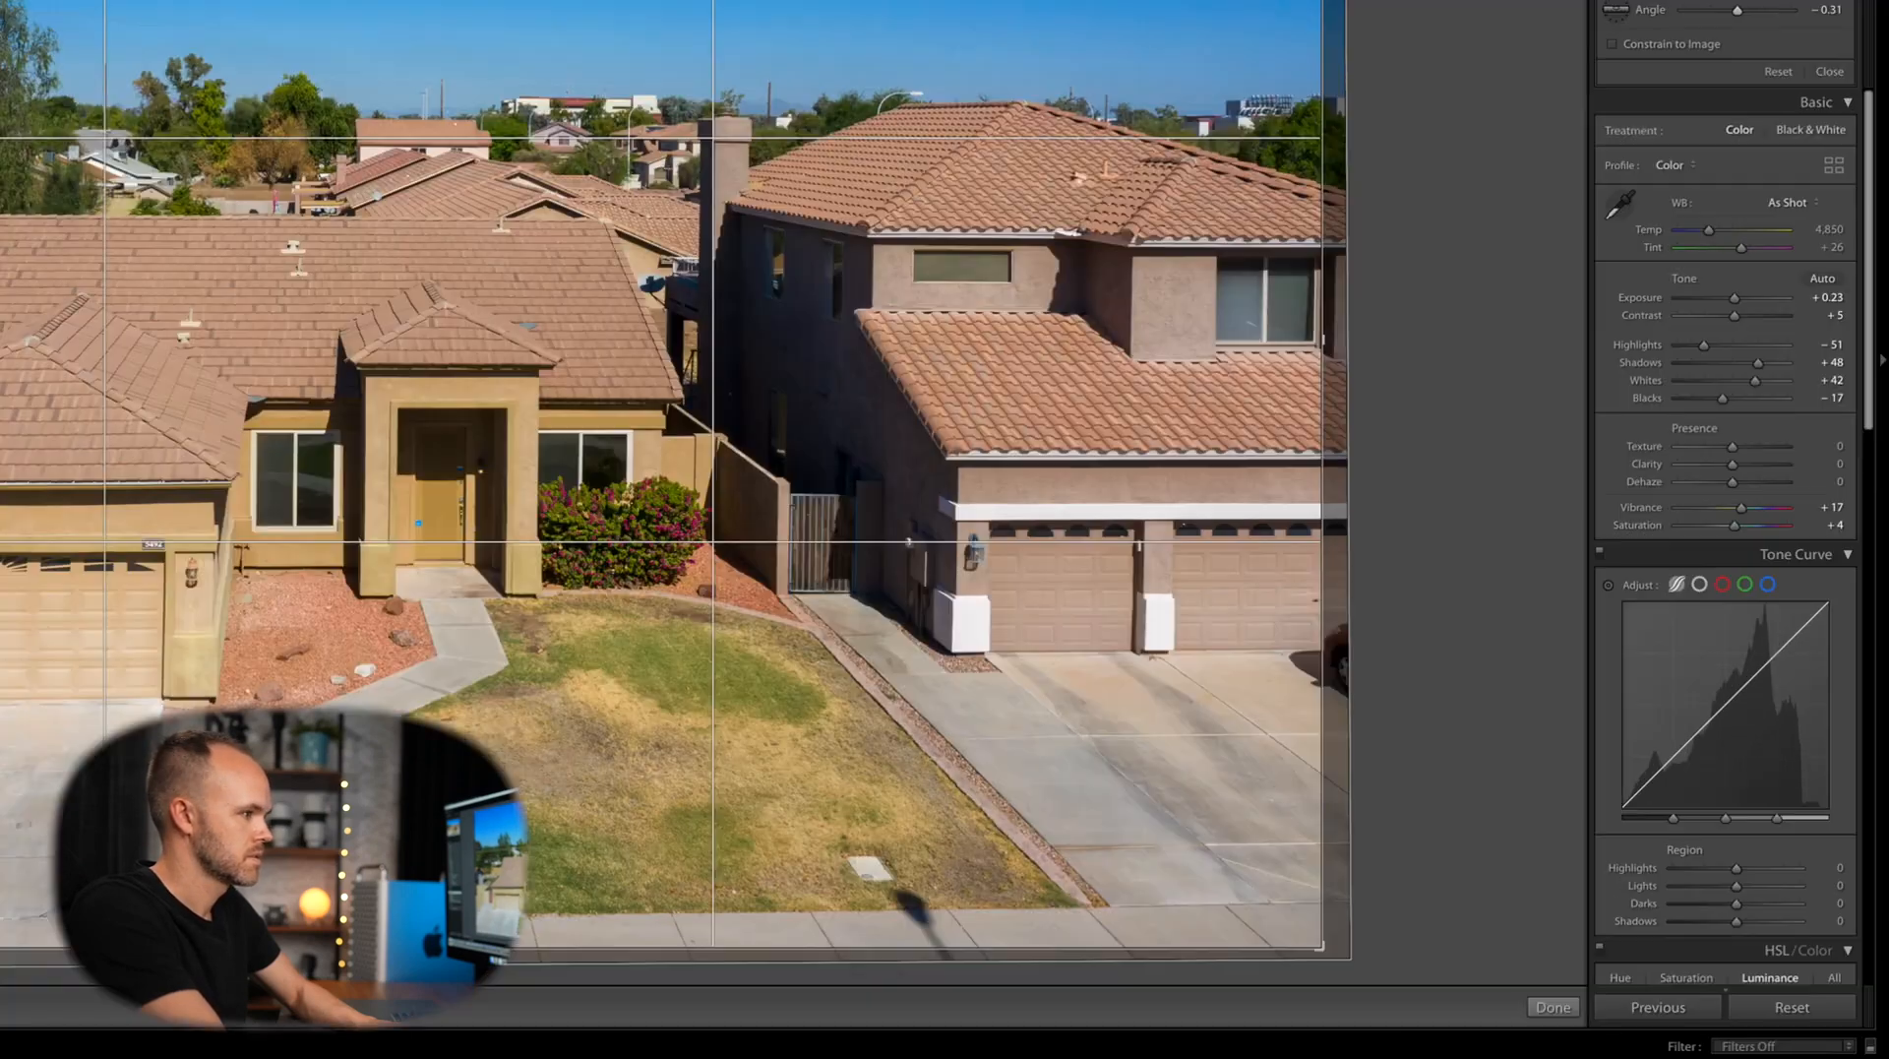
Commit the straightened crop, heal the garden stake from the lawn, and advance to the next photo
left_click(1544, 1016)
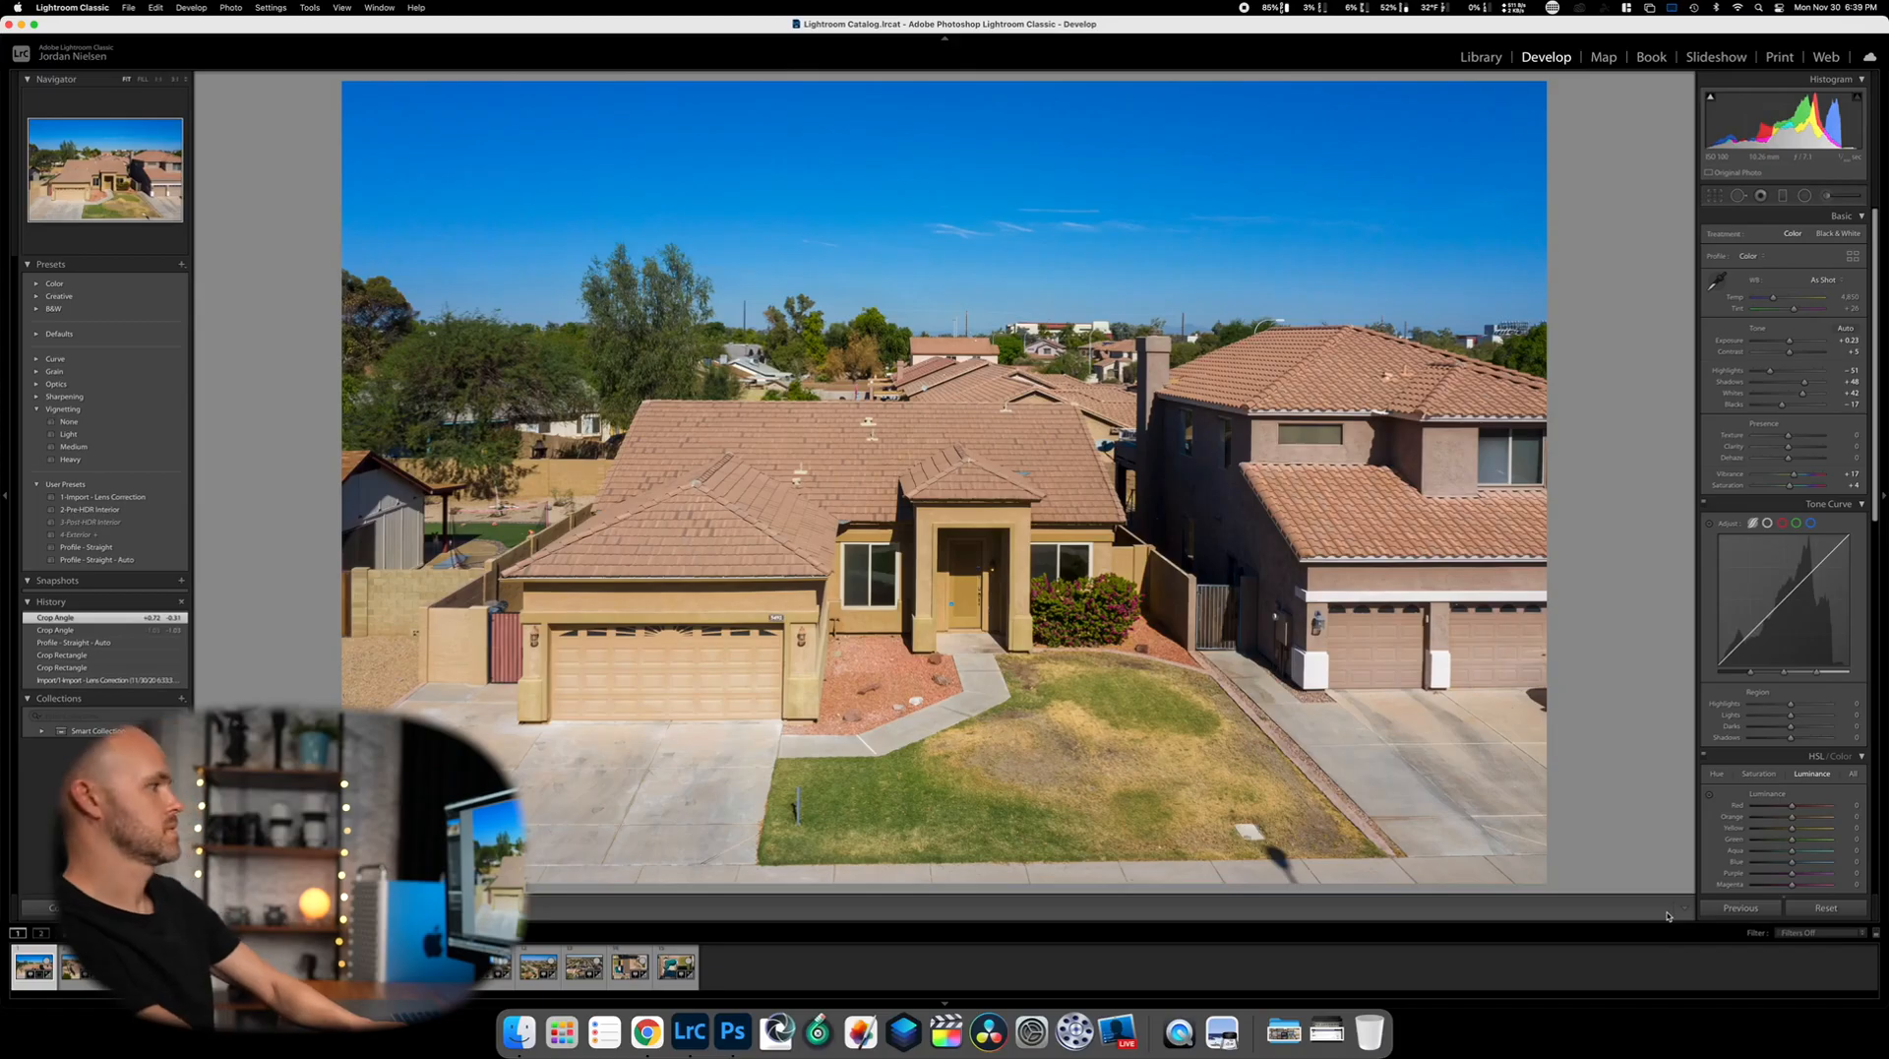
left_click(1739, 195)
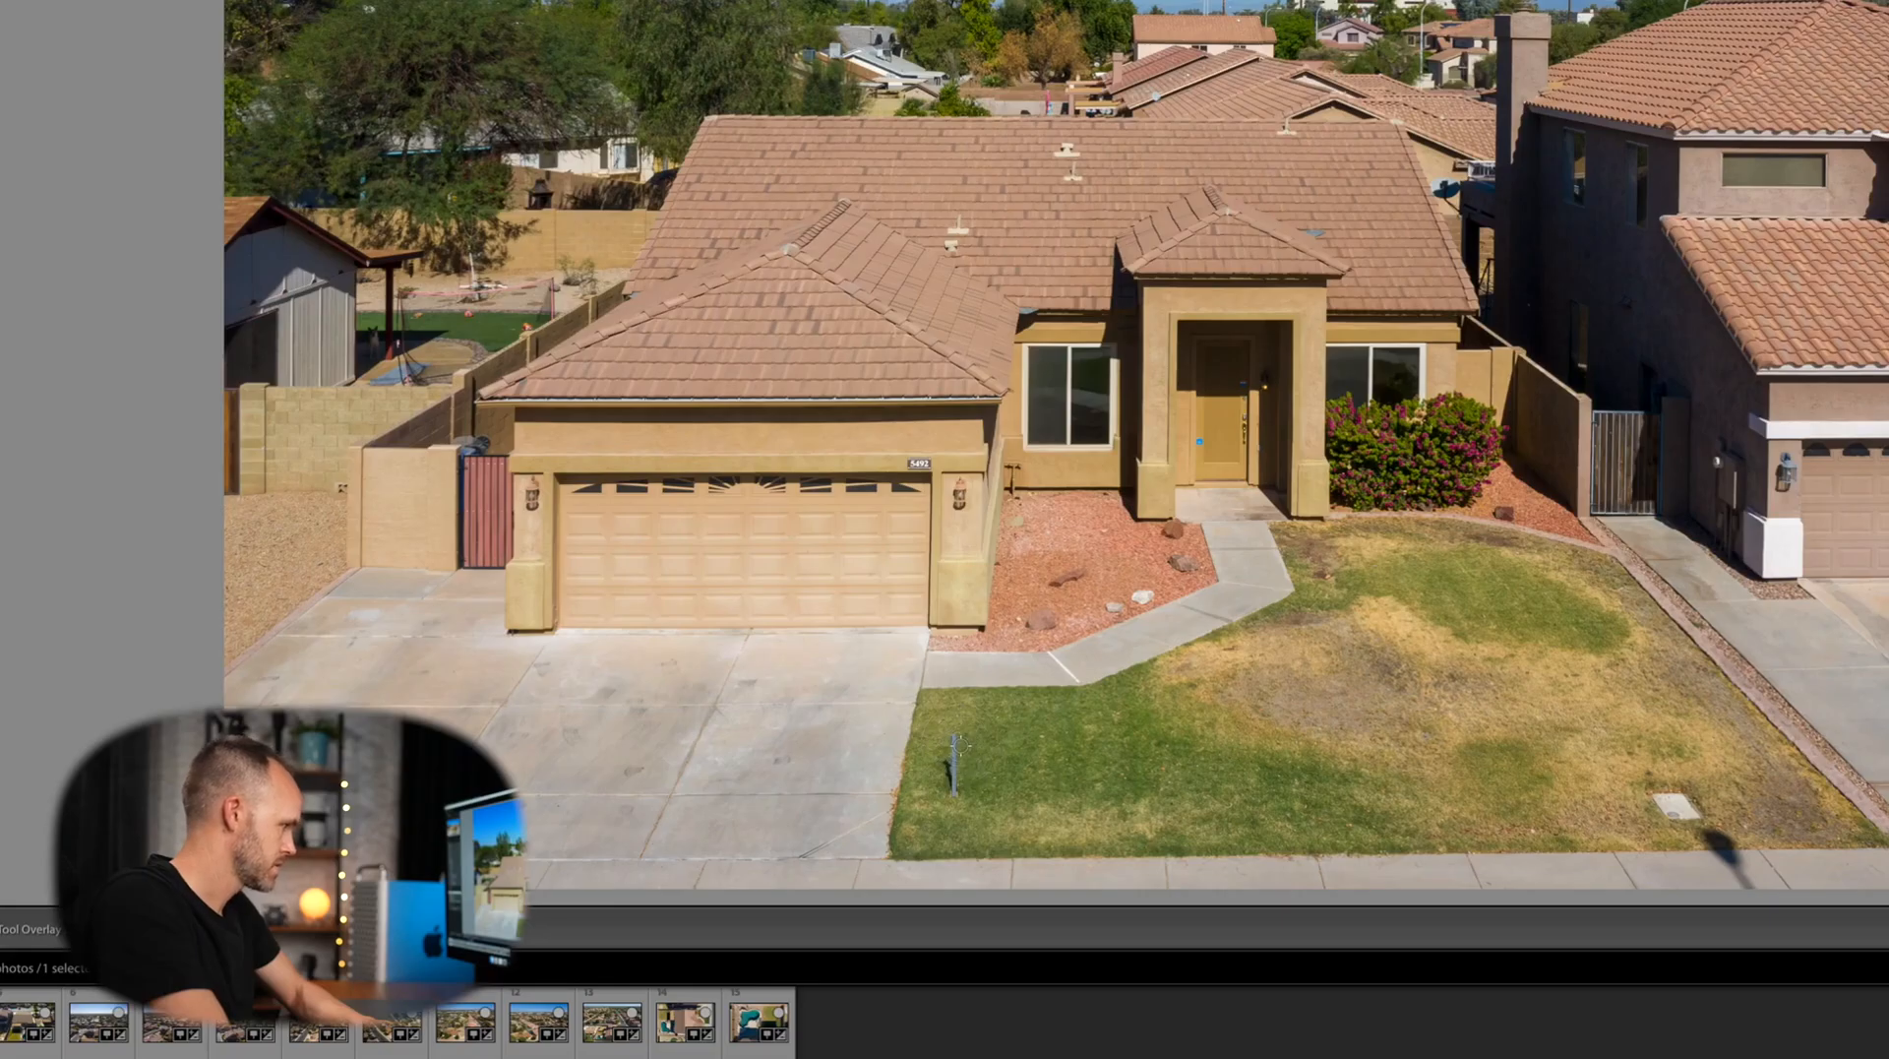
left_click_drag(950, 738, 951, 806)
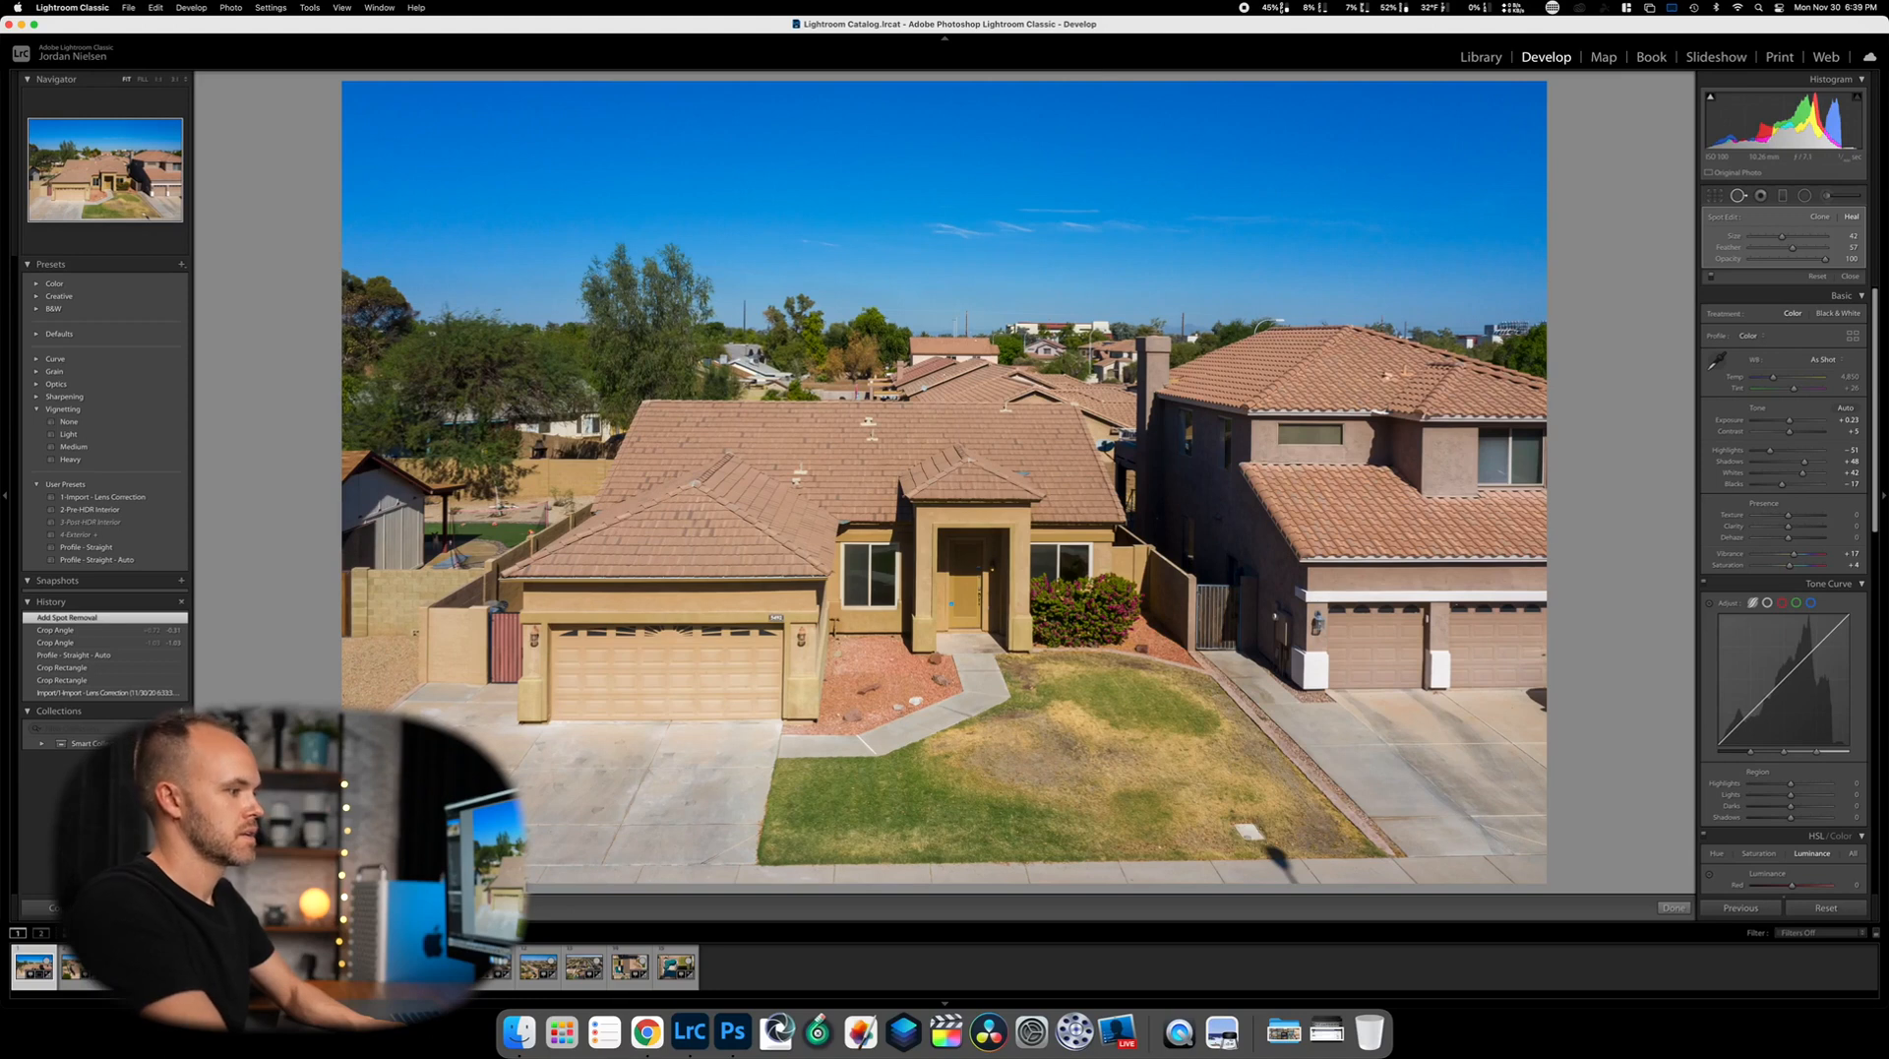
left_click(1663, 903)
key("Right")
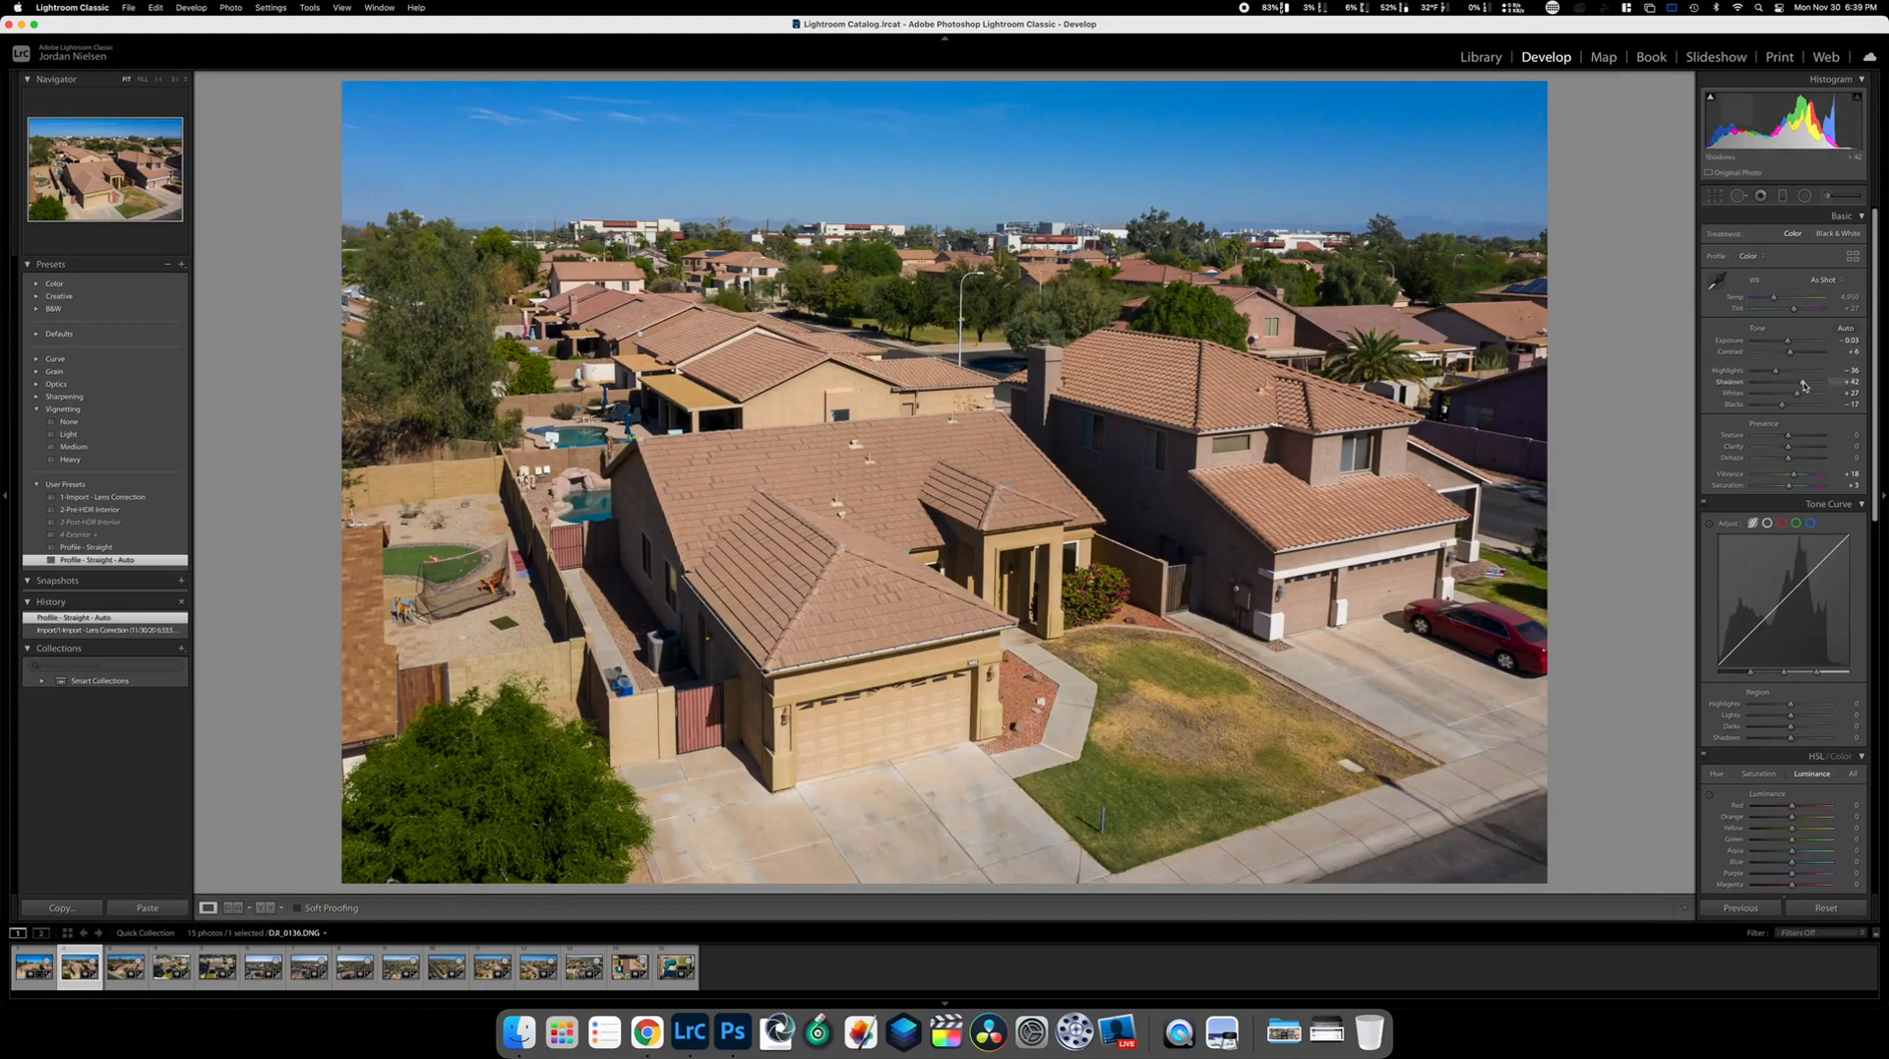
Set Shadows to +100 and Highlights to -54, then crop in from both sides around the house
left_click_drag(1804, 384, 1831, 383)
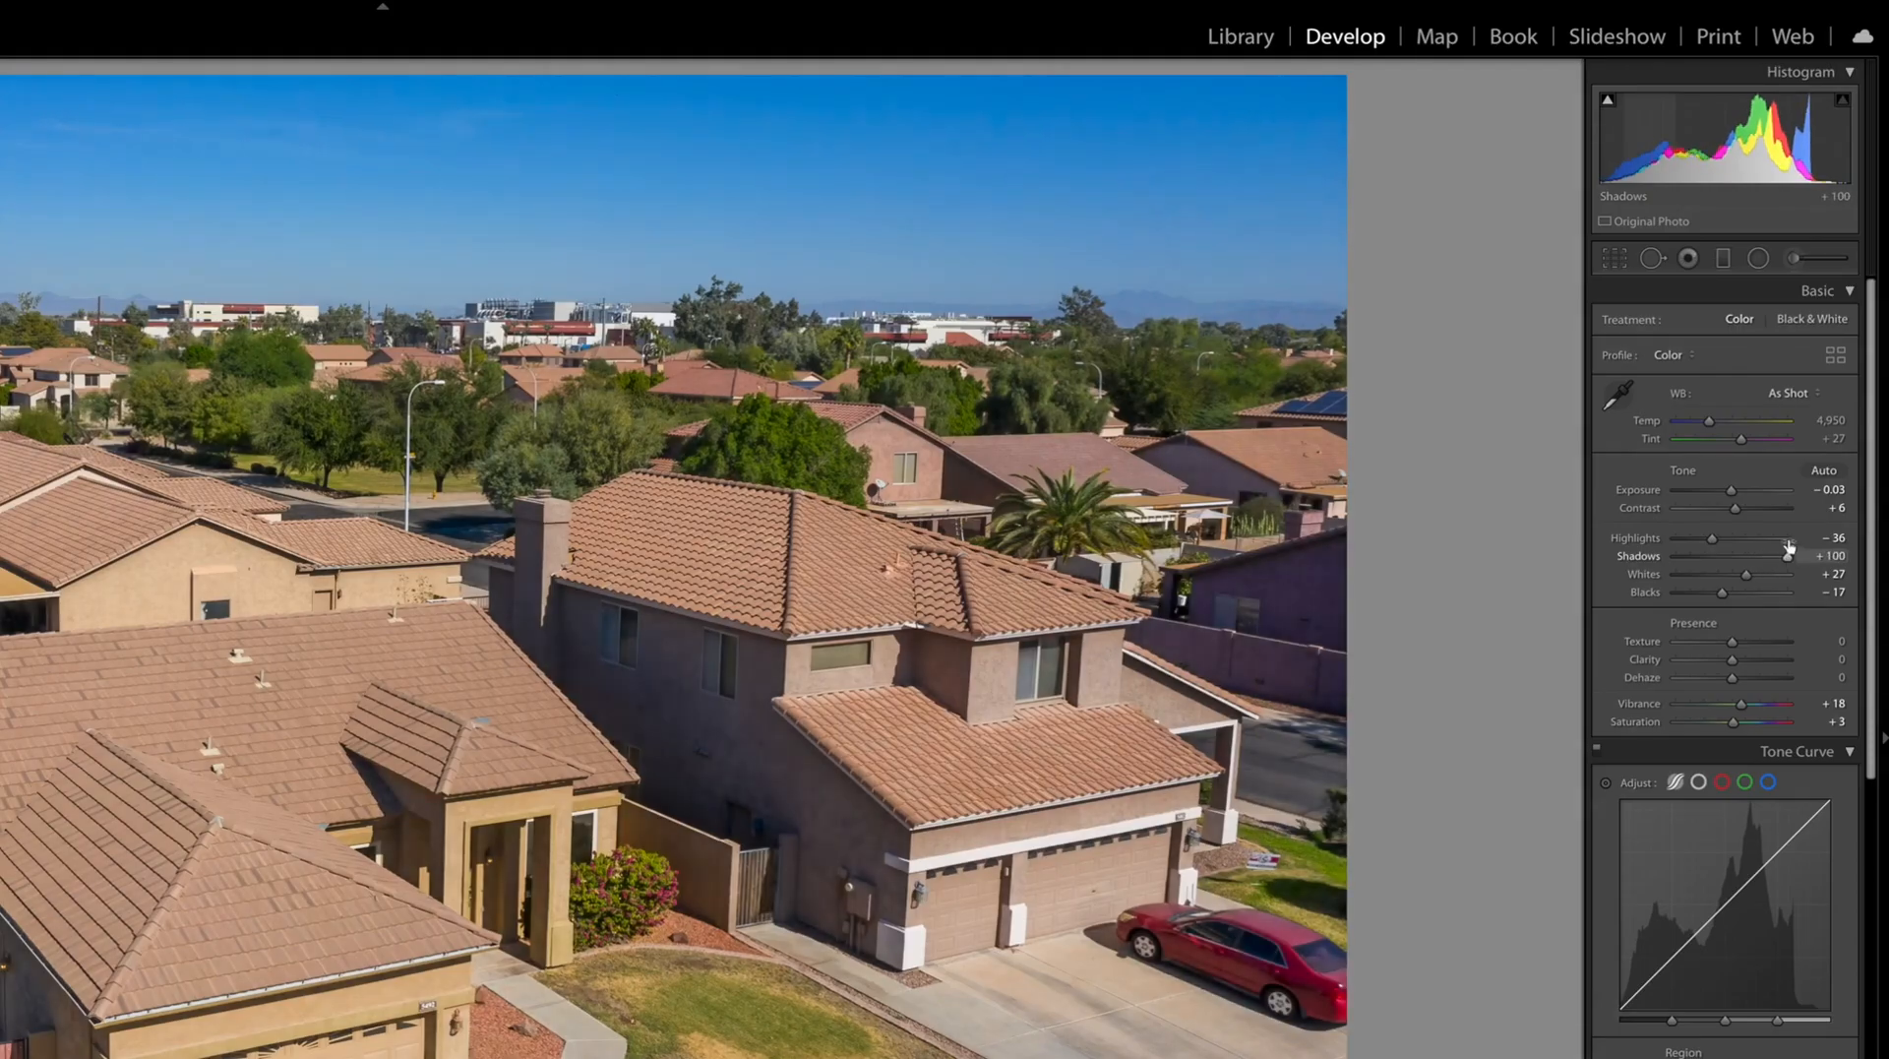
left_click_drag(1713, 540, 1704, 540)
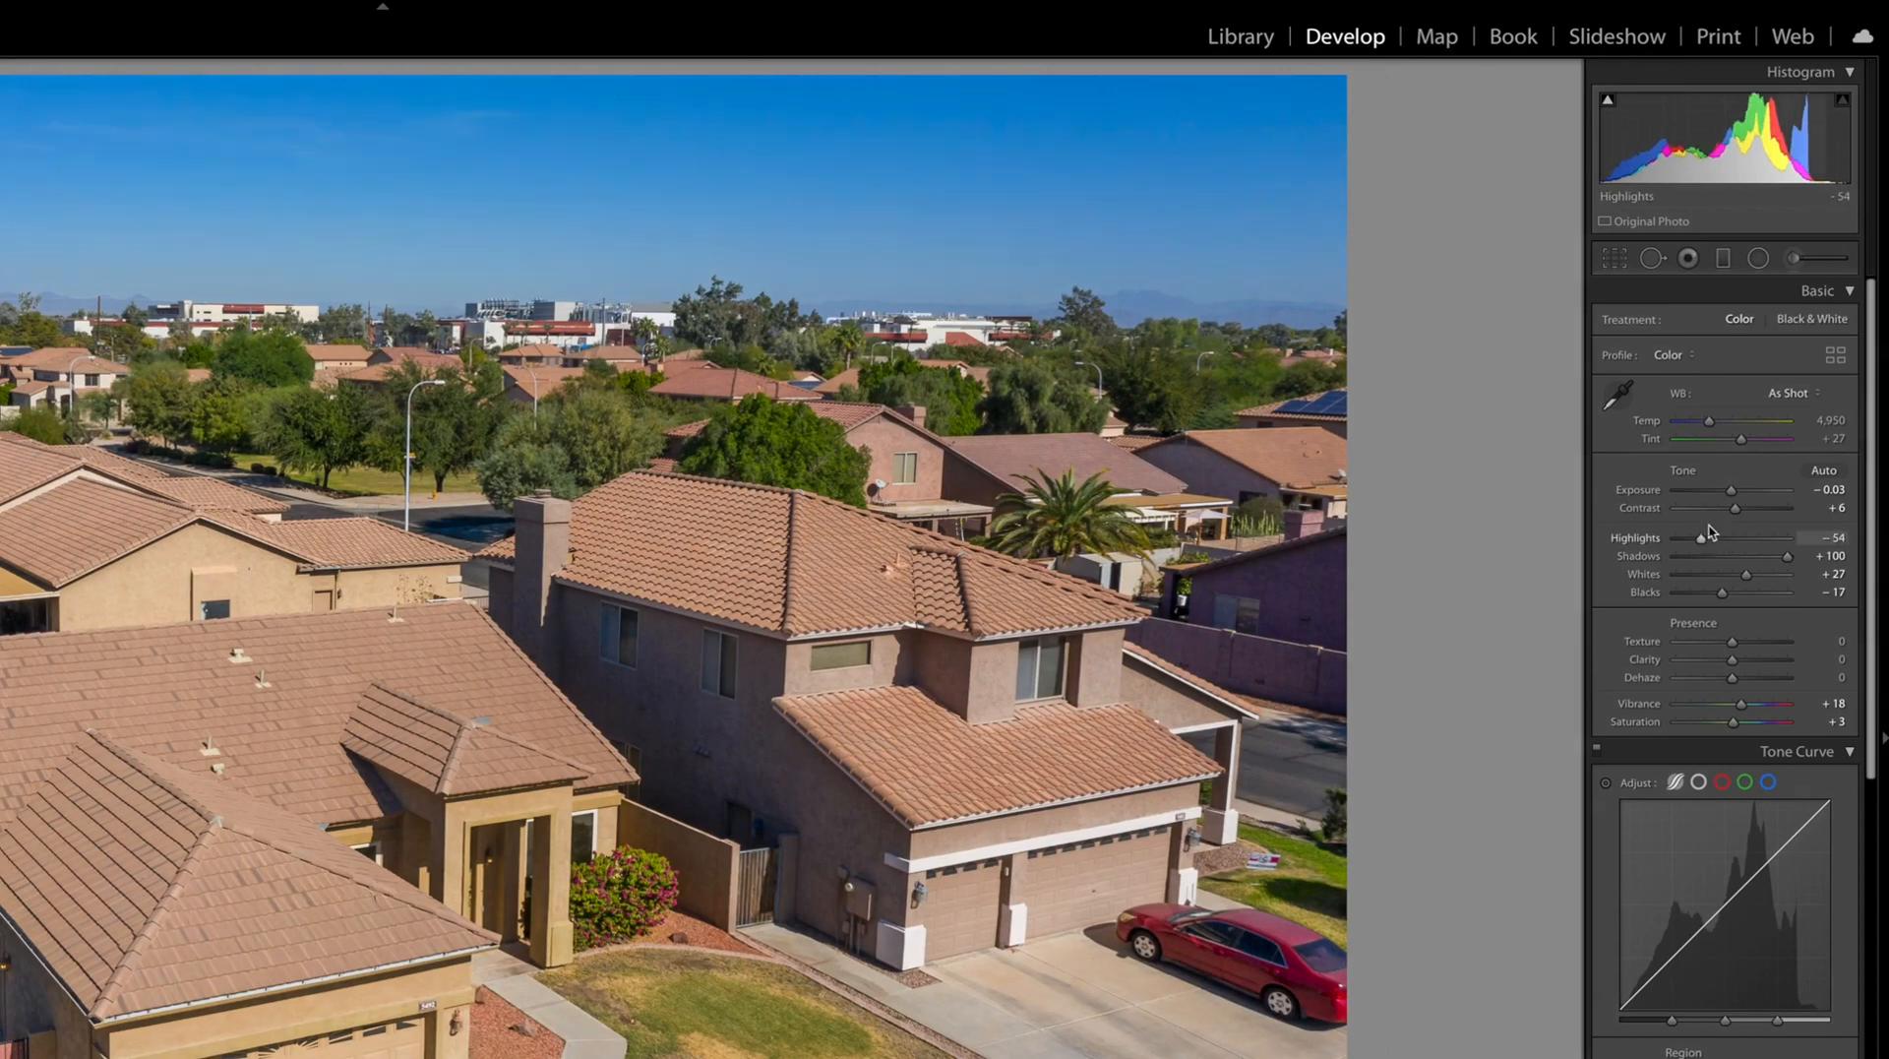
left_click(1615, 260)
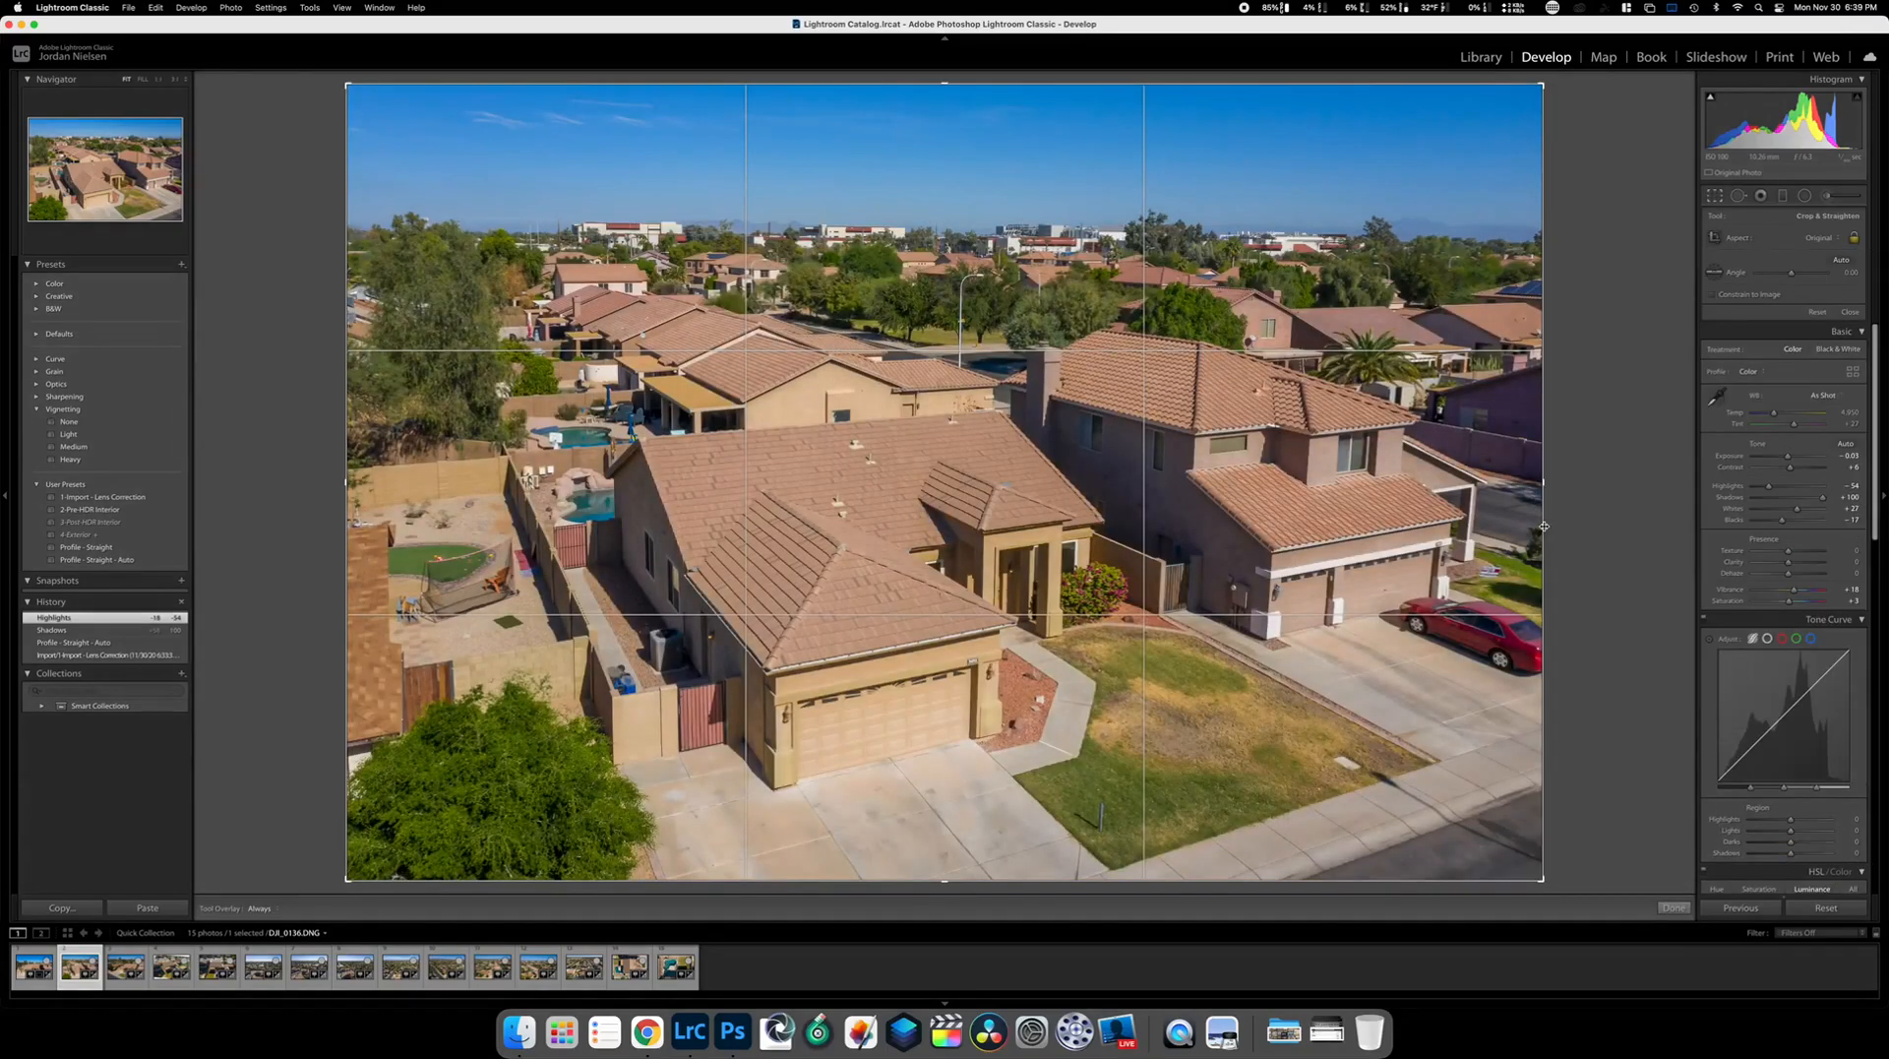
left_click_drag(1544, 485, 1515, 488)
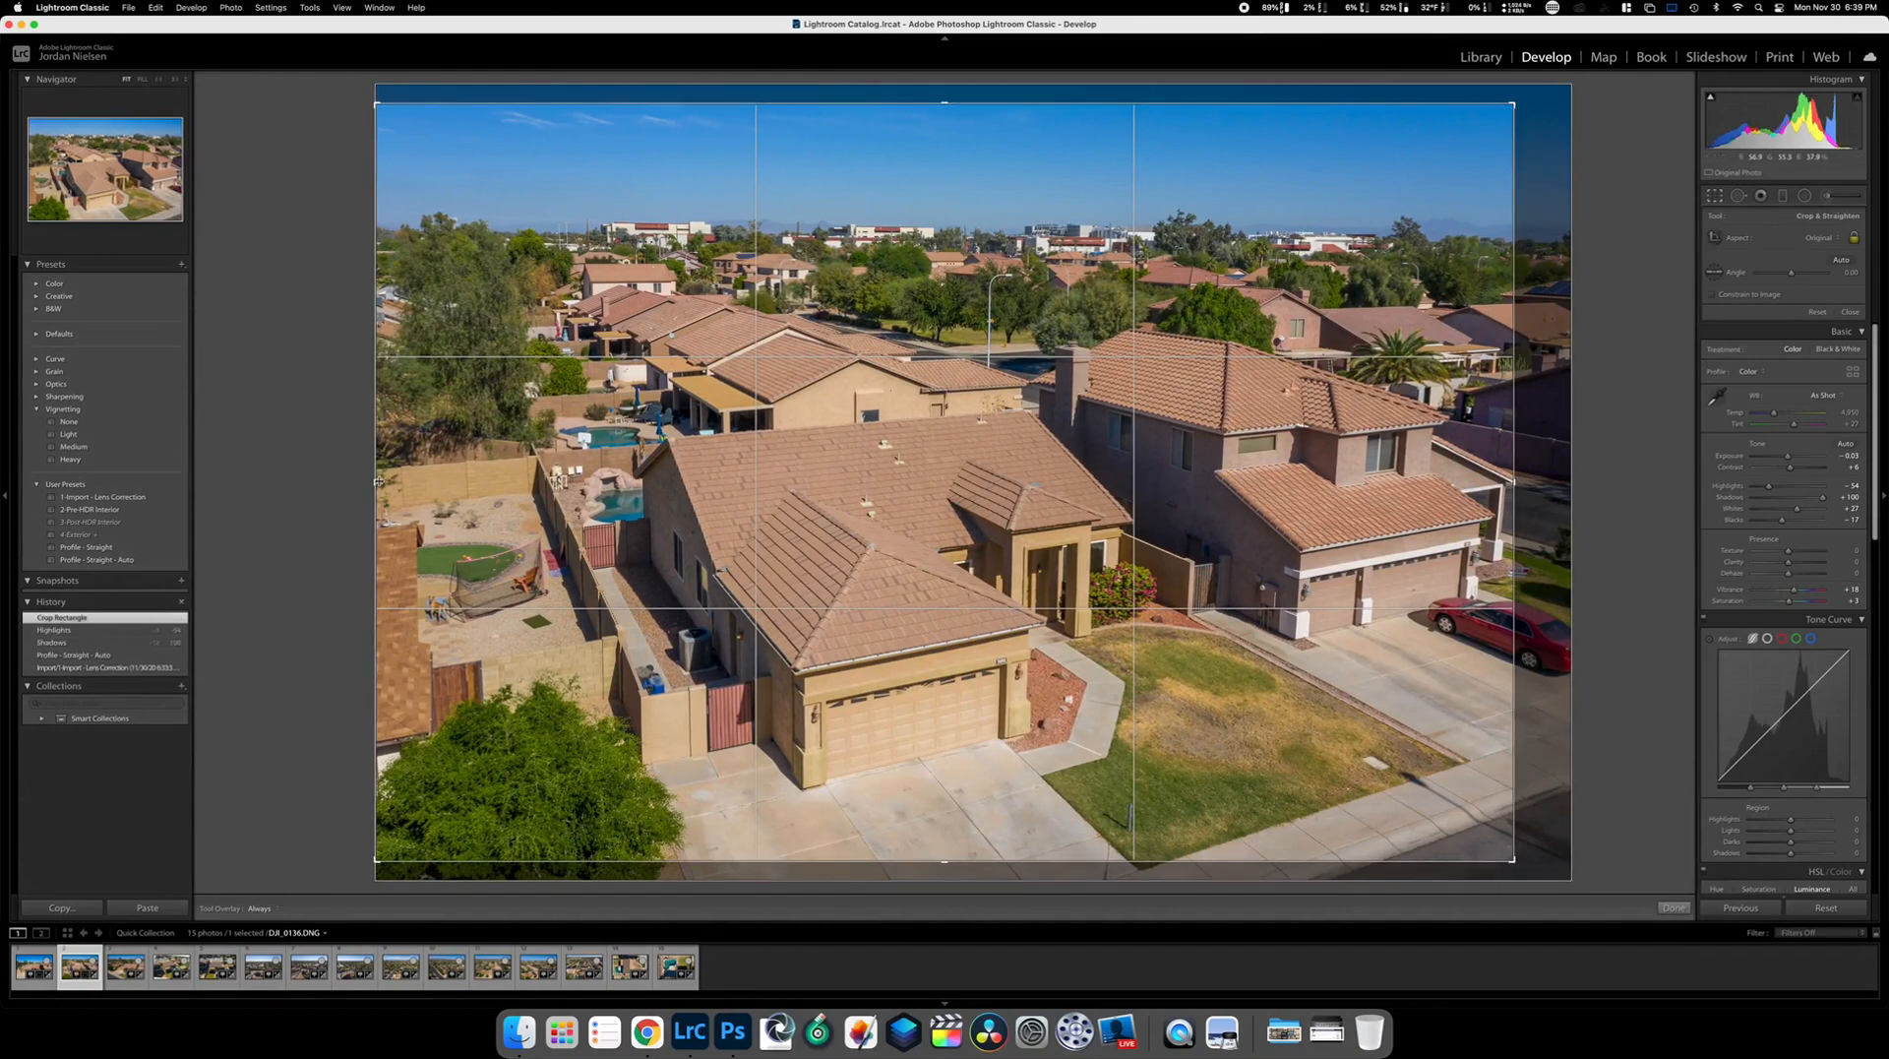
left_click_drag(378, 482, 426, 482)
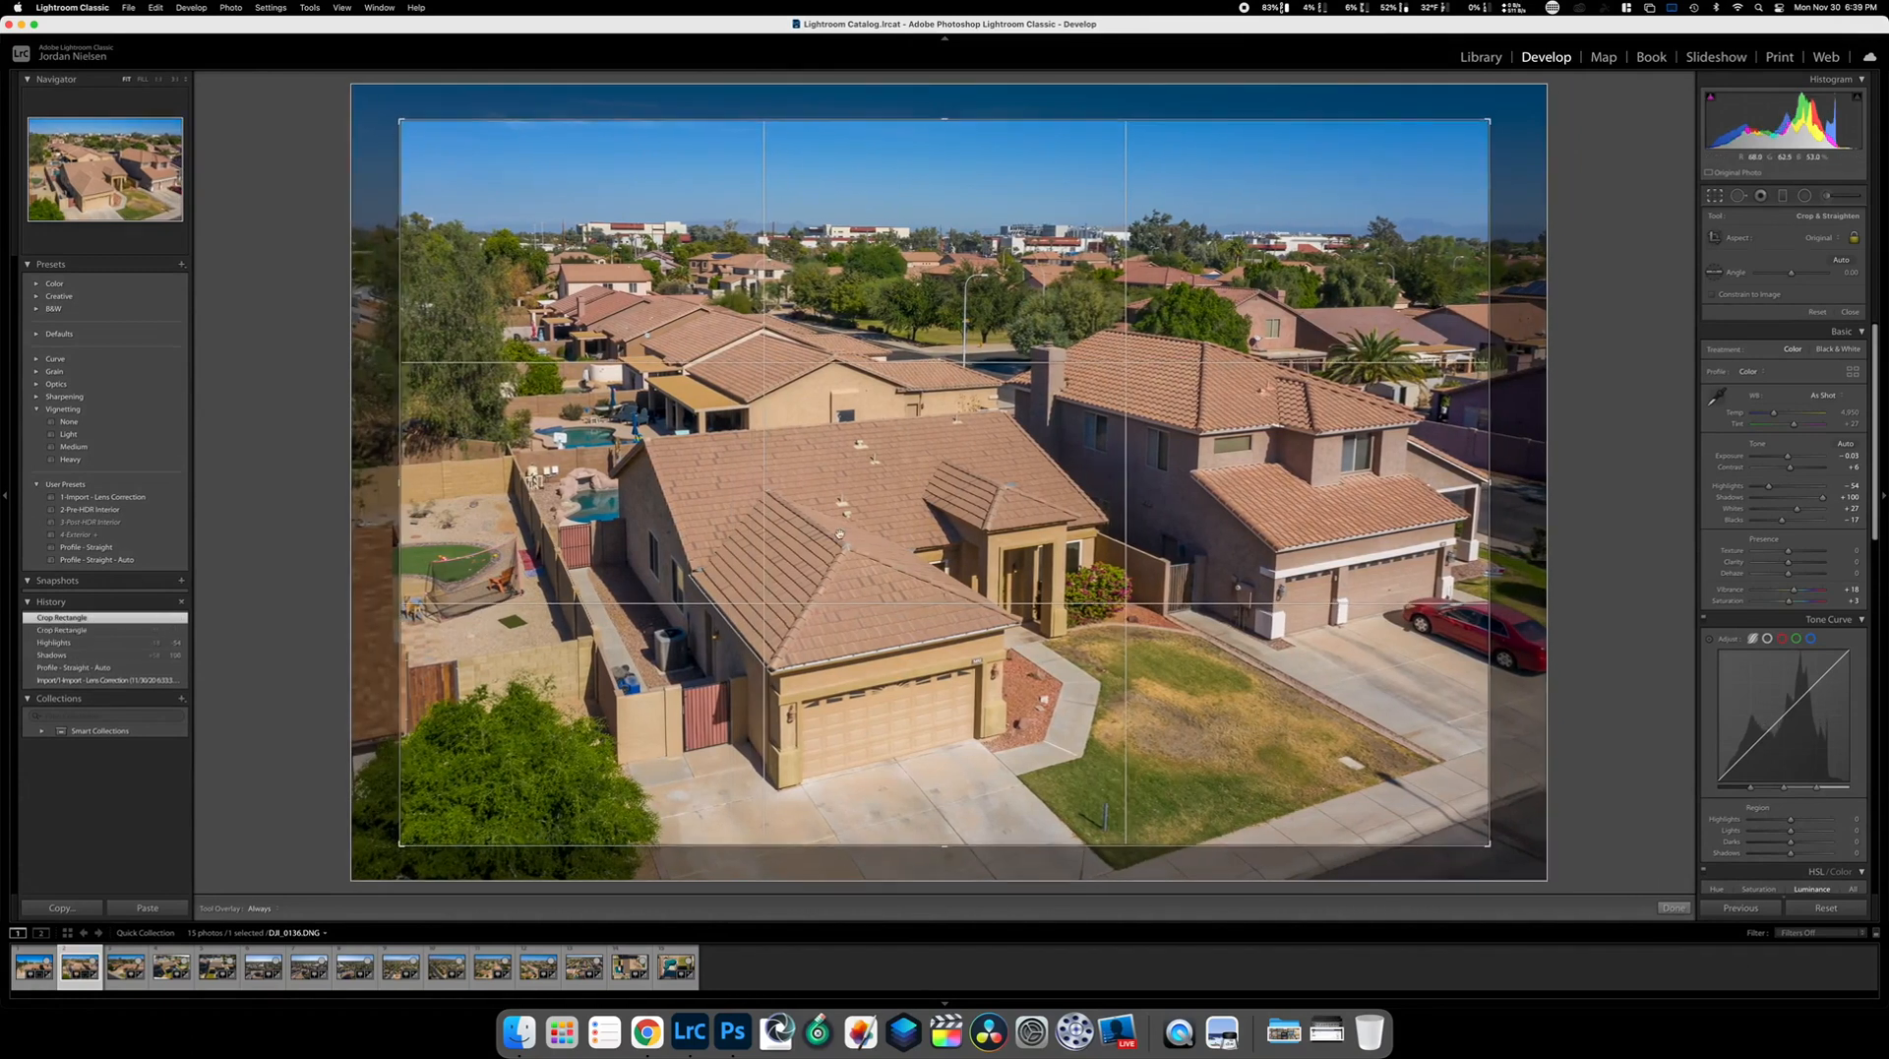
left_click_drag(839, 529, 839, 503)
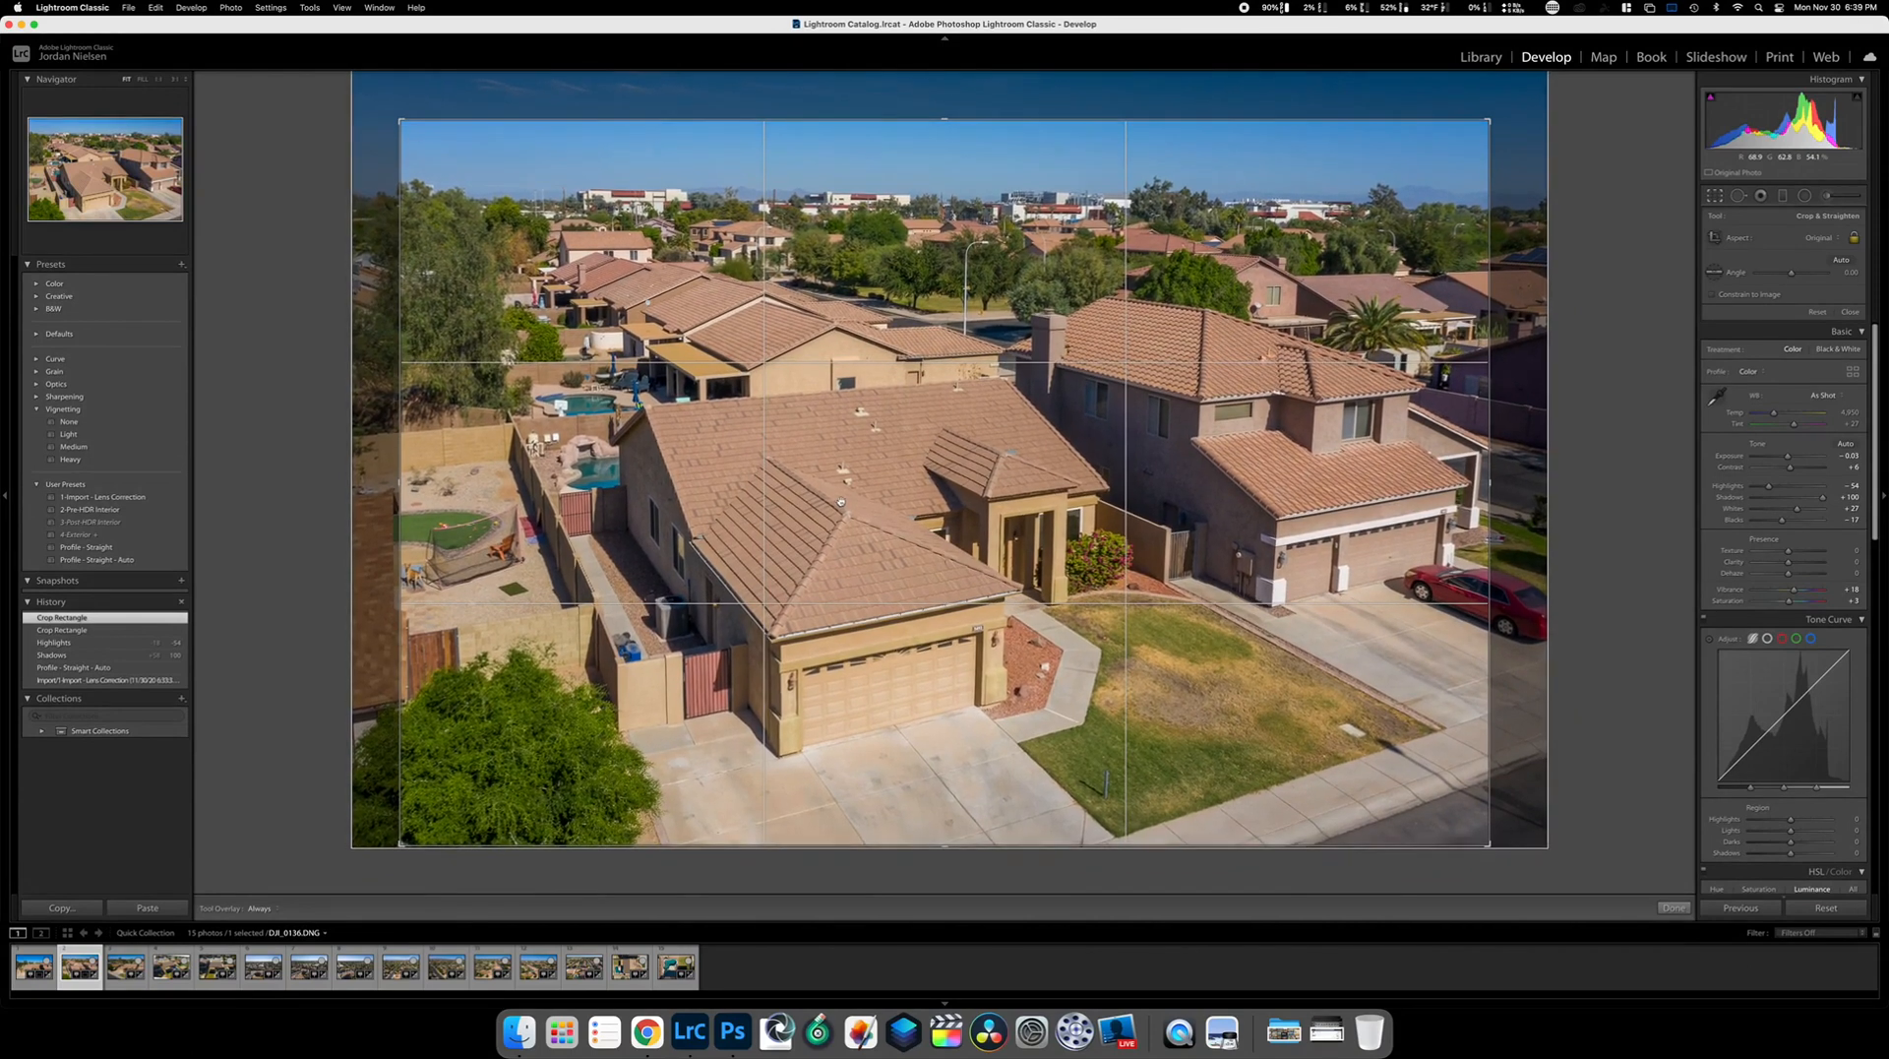
left_click_drag(398, 482, 409, 482)
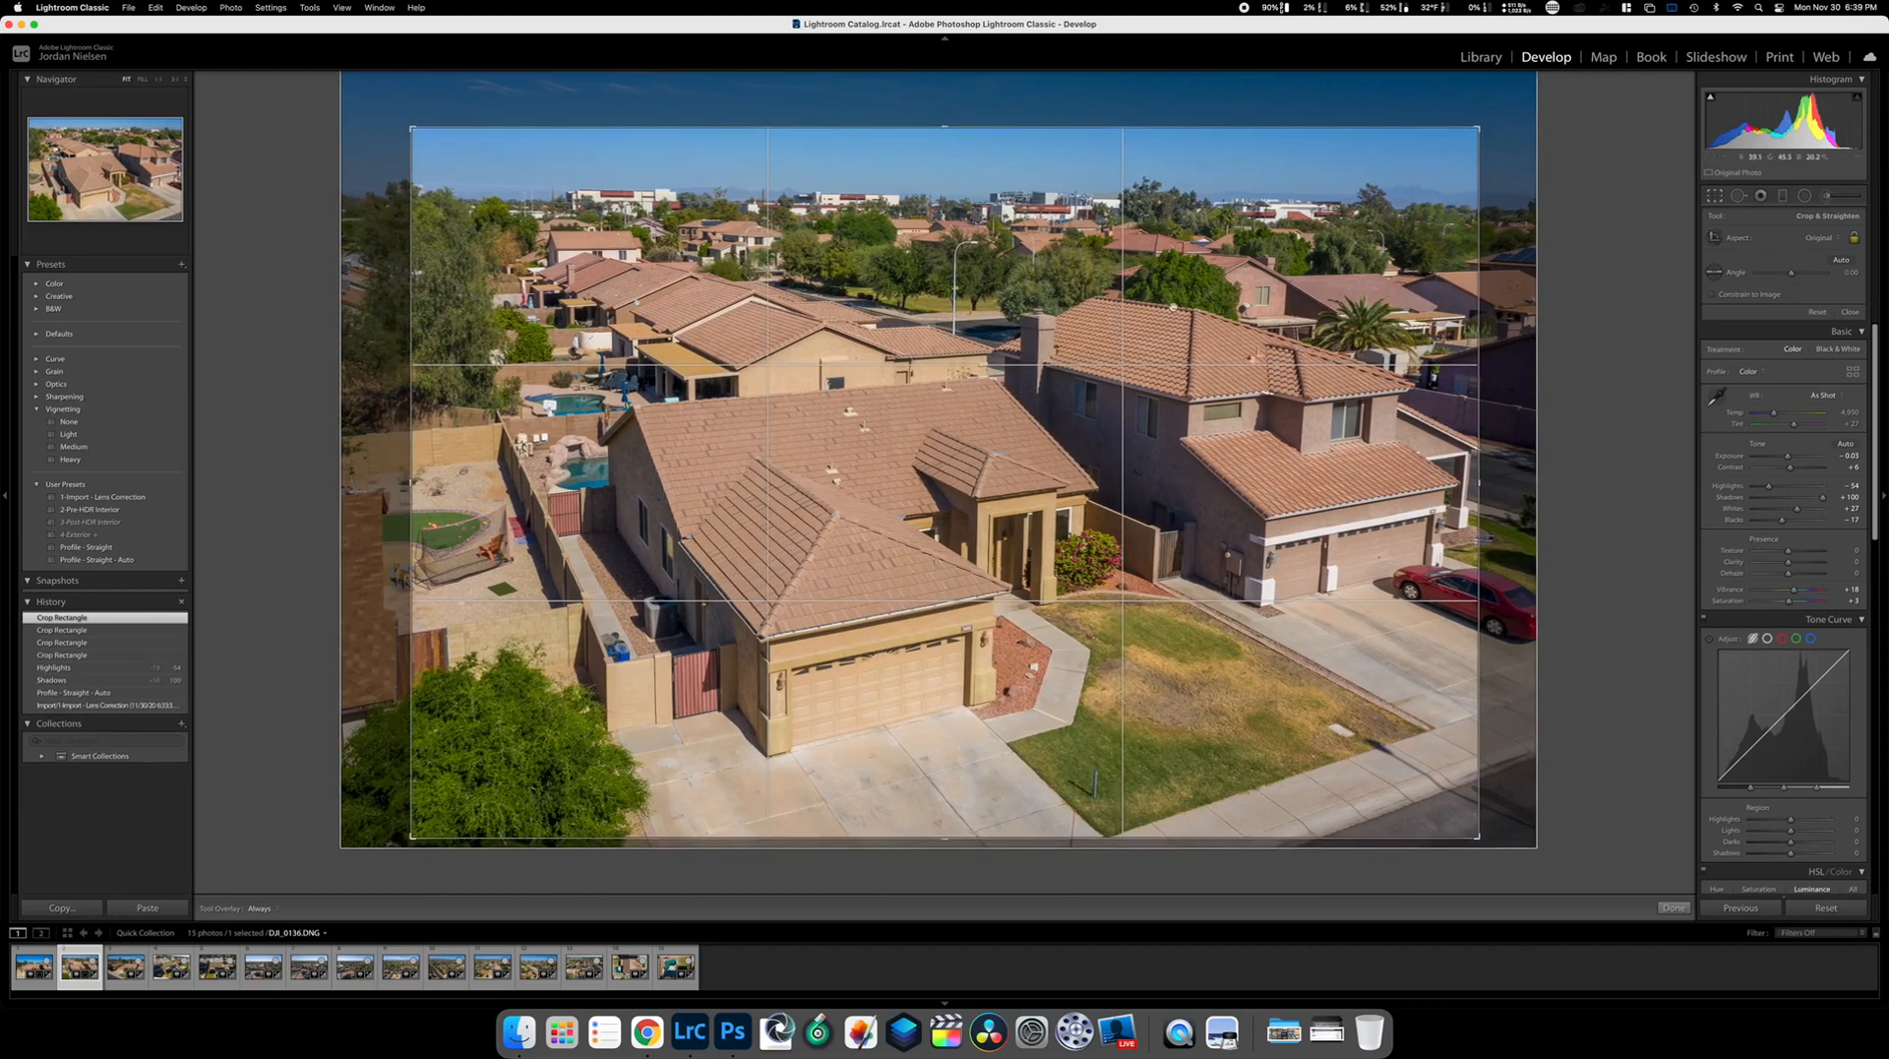
left_click(1683, 909)
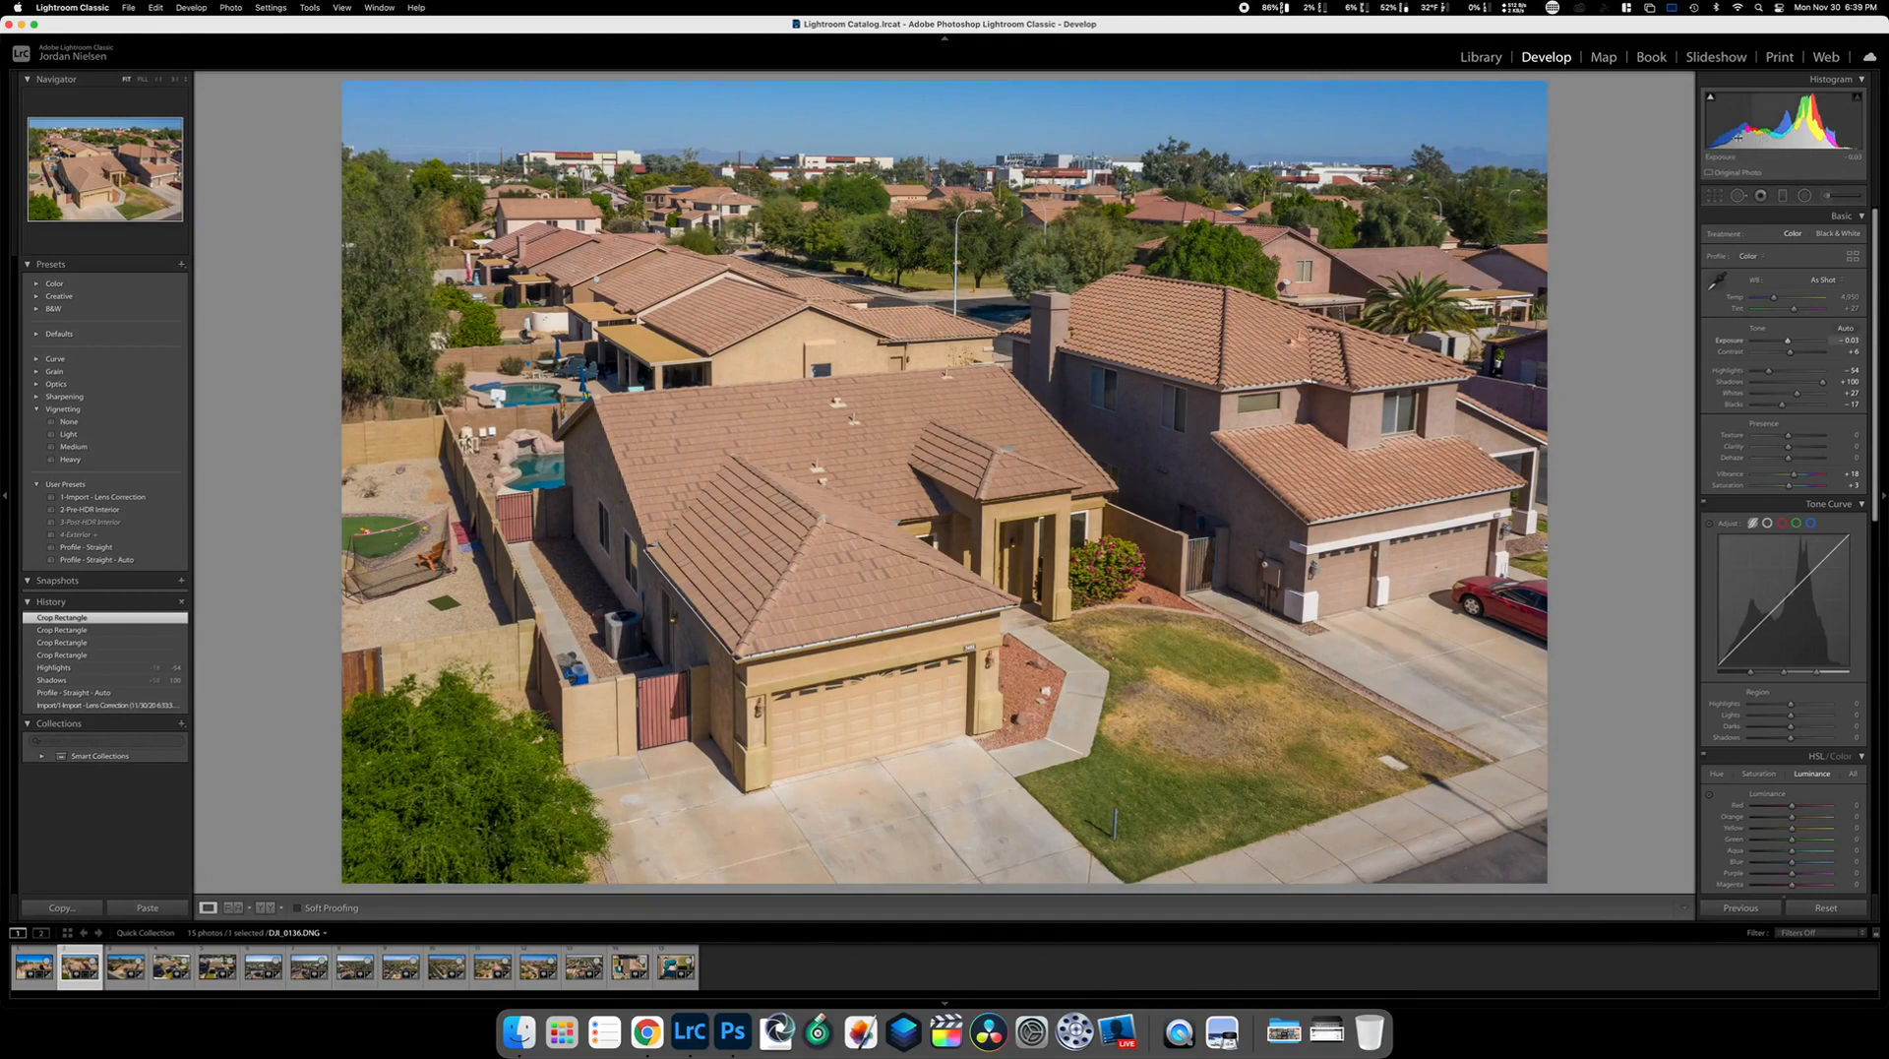
Refine the crop by sliding the photo right to better frame the house
left_click(1714, 195)
left_click_drag(1021, 441, 1053, 439)
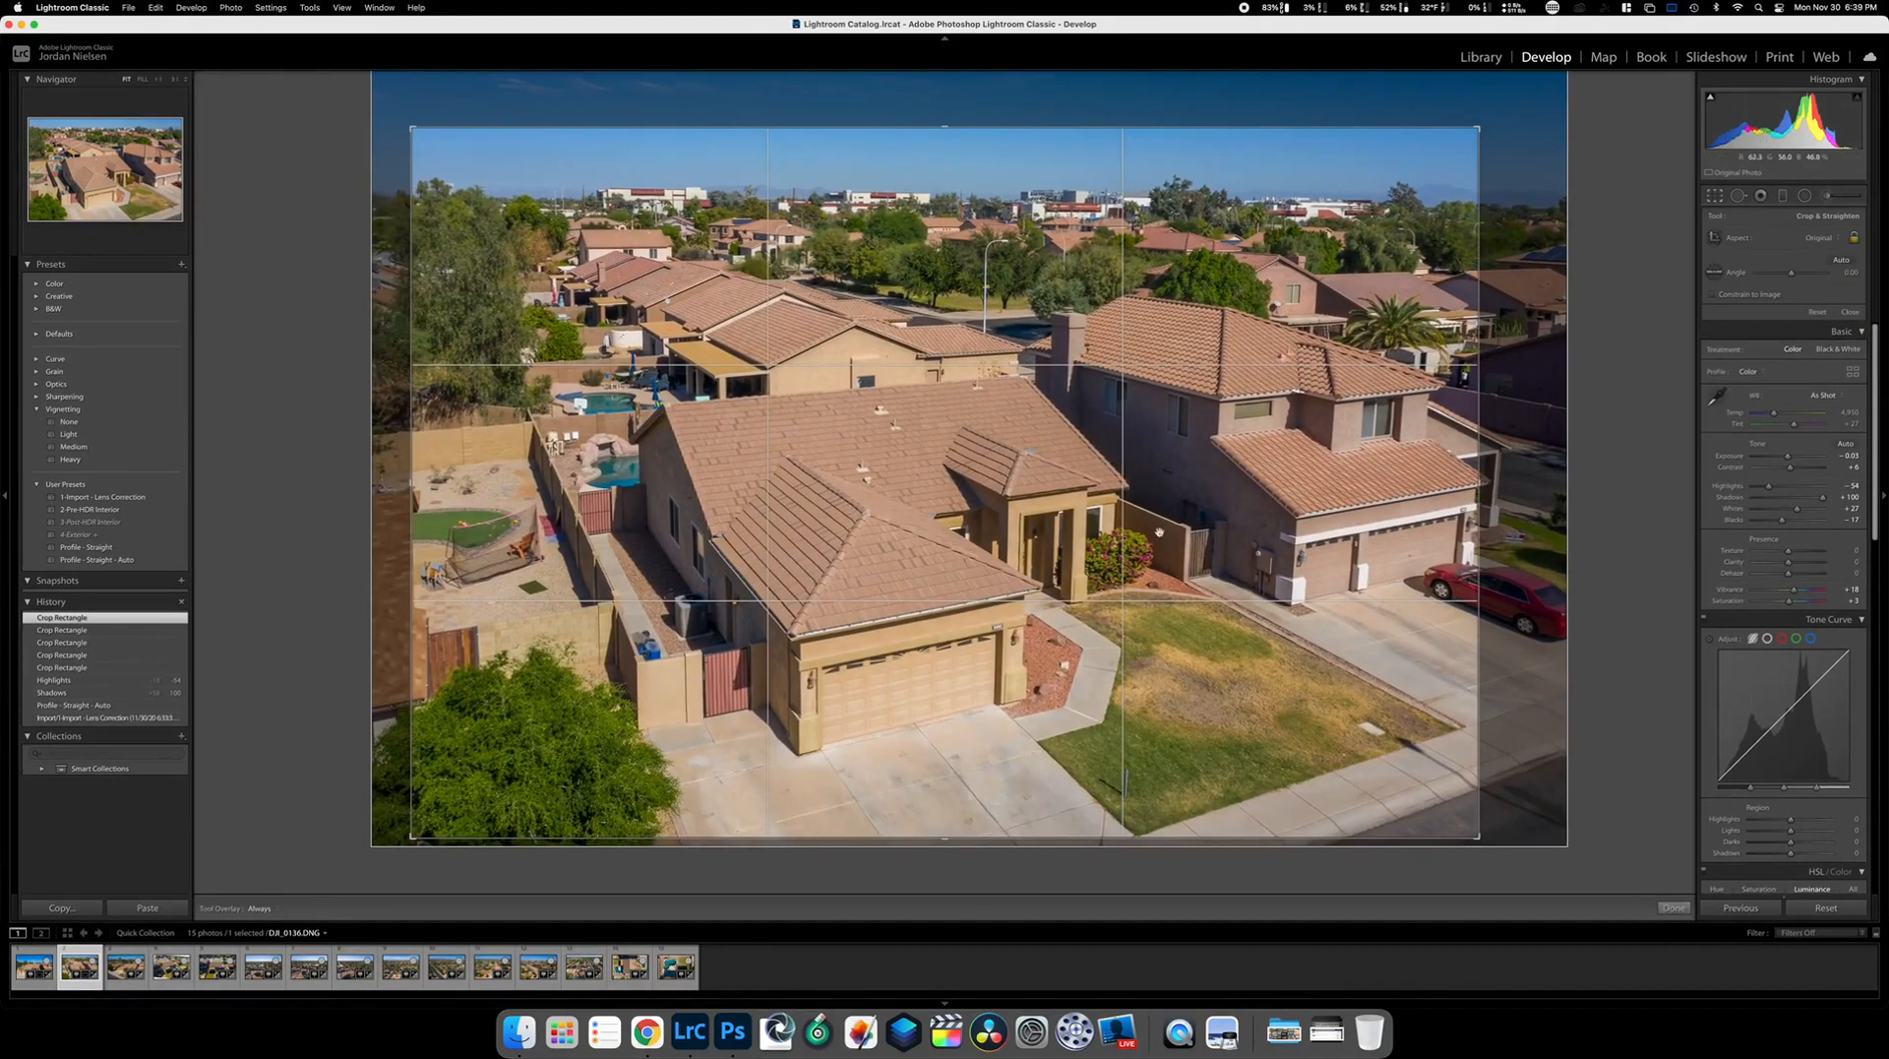
left_click(1677, 907)
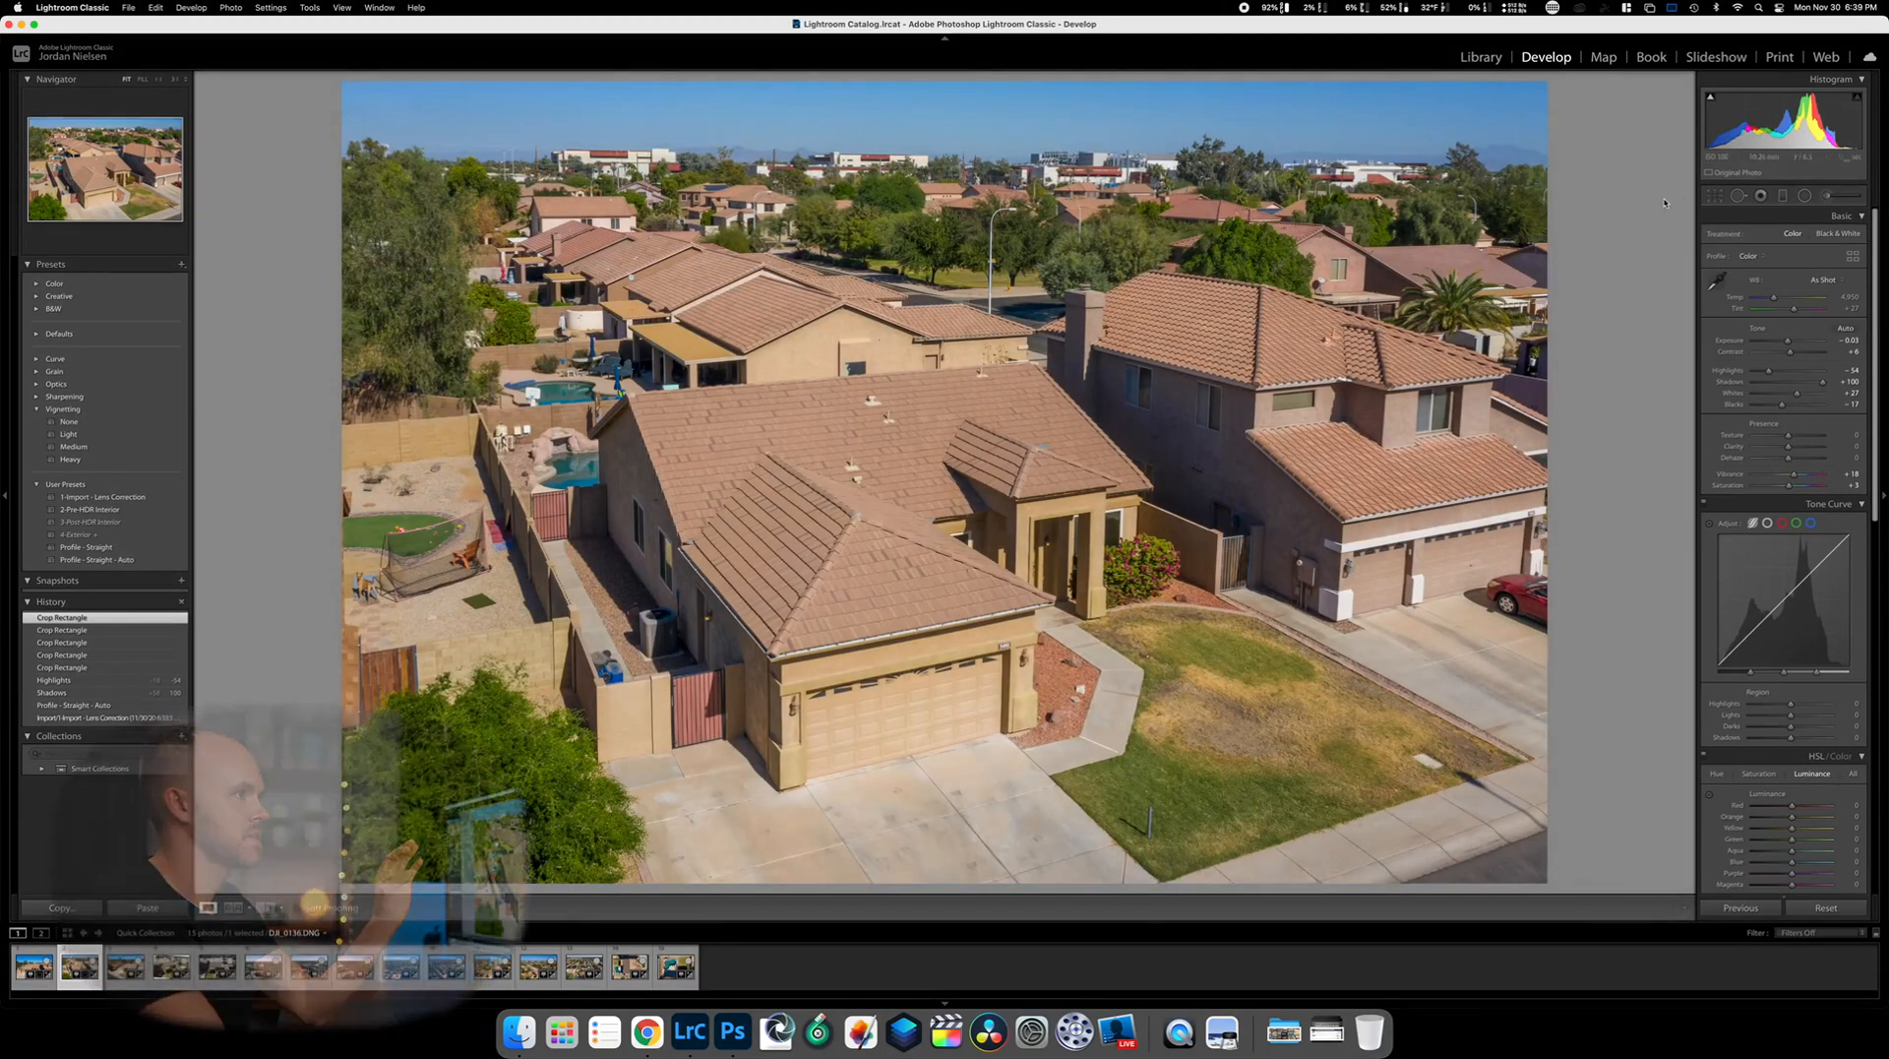
Heal the dog out of the yard with Spot Removal, then advance to photo DJI_0137
left_click(1739, 195)
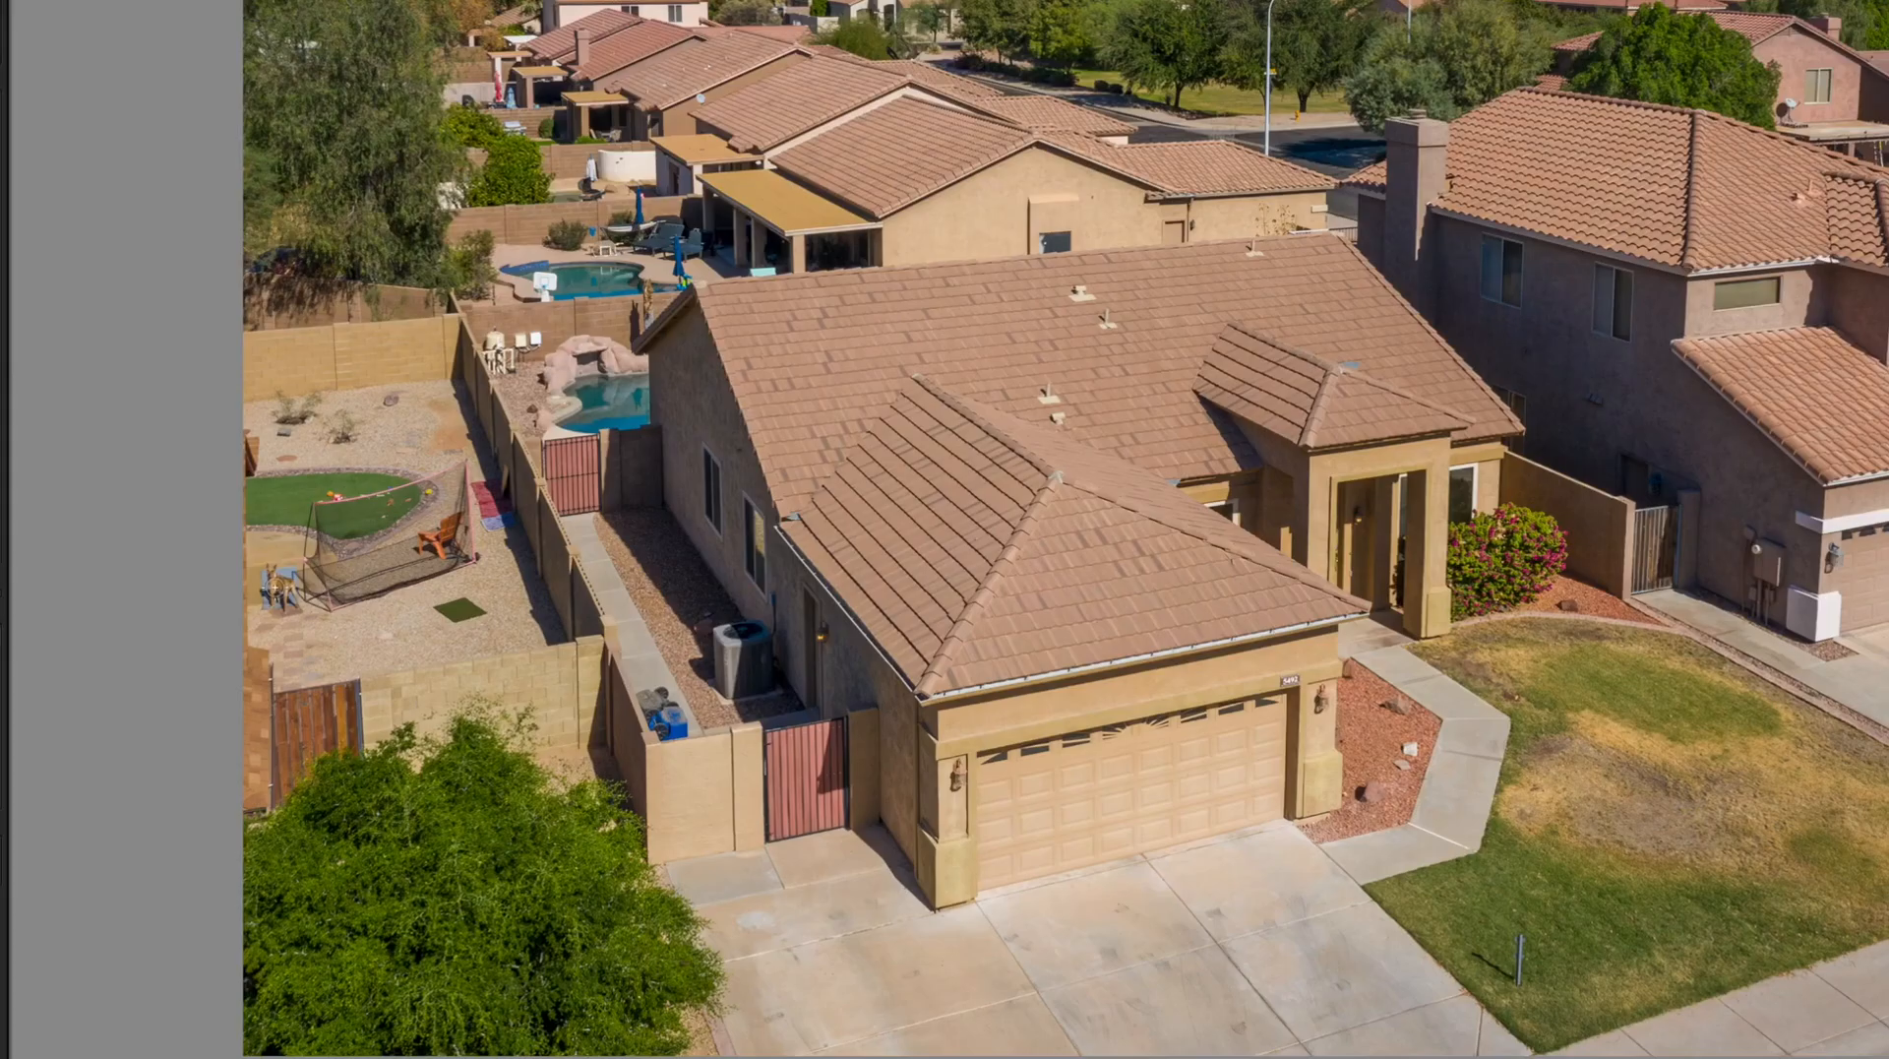
left_click_drag(272, 573, 285, 606)
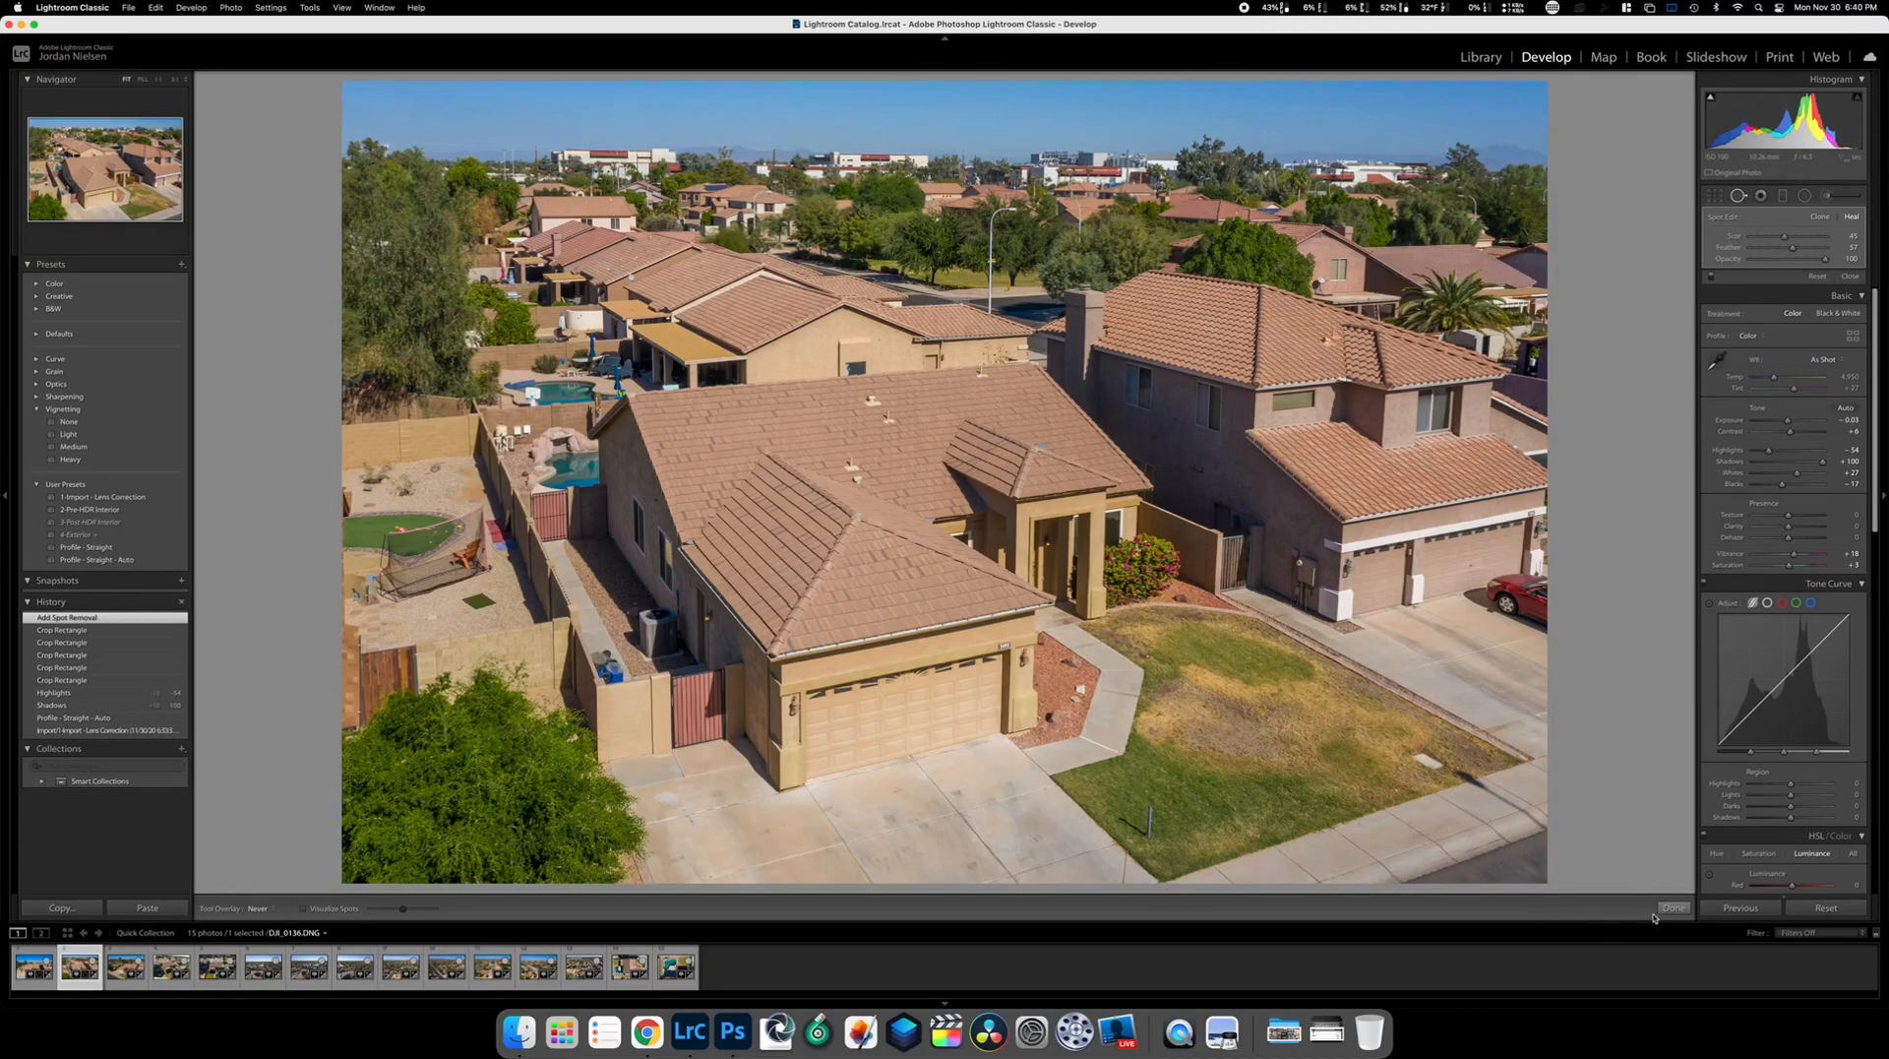
left_click(1673, 907)
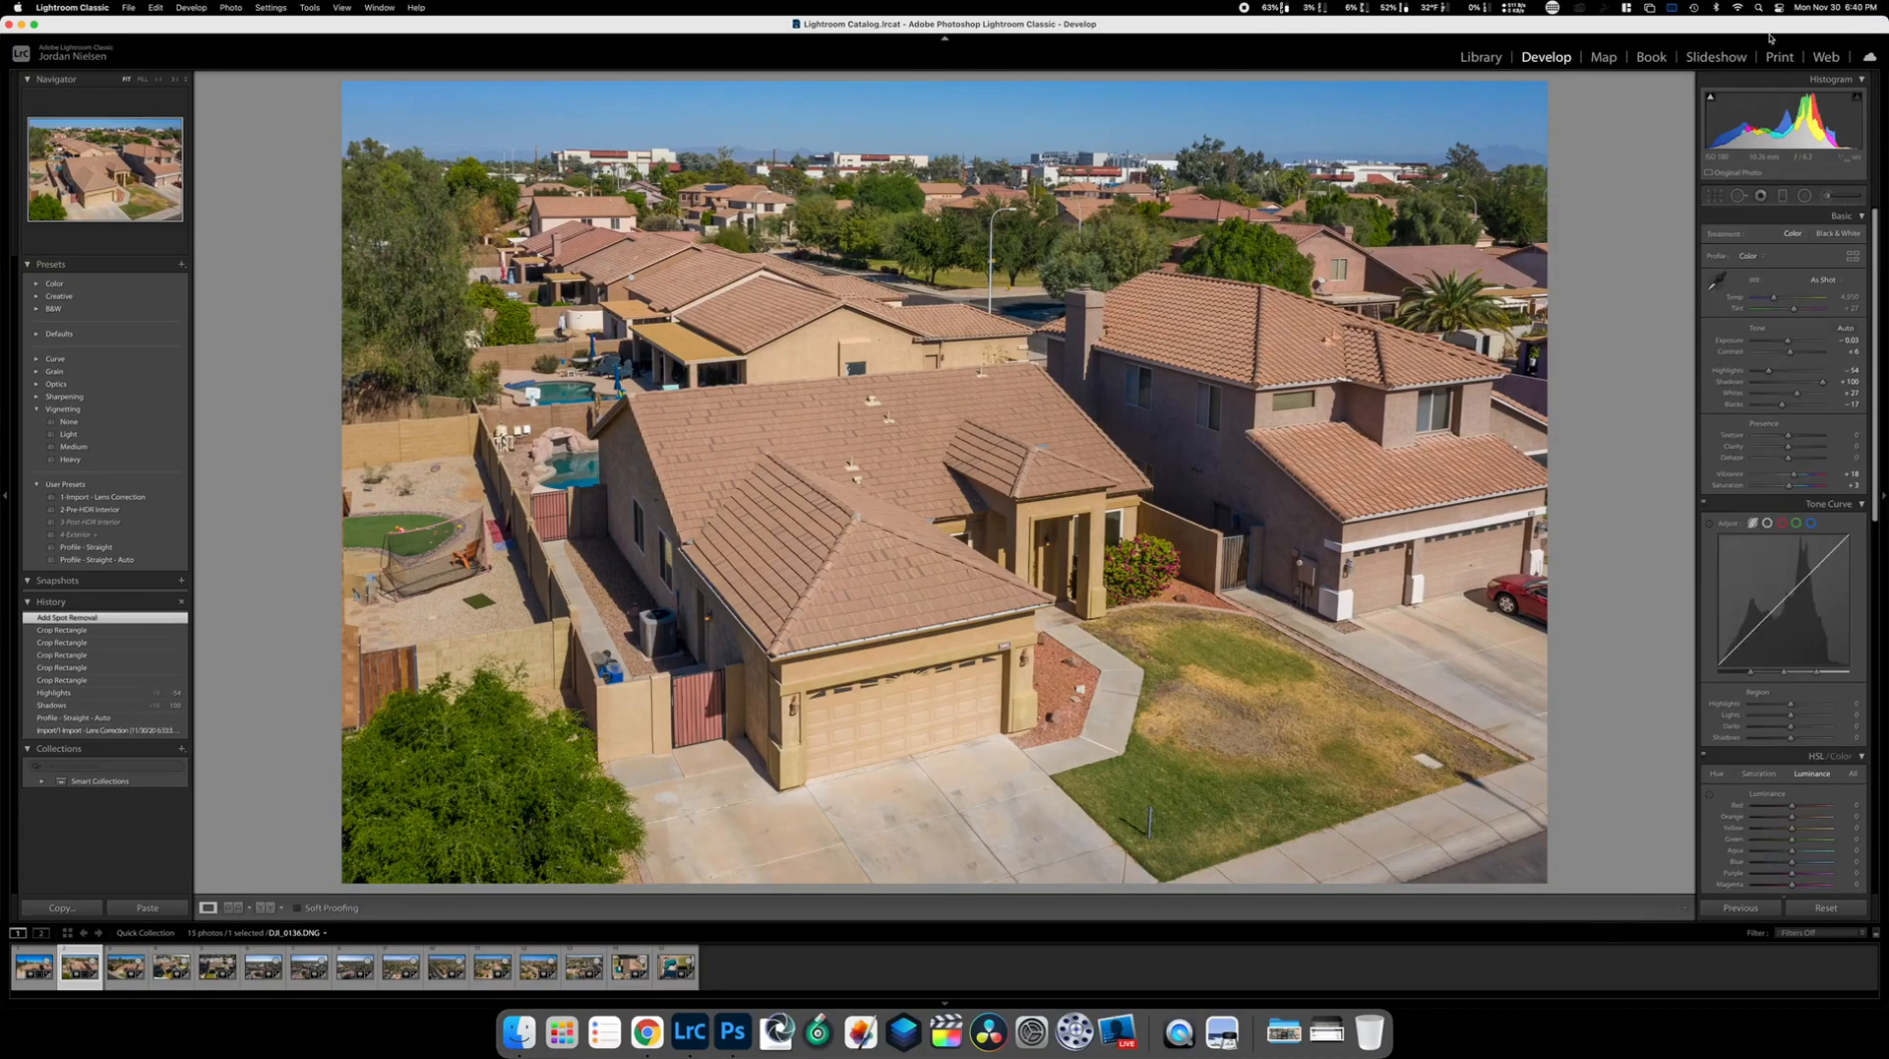
left_click(1739, 194)
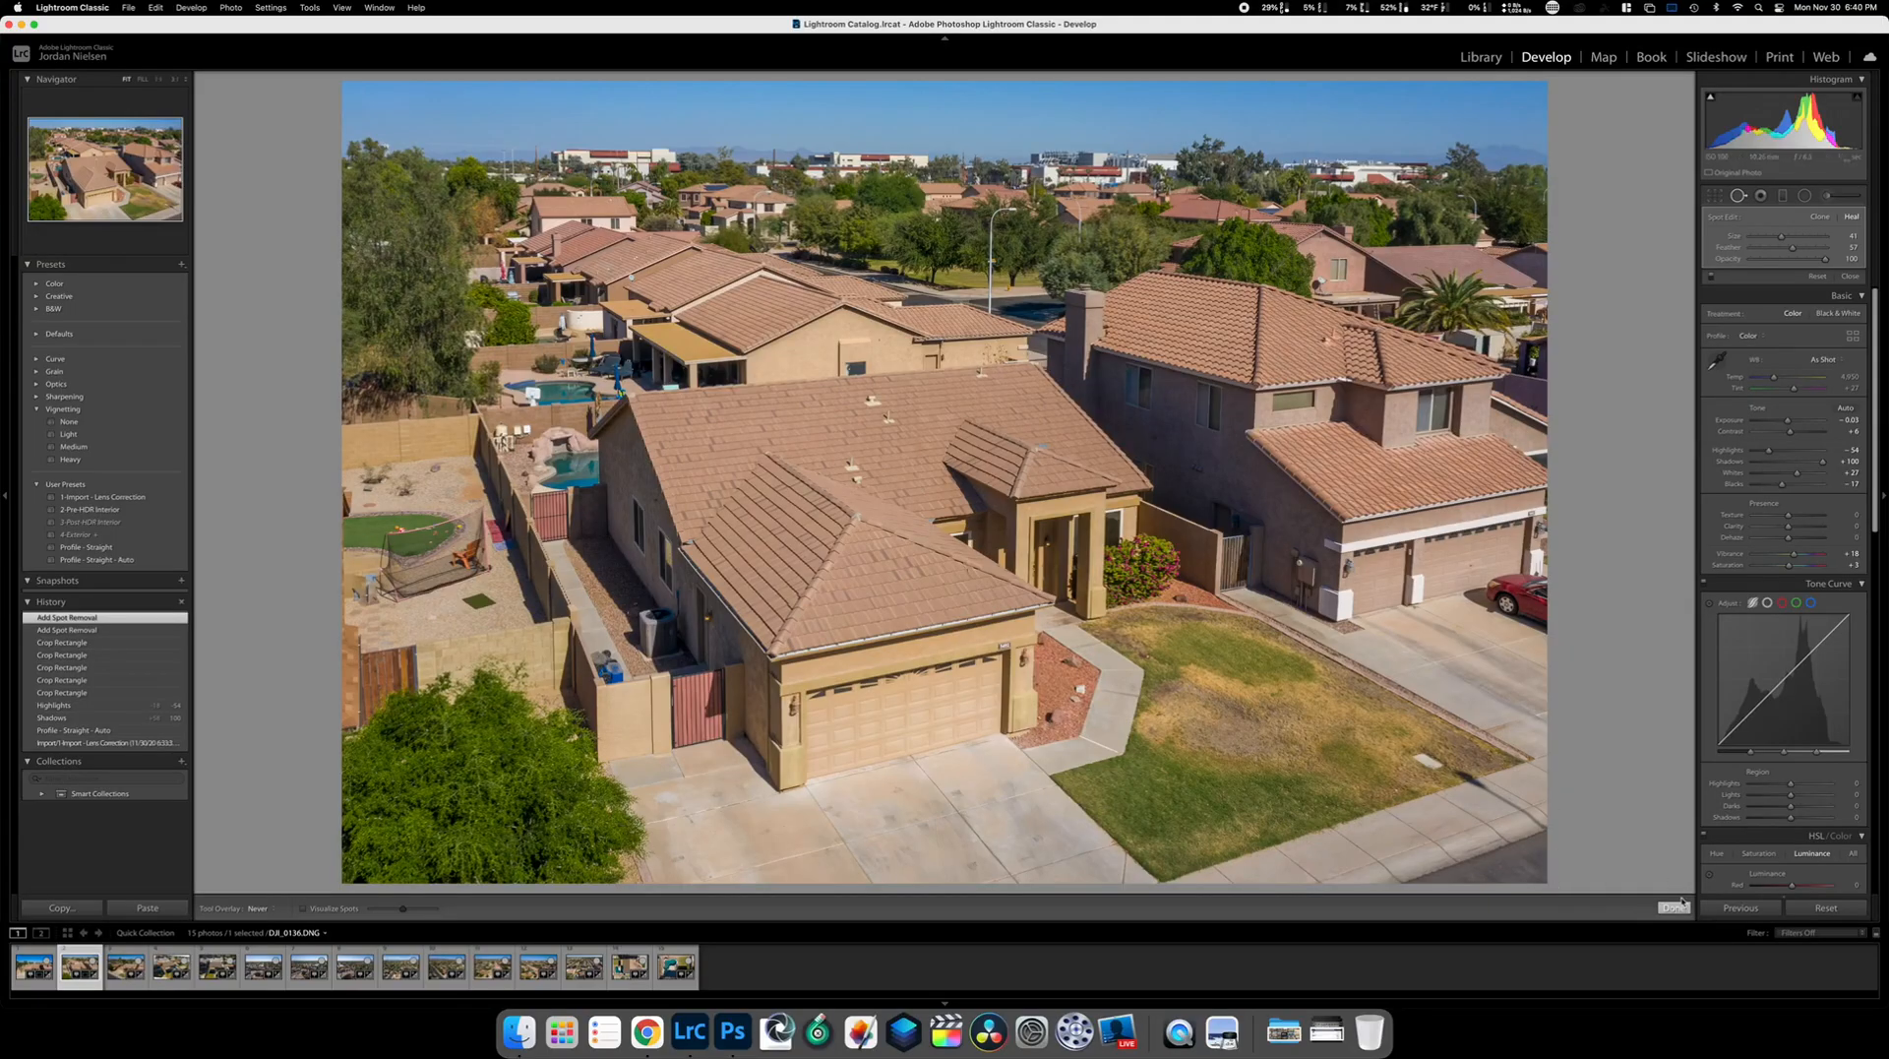
left_click(1673, 907)
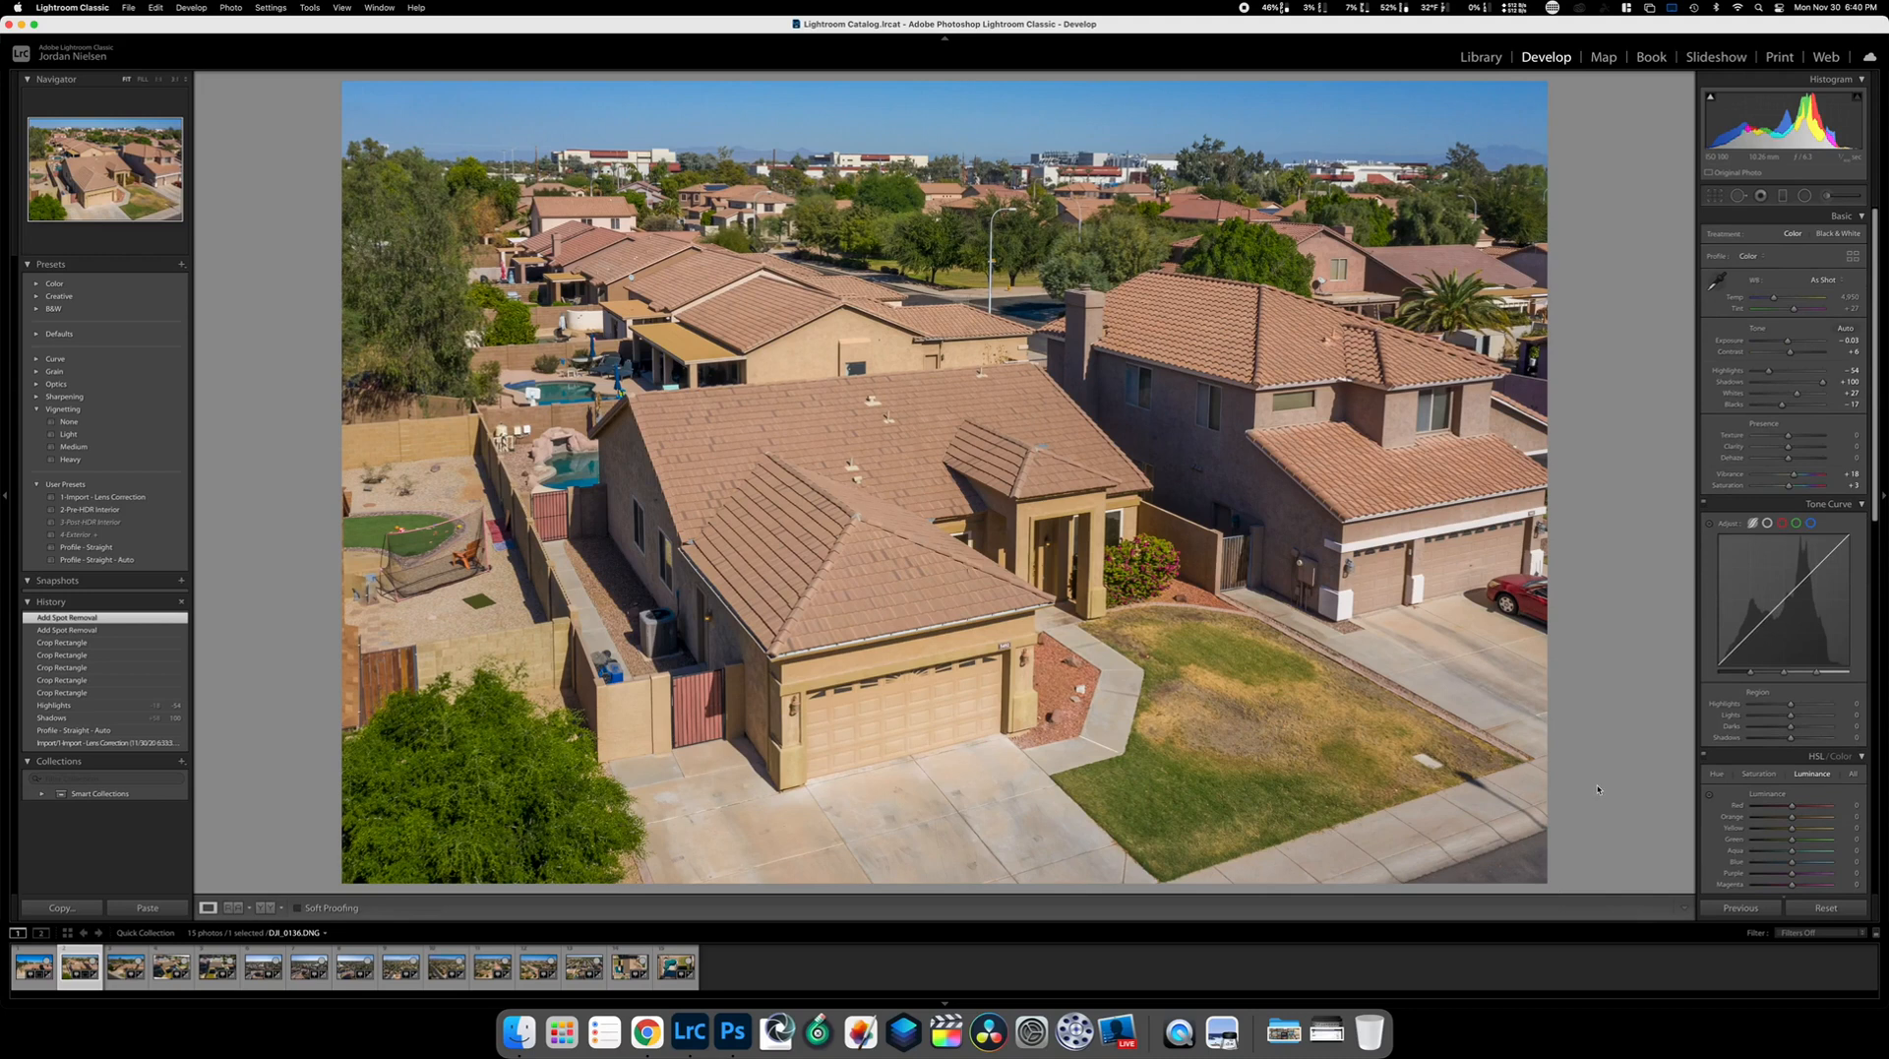
key("Right")
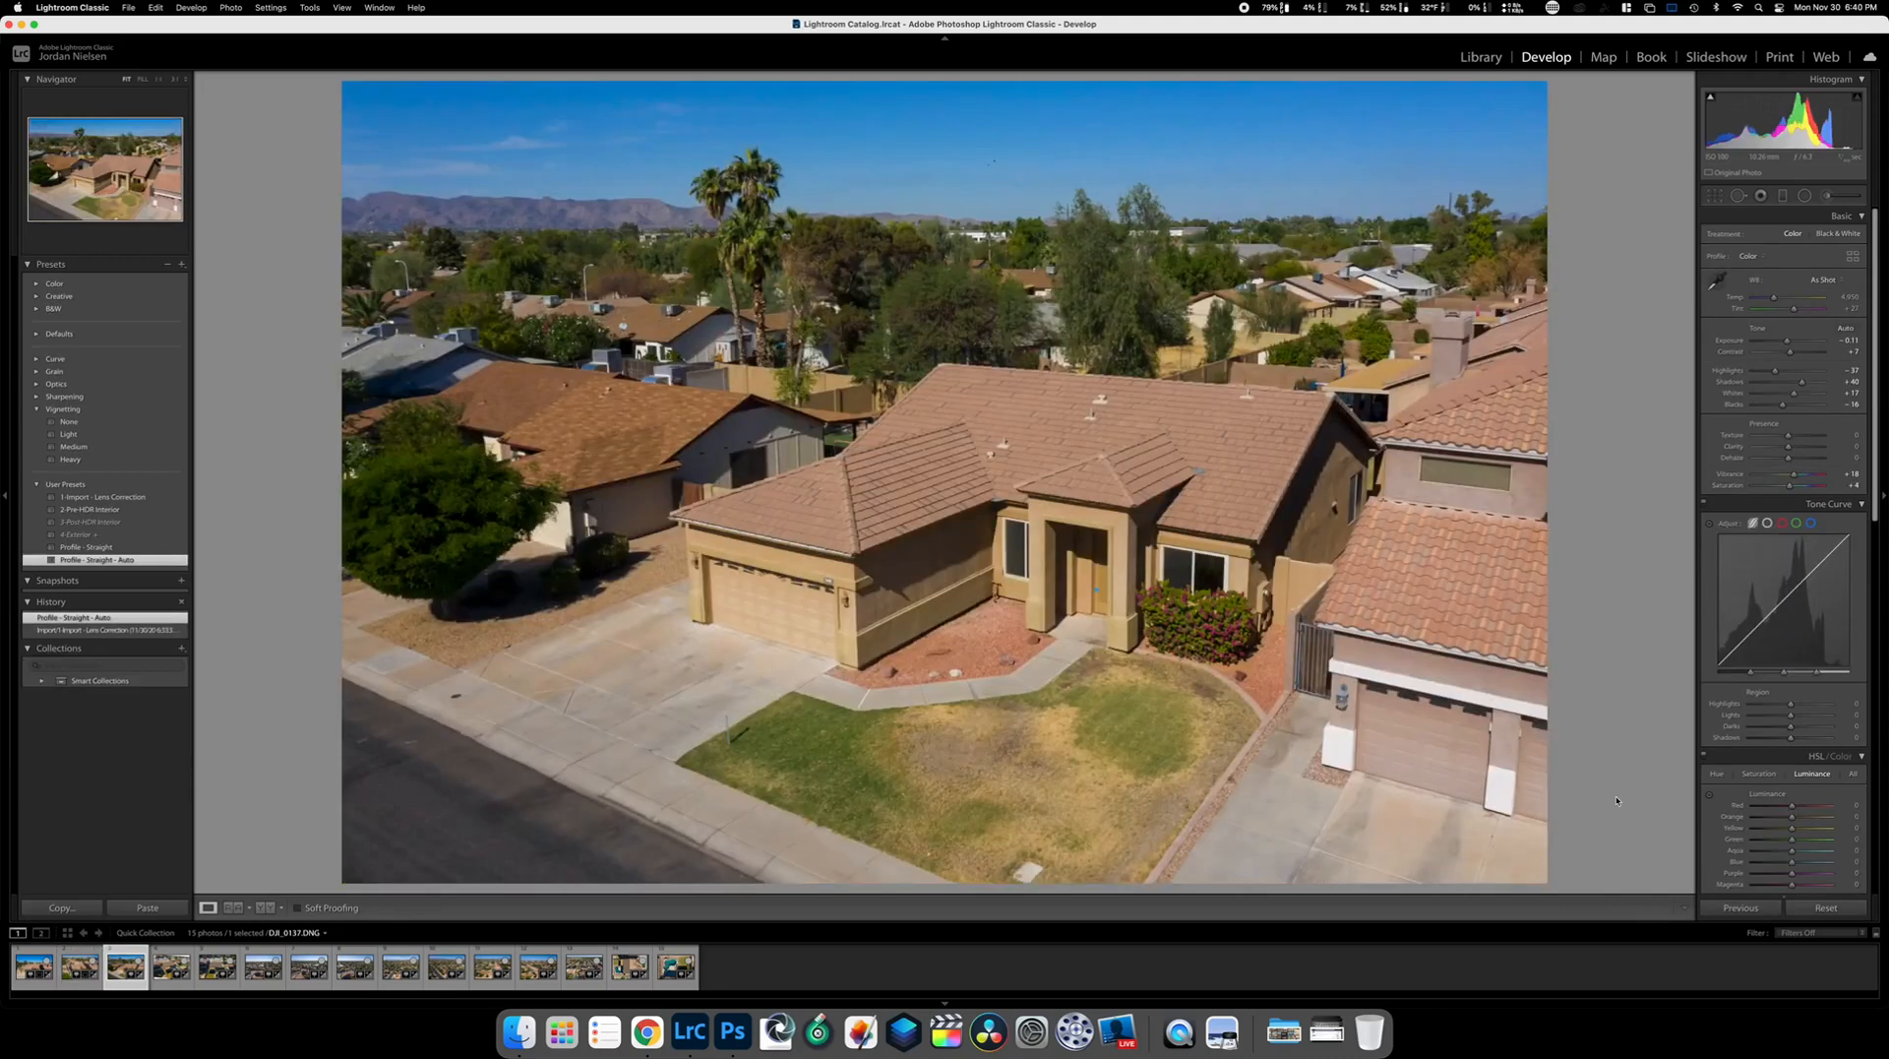
Copy DJI_0136's settings, excluding Crop and Spot Removal, and paste them onto DJI_0137
key("Left")
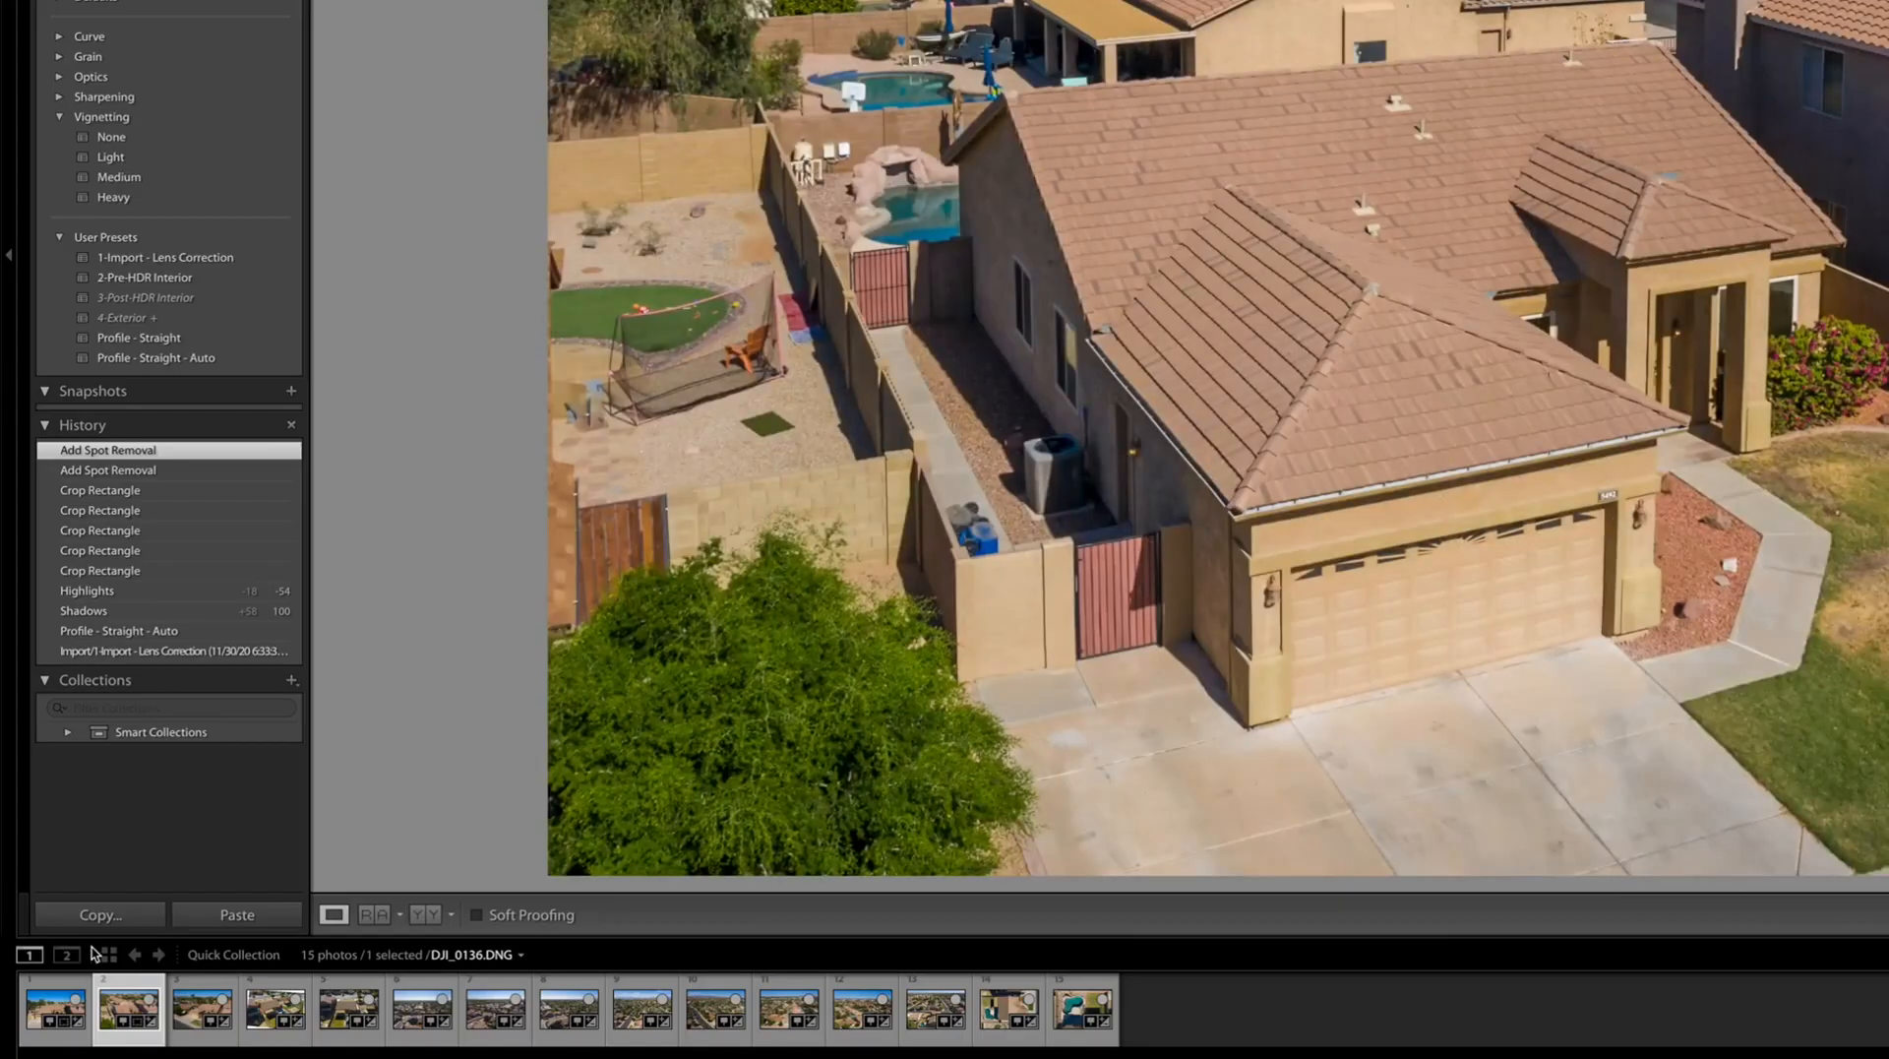
left_click(97, 914)
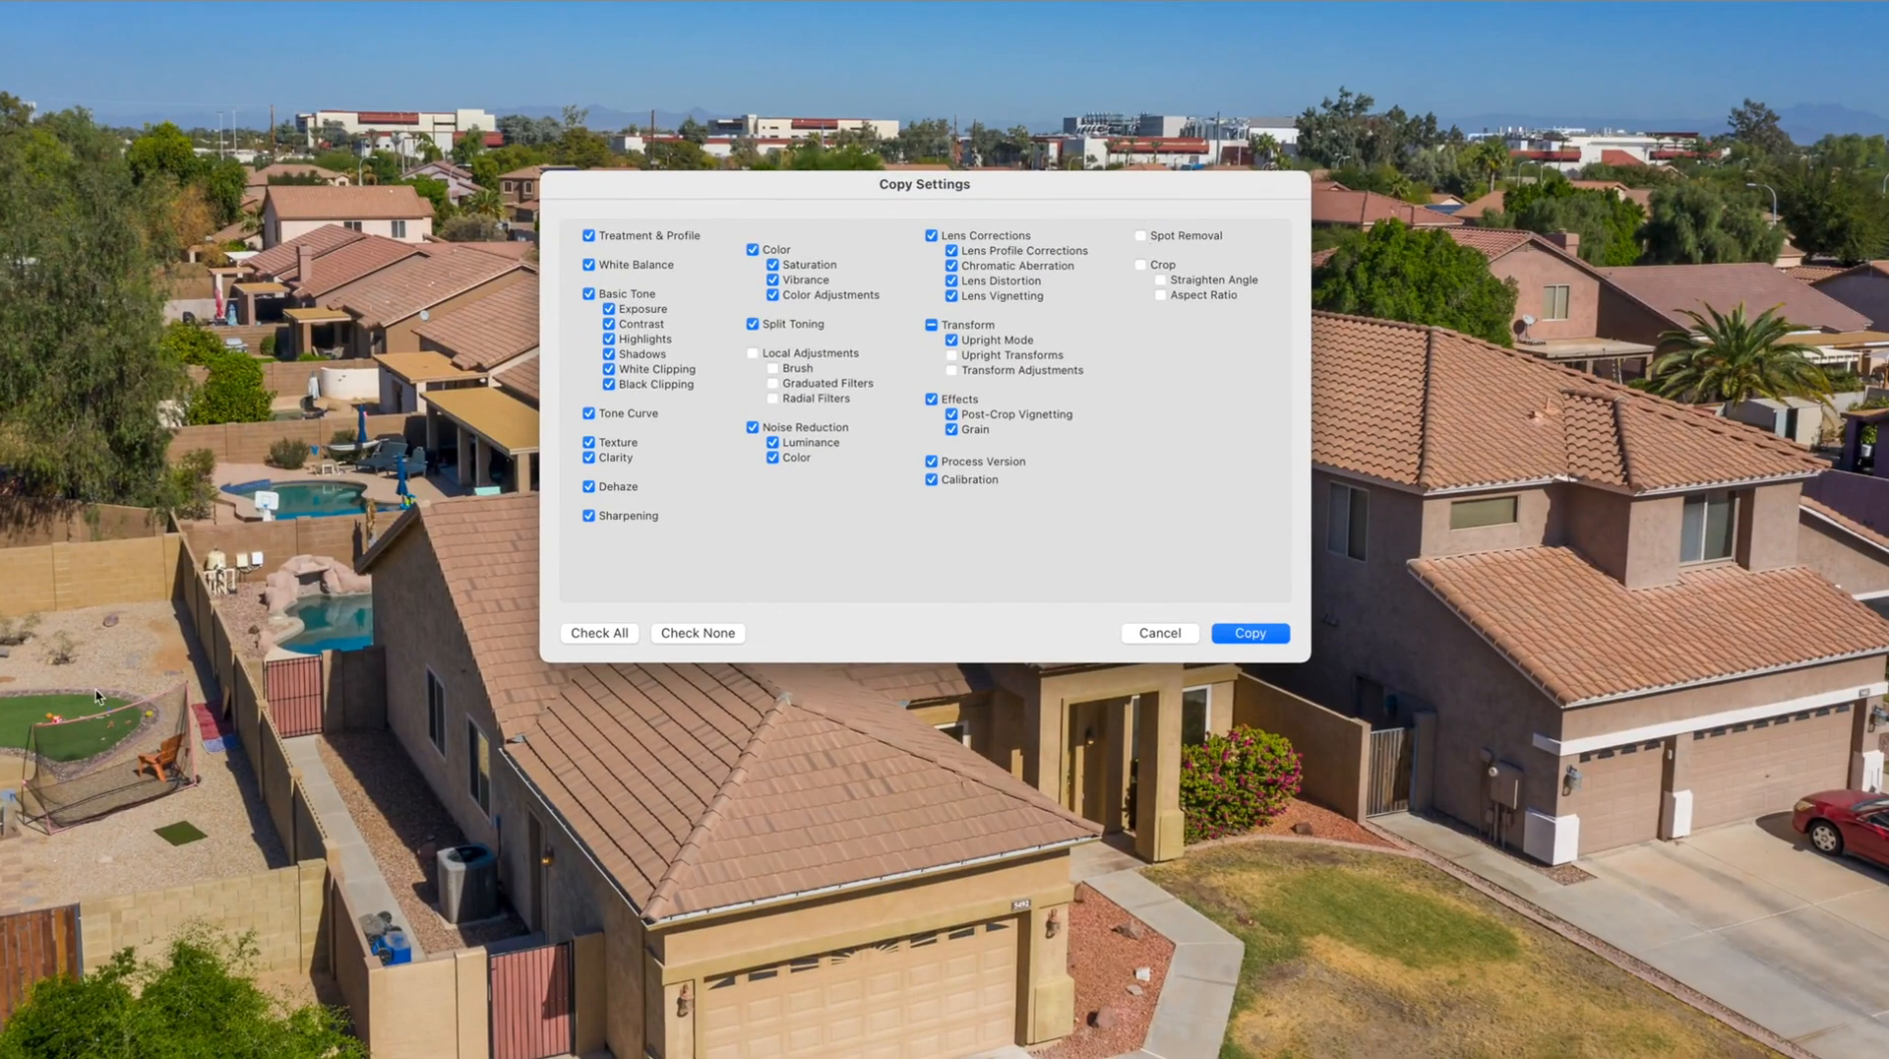
left_click(1248, 633)
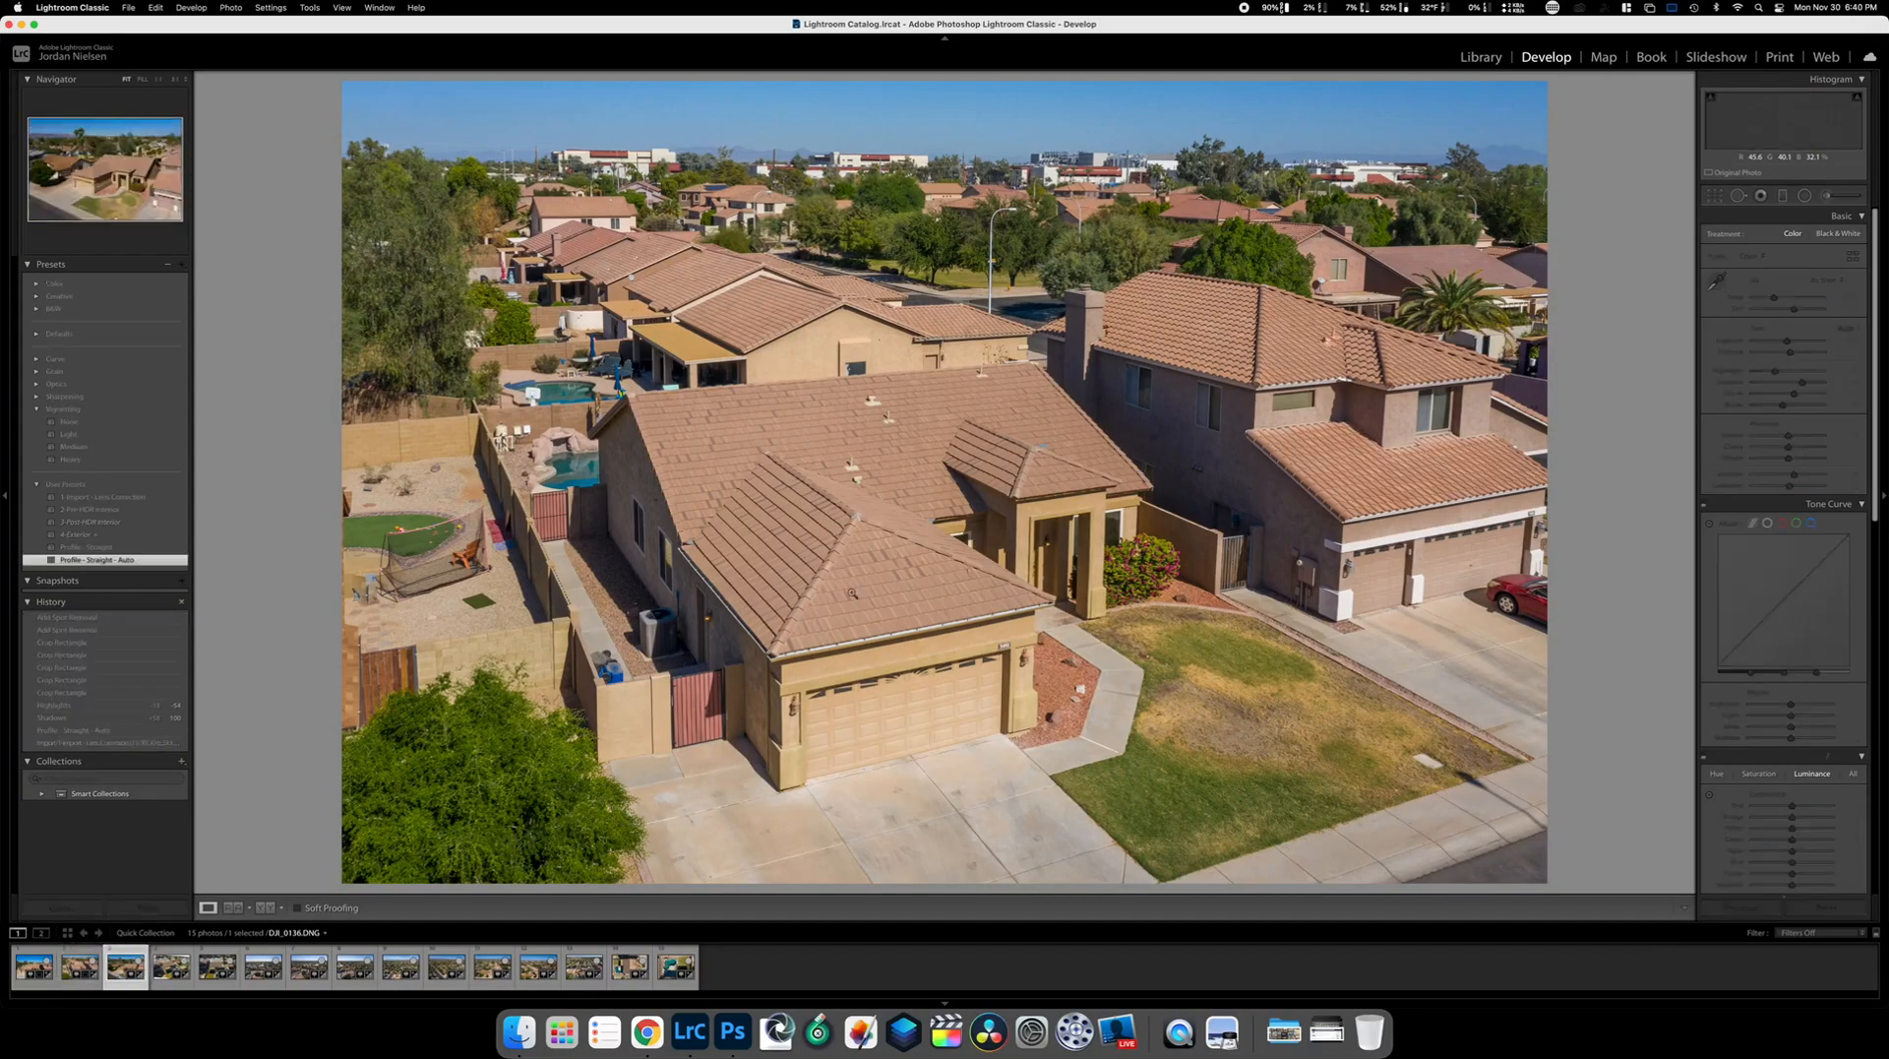
key("Right")
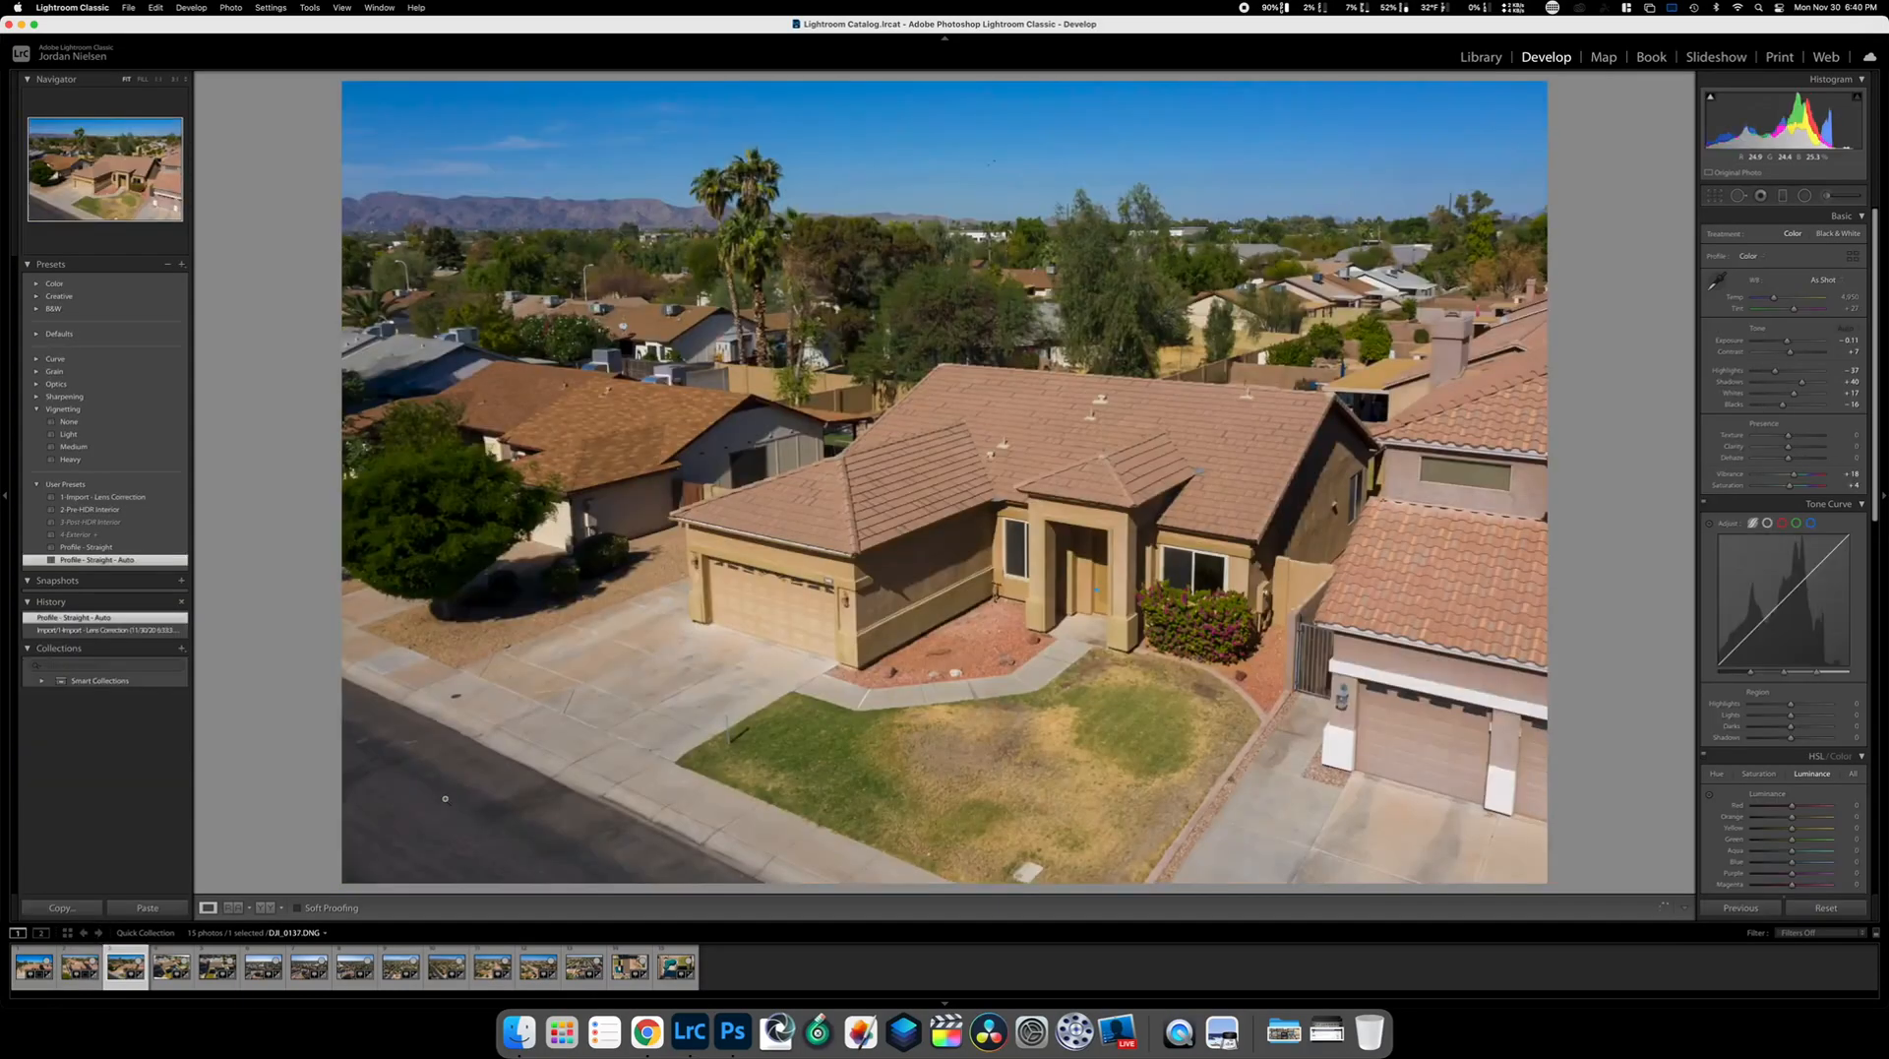
left_click(147, 907)
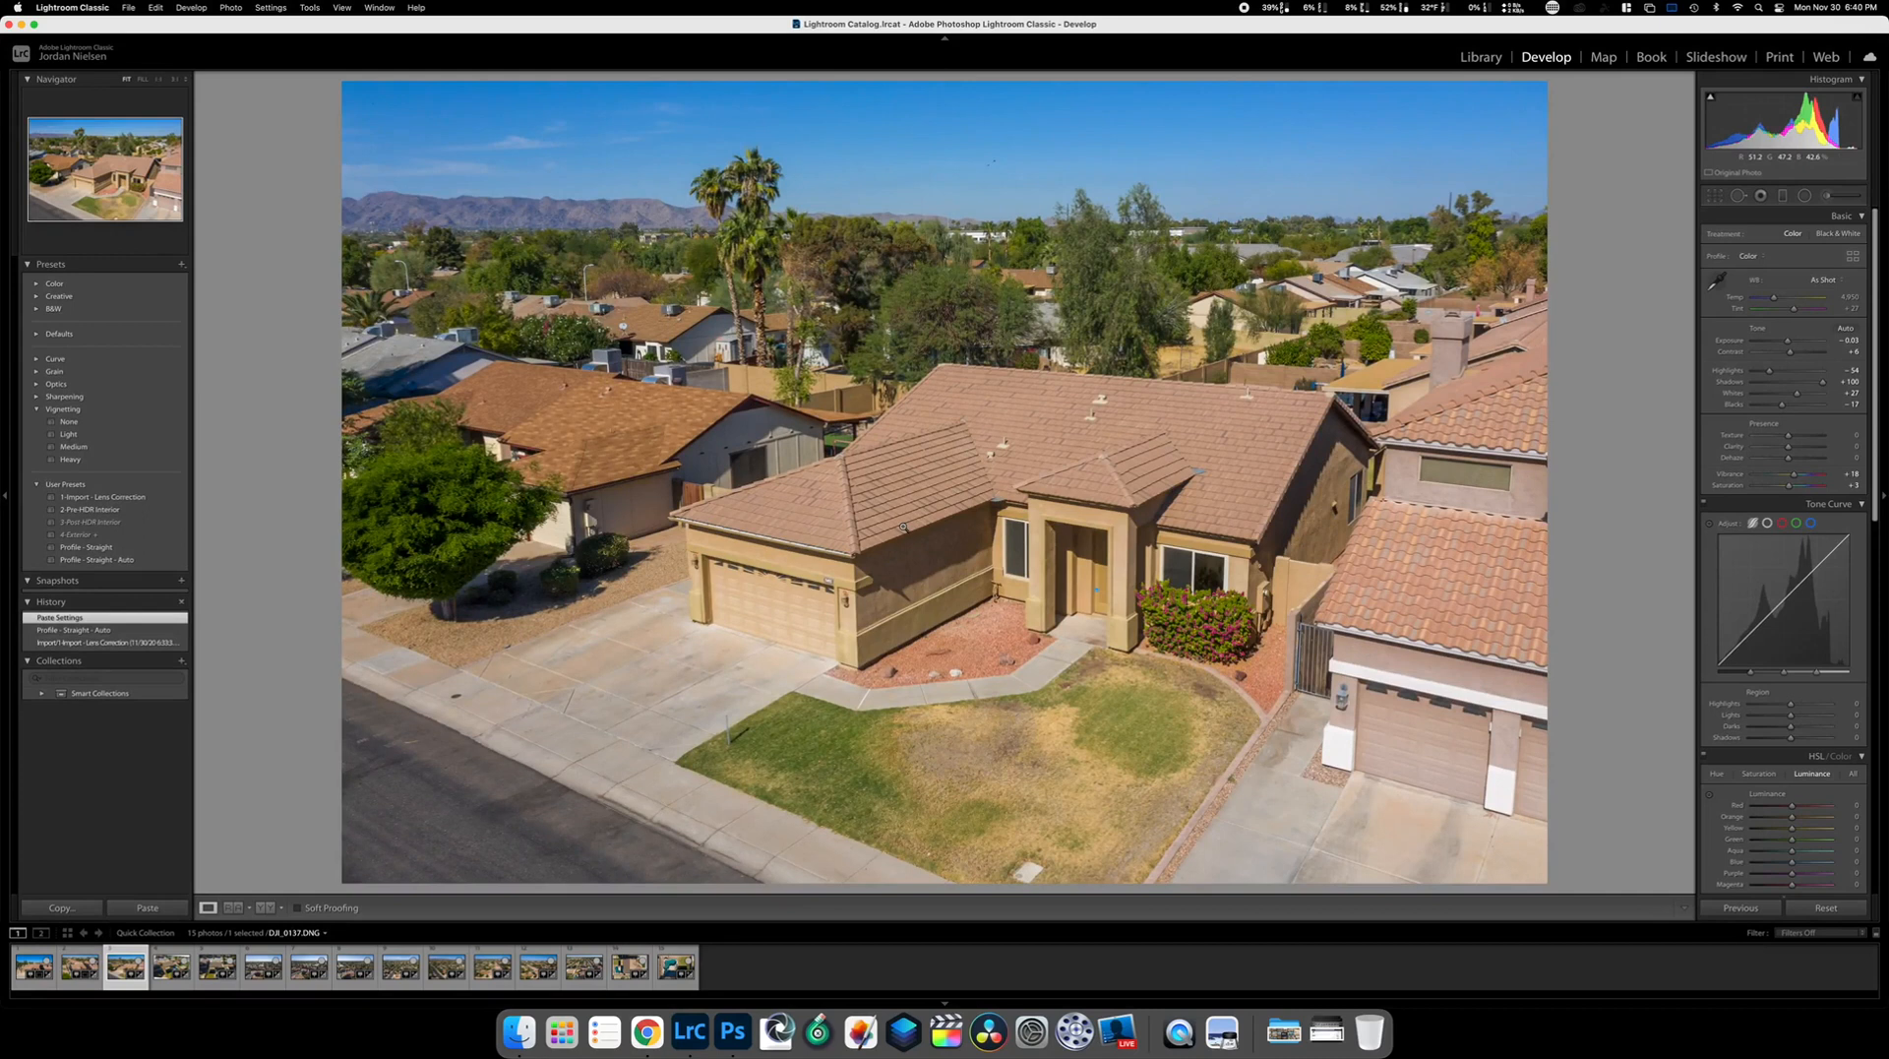
Crop DJI_0137 in from the left and shift the photo up to frame the house closer
left_click(1715, 196)
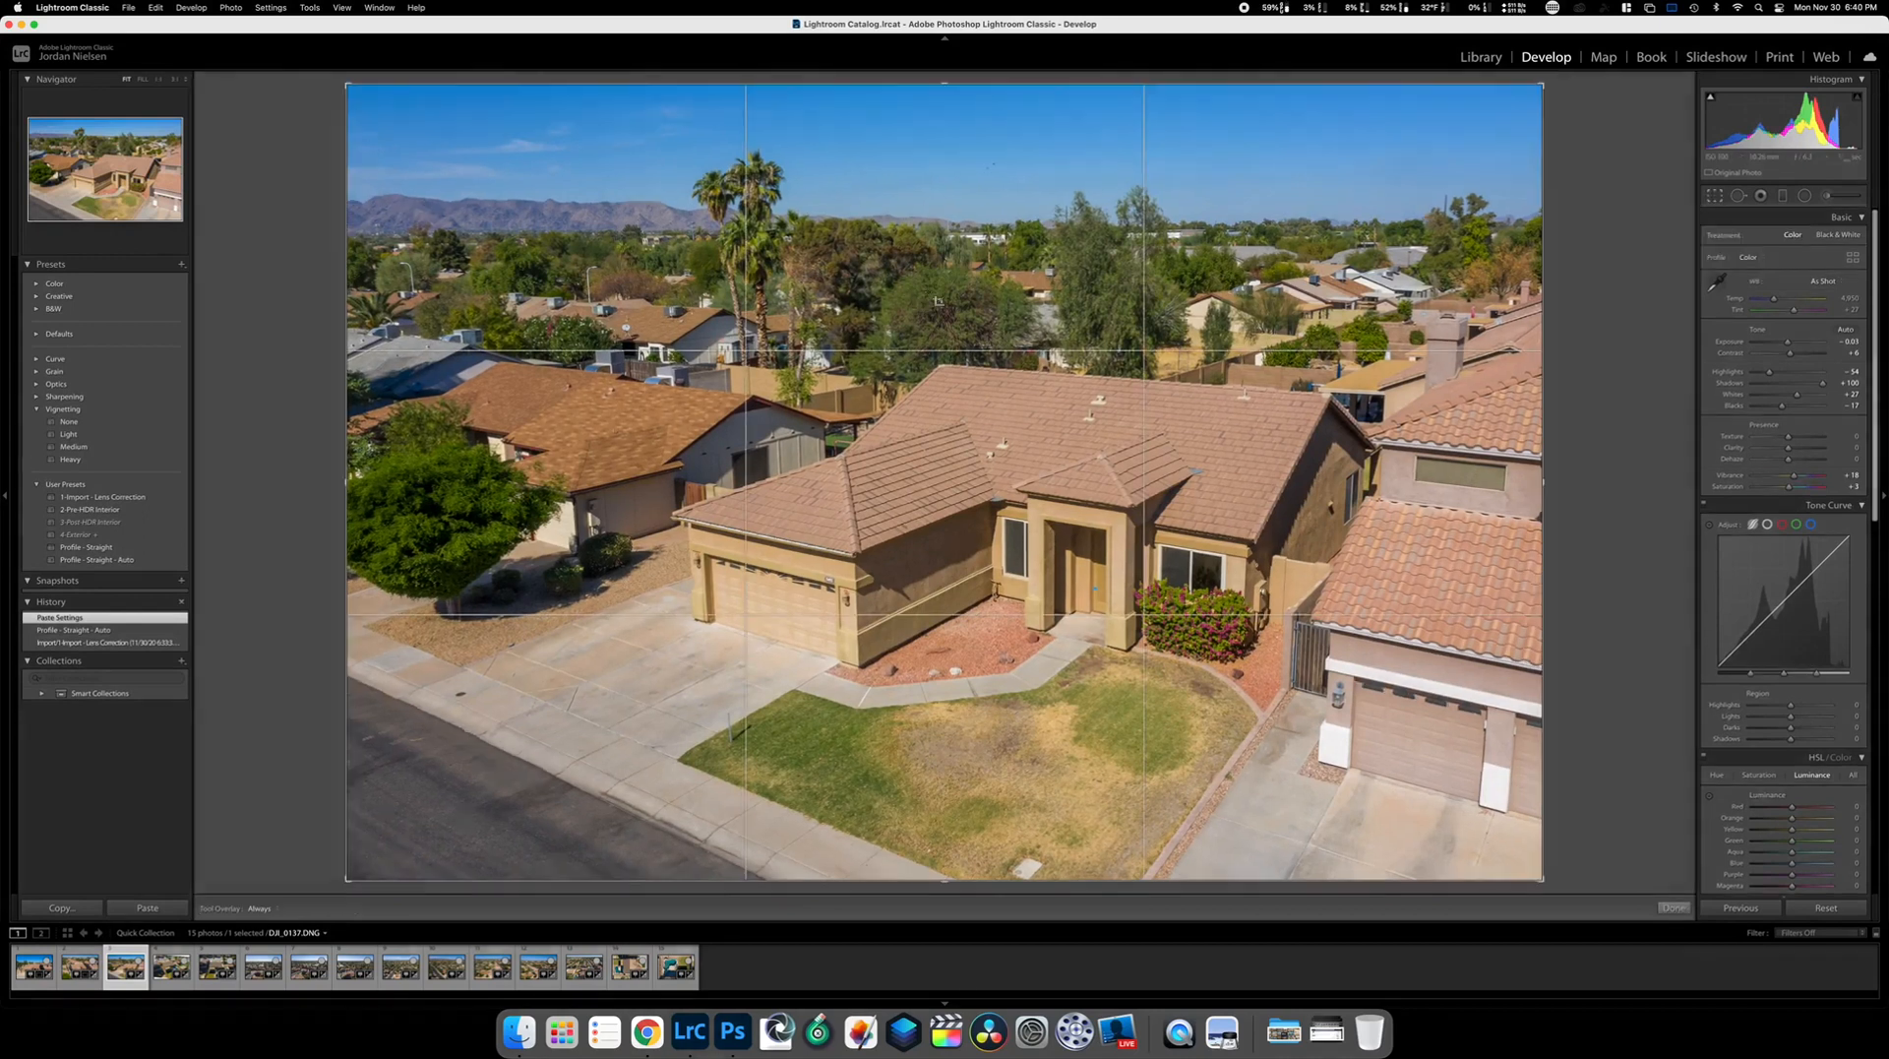
left_click_drag(345, 481, 423, 481)
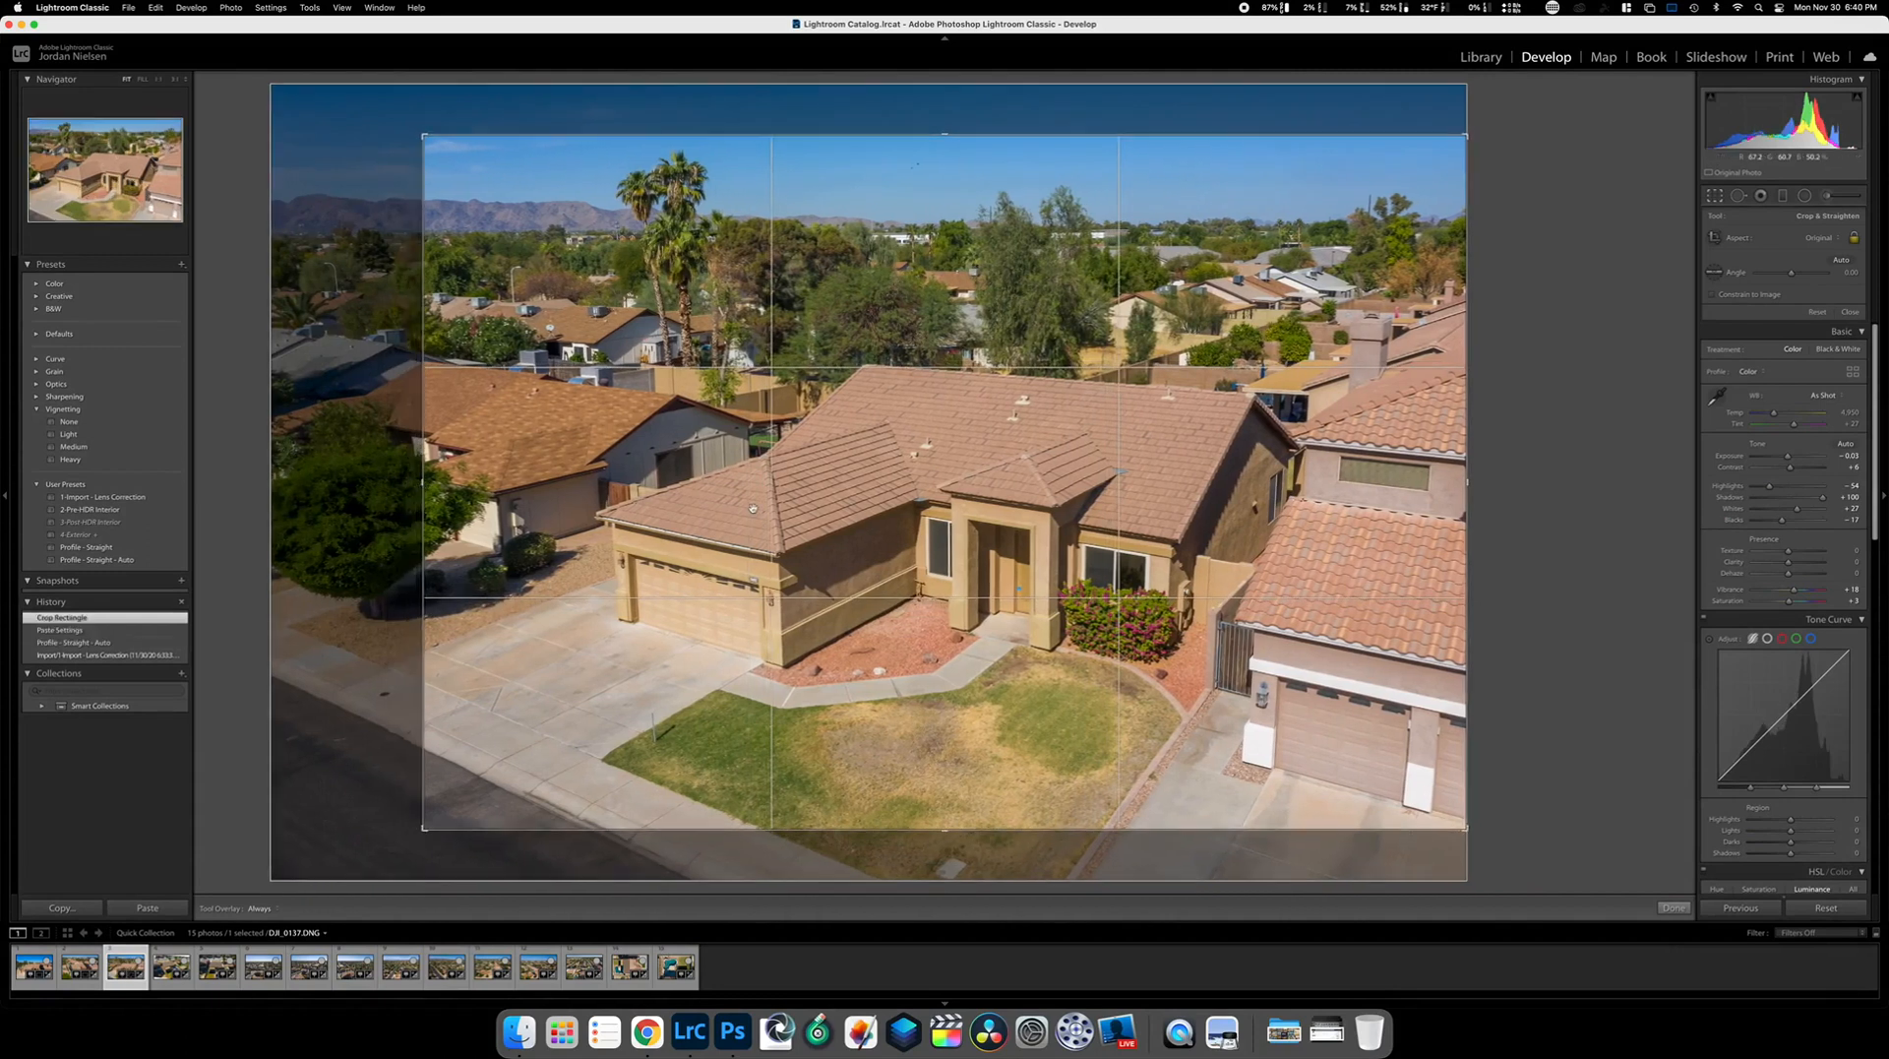
left_click_drag(753, 508, 750, 469)
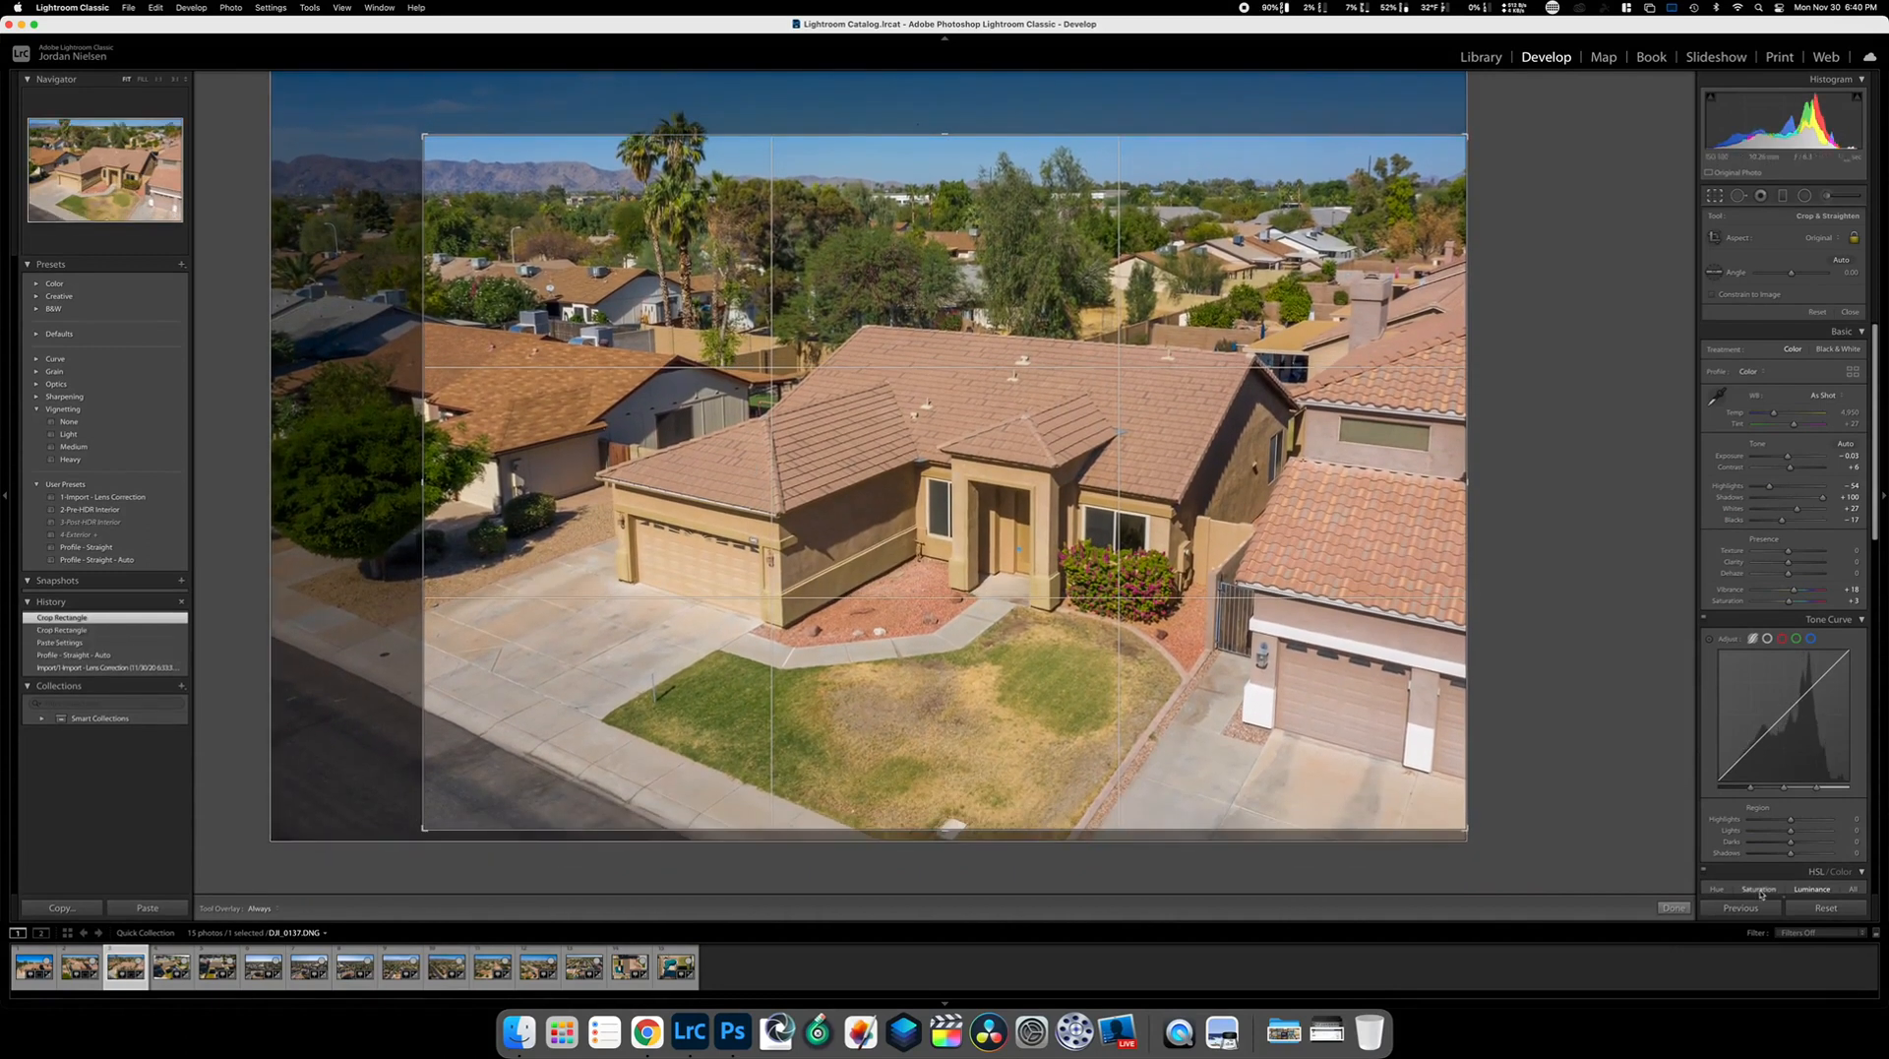
left_click(1674, 908)
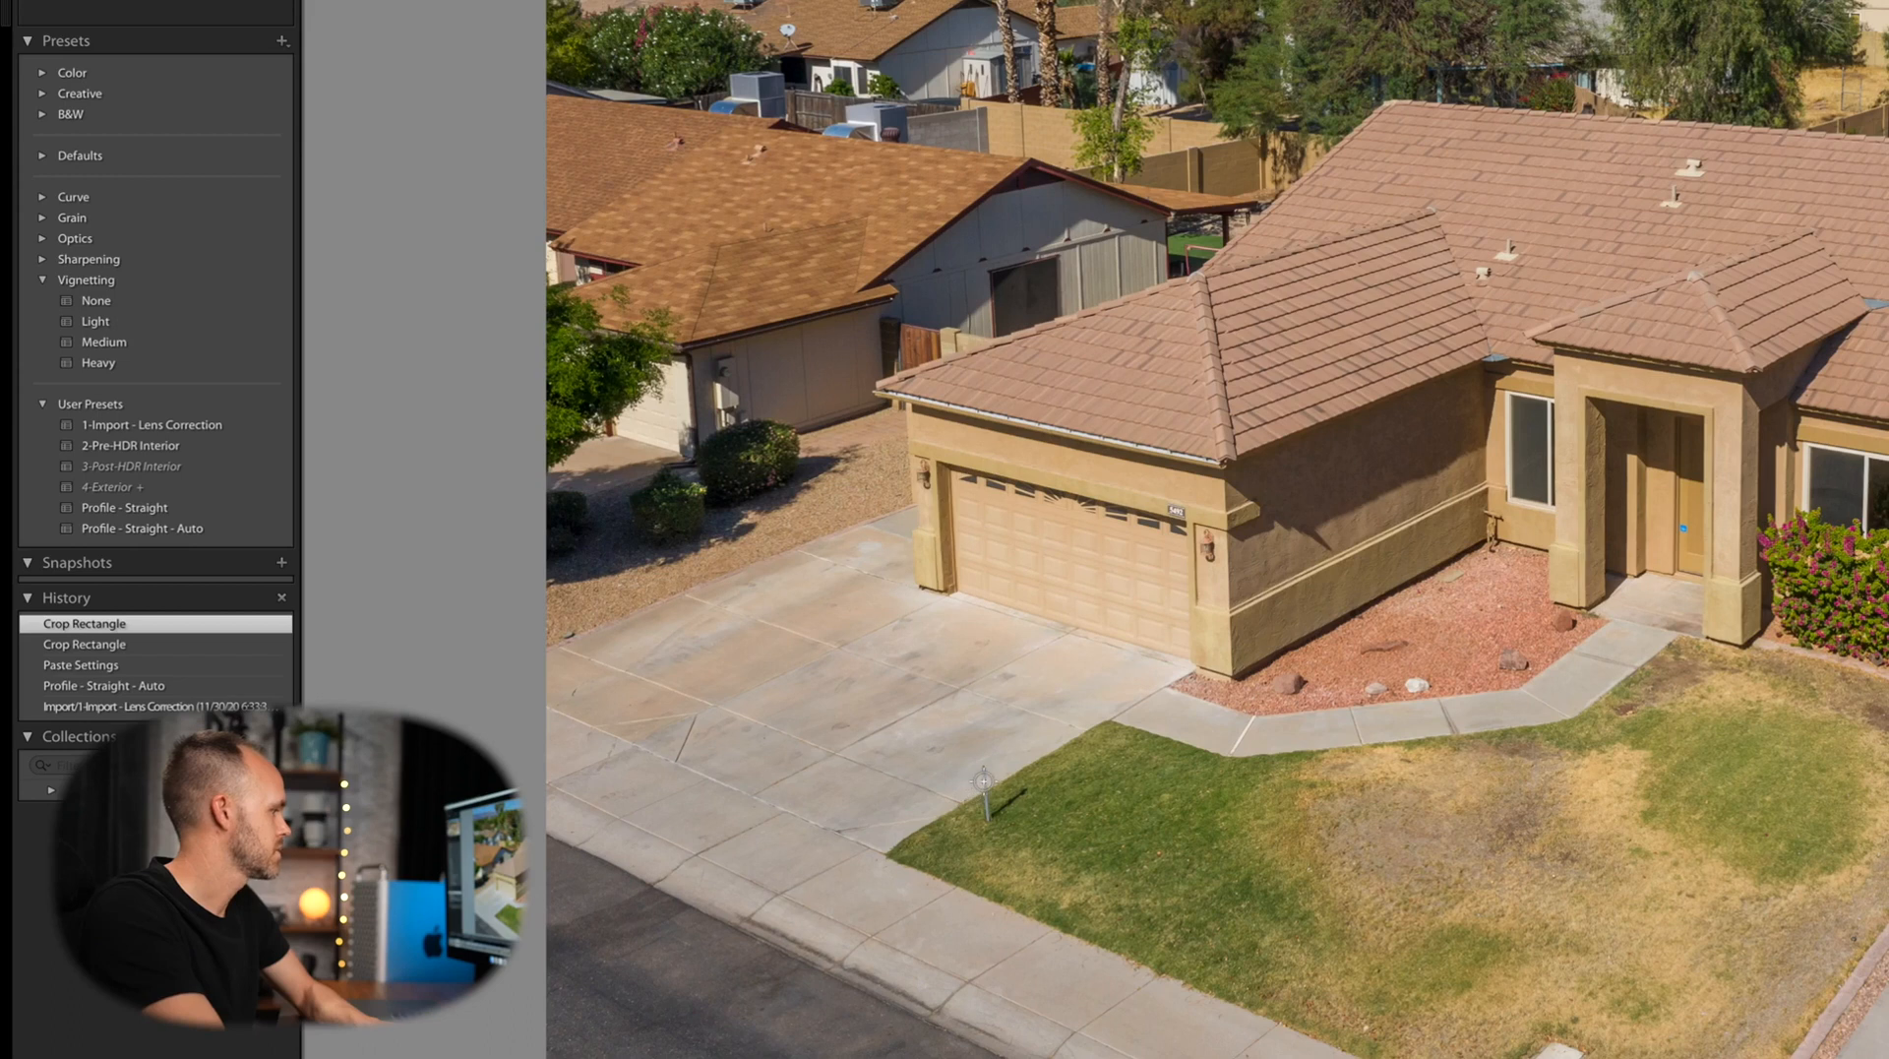
Heal the small lawn post and its shadow, then advance to the backyard pool photo
left_click_drag(984, 773, 984, 834)
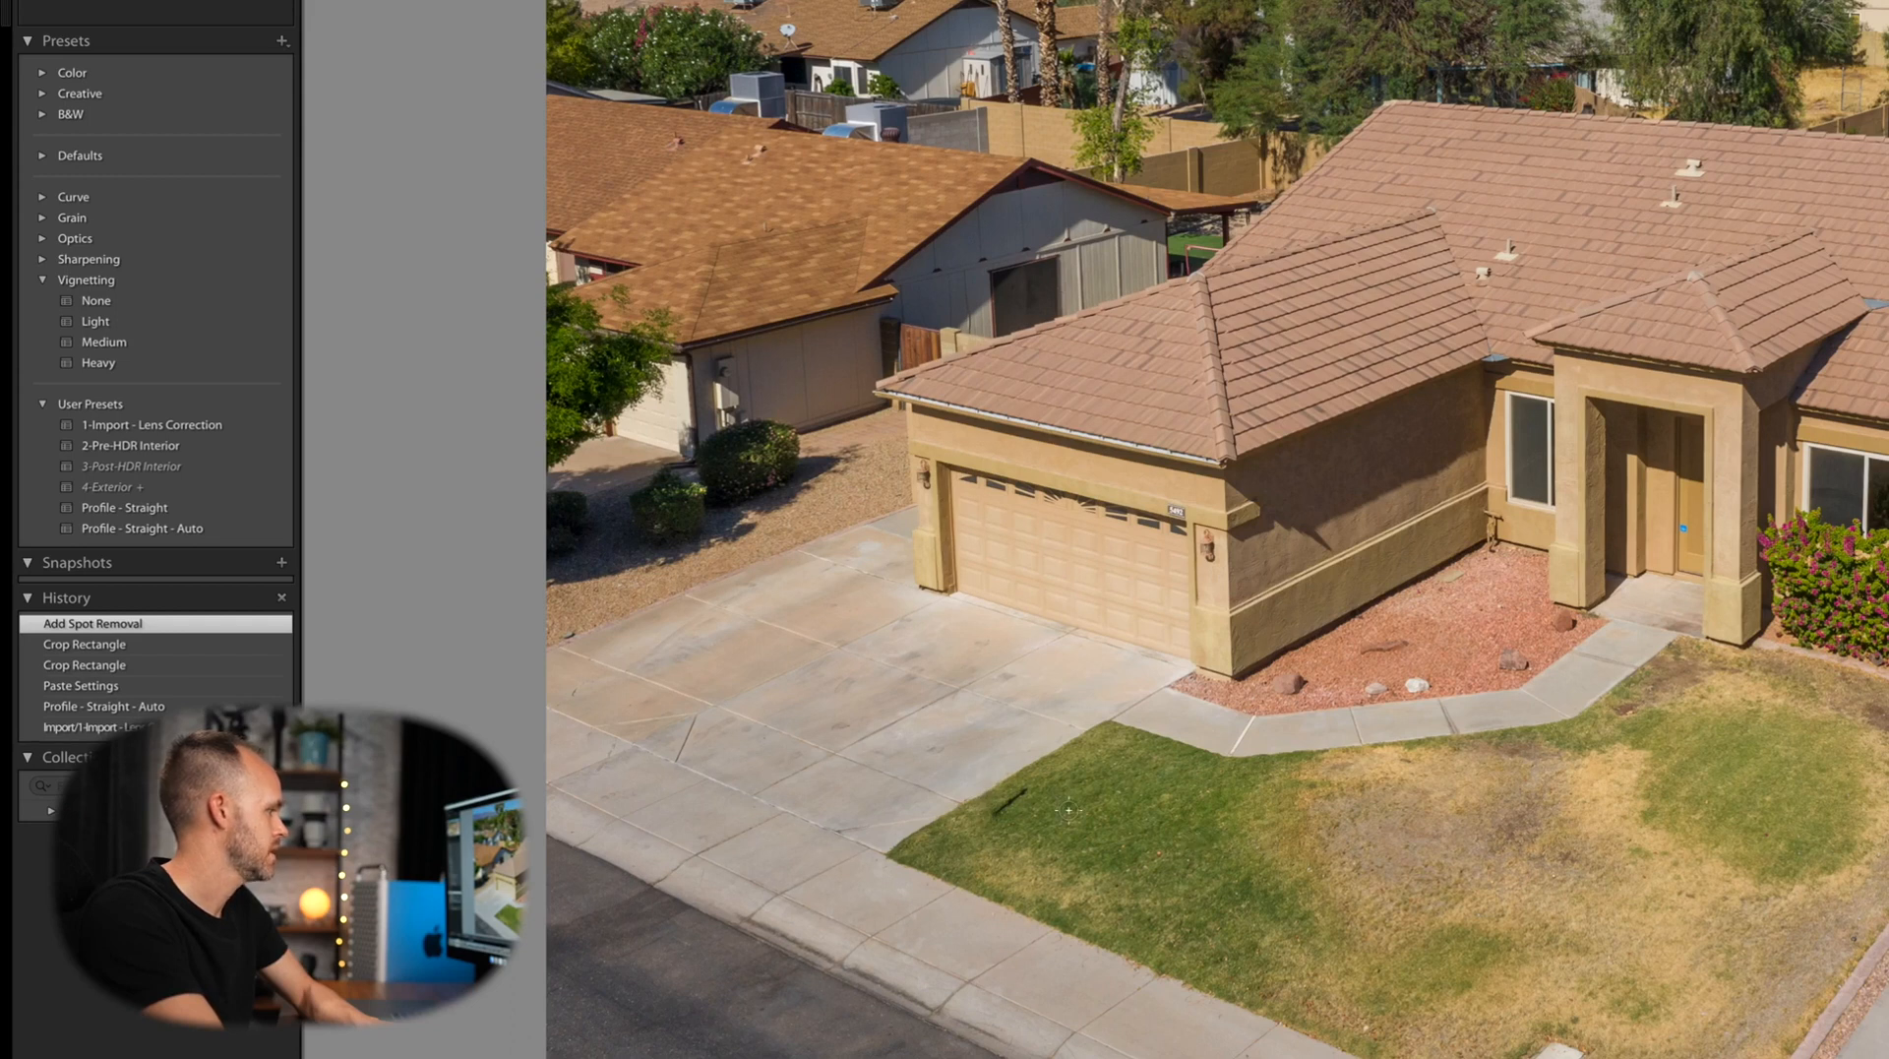
left_click_drag(1038, 785, 999, 815)
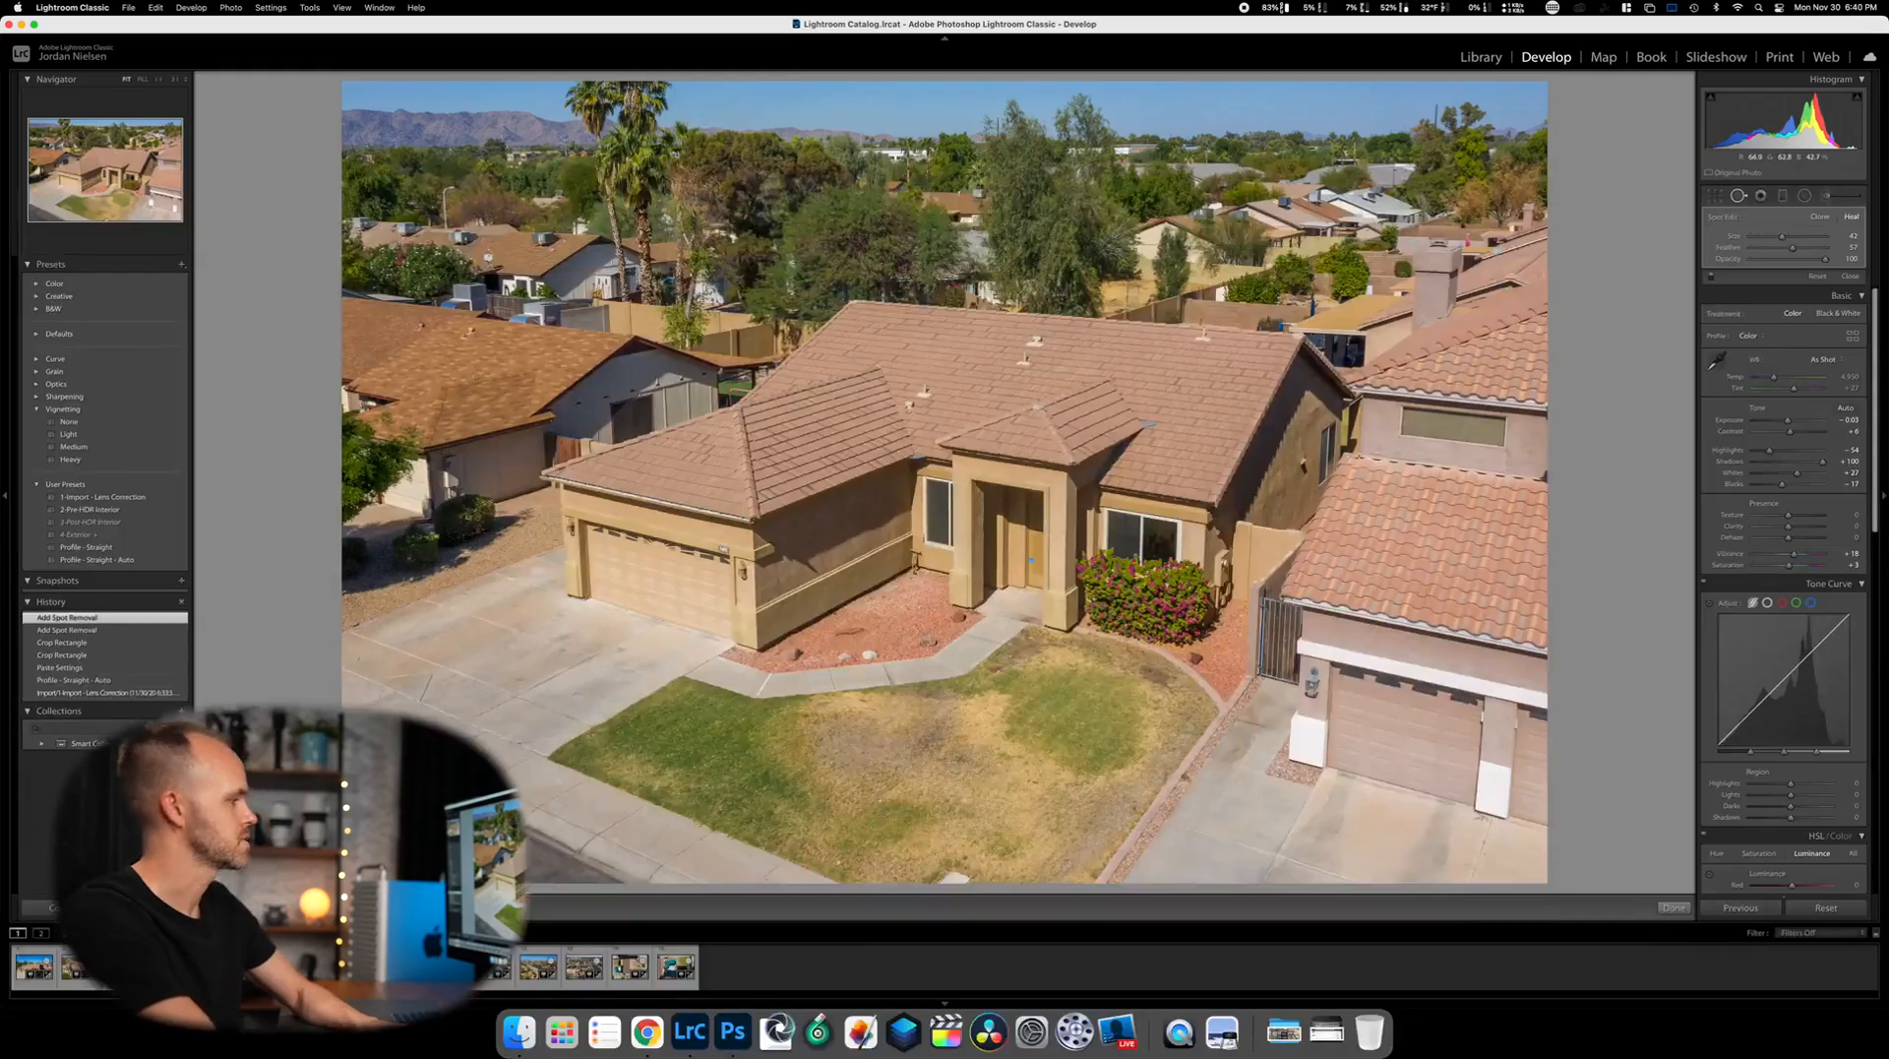
left_click(1674, 911)
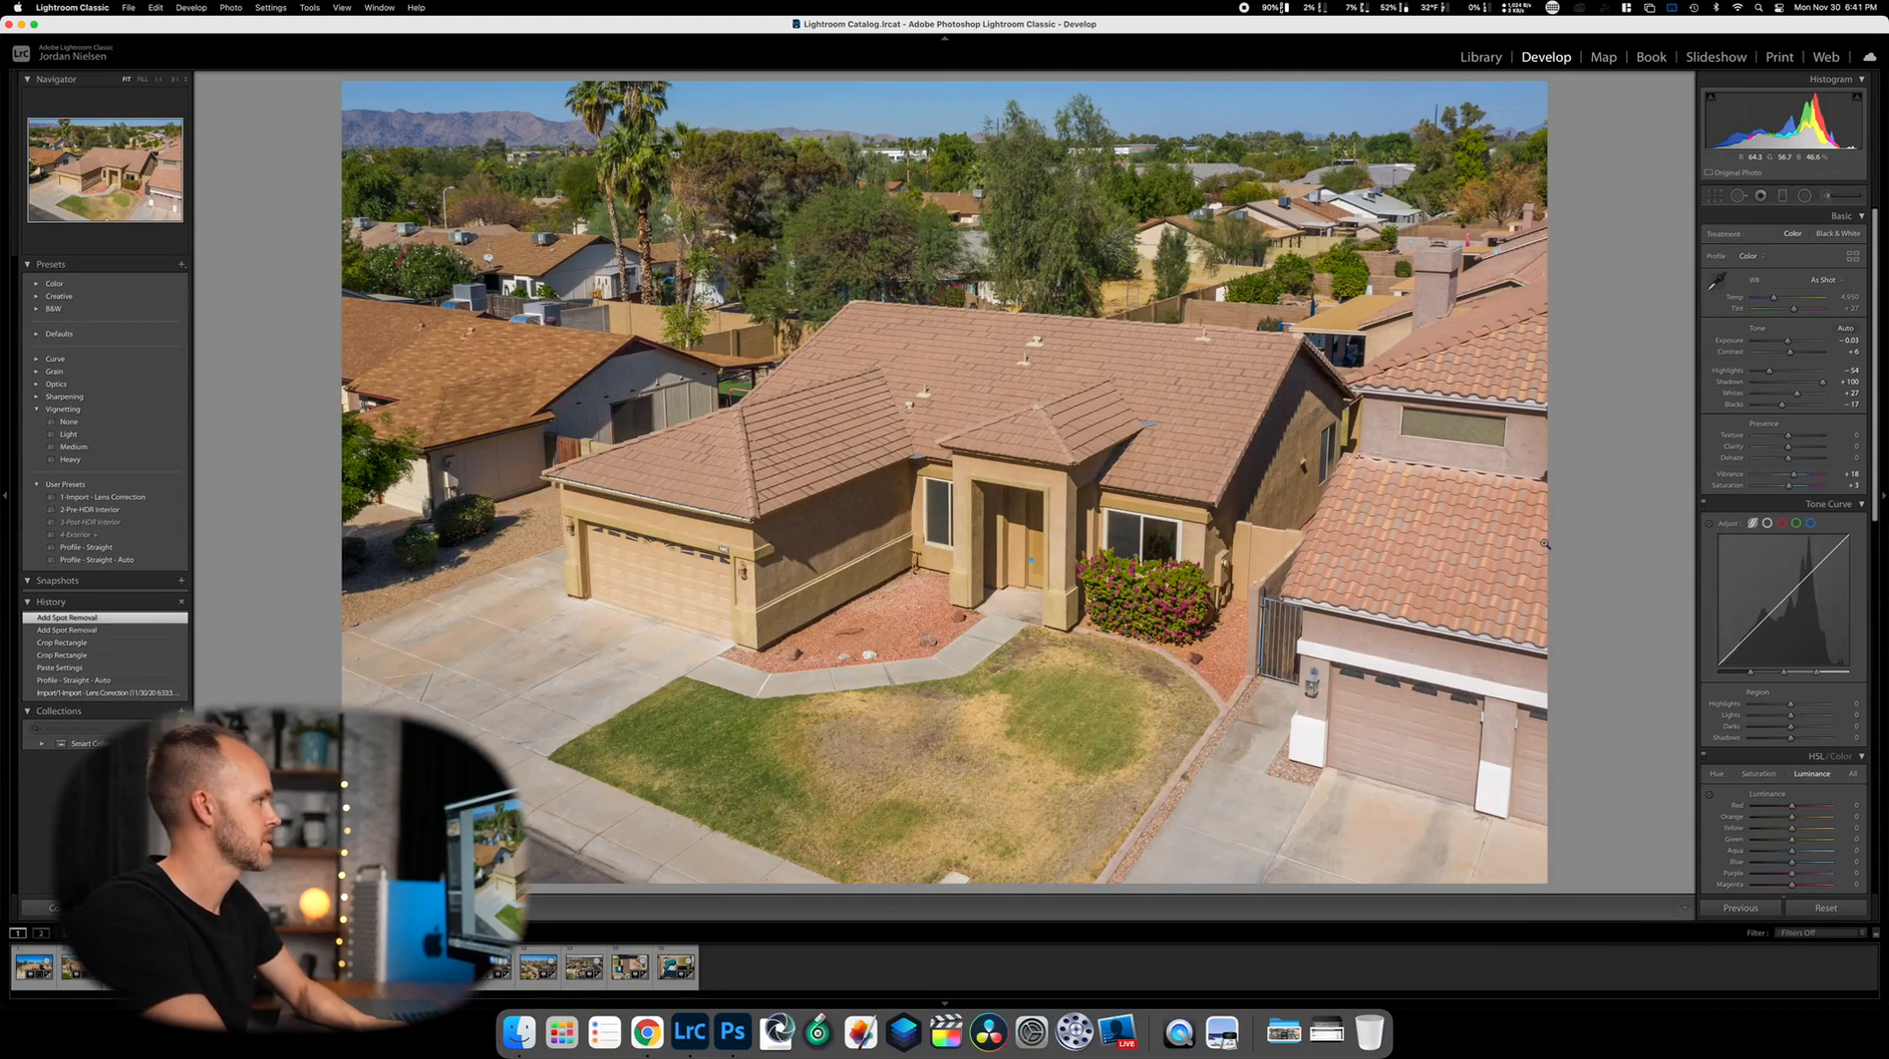
key("Right")
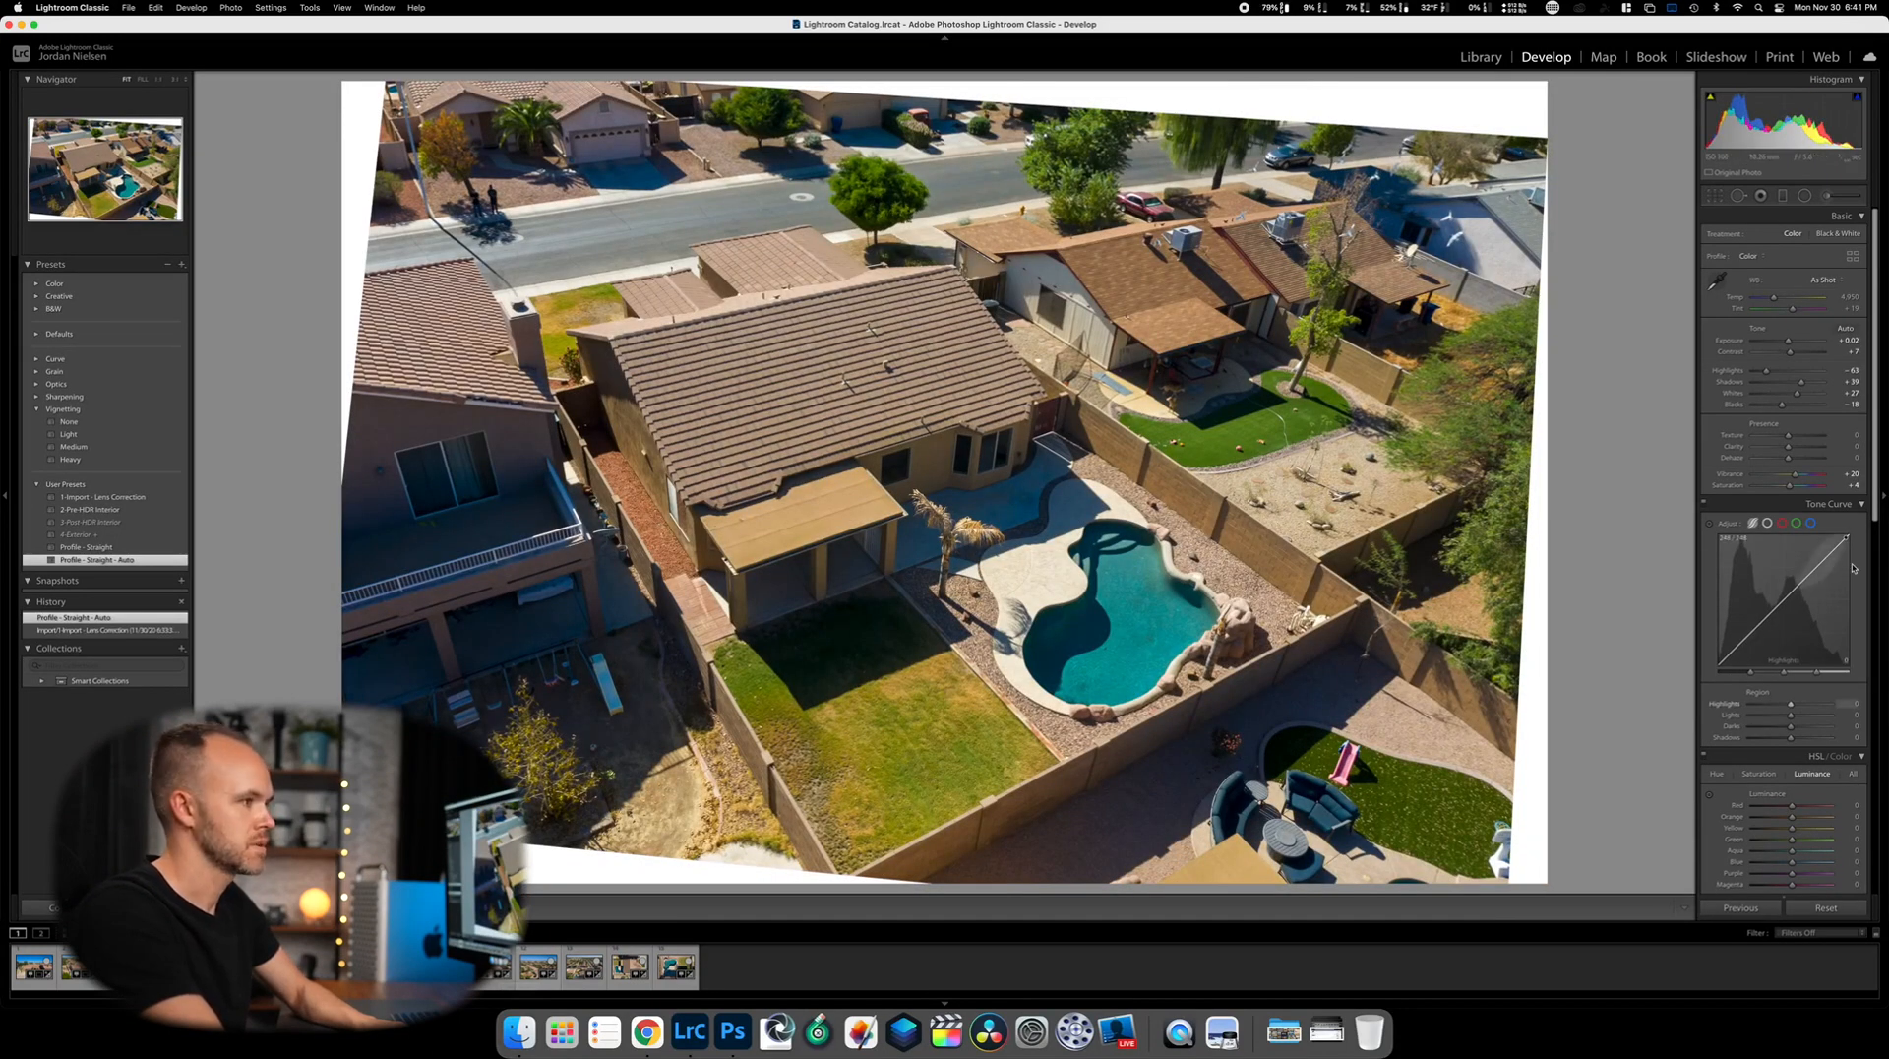
Set Transform Upright to Off and raise Exposure to +0.70 on the pool photo
scroll(1806, 627, "down", 5)
scroll(1806, 628, "down", 10)
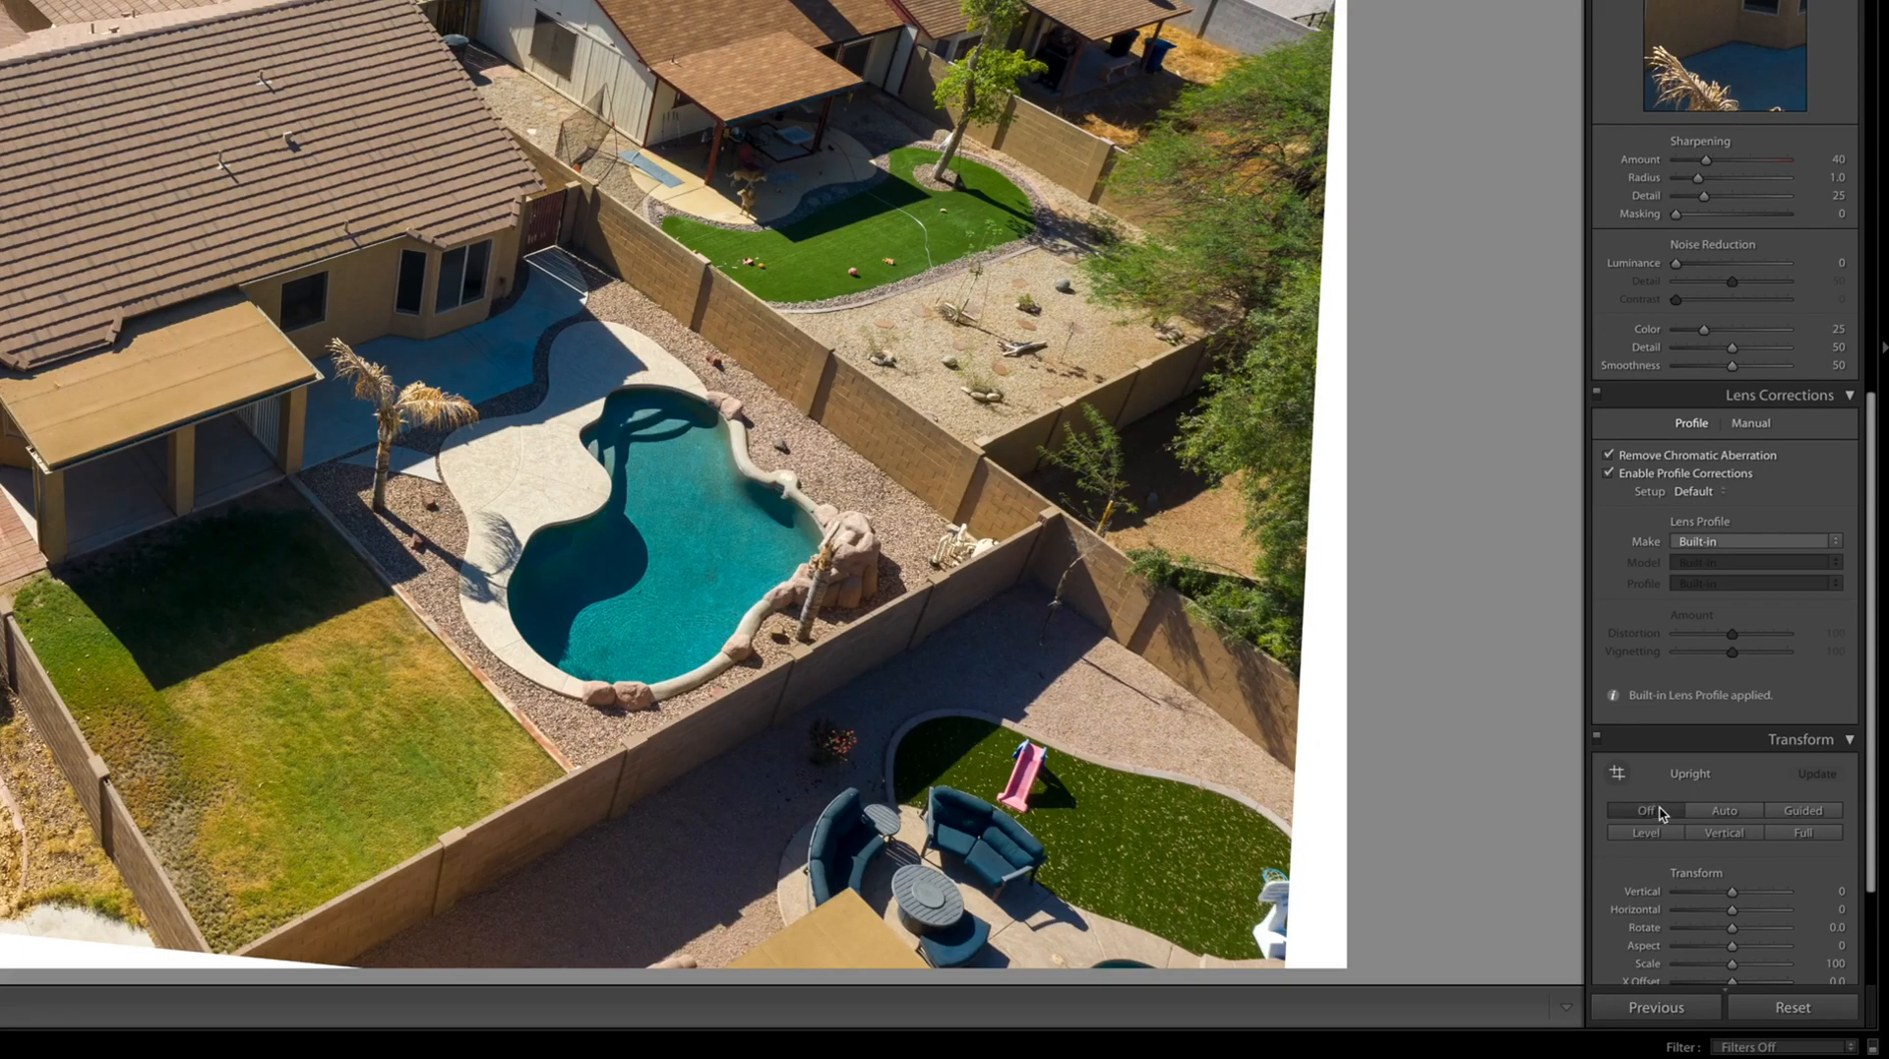
left_click(1661, 812)
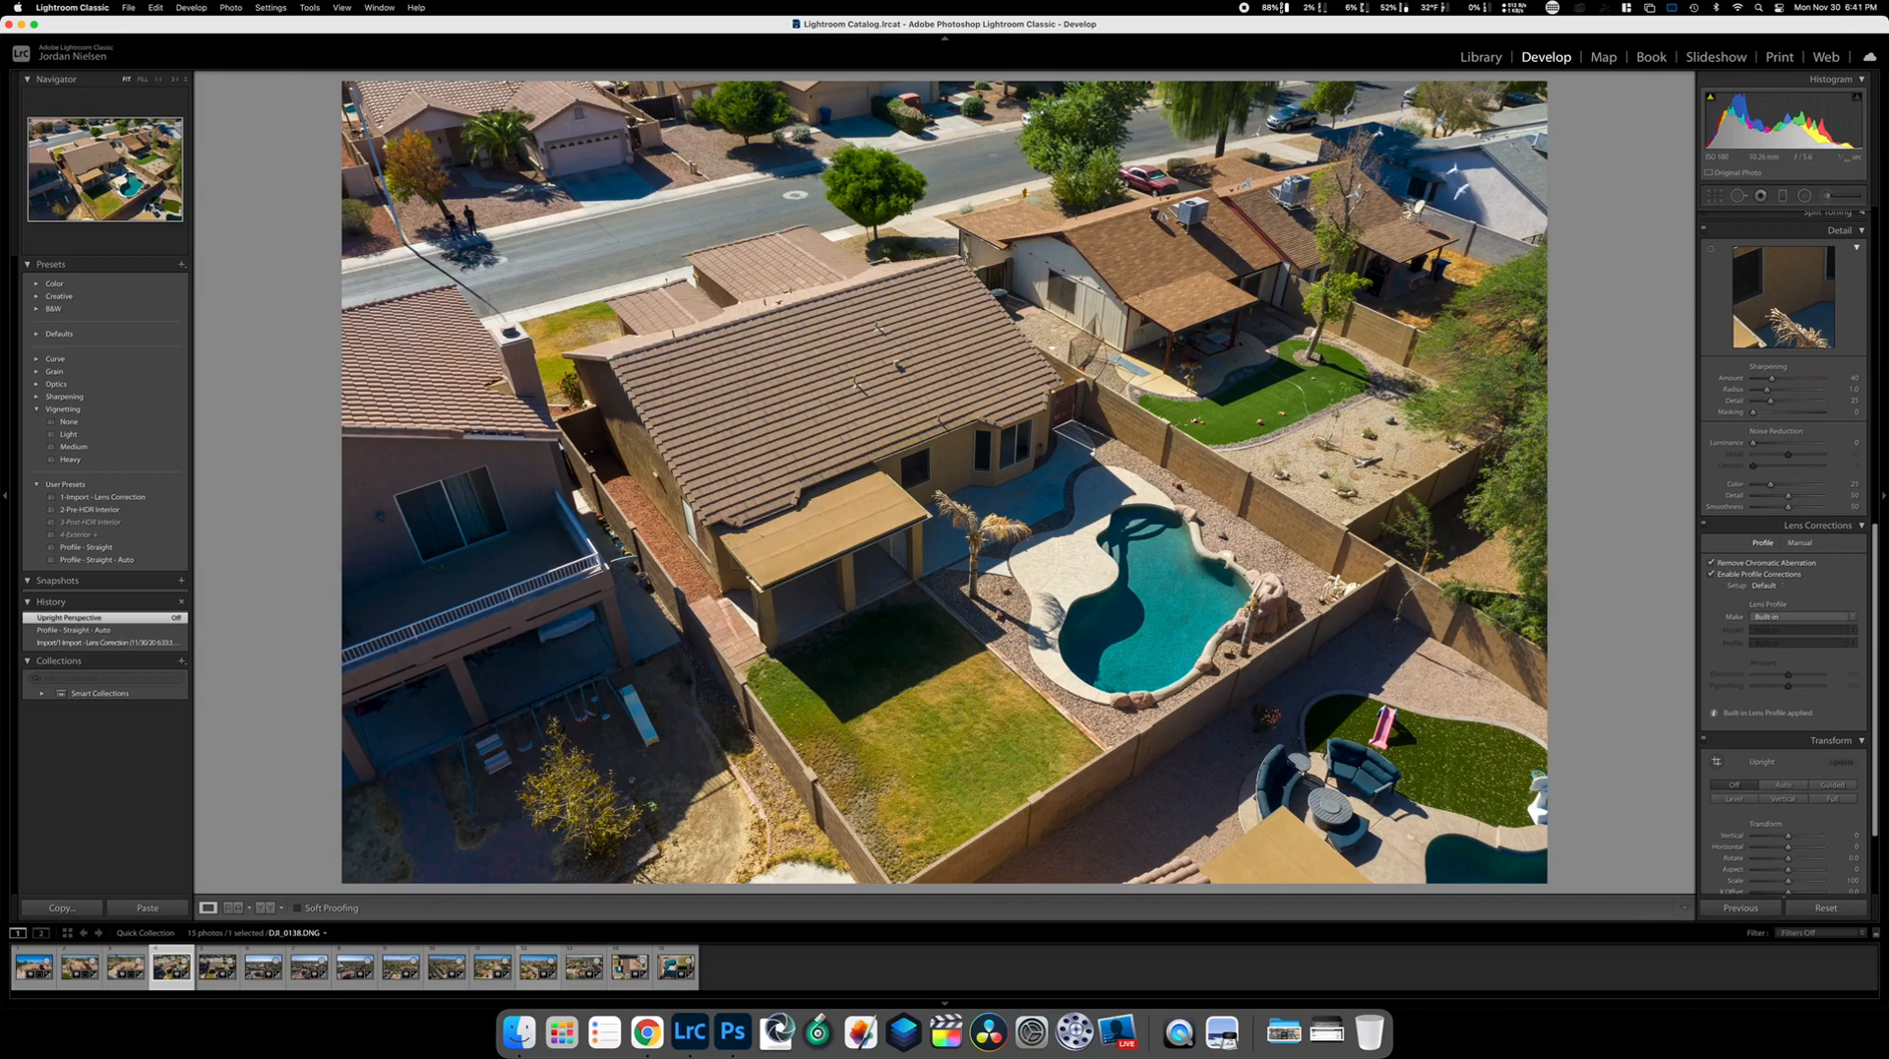
scroll(1746, 574, "up", 10)
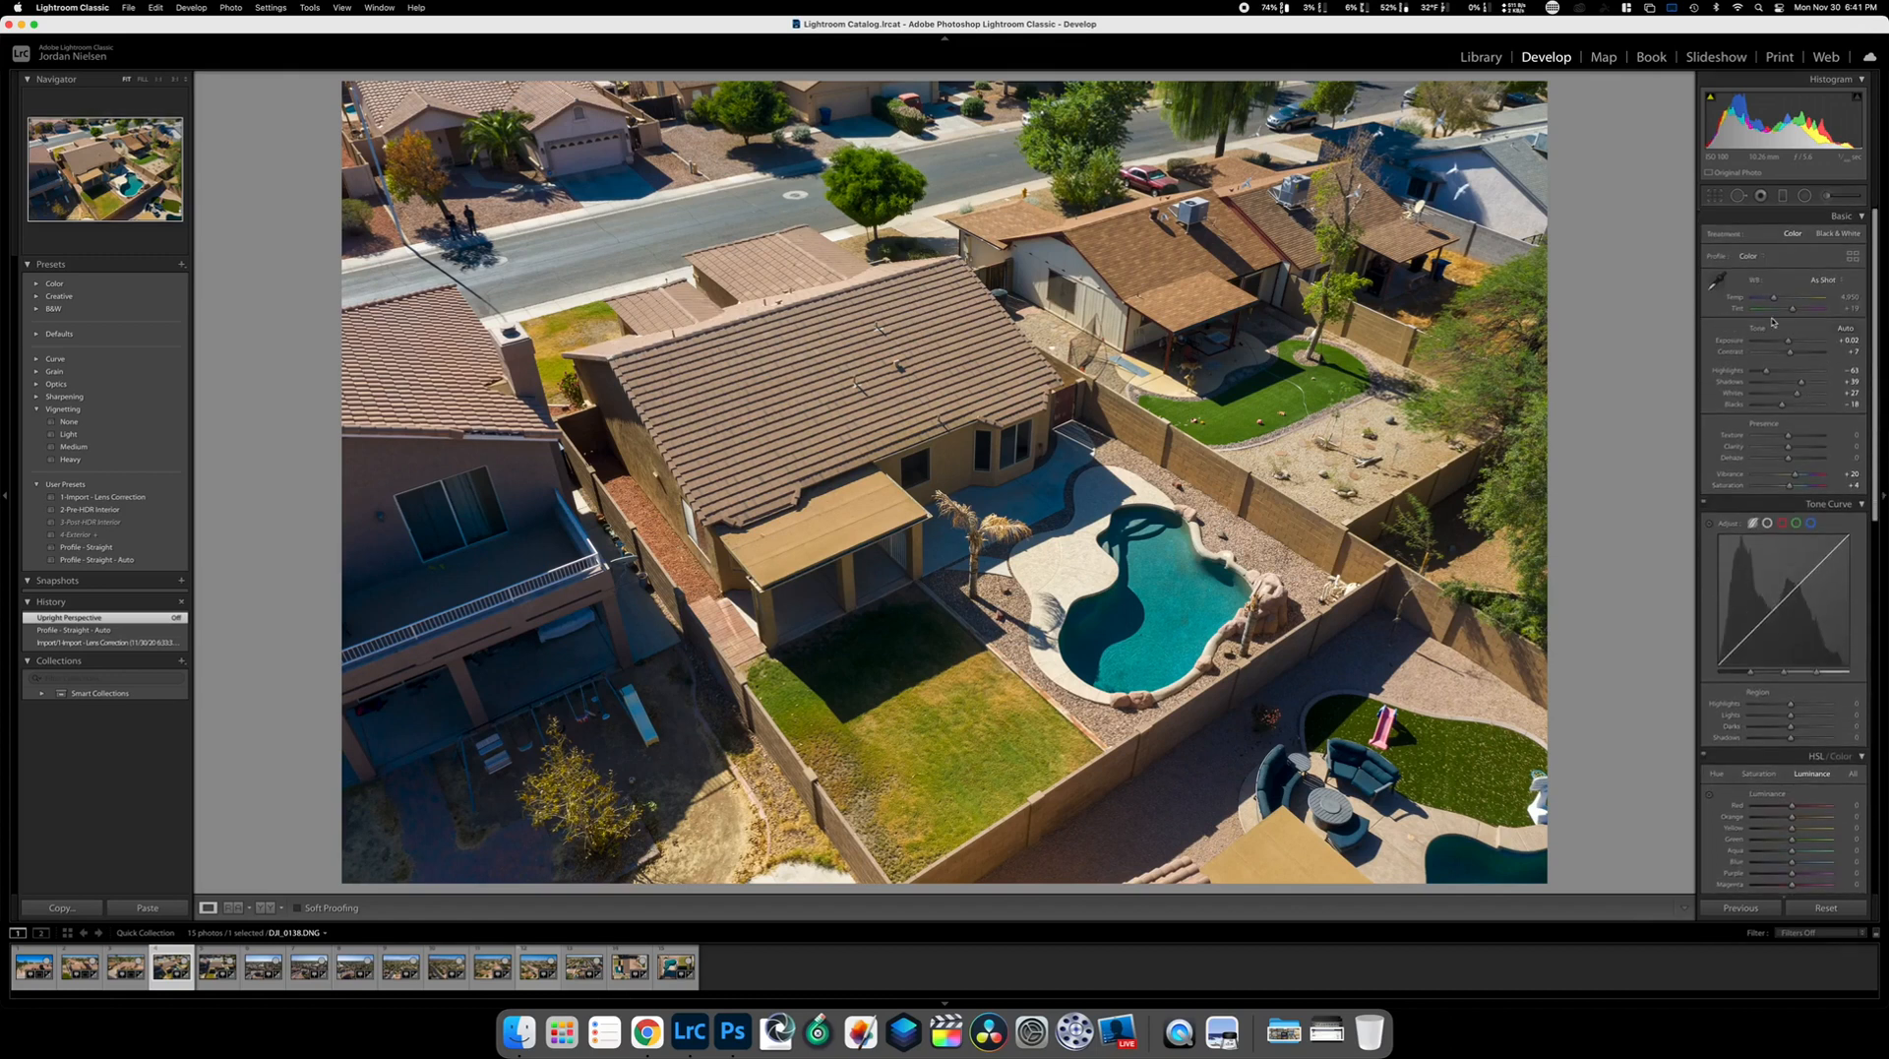
left_click_drag(1789, 344, 1792, 343)
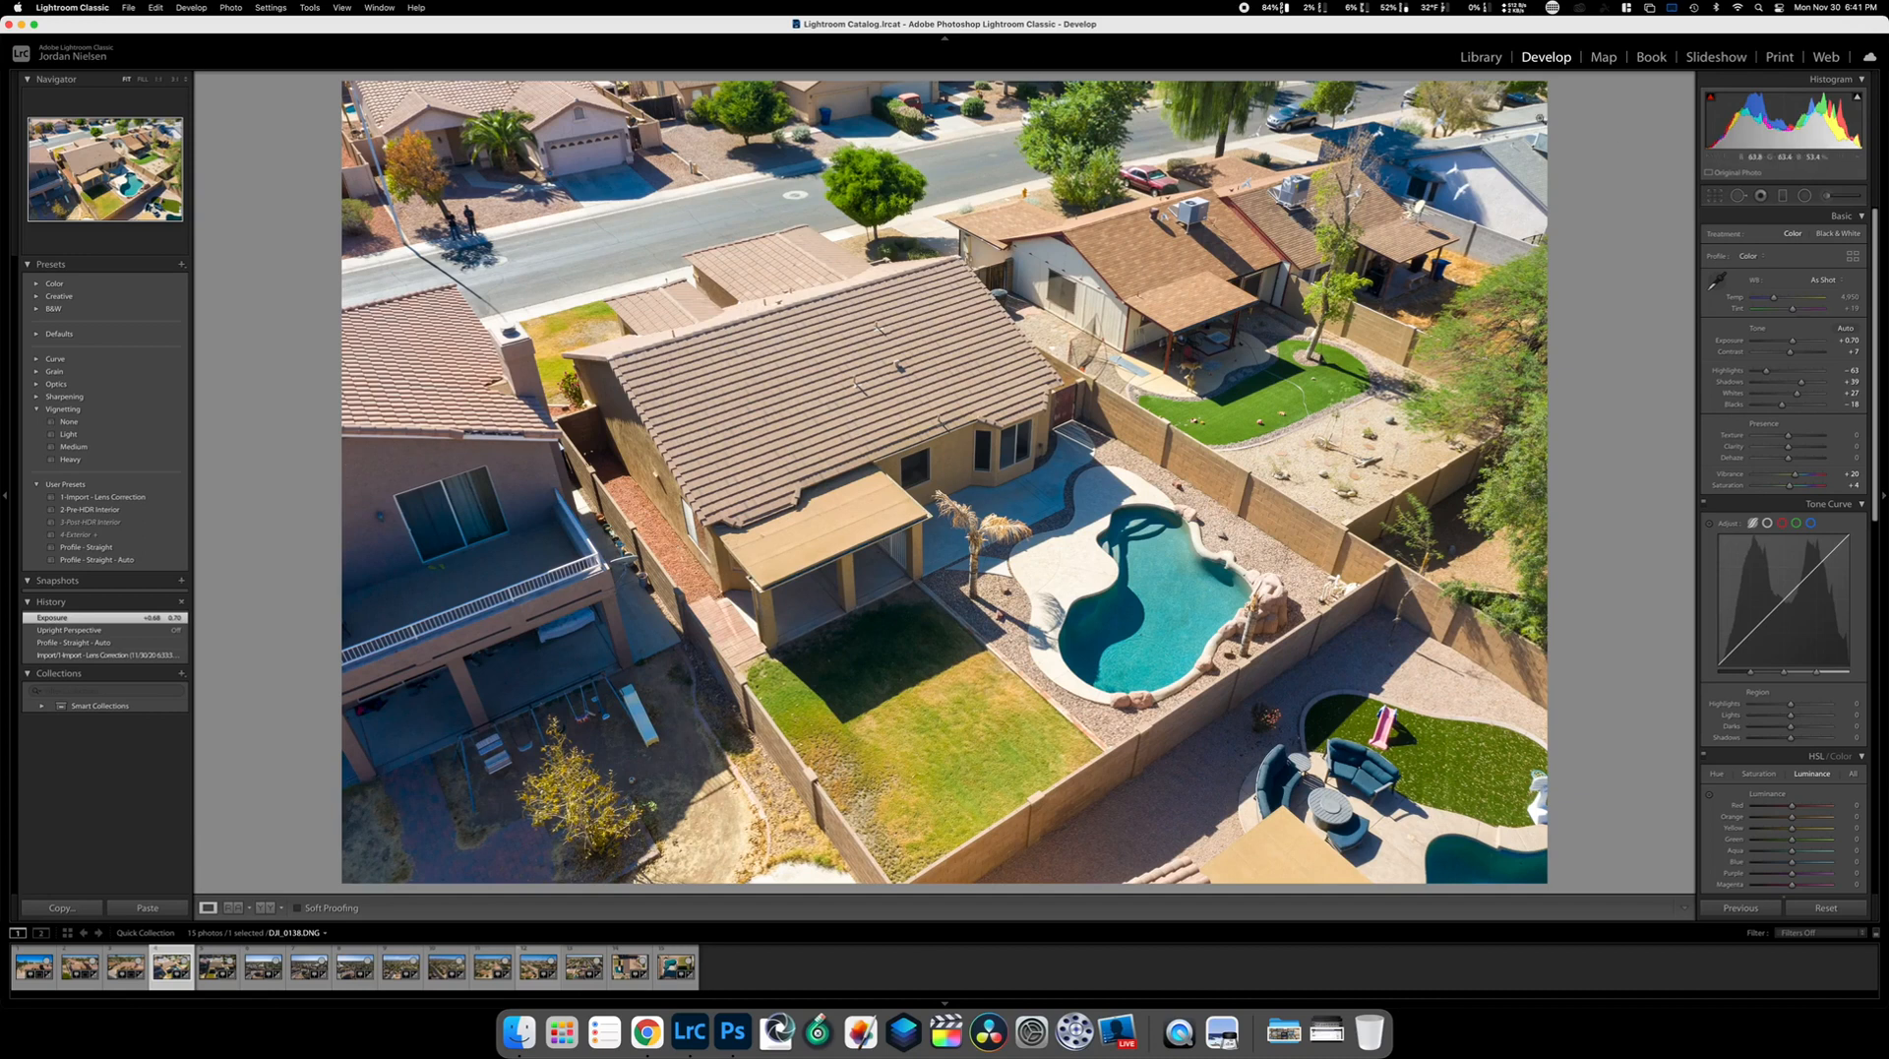
left_click(1738, 195)
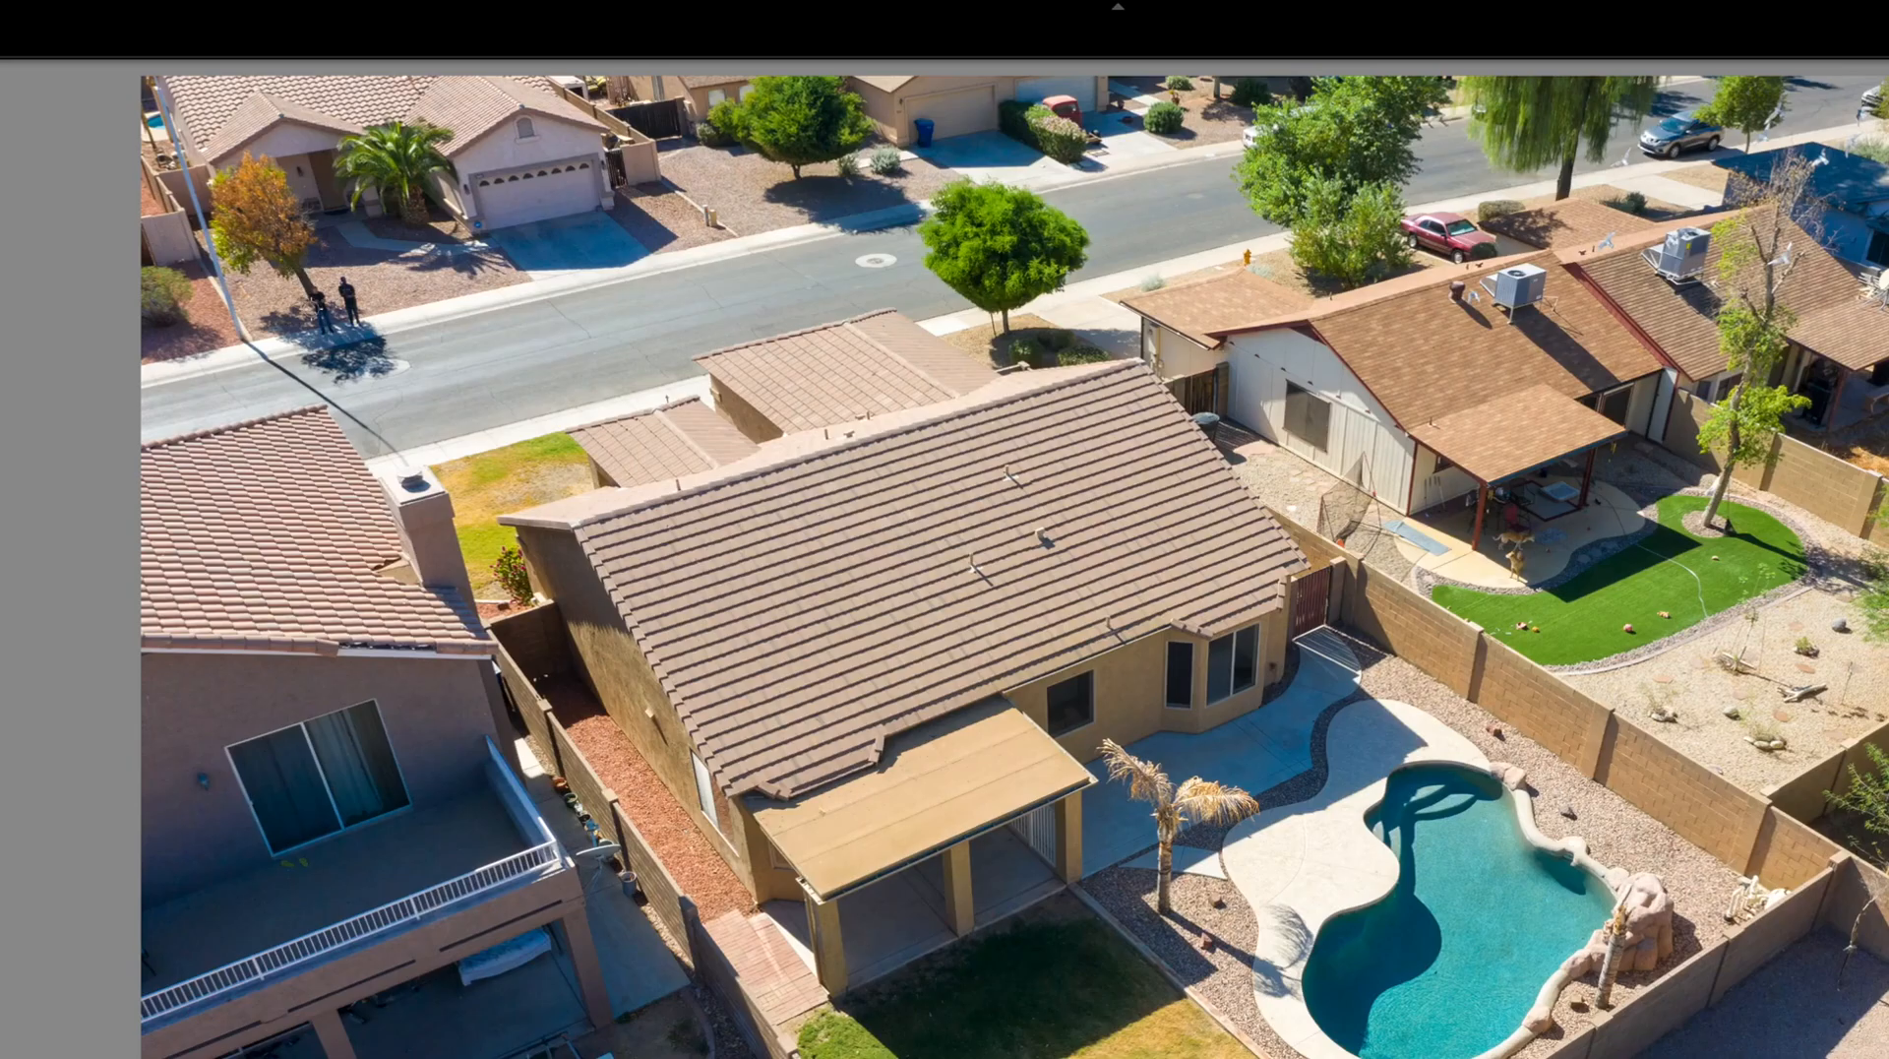
Heal away the two people on the sidewalk, then move to the next photo
left_click_drag(316, 285, 322, 331)
left_click_drag(341, 279, 349, 325)
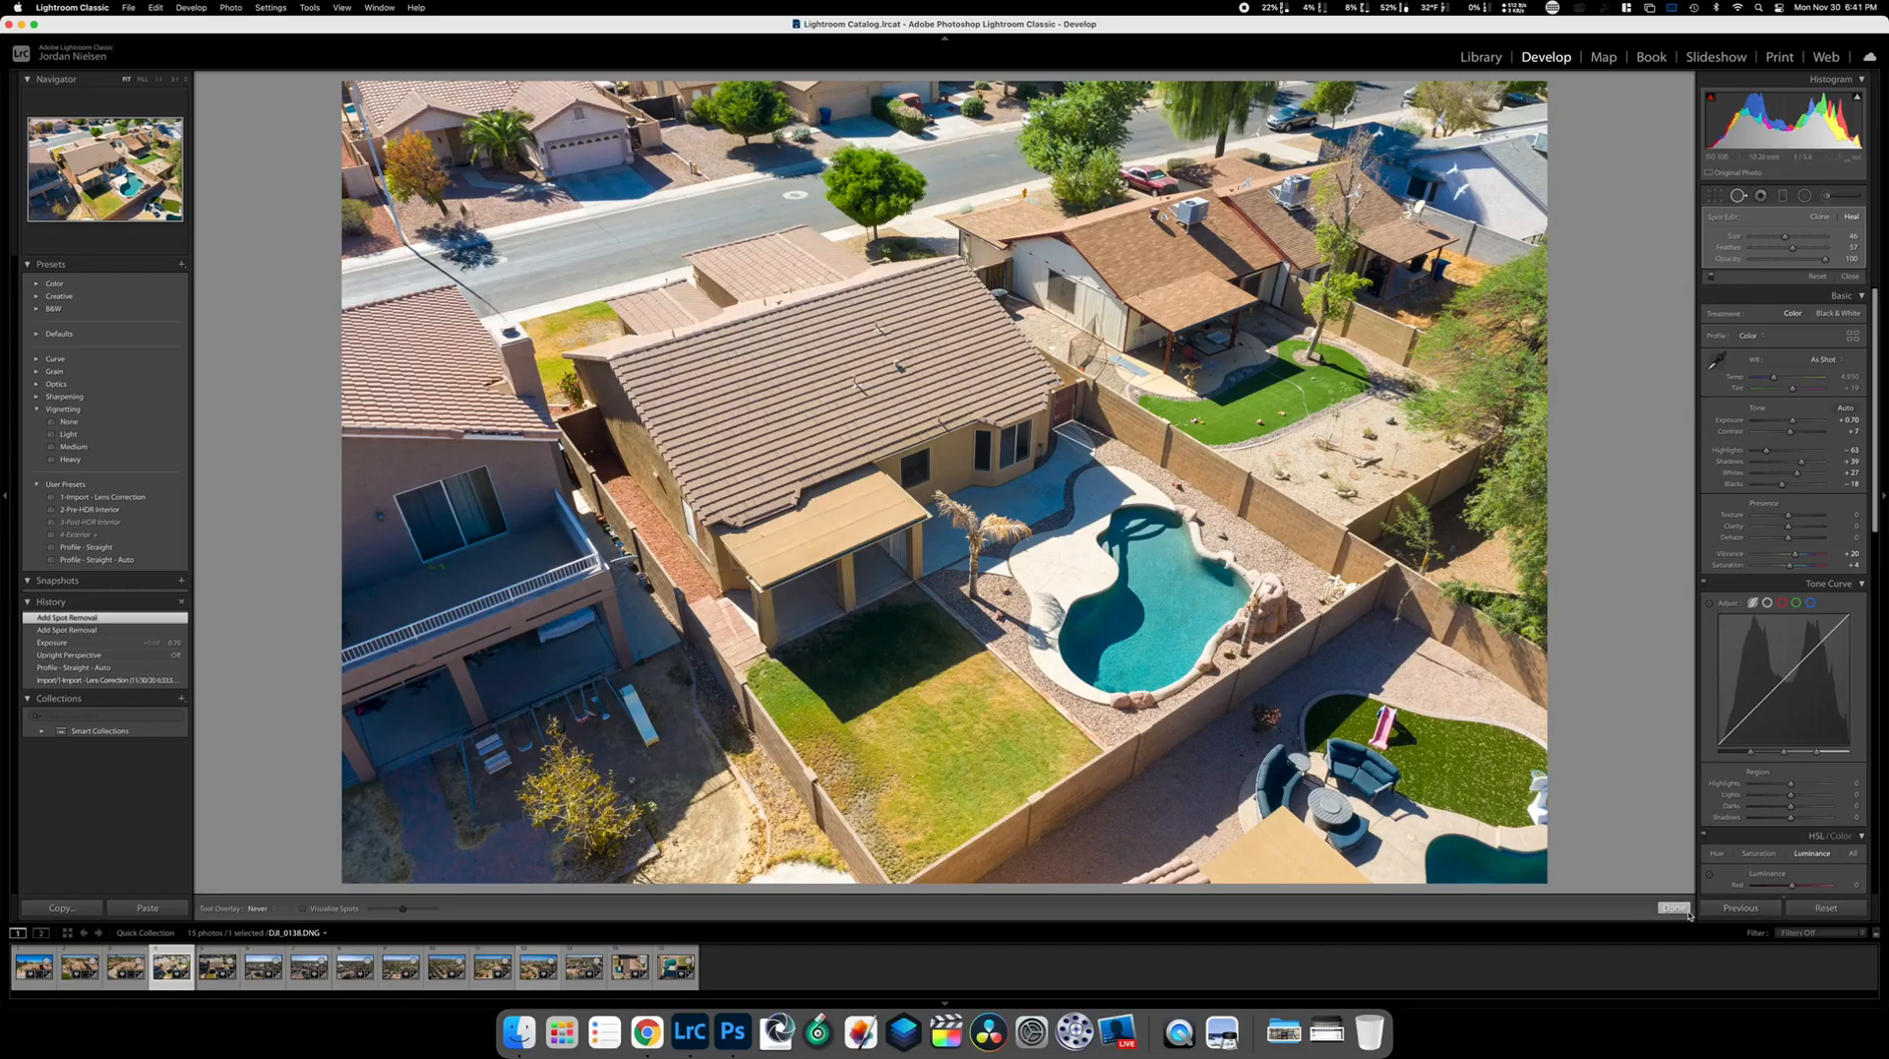
left_click(1673, 907)
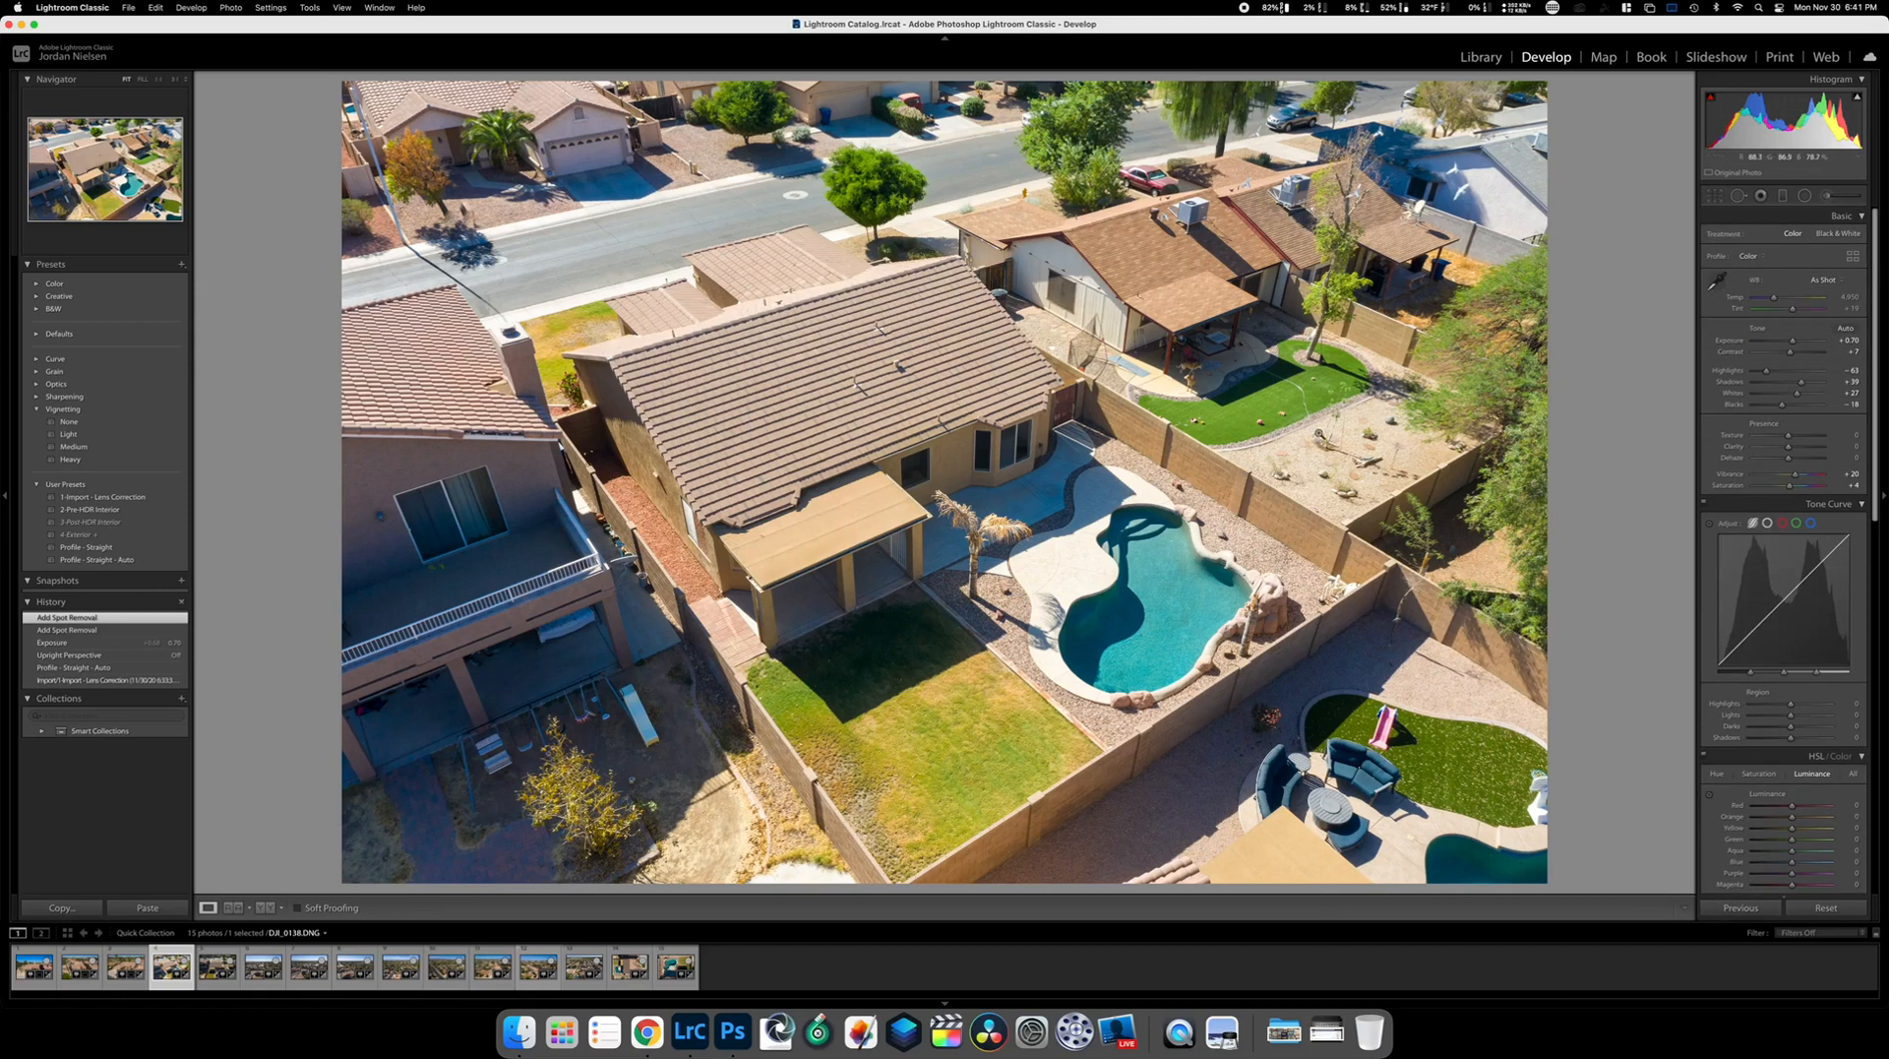
key("Right")
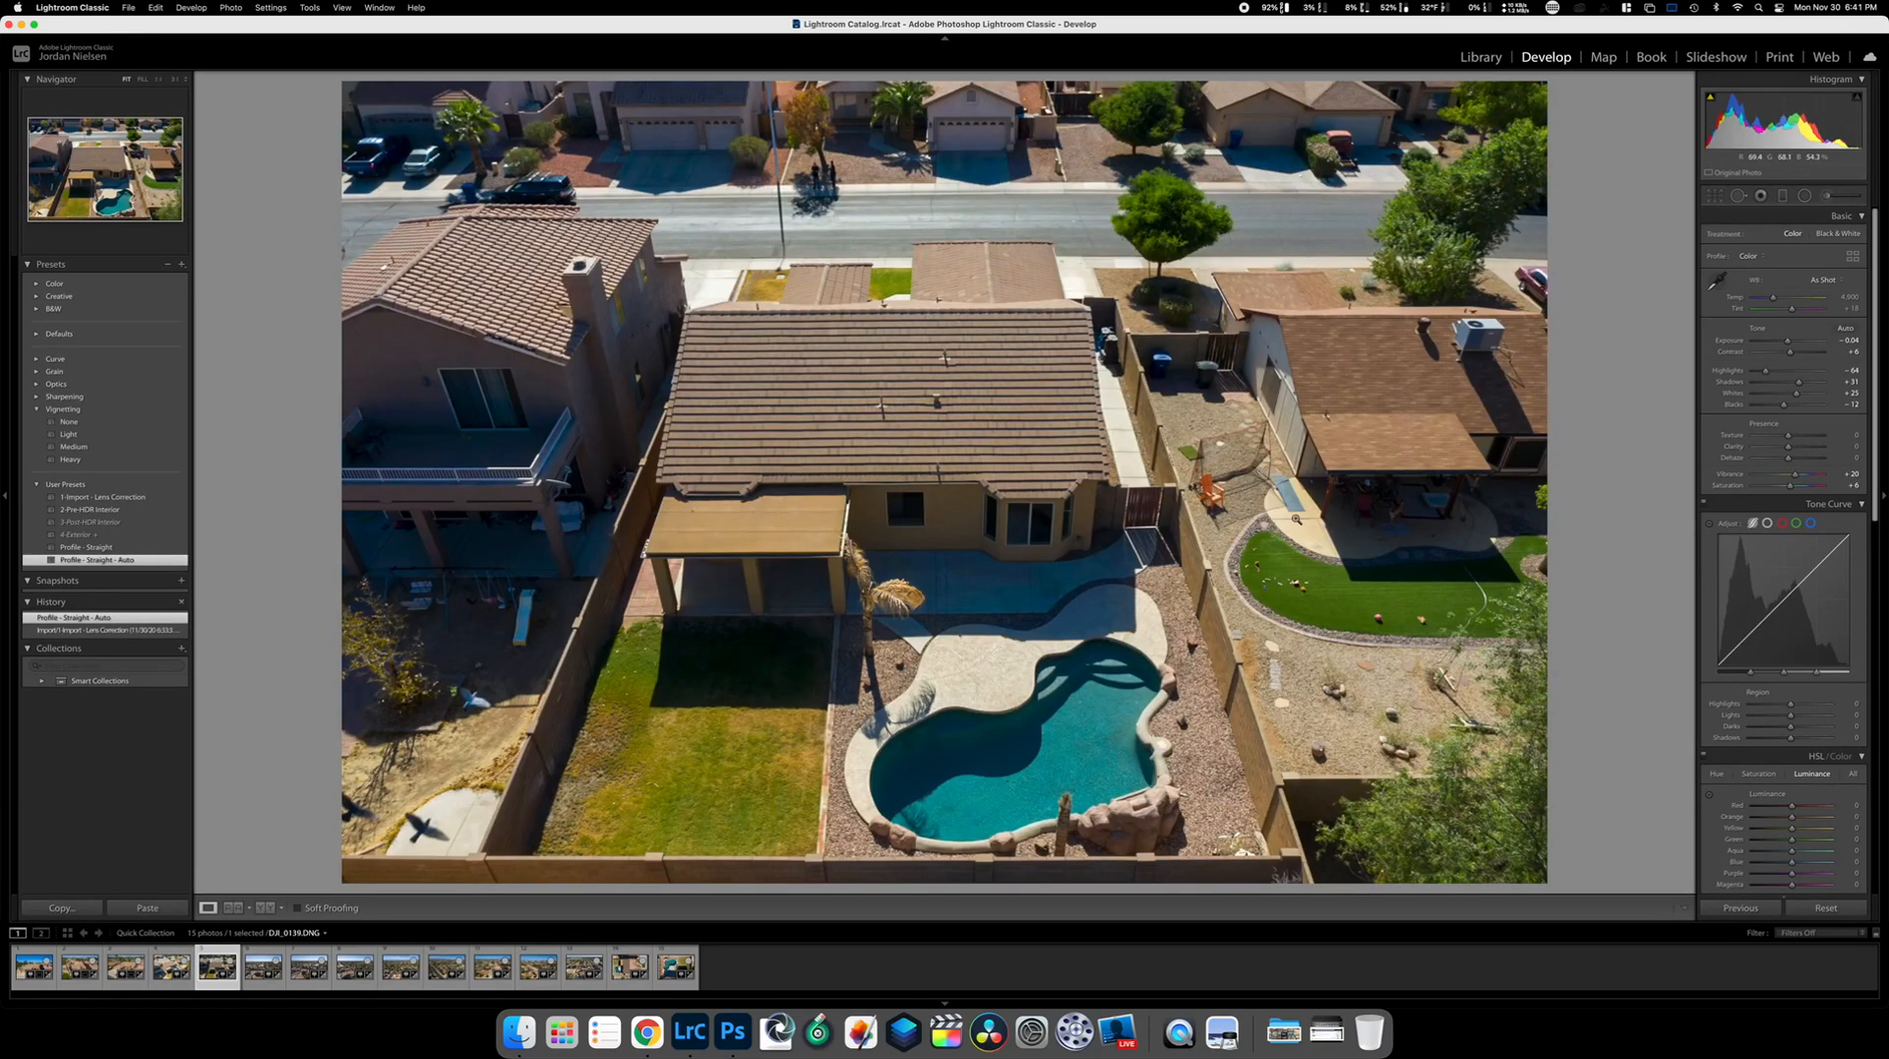
Copy the pool photo DJI_0138's edits and paste them onto DJI_0139
key("Left")
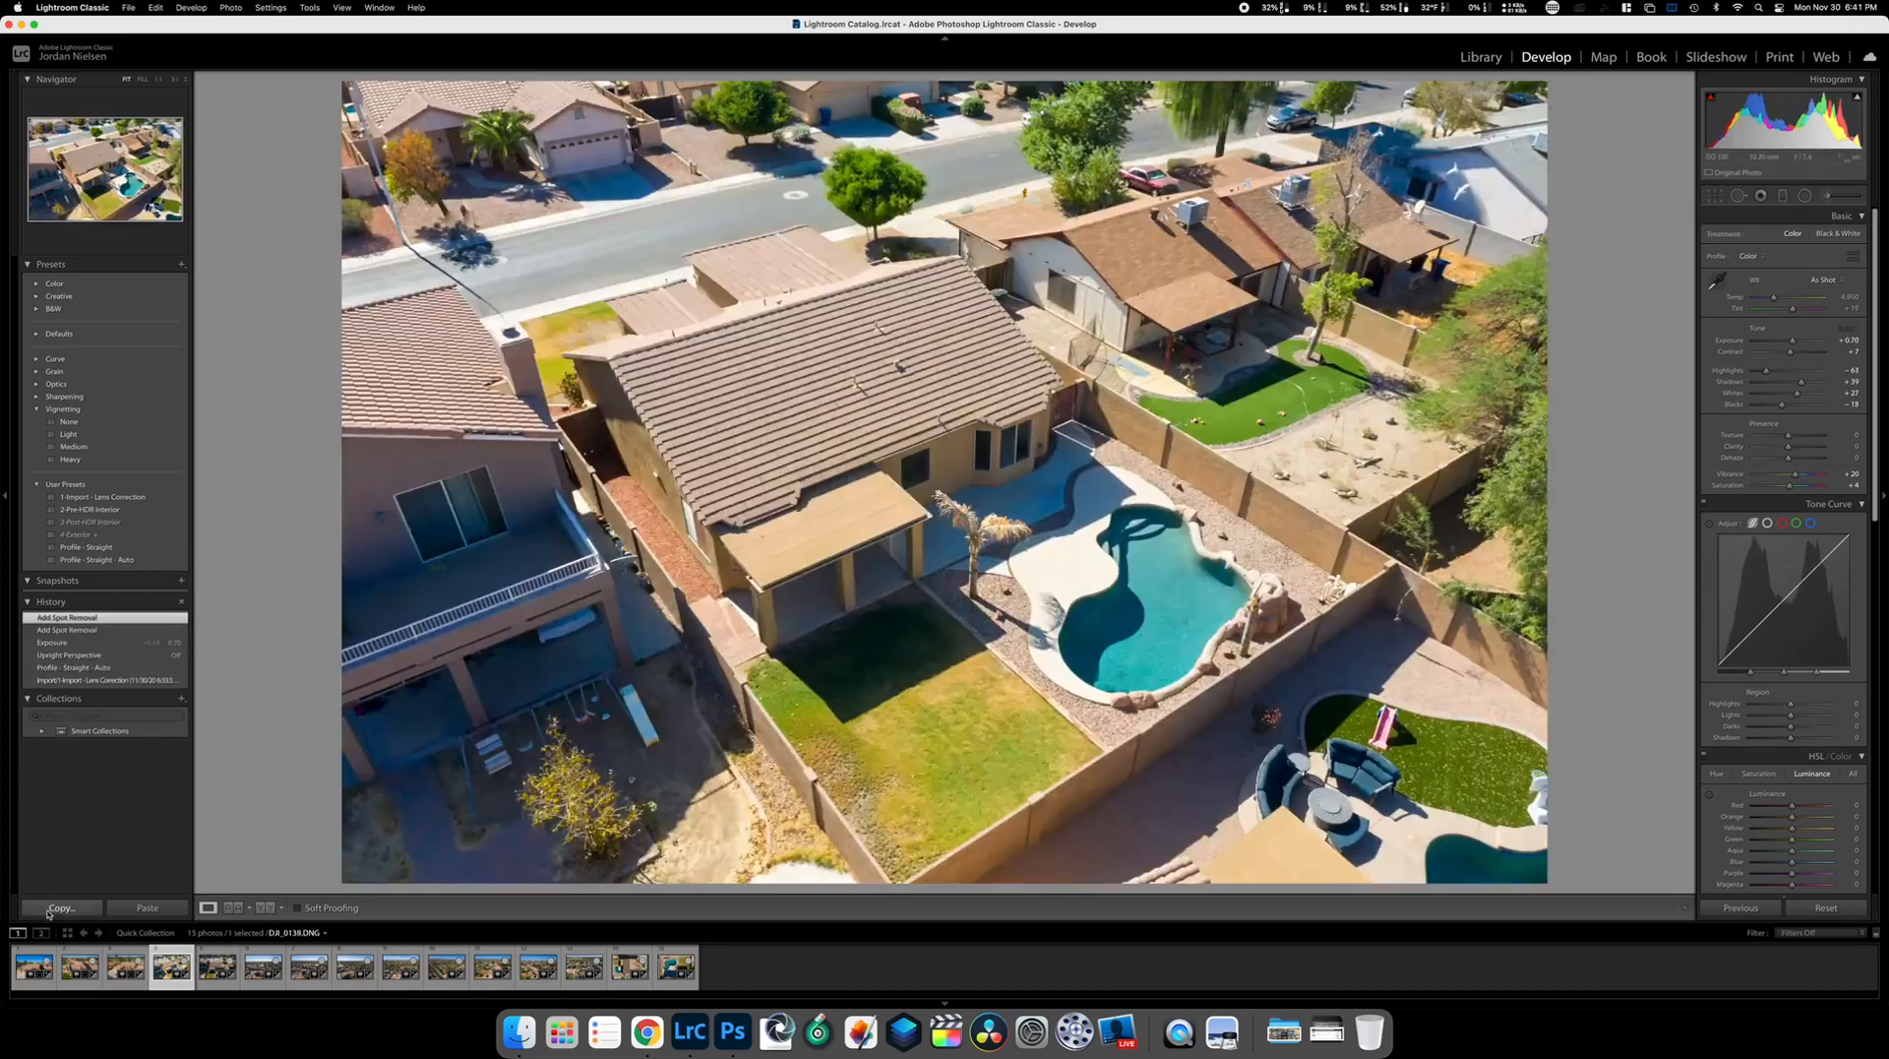
left_click(49, 908)
key("Return")
key("Right")
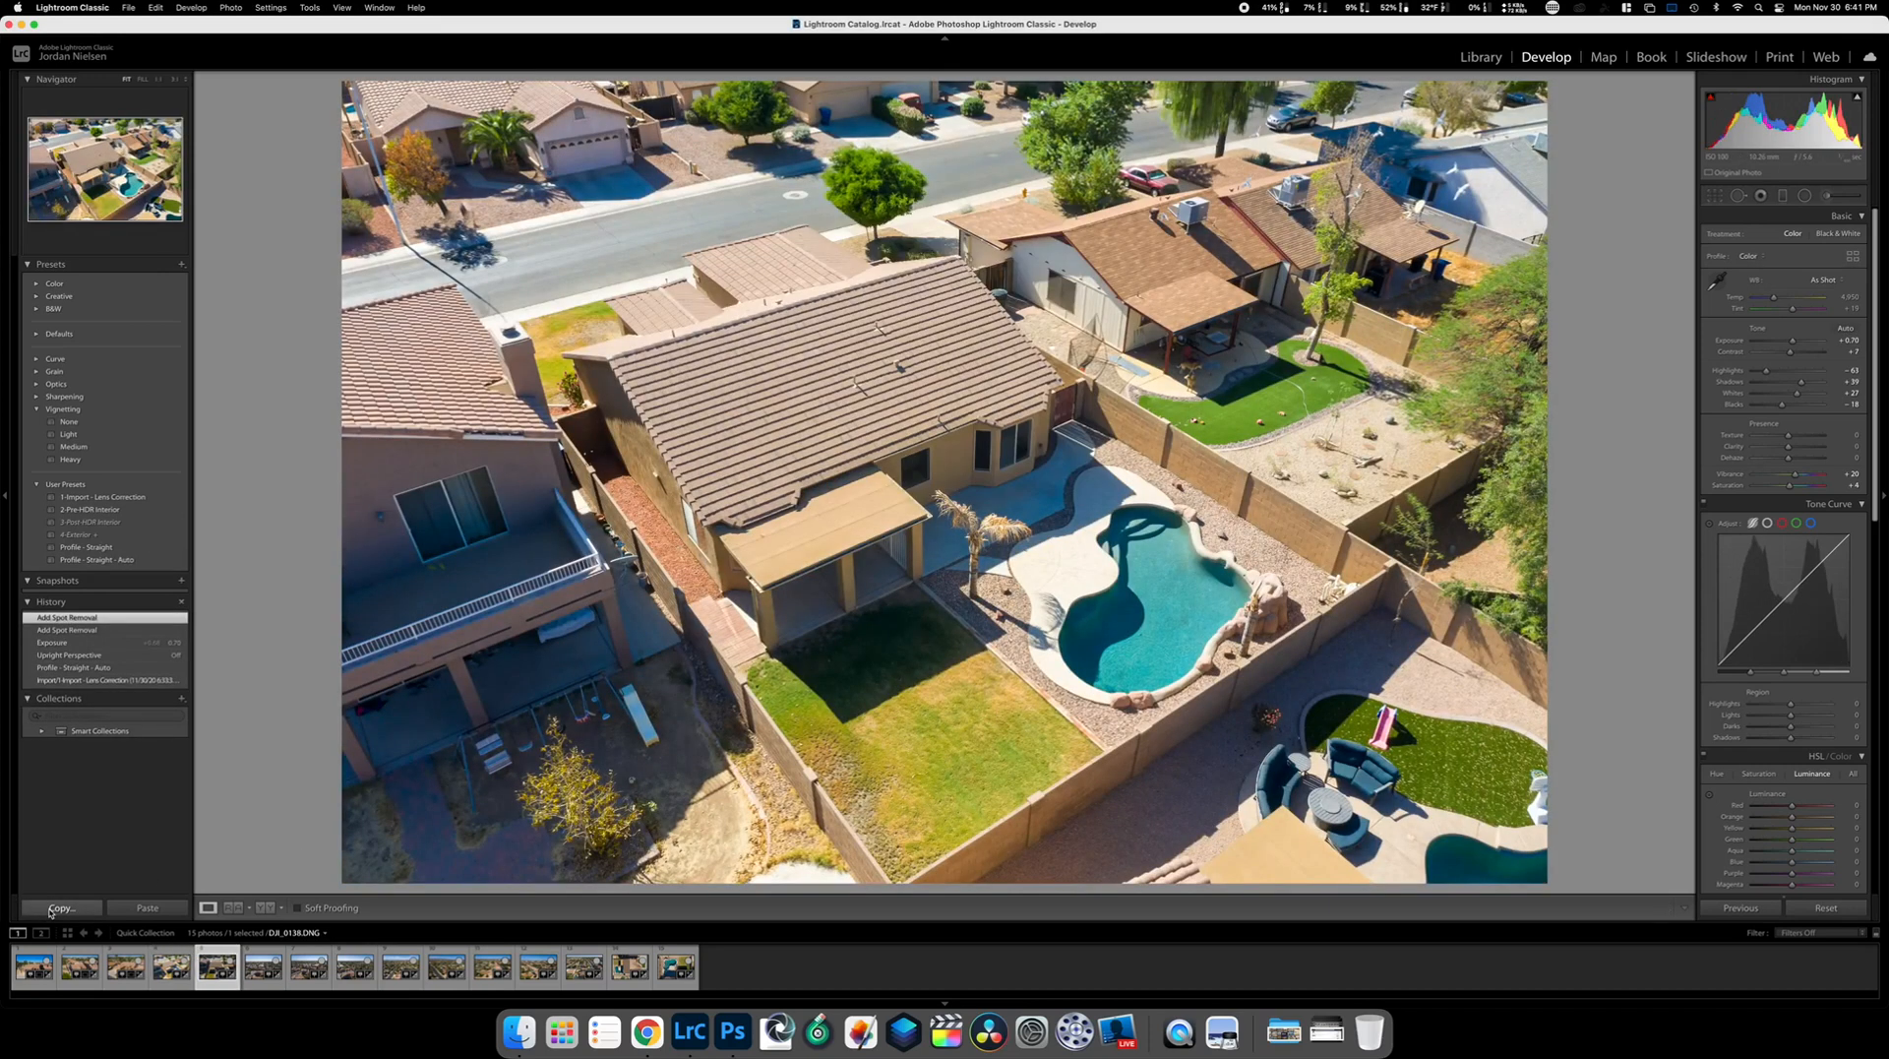
left_click(129, 907)
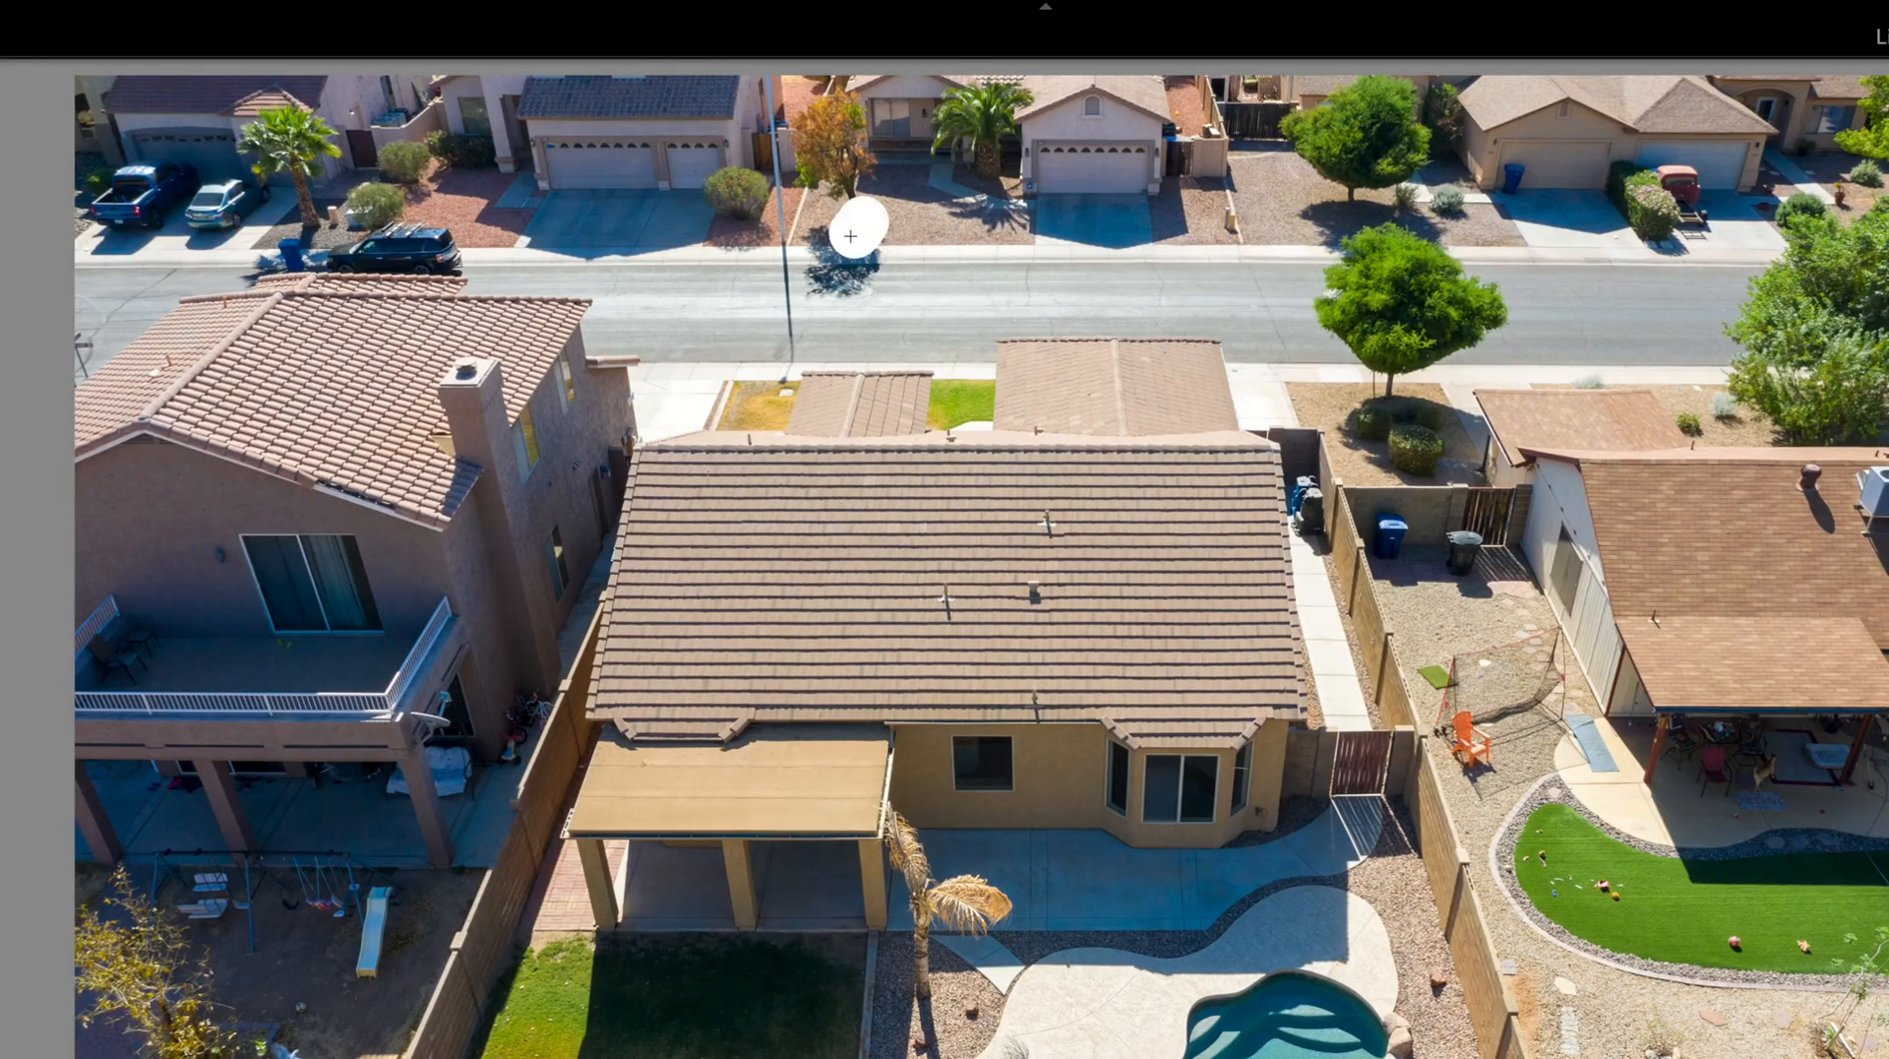
Heal the figure standing on the street out of DJI_0139, then advance to the next photo
key("super+z")
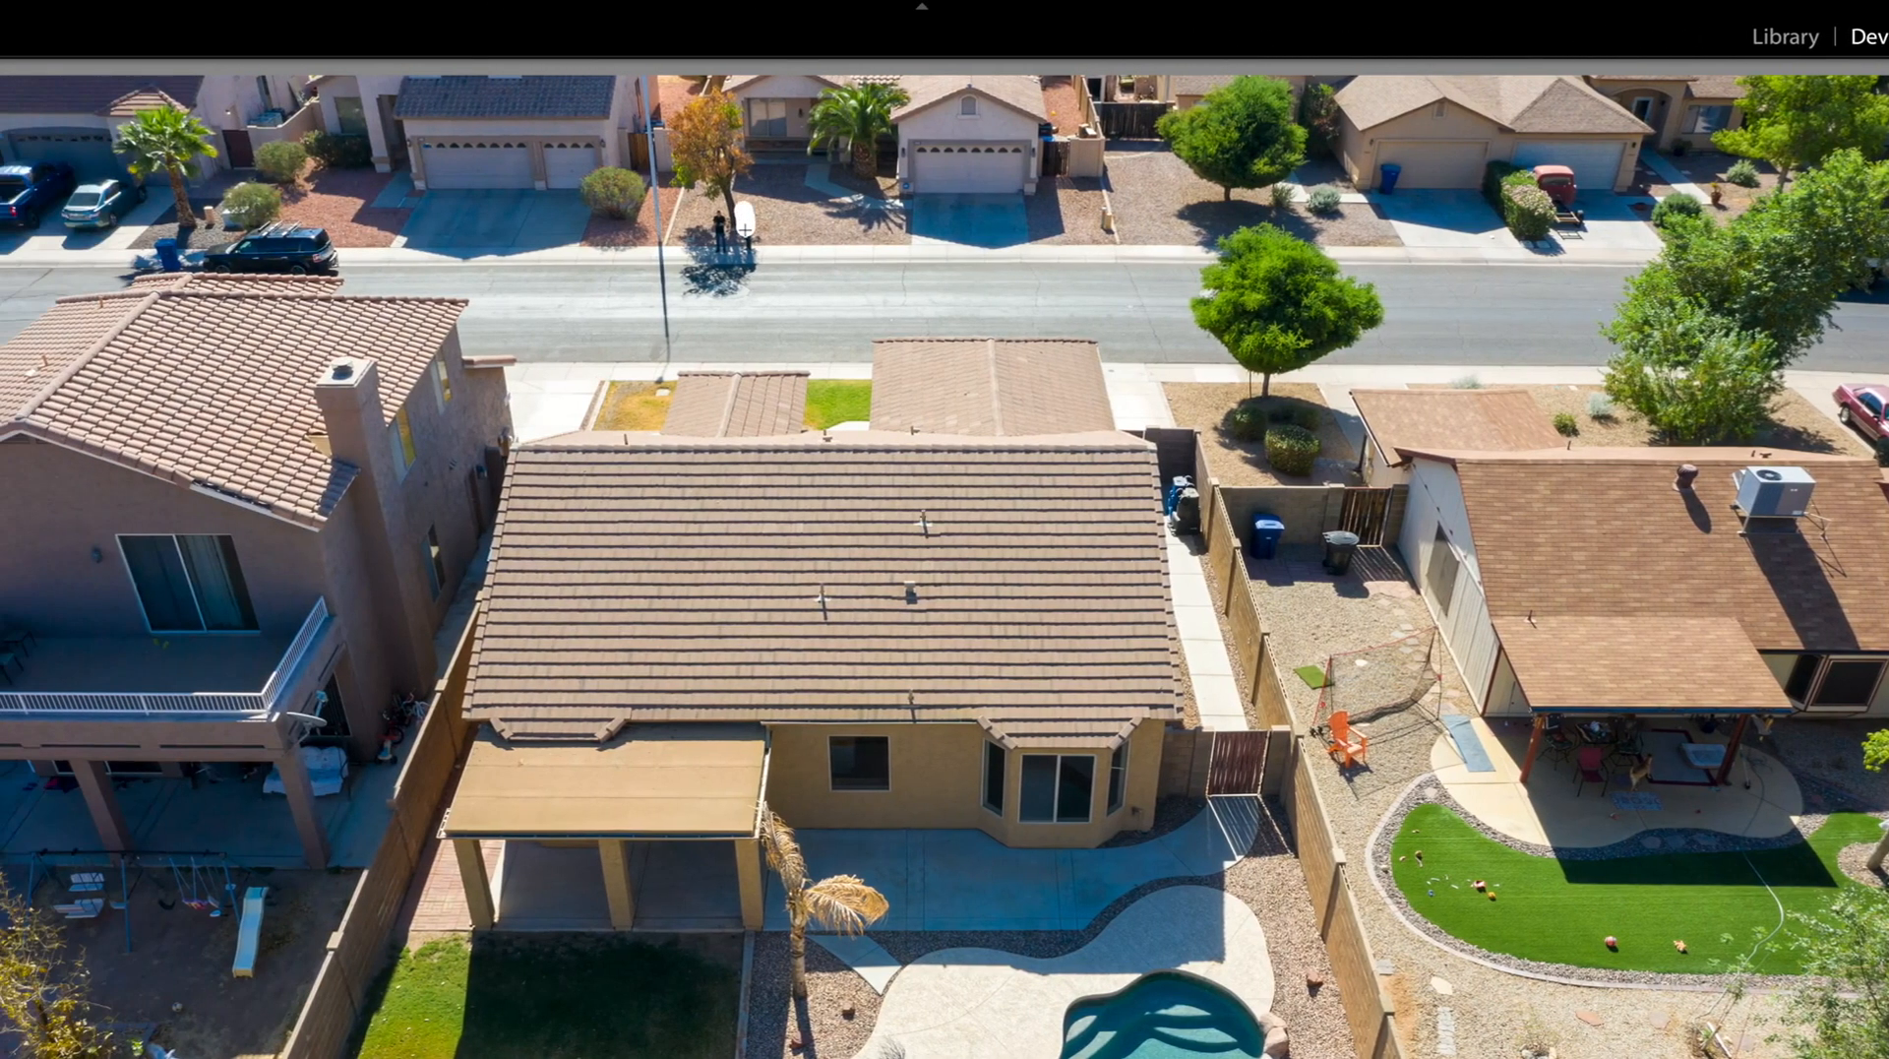
left_click_drag(745, 241, 745, 241)
left_click_drag(718, 211, 719, 245)
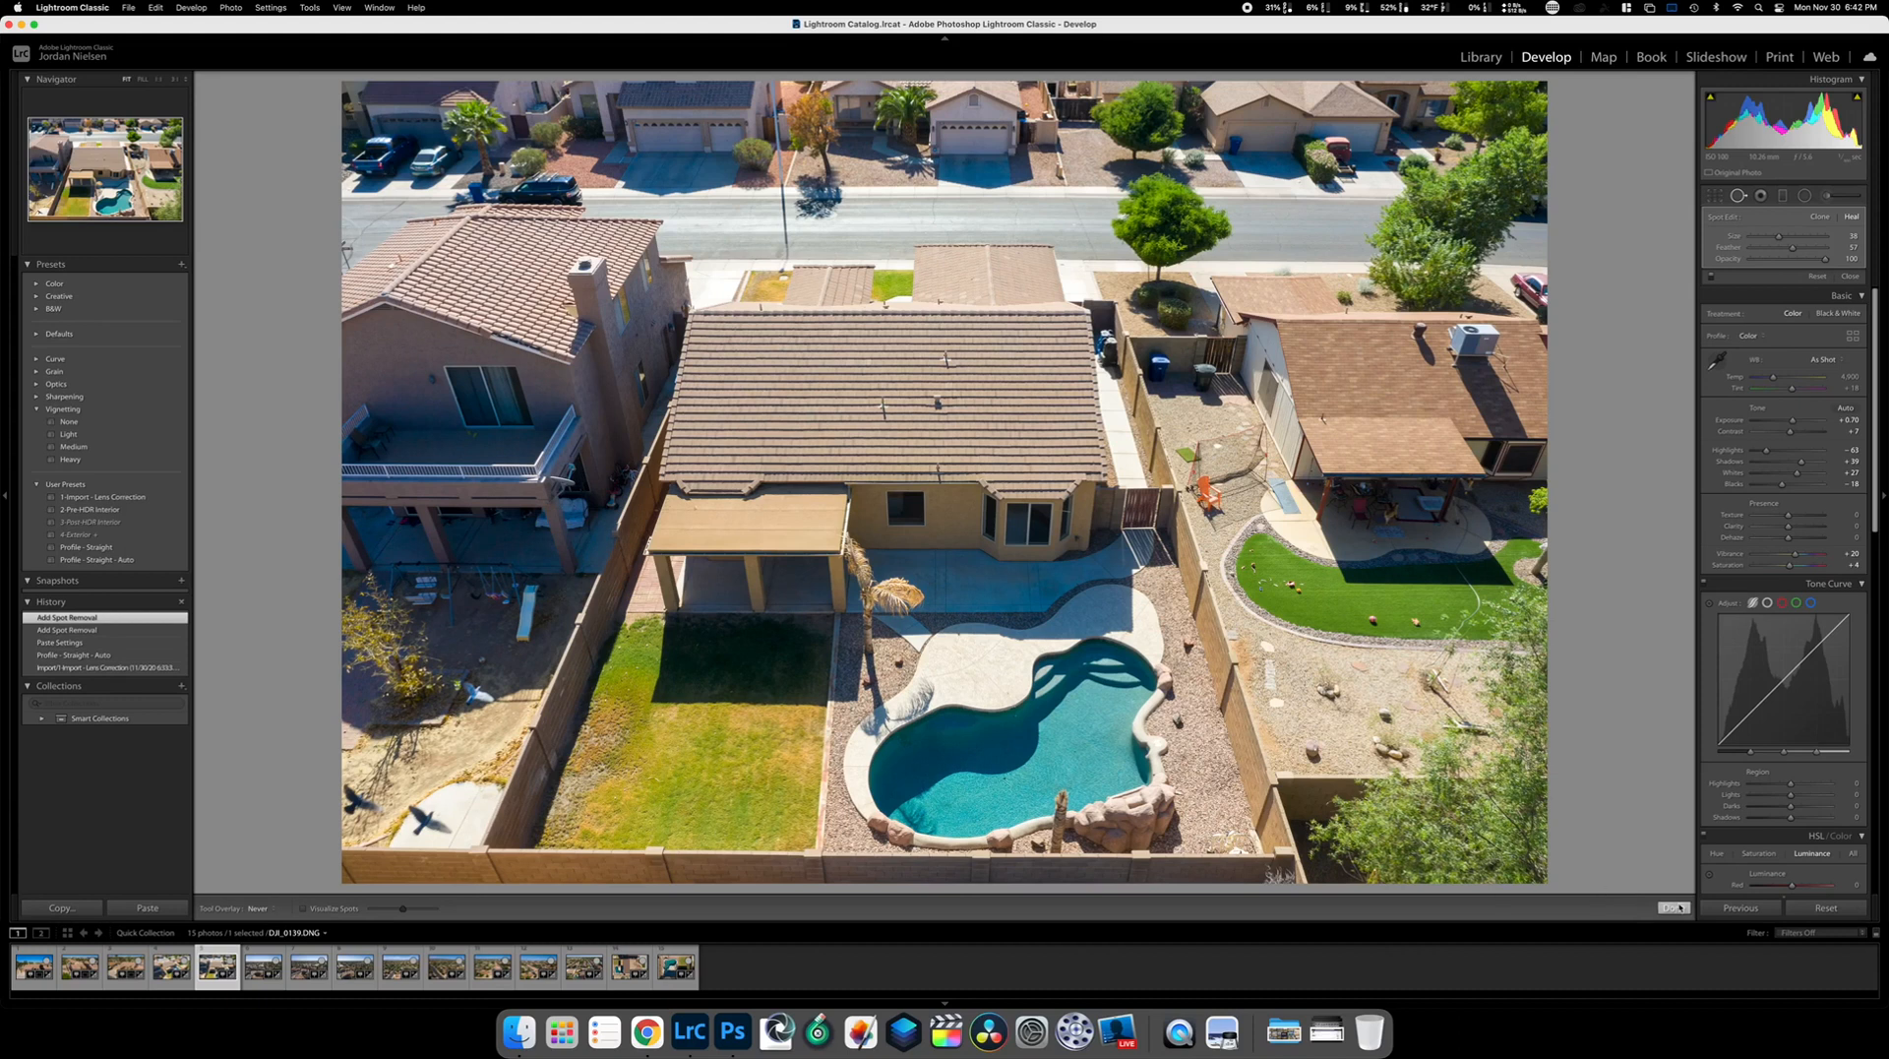
left_click(1674, 907)
key("Right")
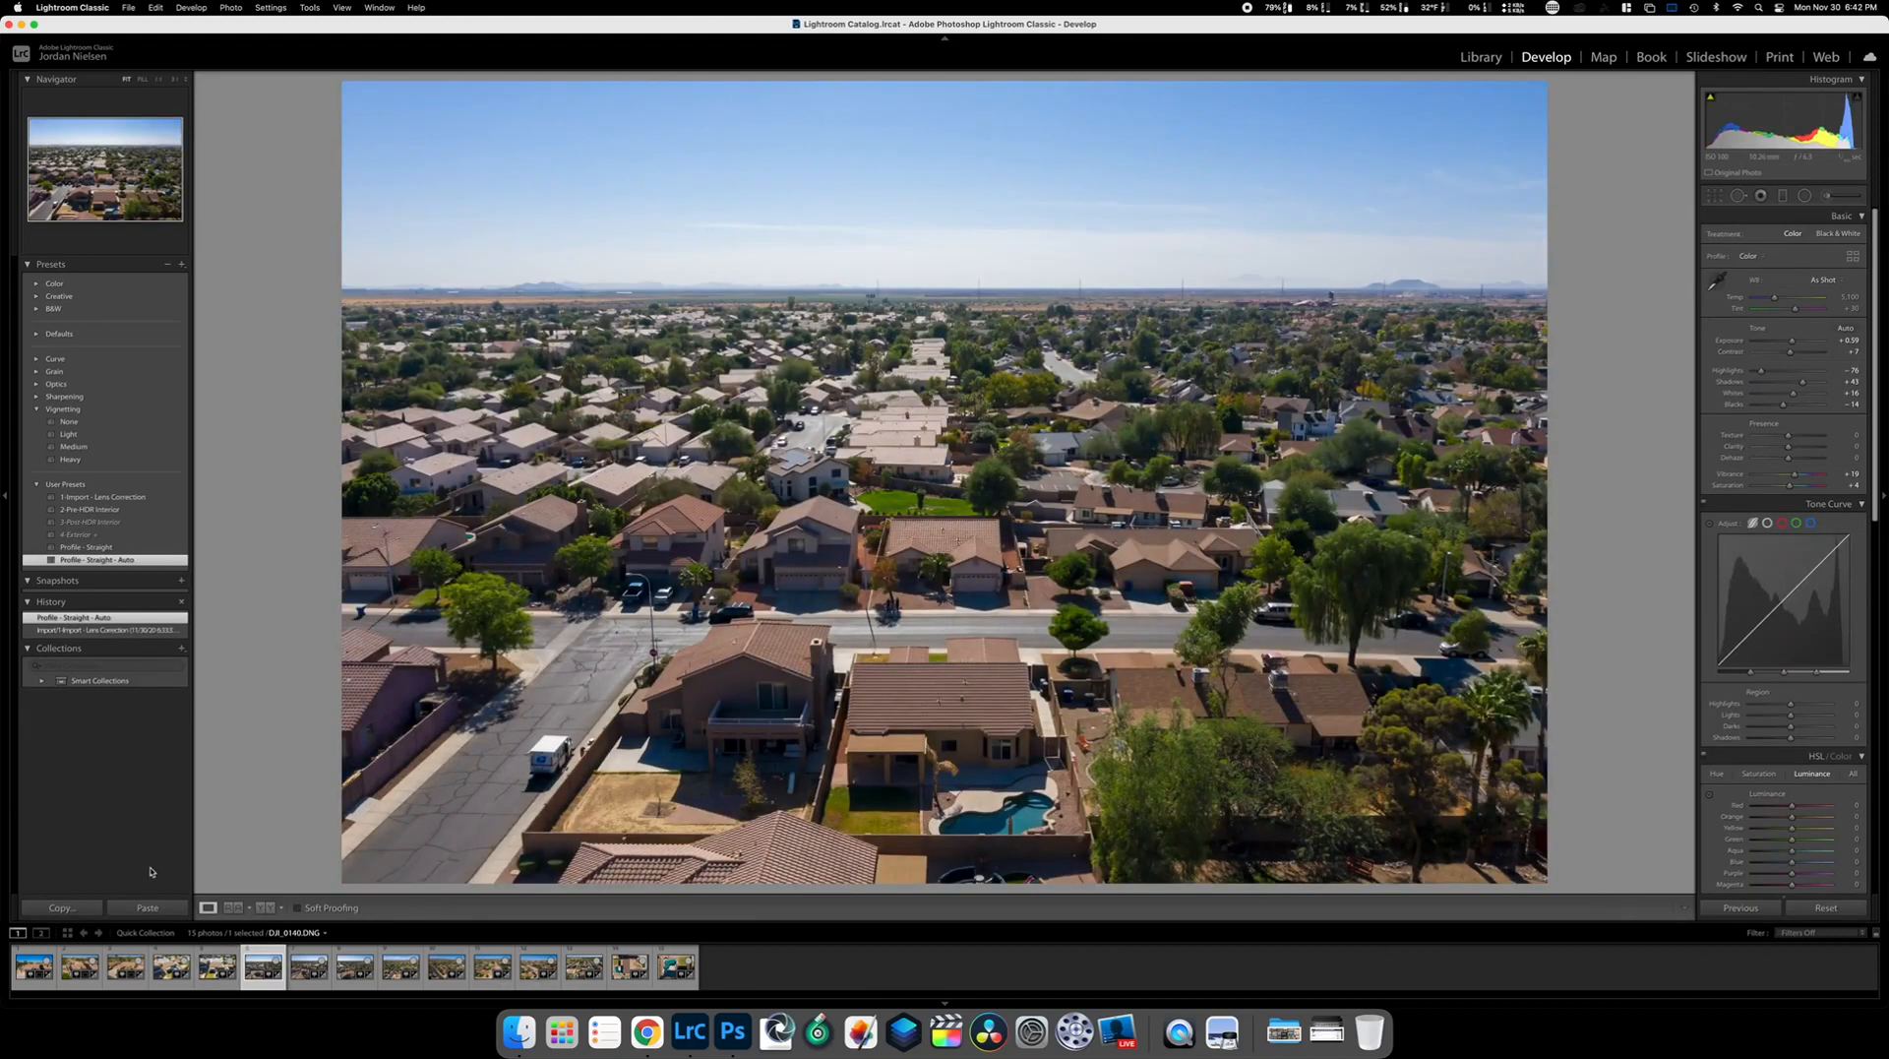
Discard the pasted edits and set Shadows +100, Highlights −100 and Vibrance +20
left_click(143, 907)
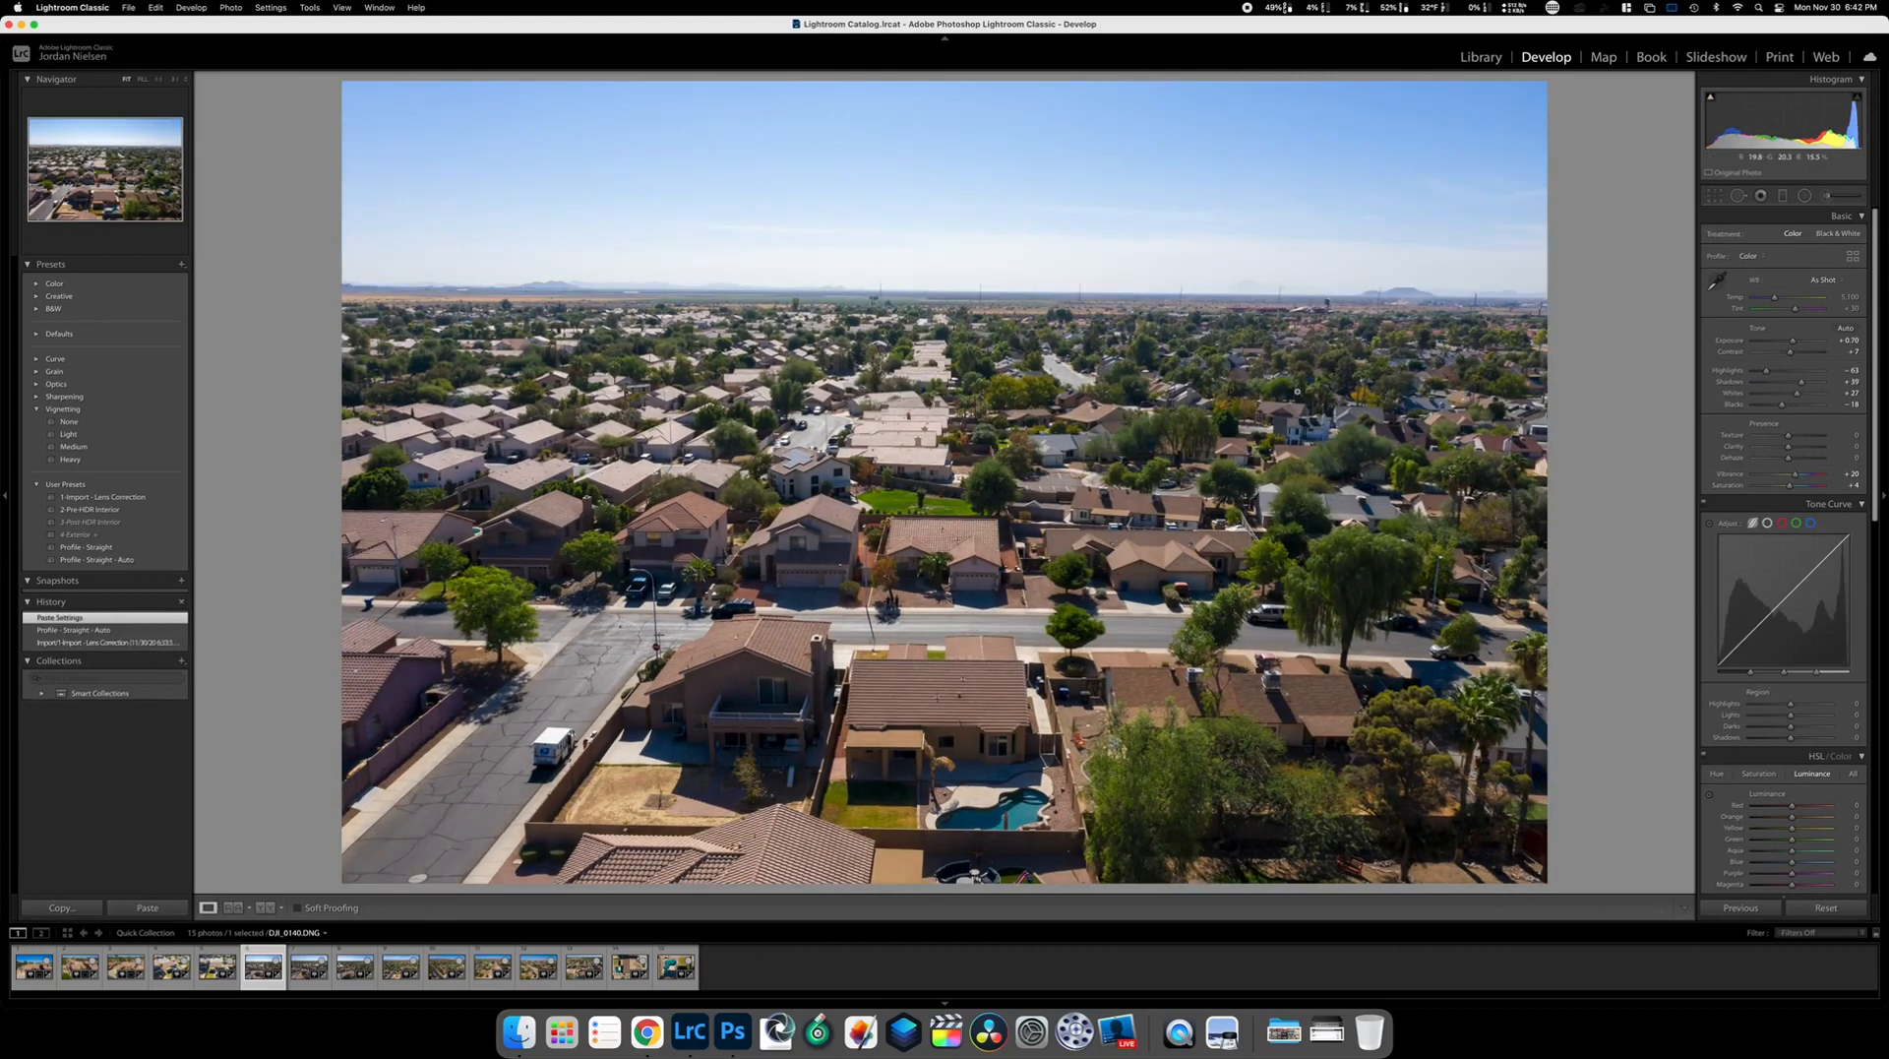
key("super+z")
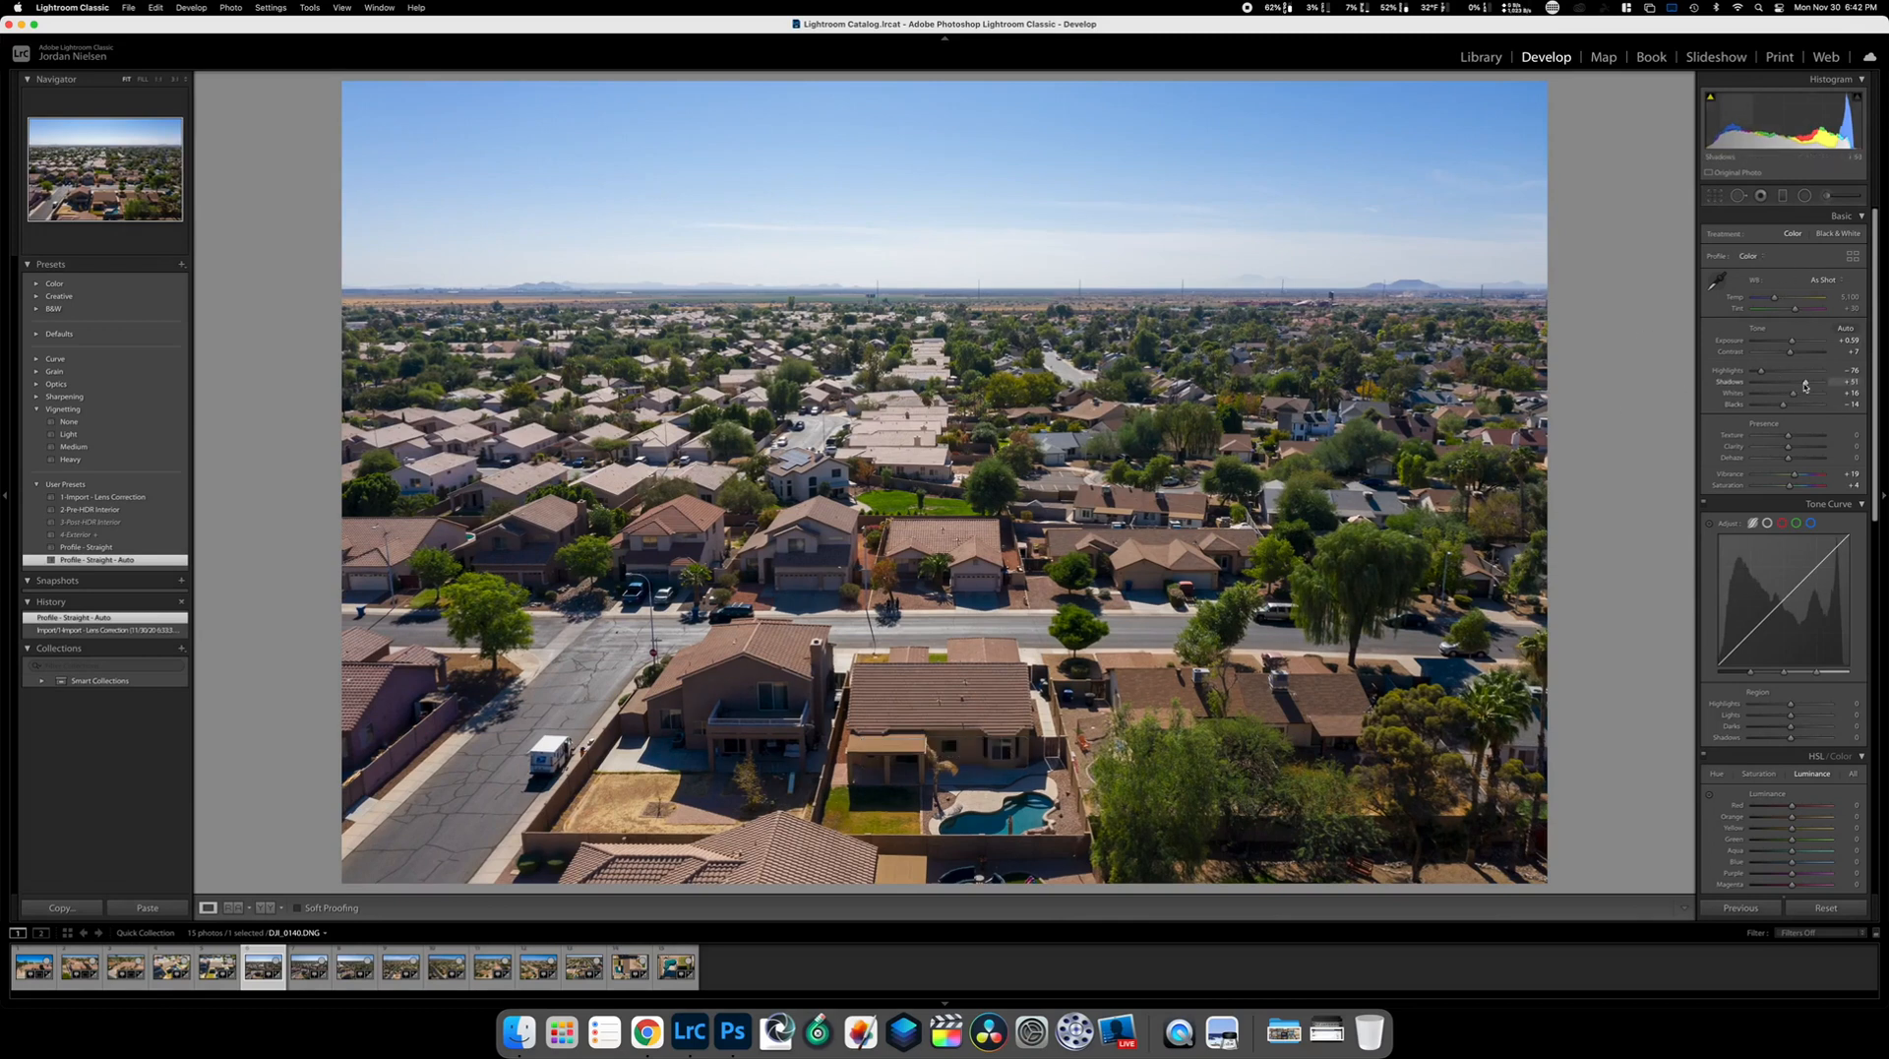
left_click_drag(1806, 385, 1823, 384)
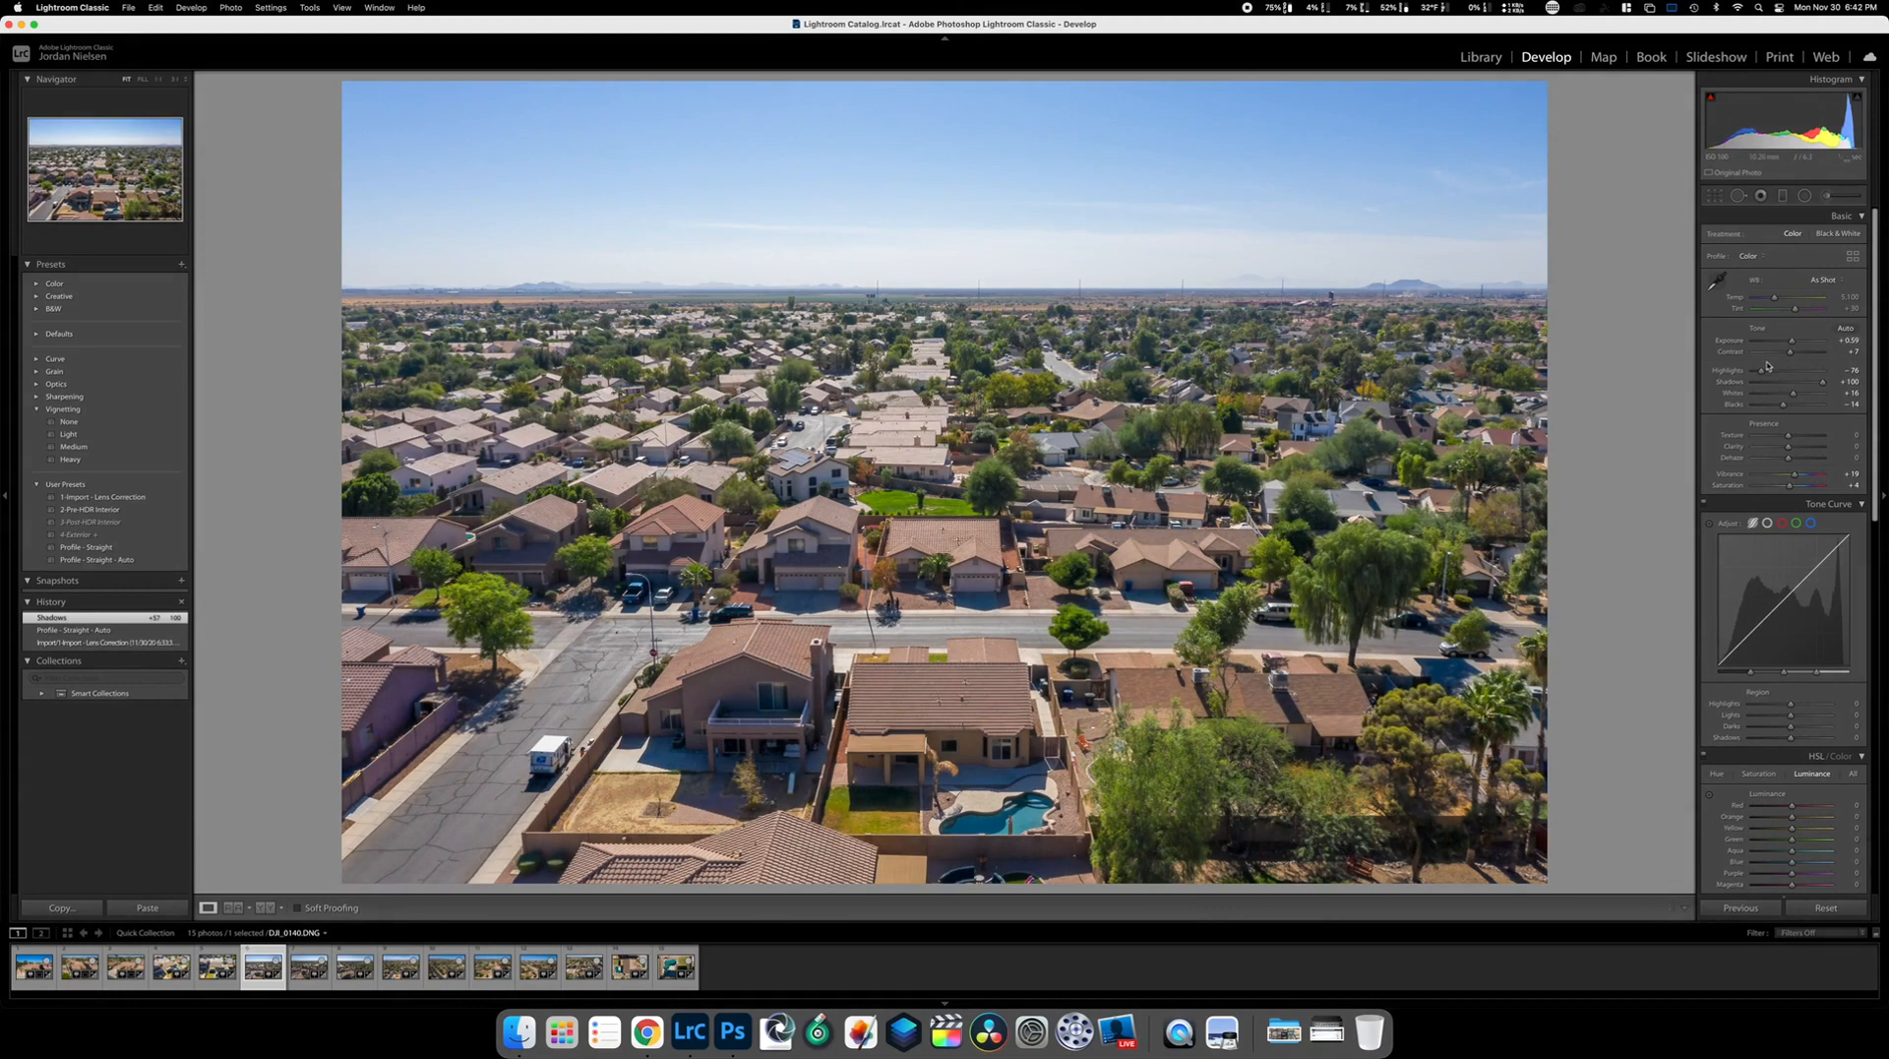
left_click_drag(1762, 370, 1793, 342)
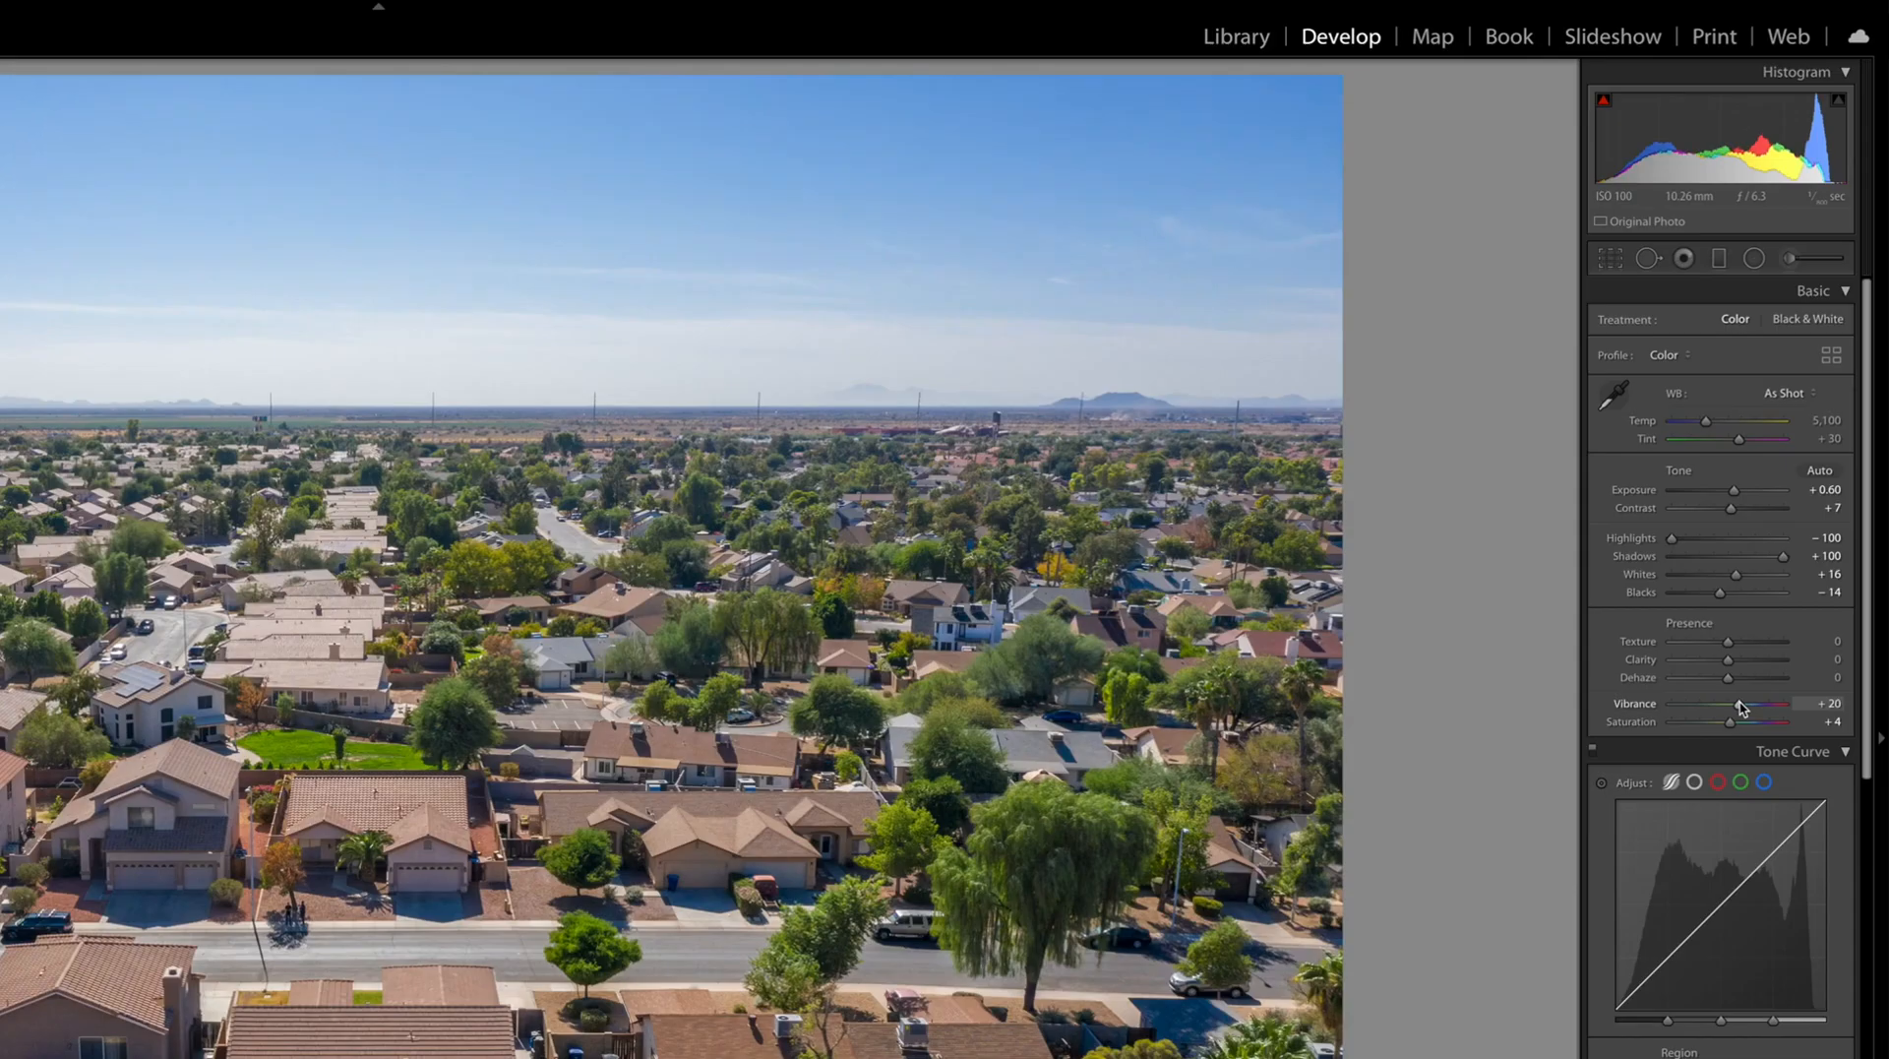
left_click_drag(1799, 476, 1795, 476)
Add a touch of Dehaze to deepen the sky and raise Exposure to +0.85
left_click_drag(1732, 679, 1747, 681)
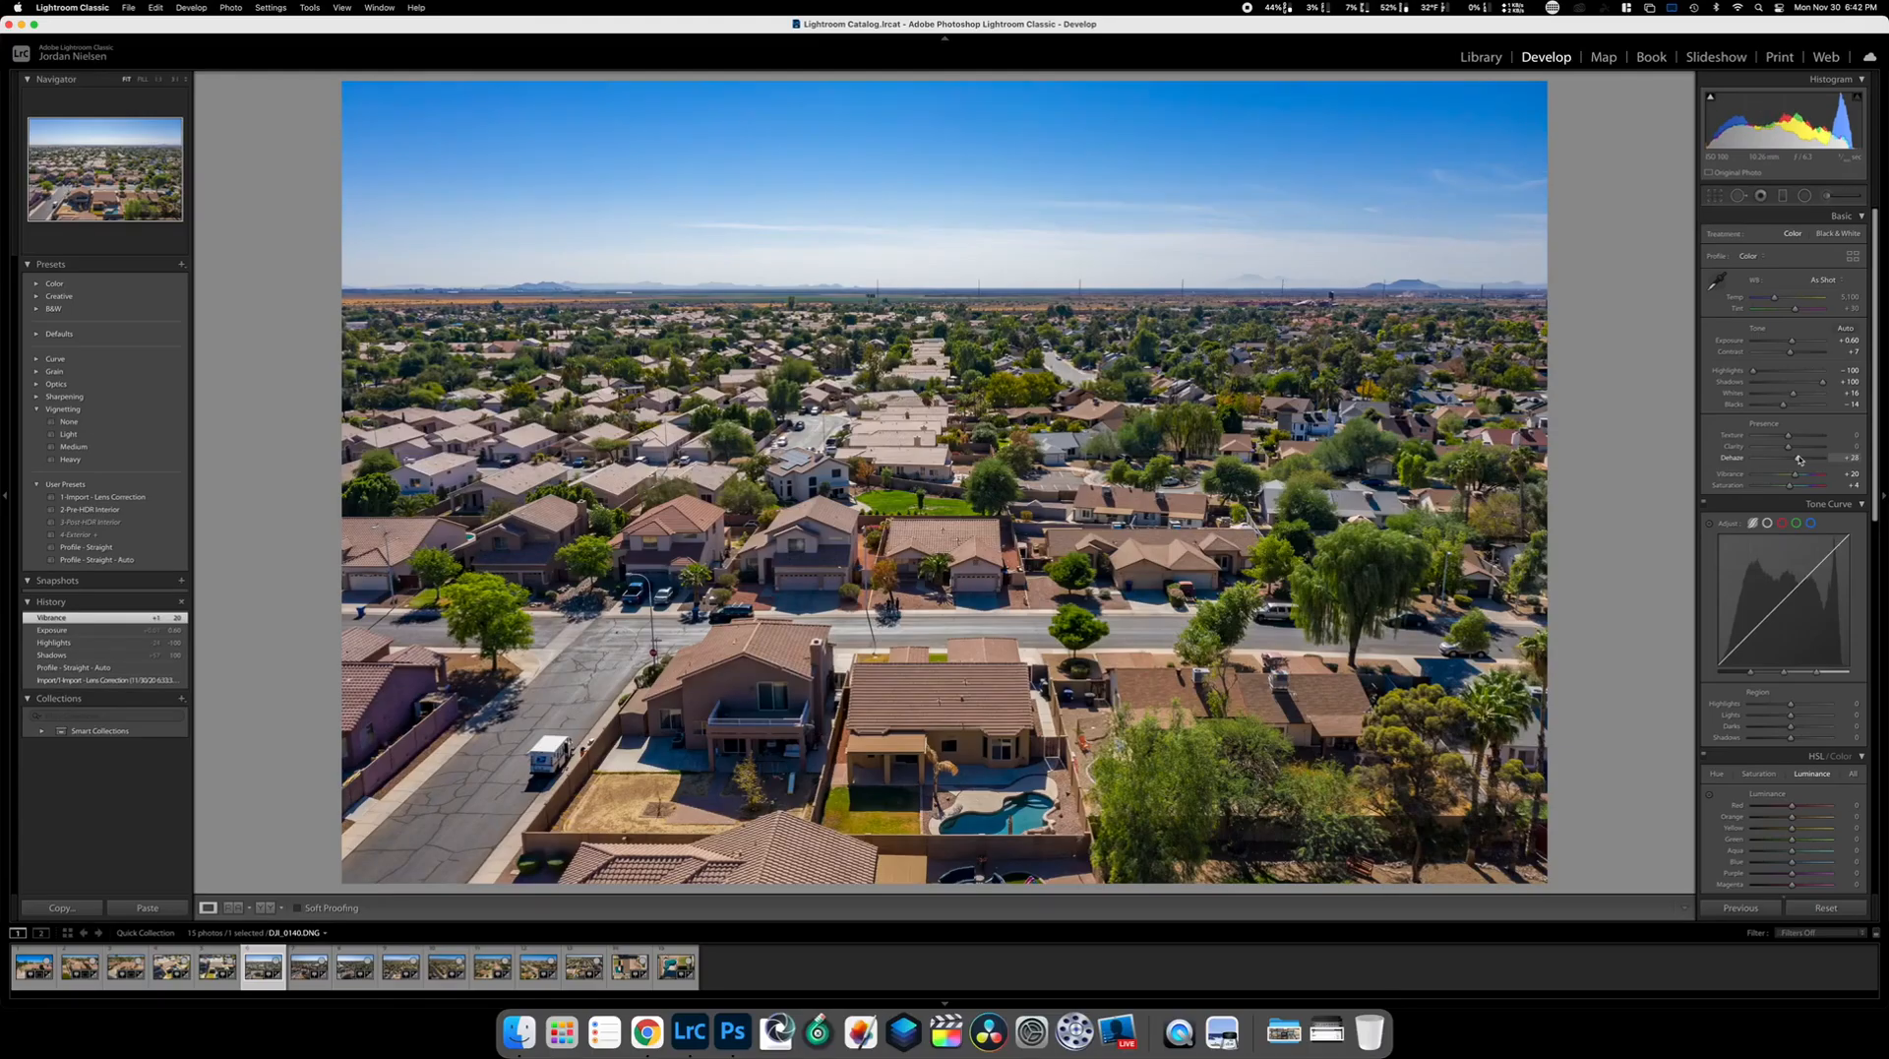
left_click_drag(1800, 460, 1794, 460)
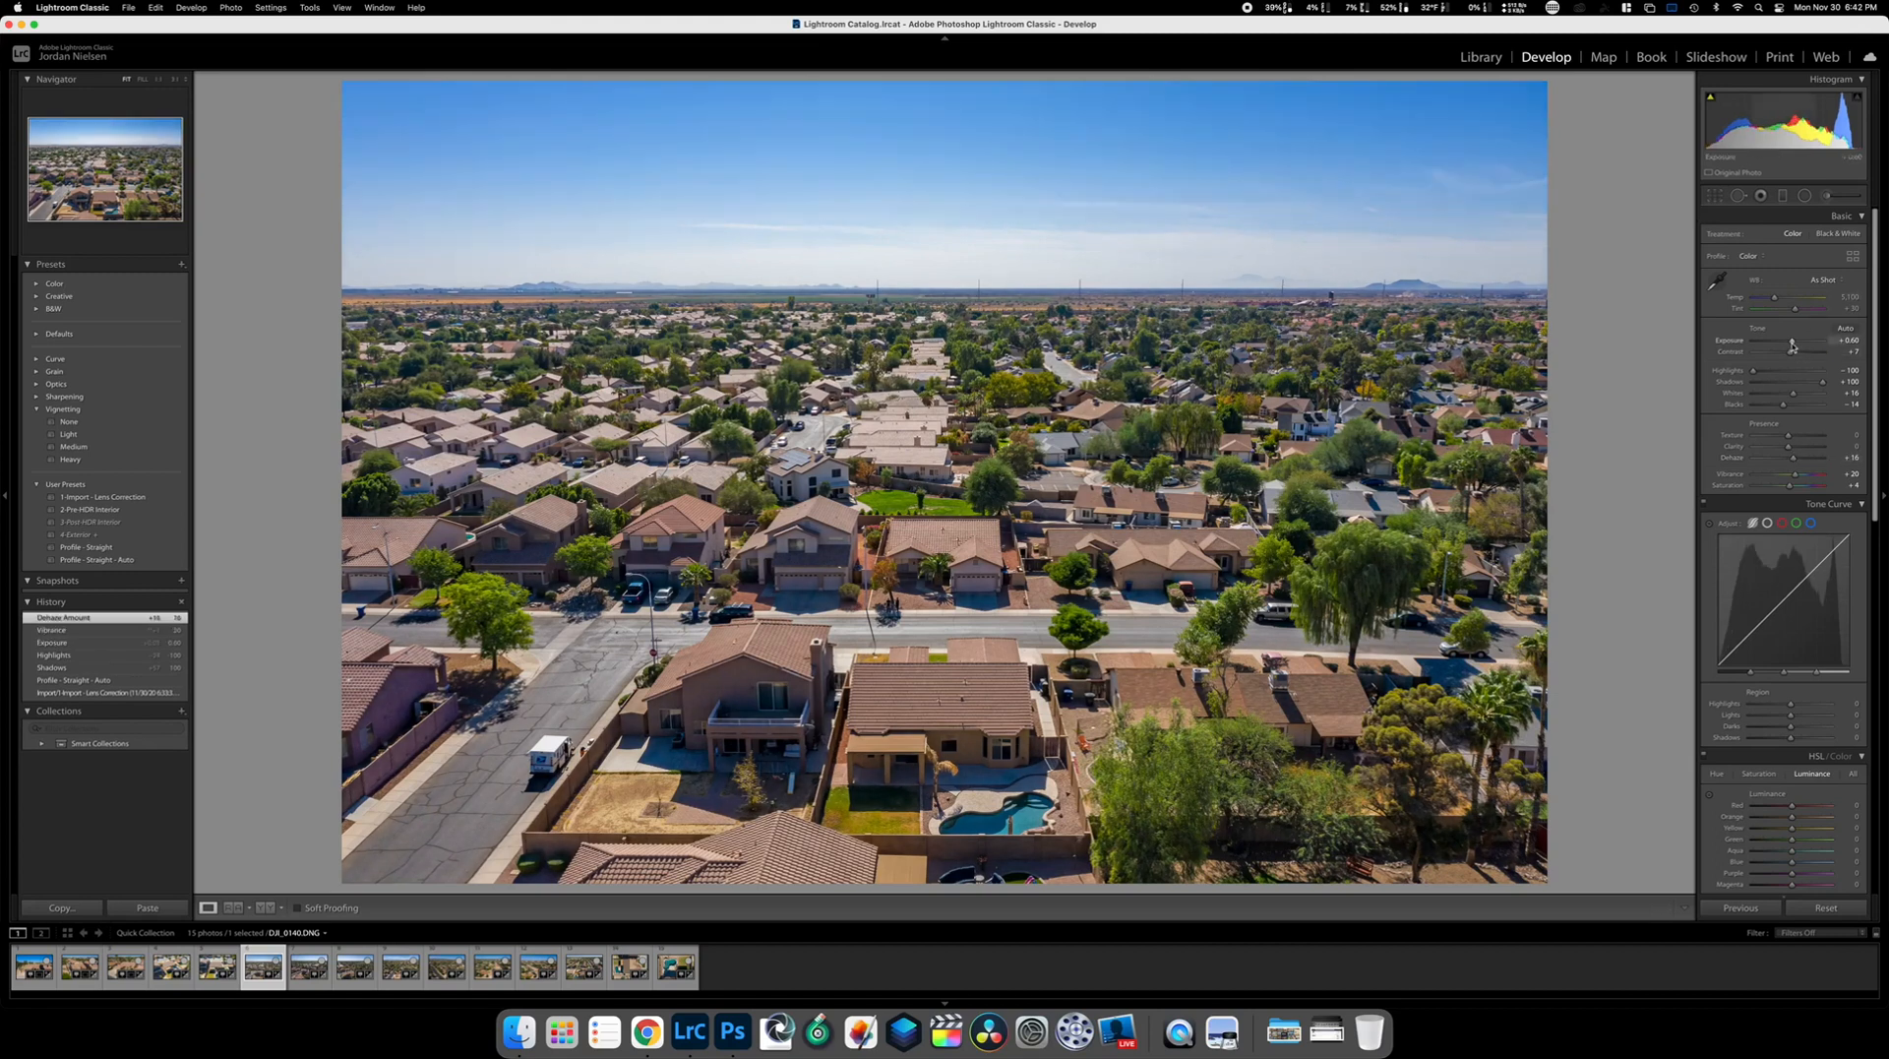
left_click_drag(1792, 343, 1794, 343)
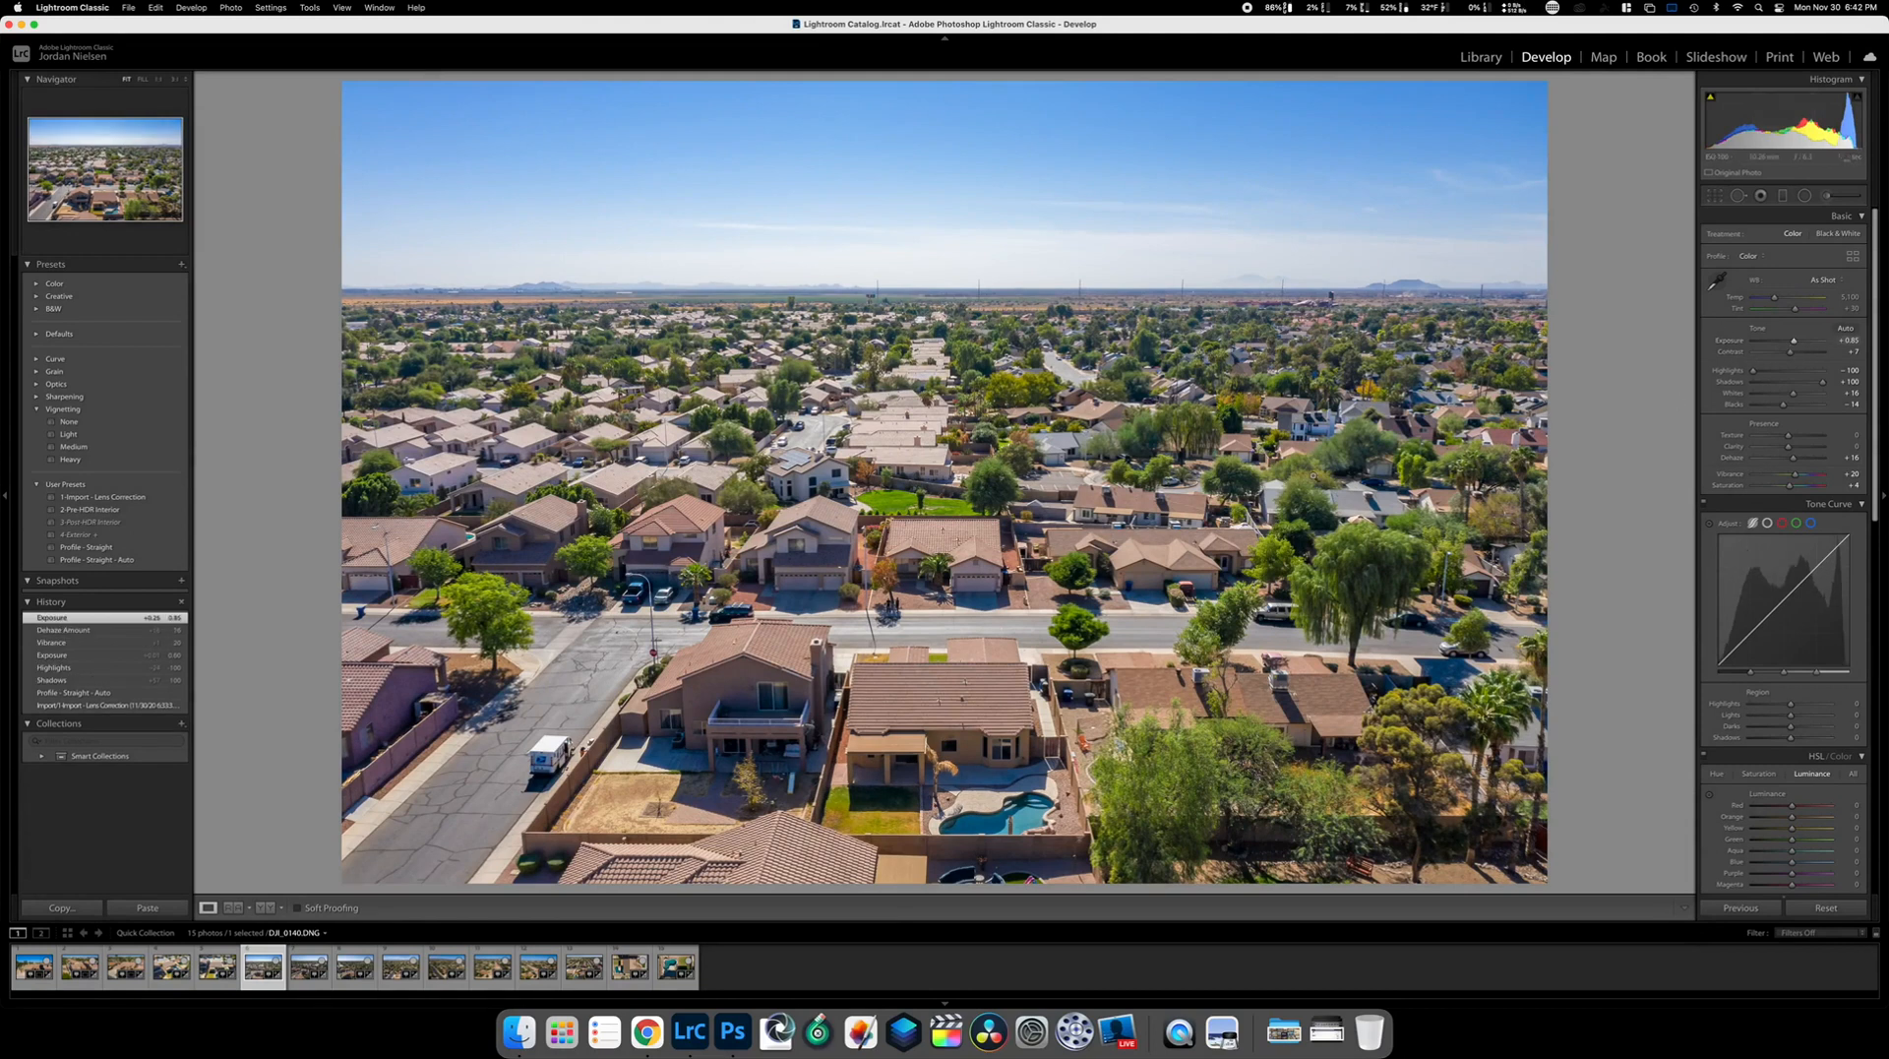
left_click(1738, 196)
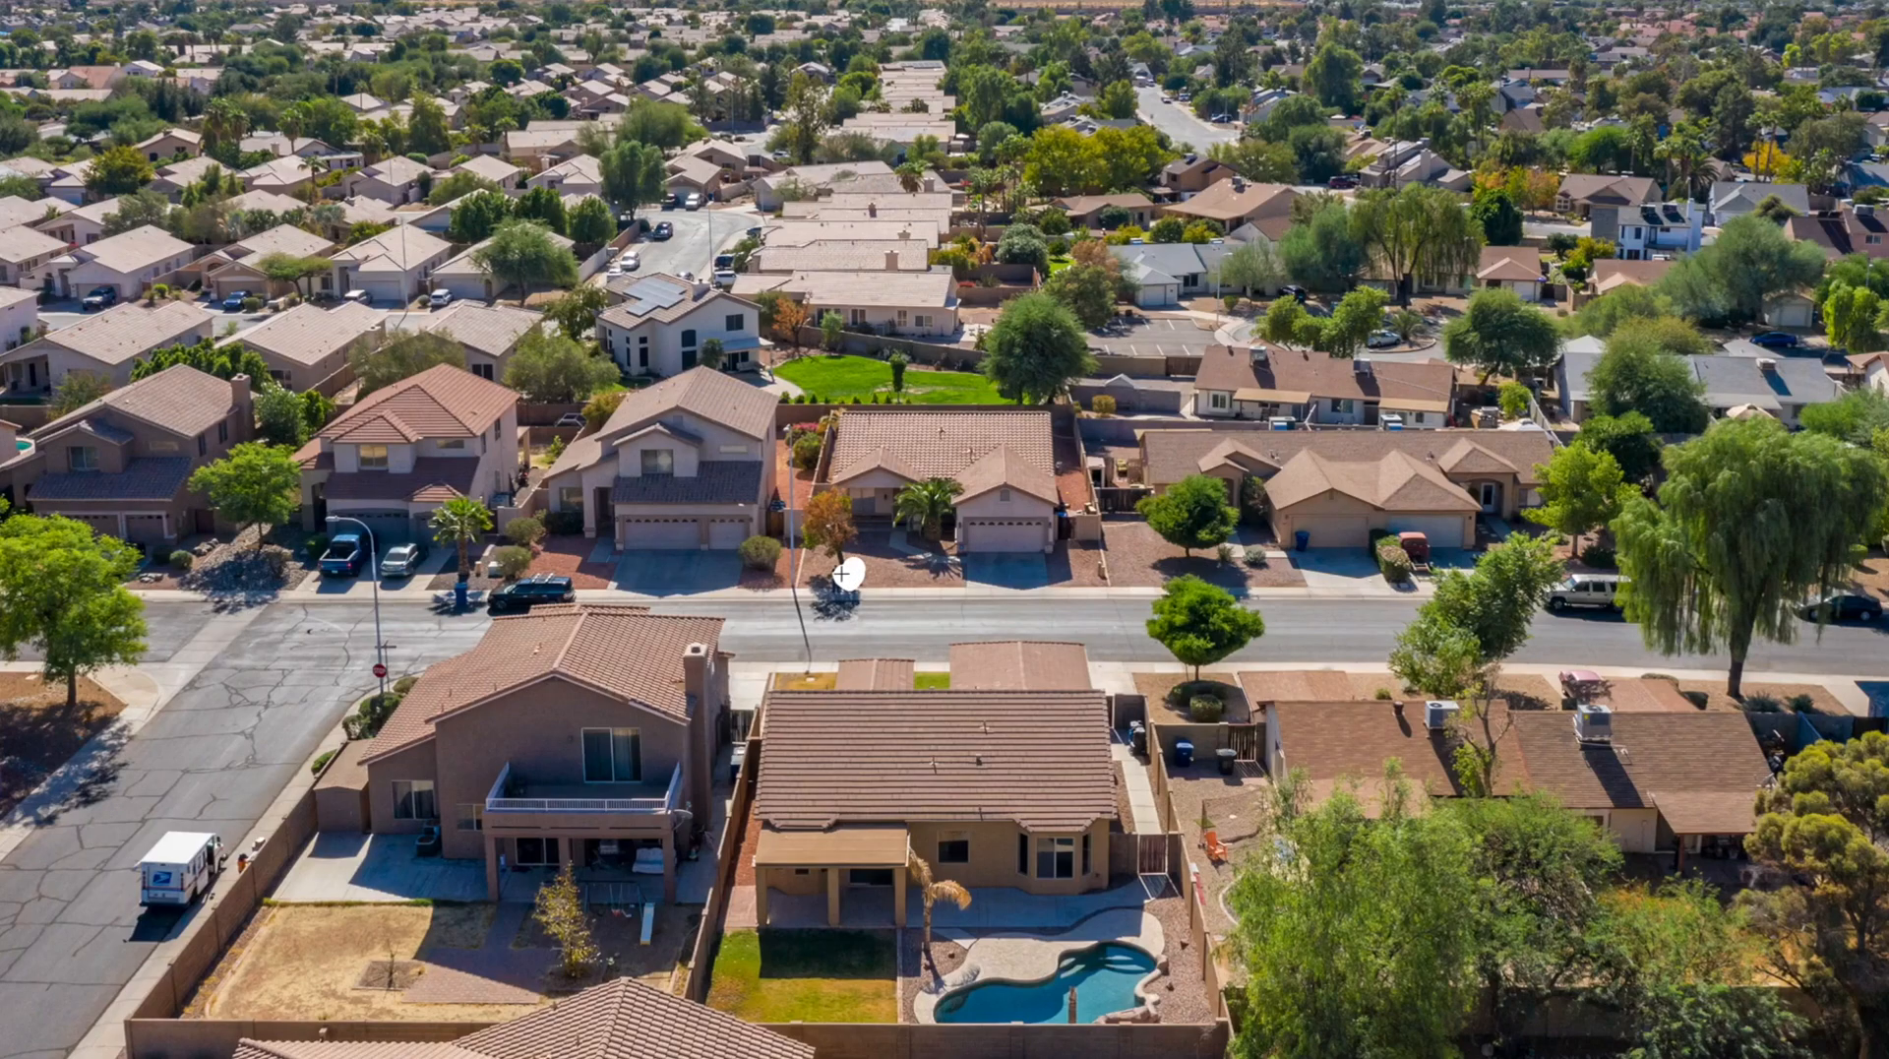
Heal the satellite dish beside the street in DJI_0140 and close Spot Removal
left_click_drag(836, 574, 836, 574)
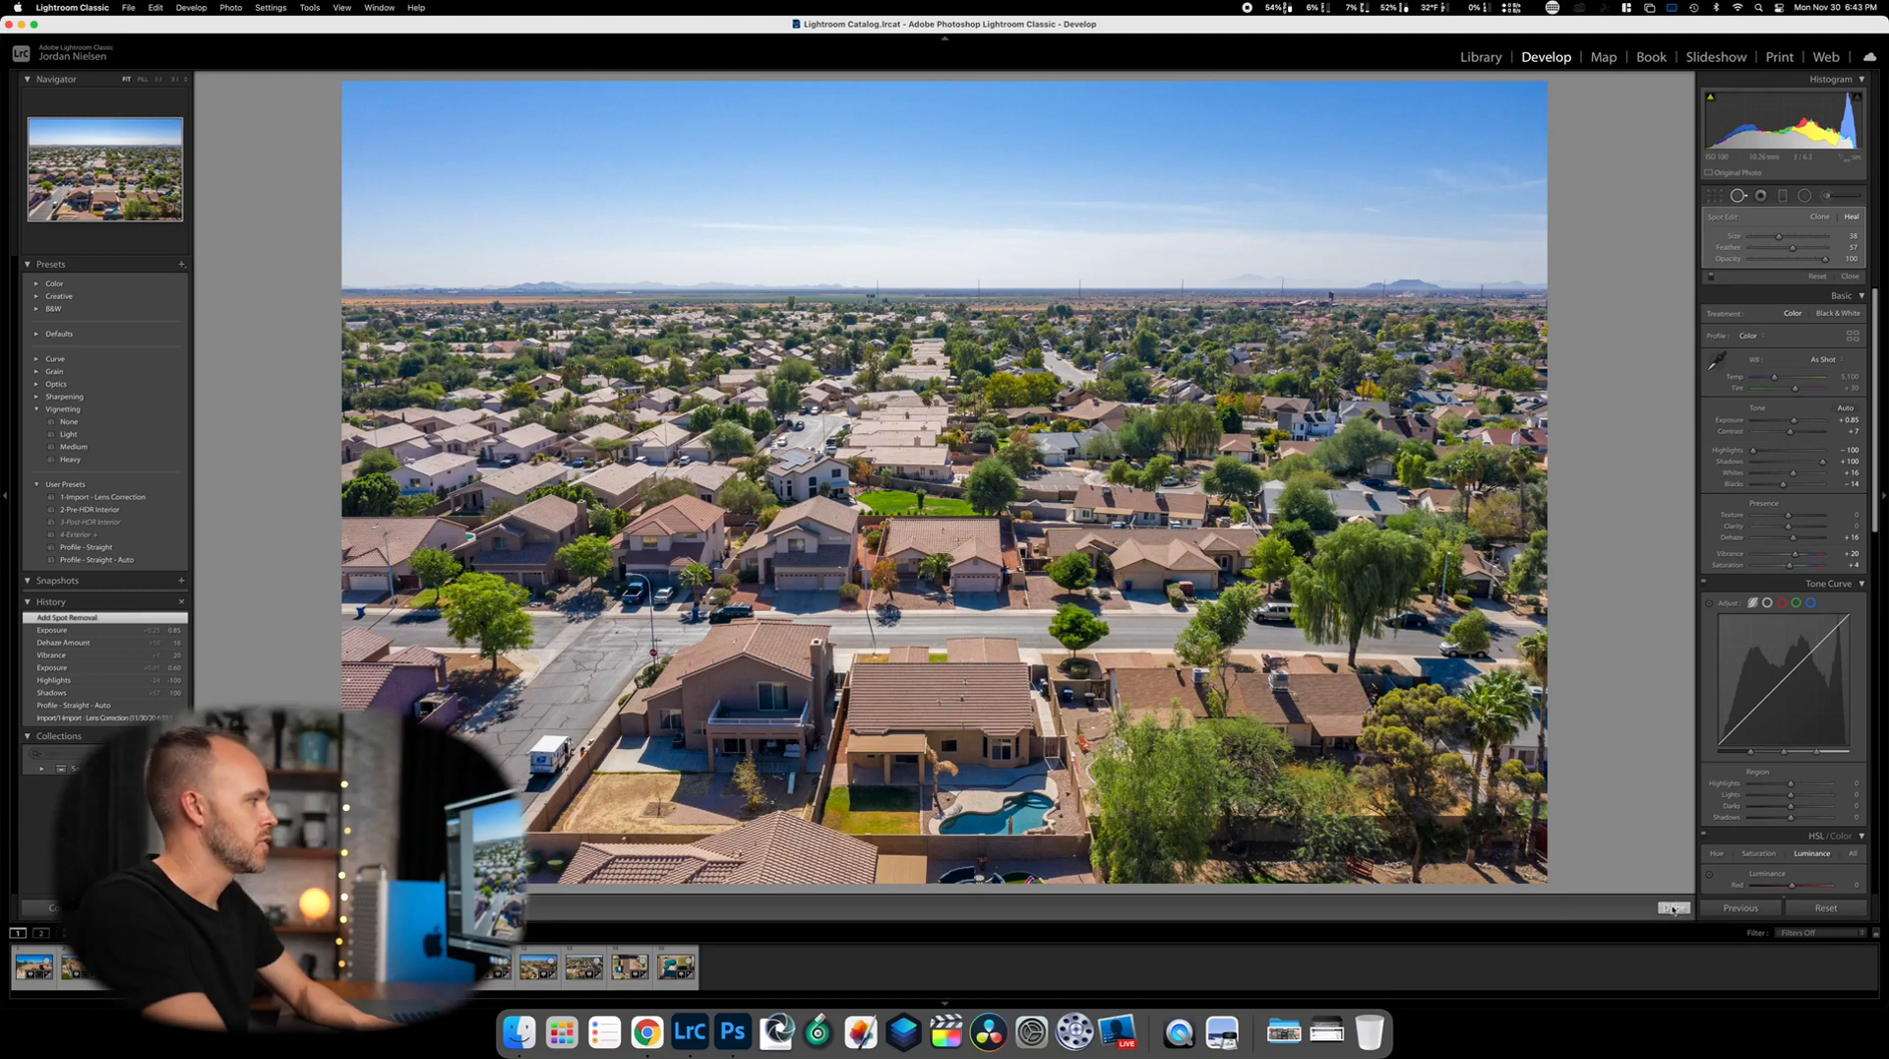
key("q")
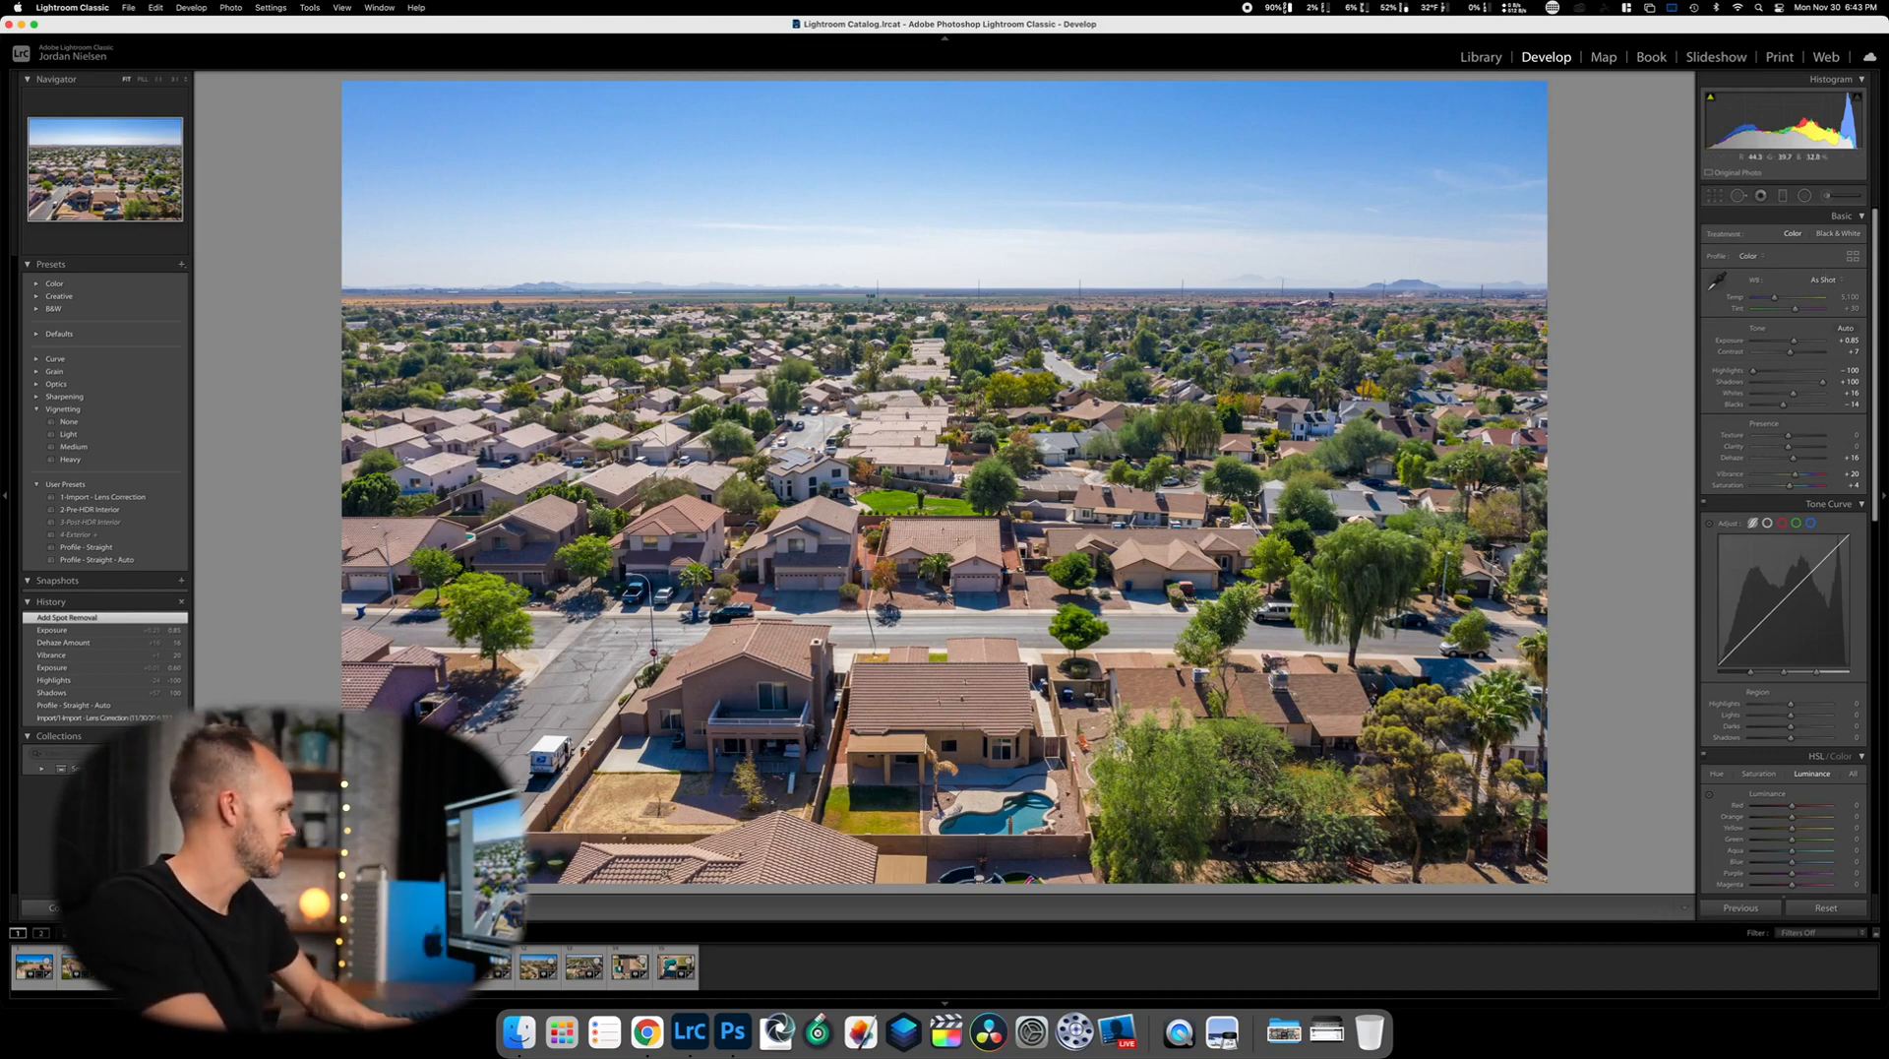
Copy DJI_0140's develop settings and paste them onto DJI_0141
left_click(99, 908)
key("Return")
key("Right")
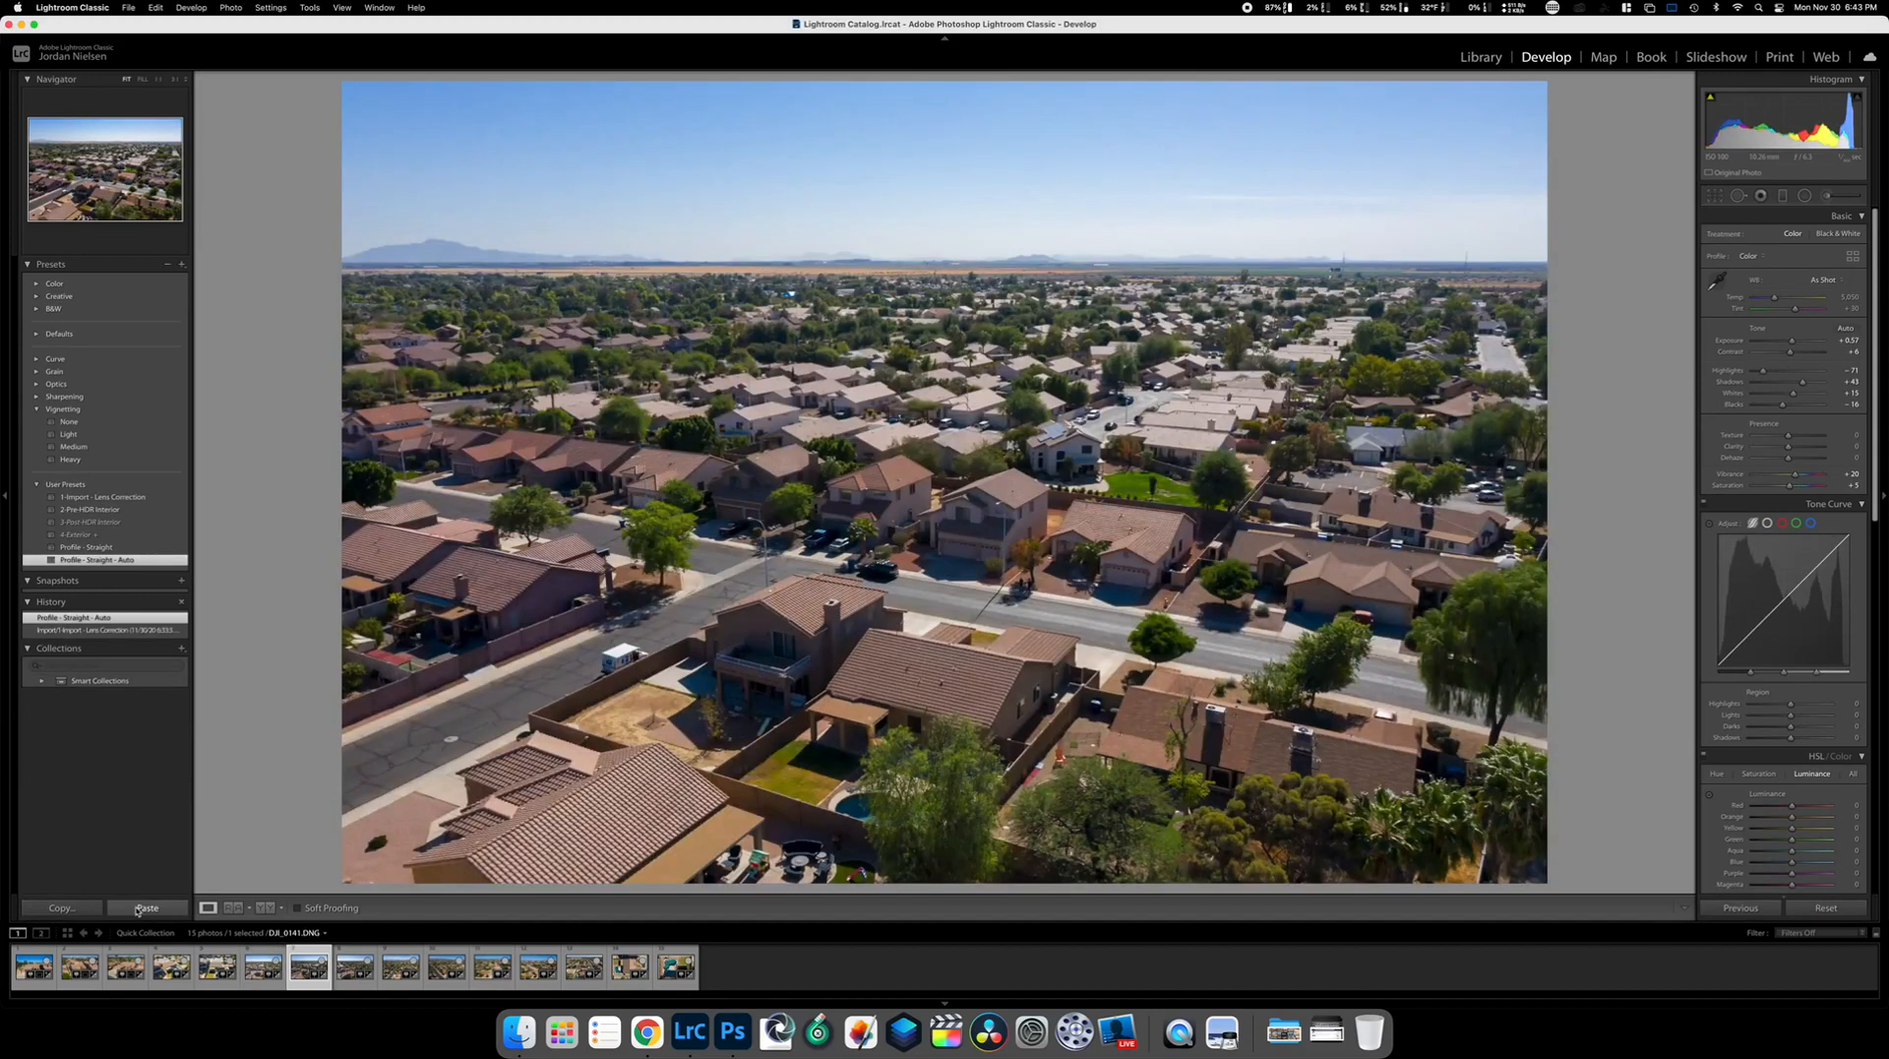
left_click(137, 909)
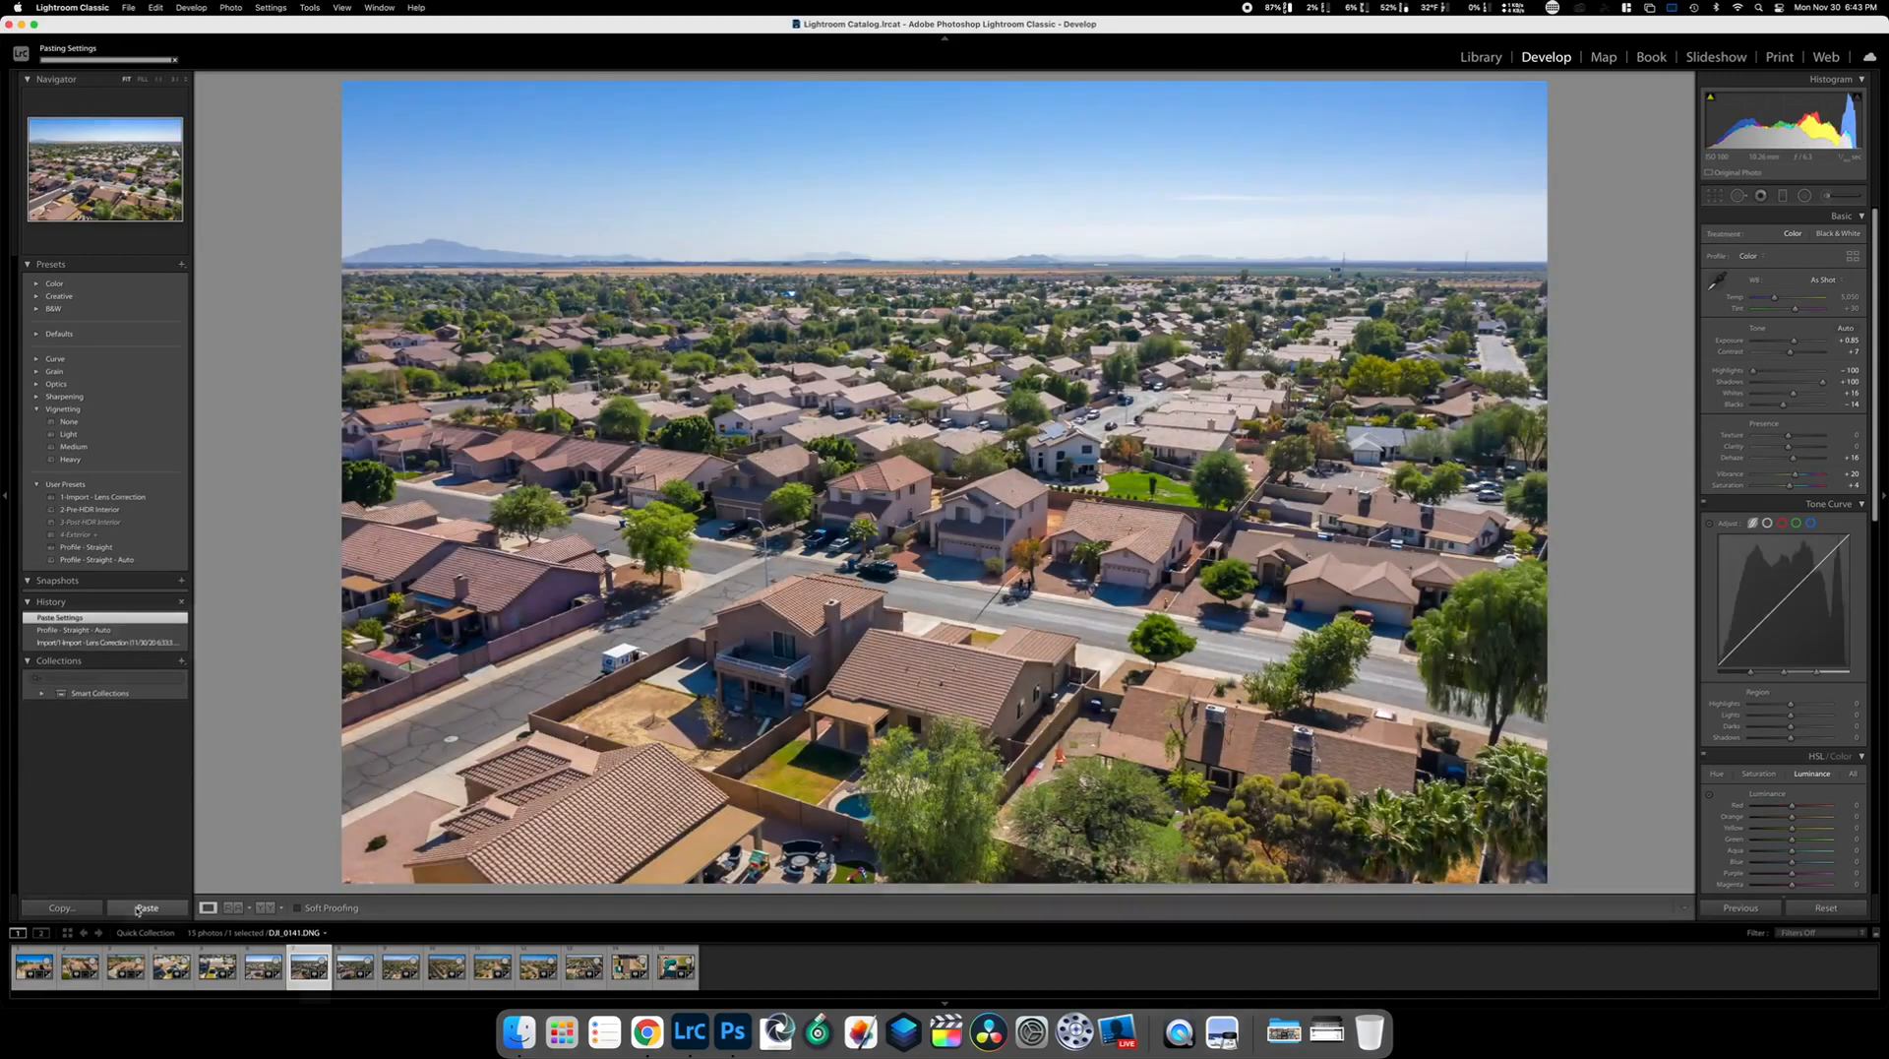
Heal one blemish in DJI_0141, then paste the settings onto DJI_0142
left_click(1739, 195)
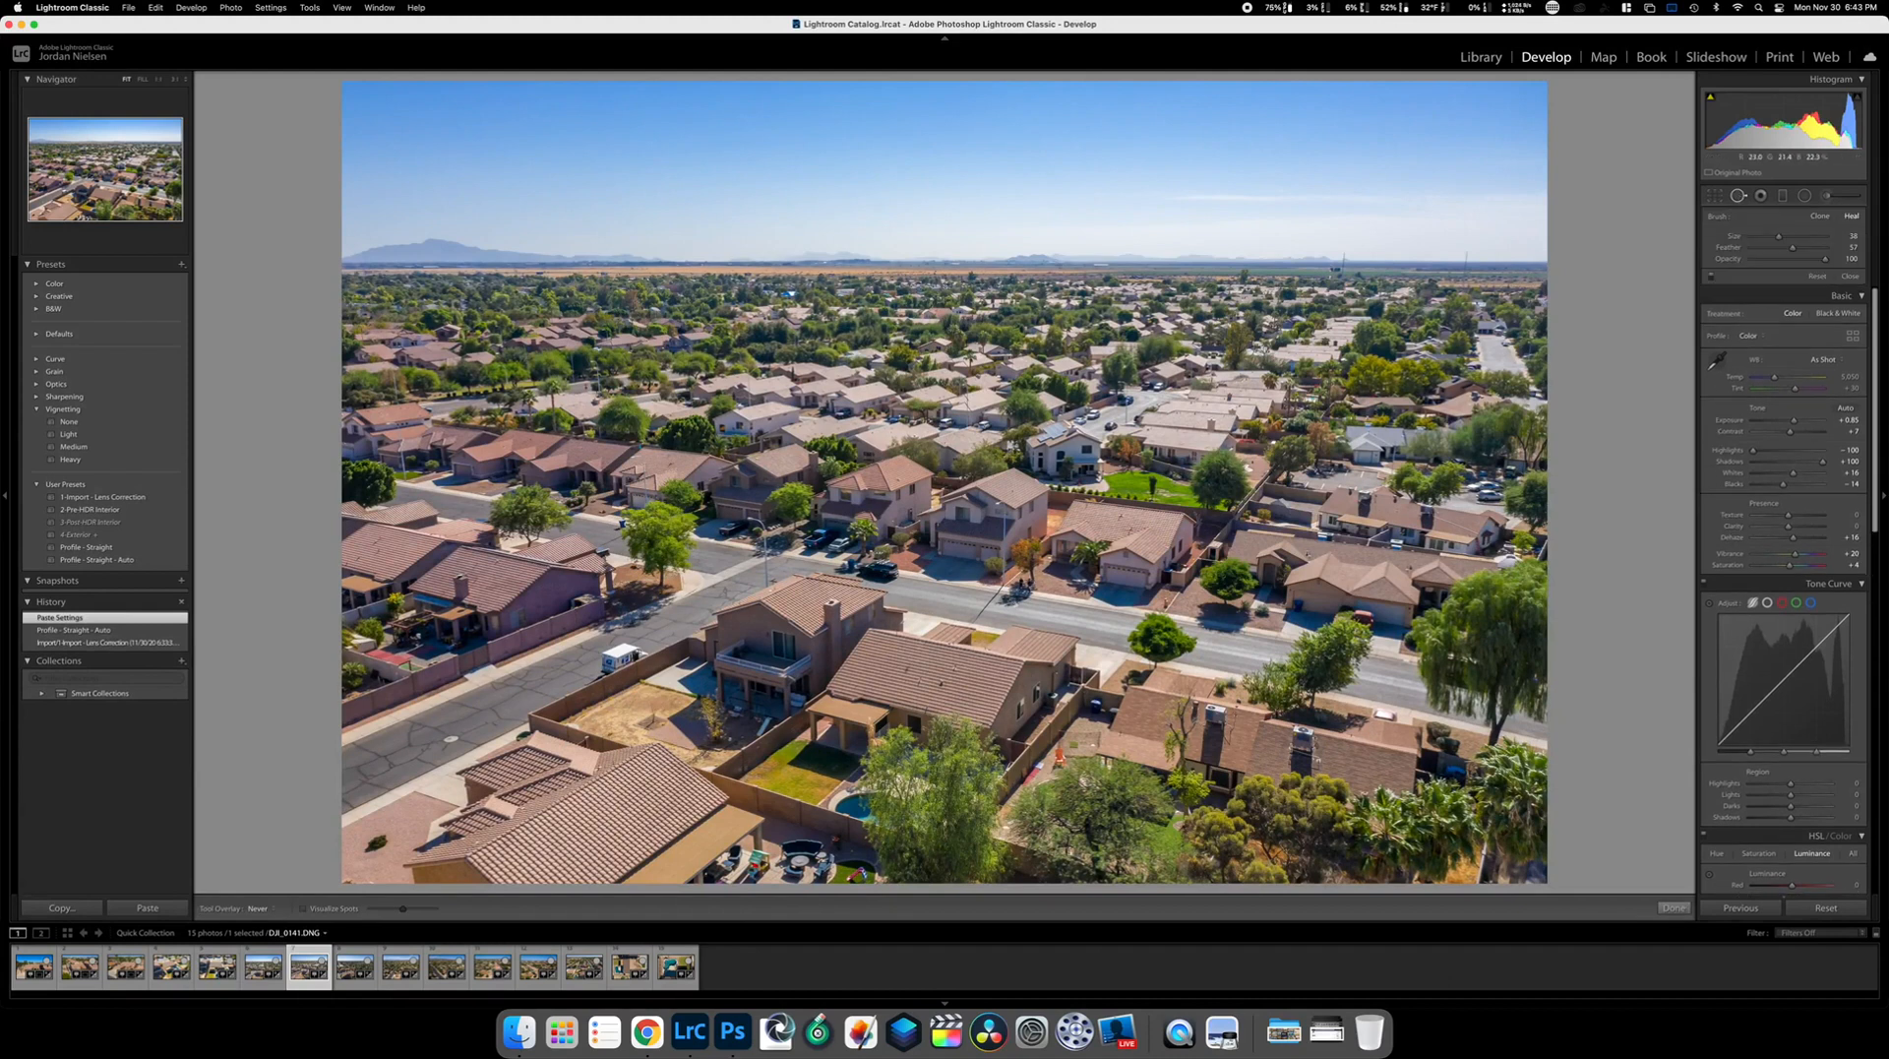
left_click(1025, 582)
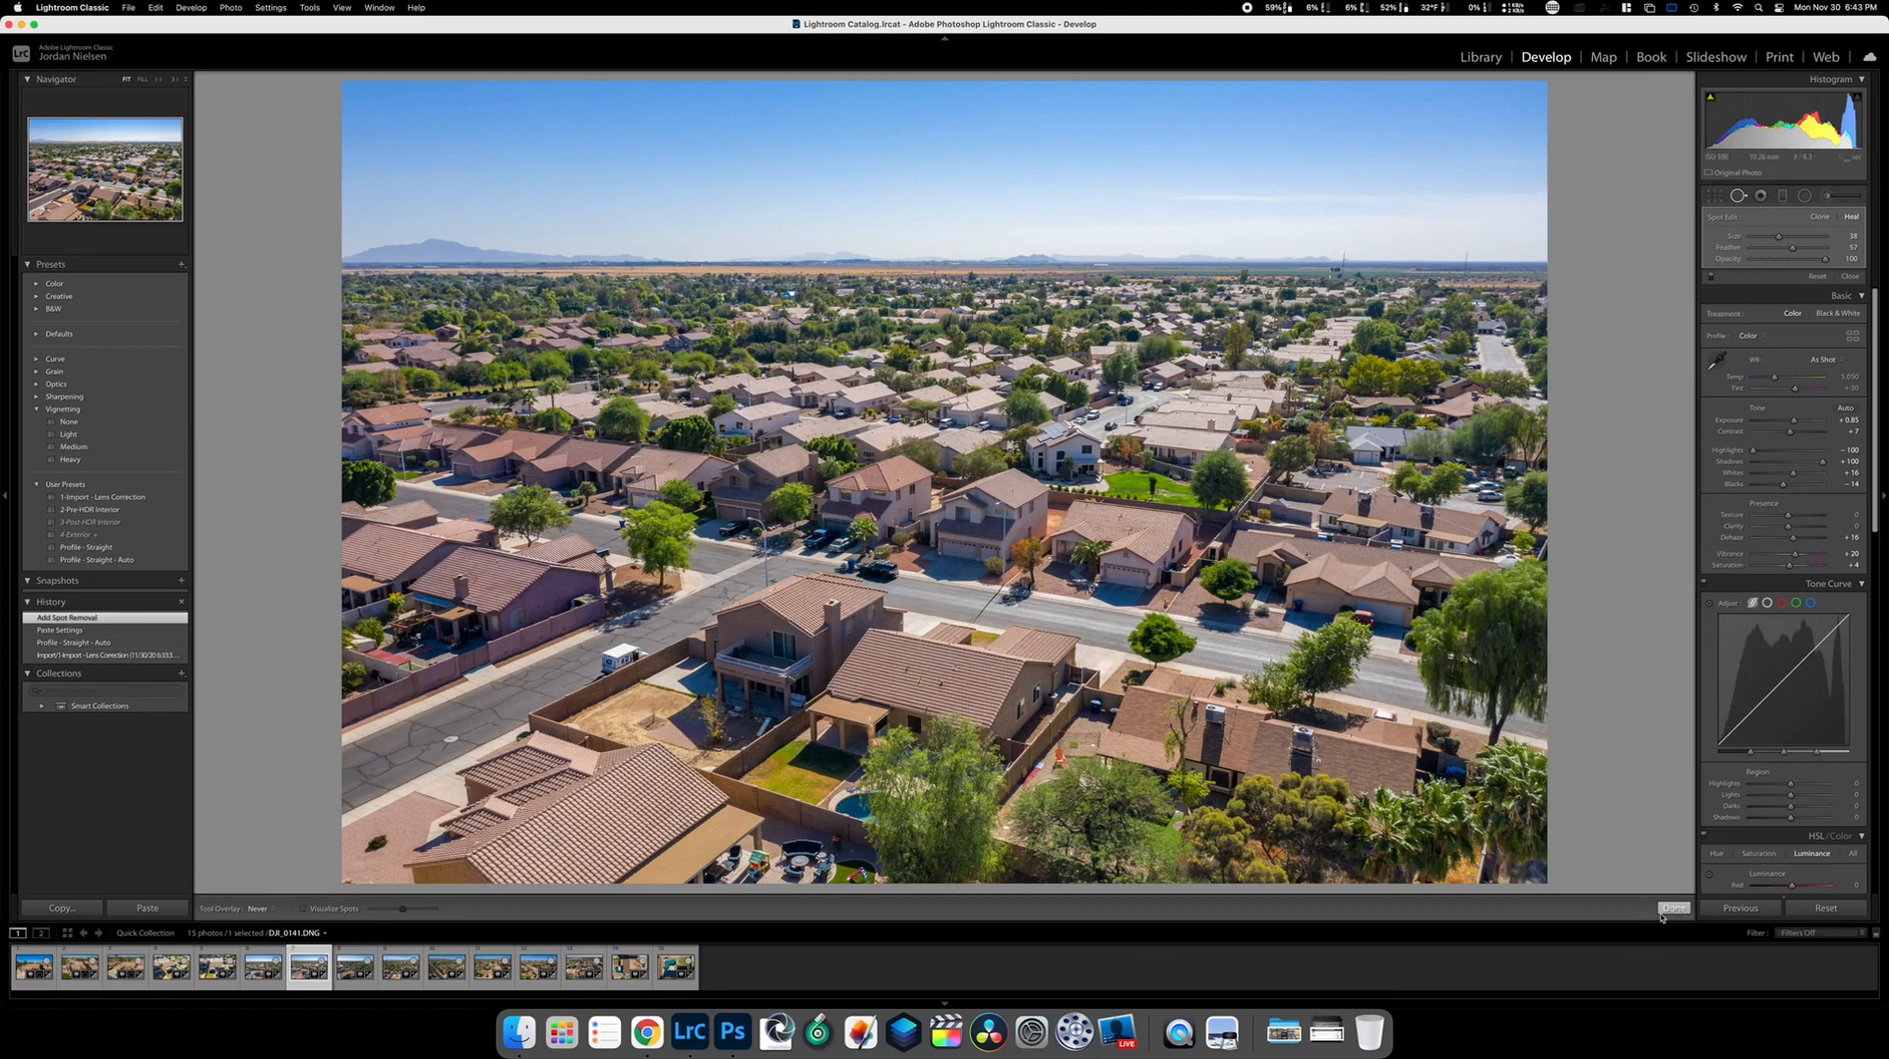
left_click(1665, 908)
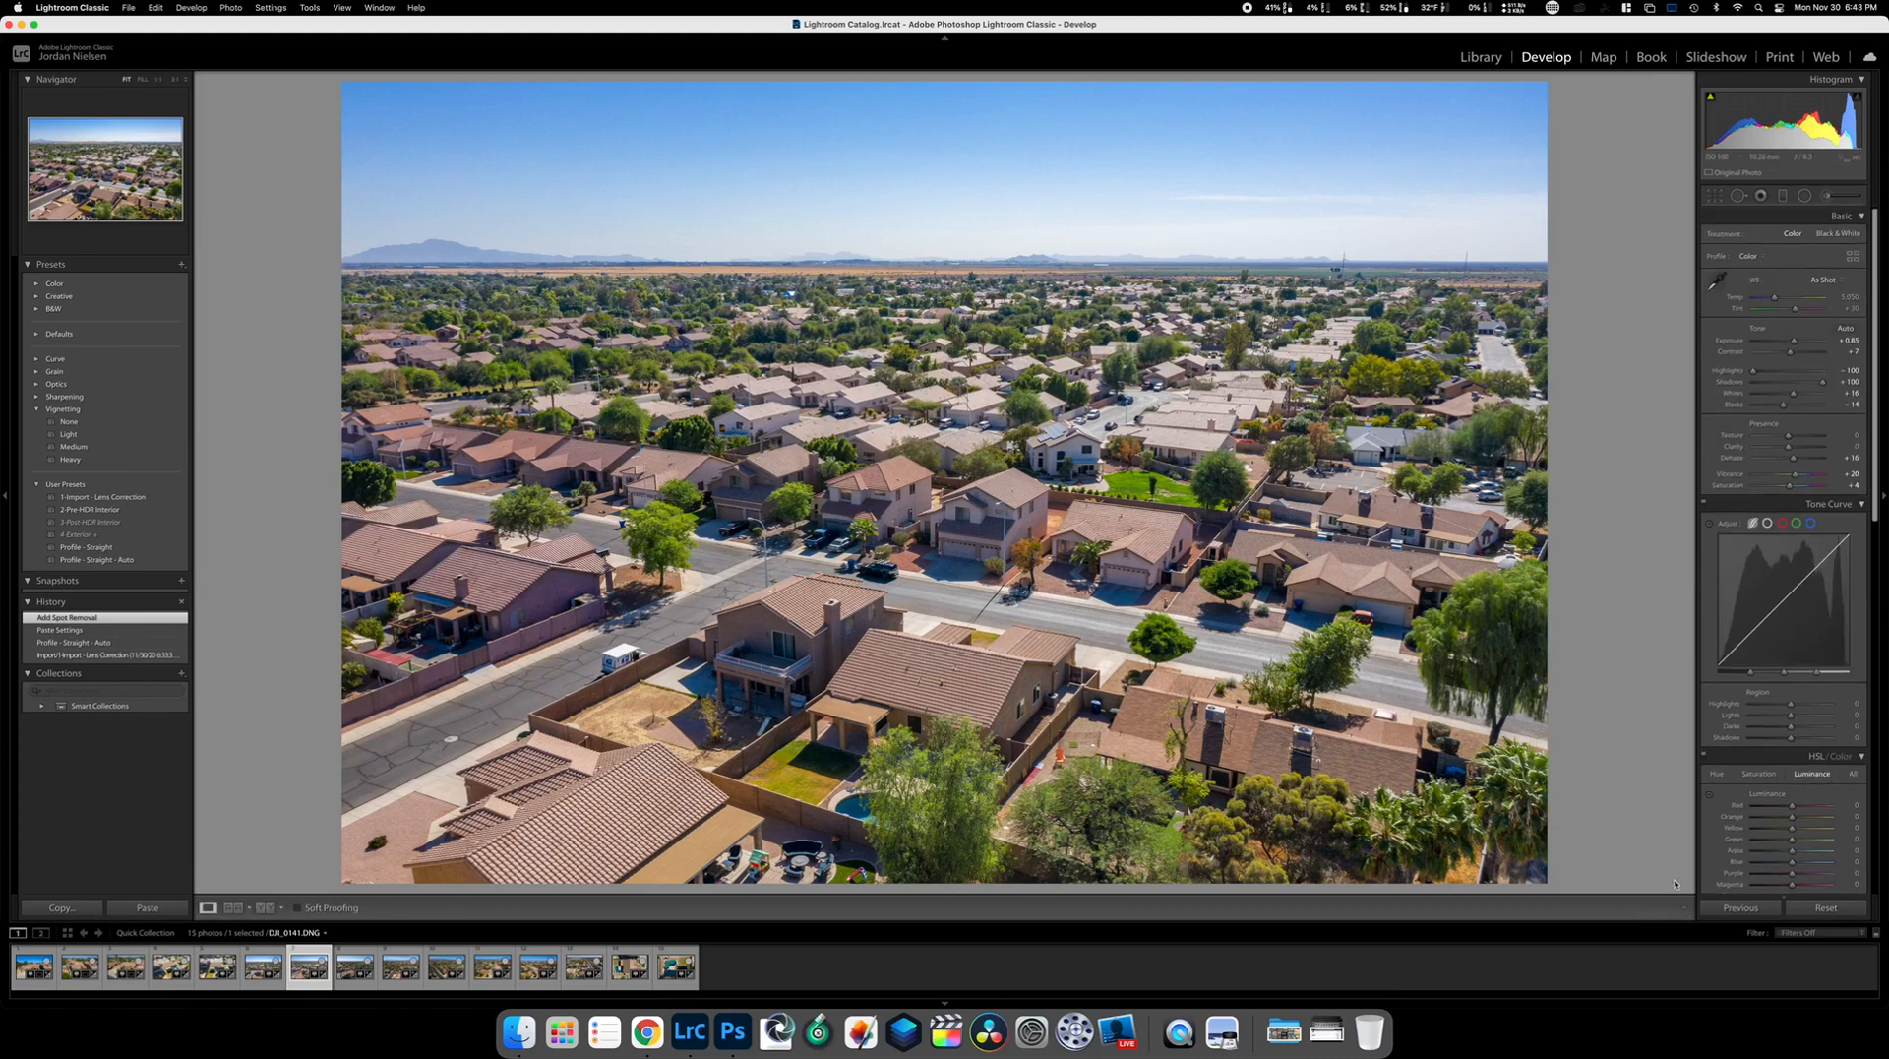
key("Right")
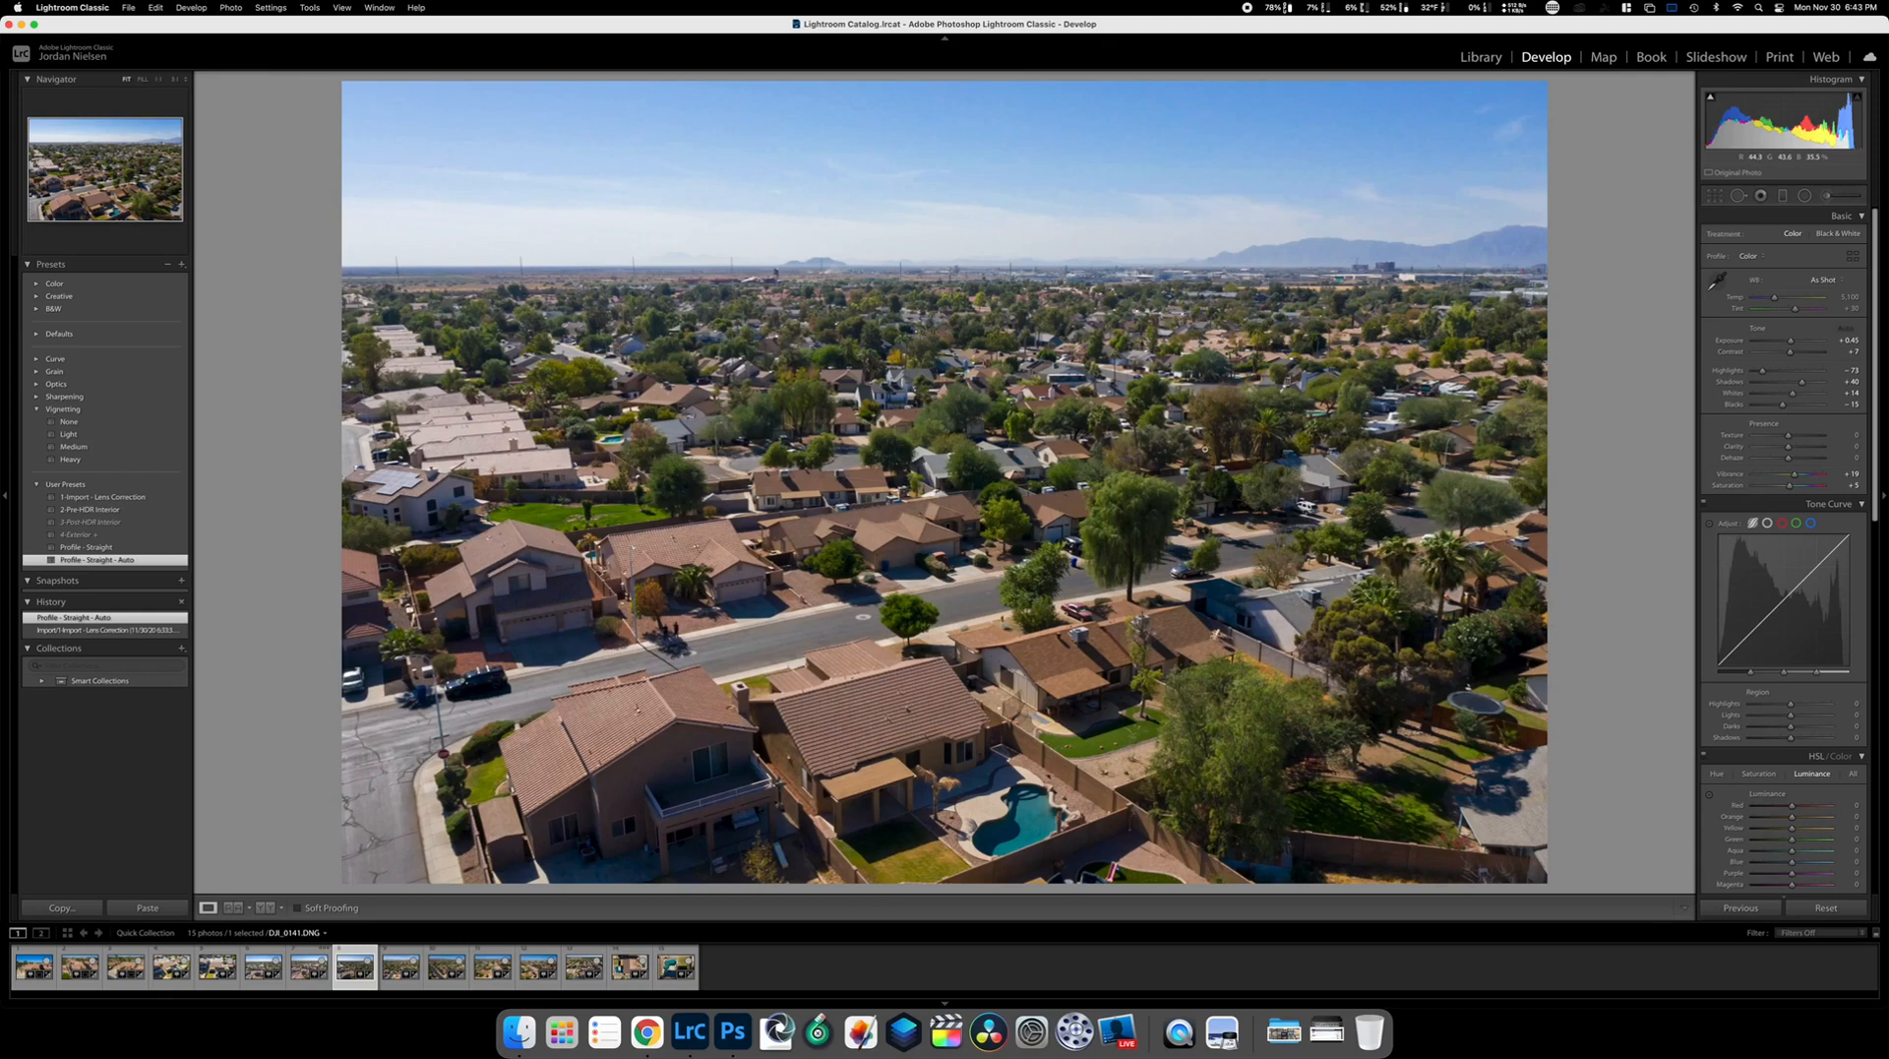
left_click(147, 907)
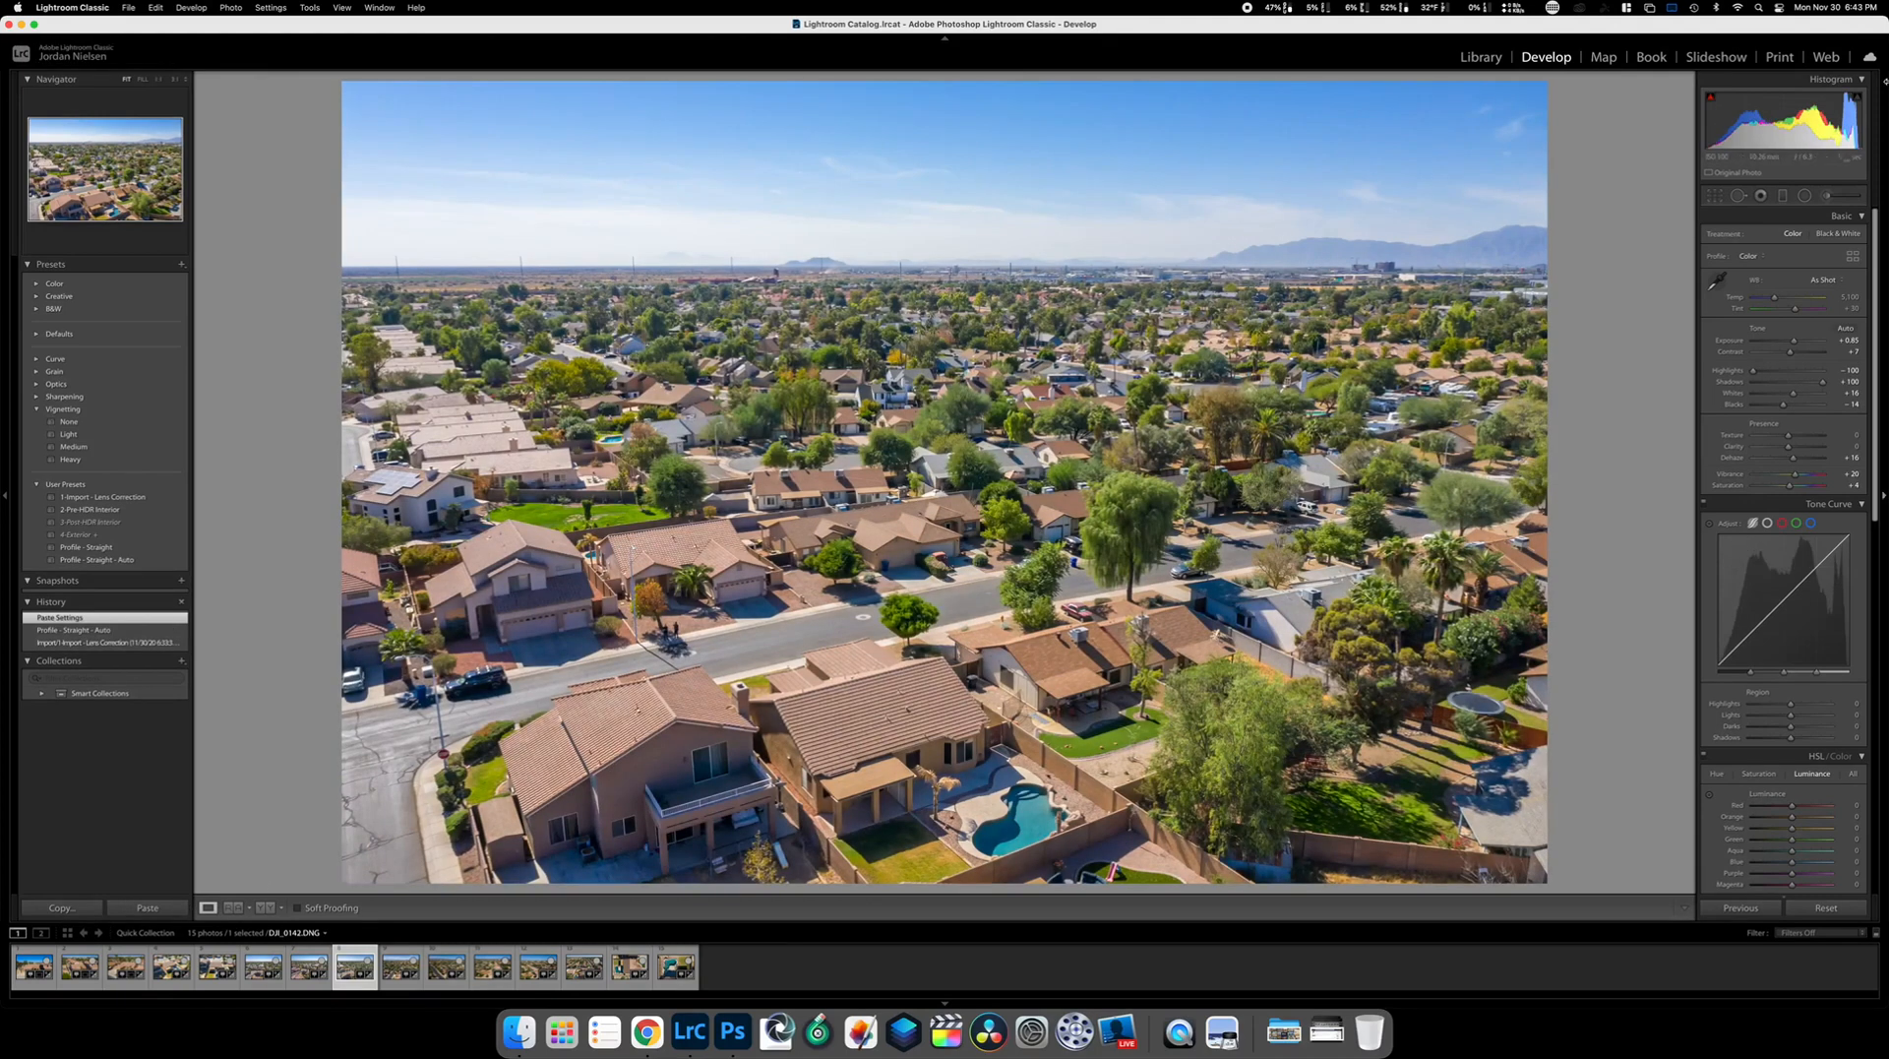
Try healing the roadside people in DJI_0142, undo that stroke, and advance to DJI_0143
left_click(1739, 197)
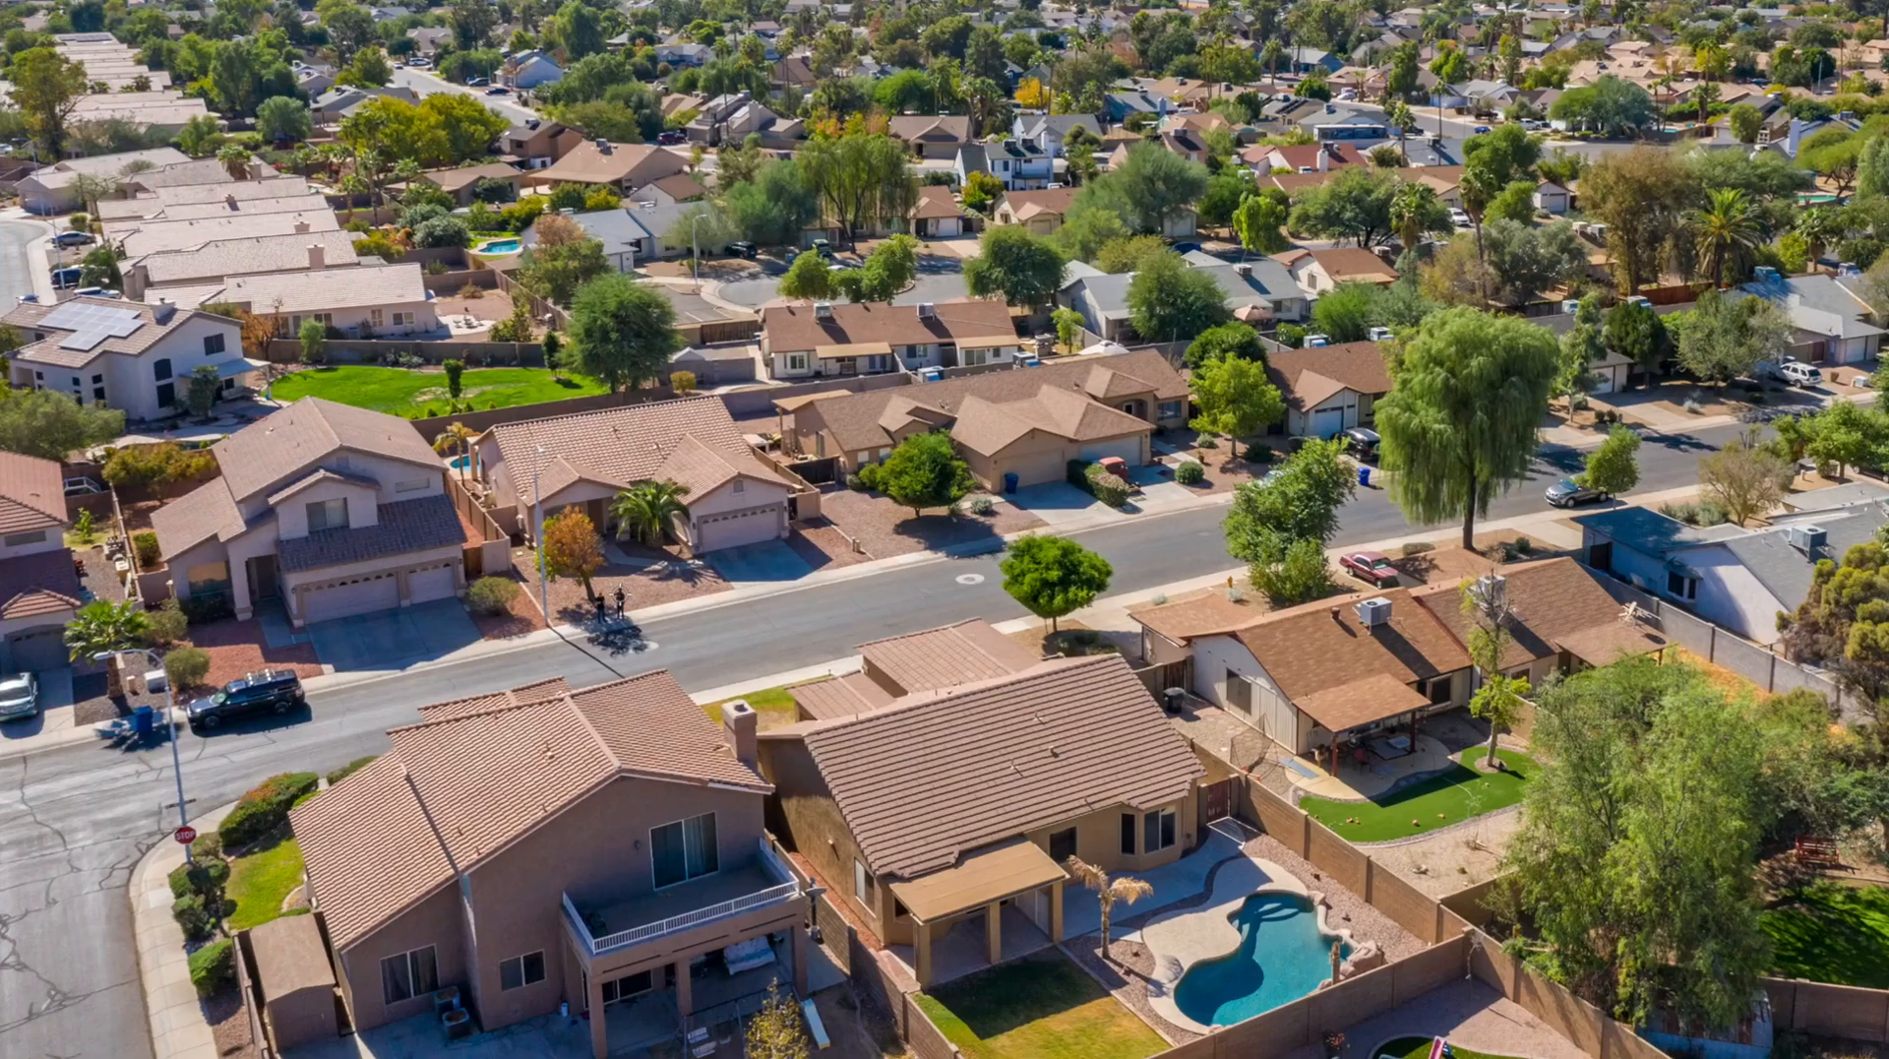
left_click_drag(676, 624, 603, 604)
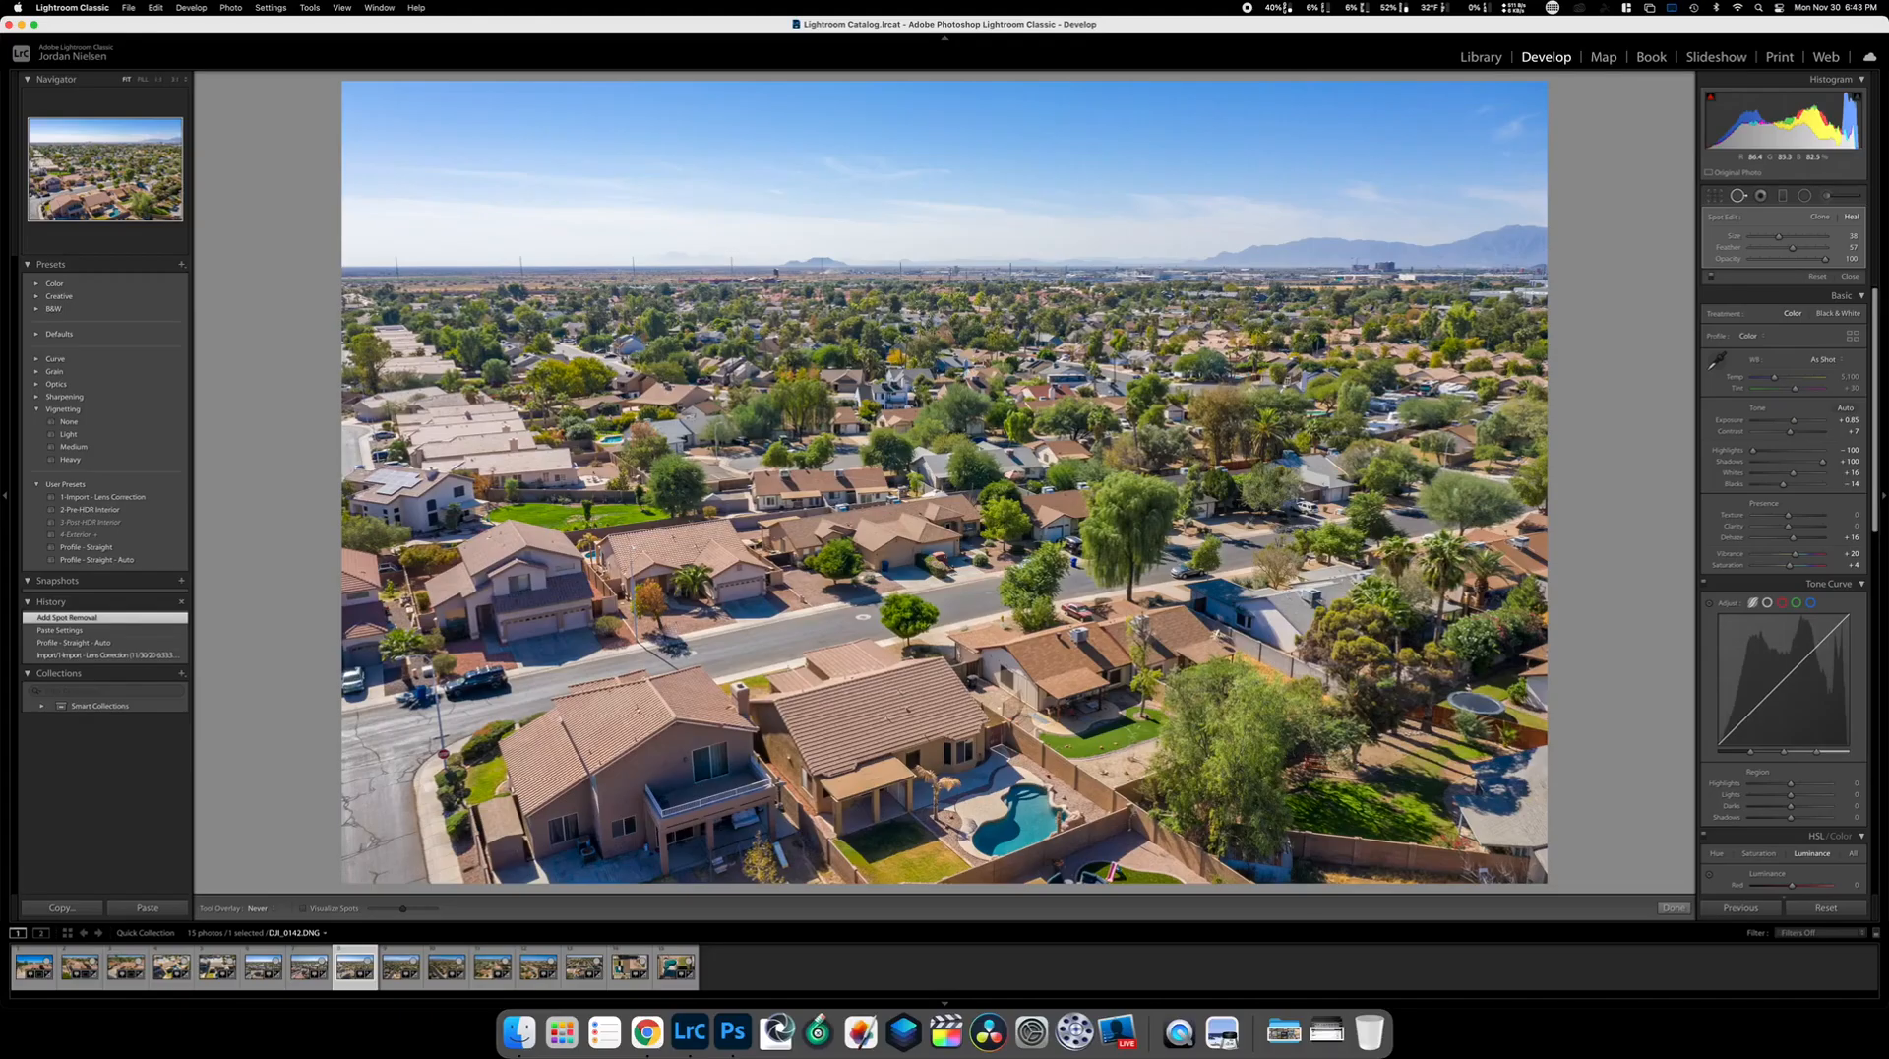
key("super+z")
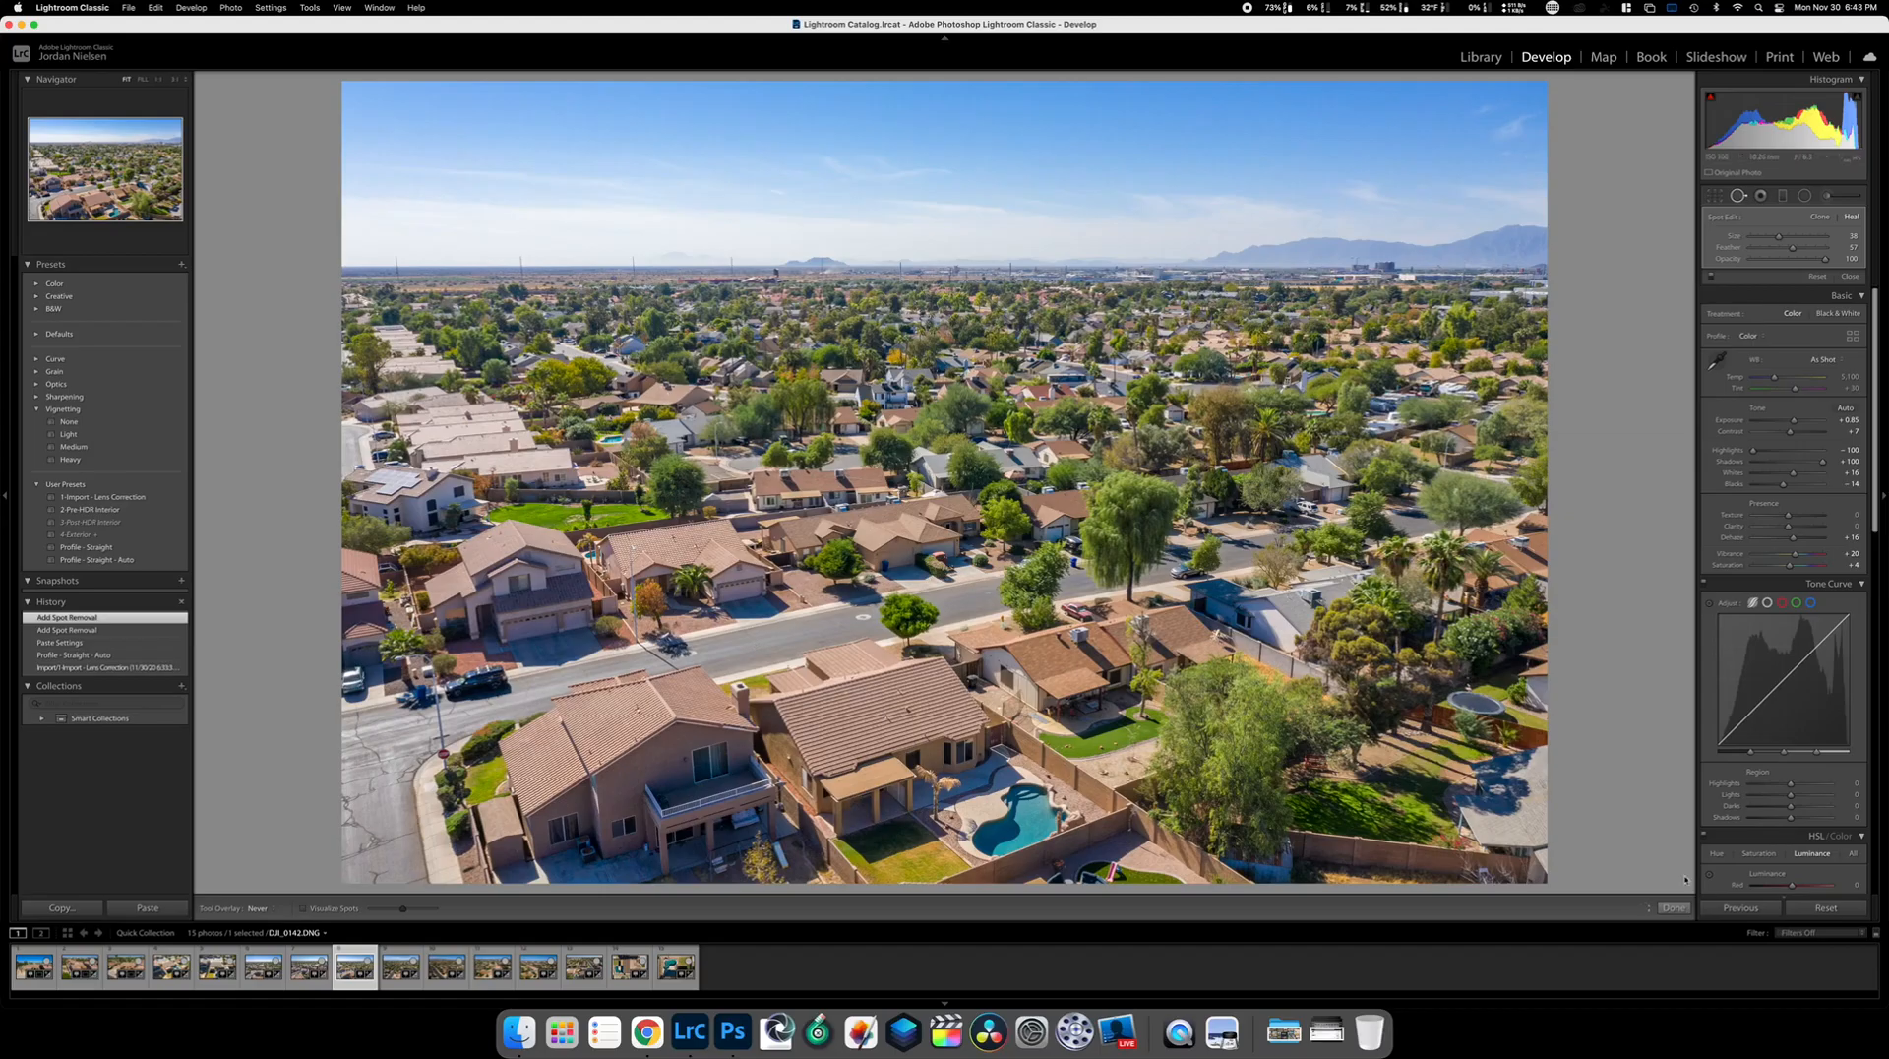
left_click(1673, 907)
key("Right")
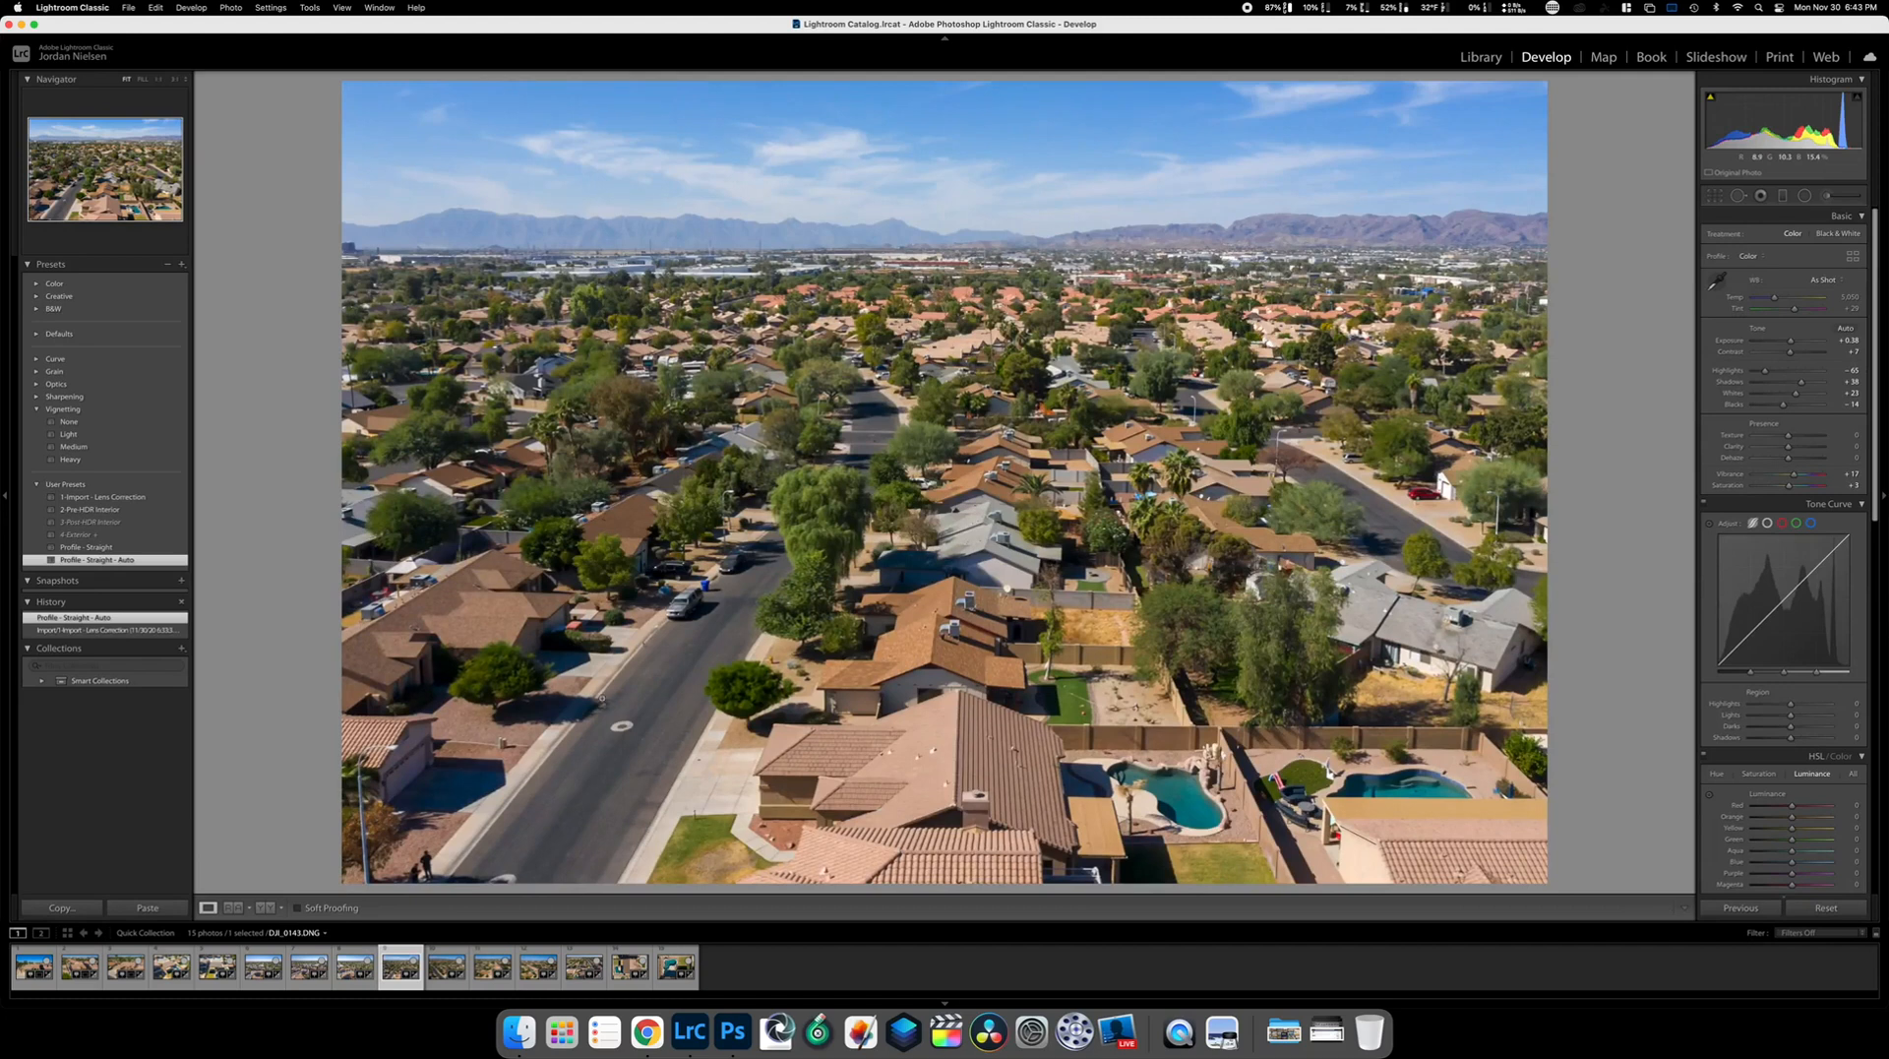
Paste the edits onto DJI_0143 and paint out the two people at lower left
left_click(147, 907)
key("Right")
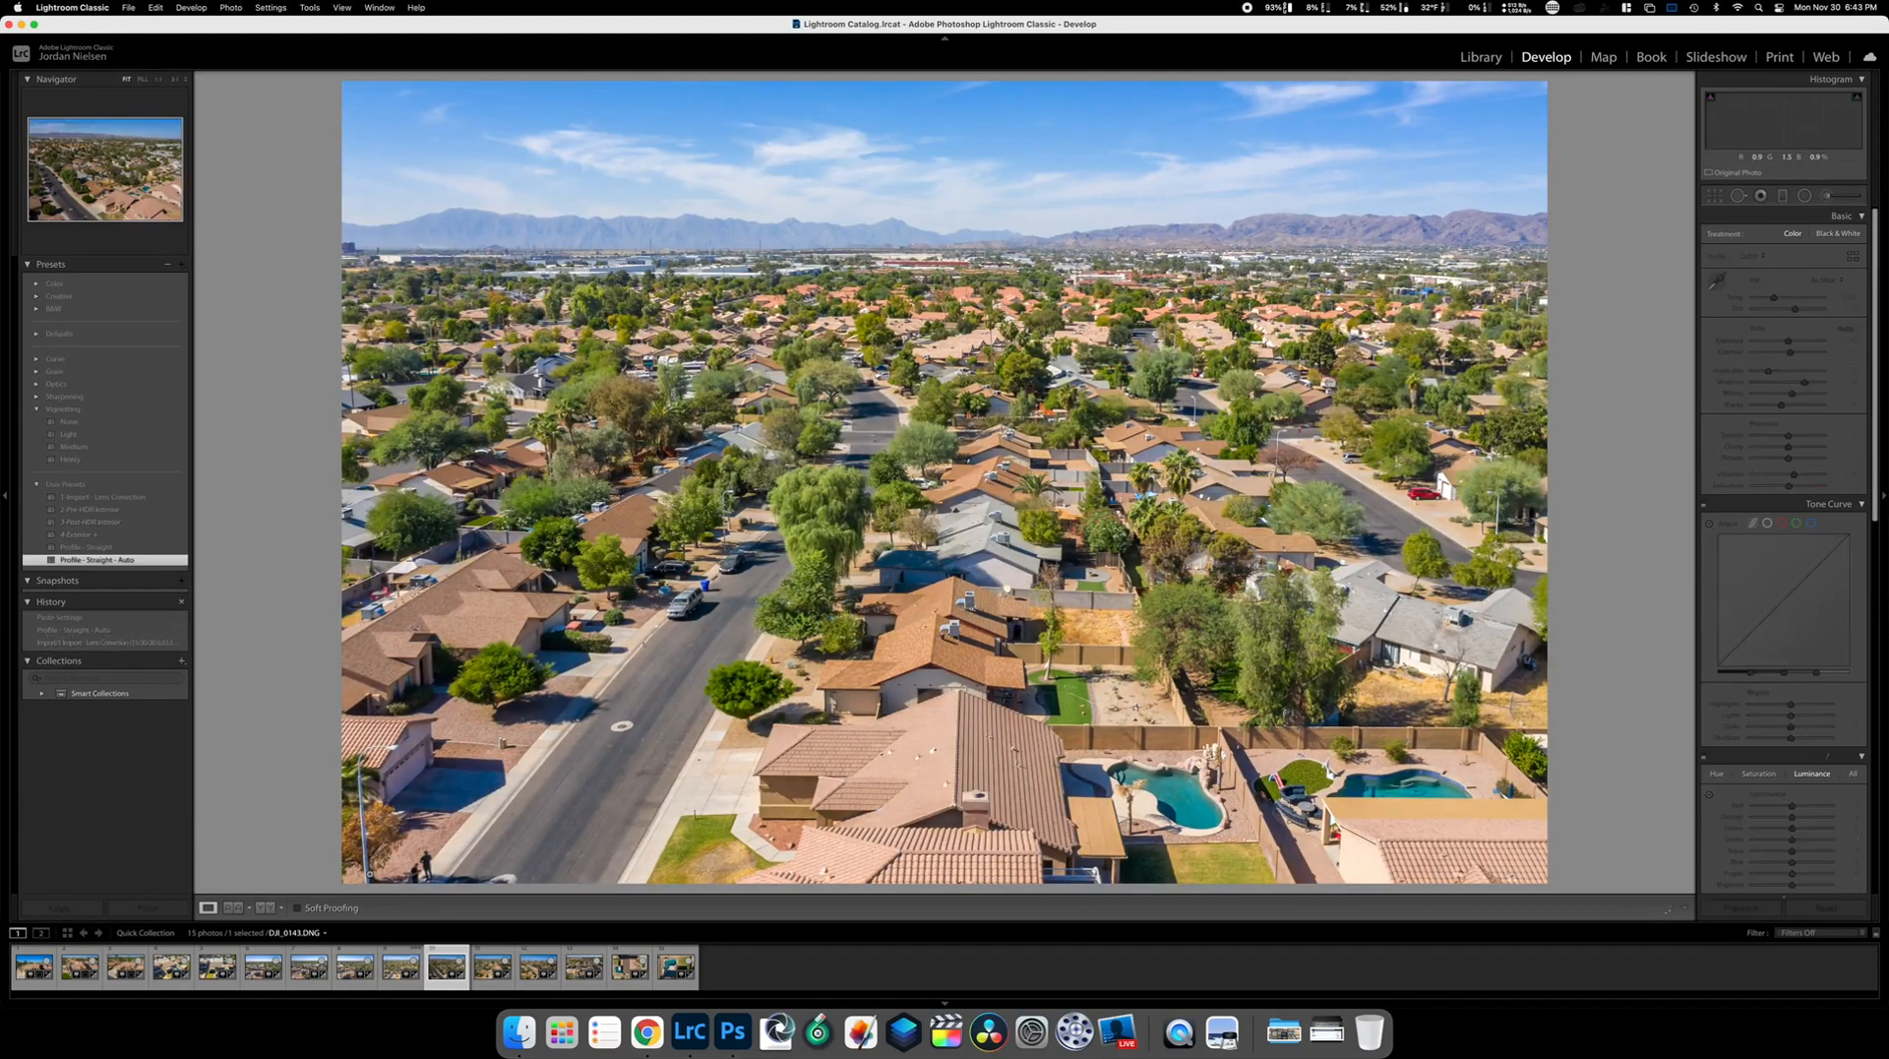
key("Left")
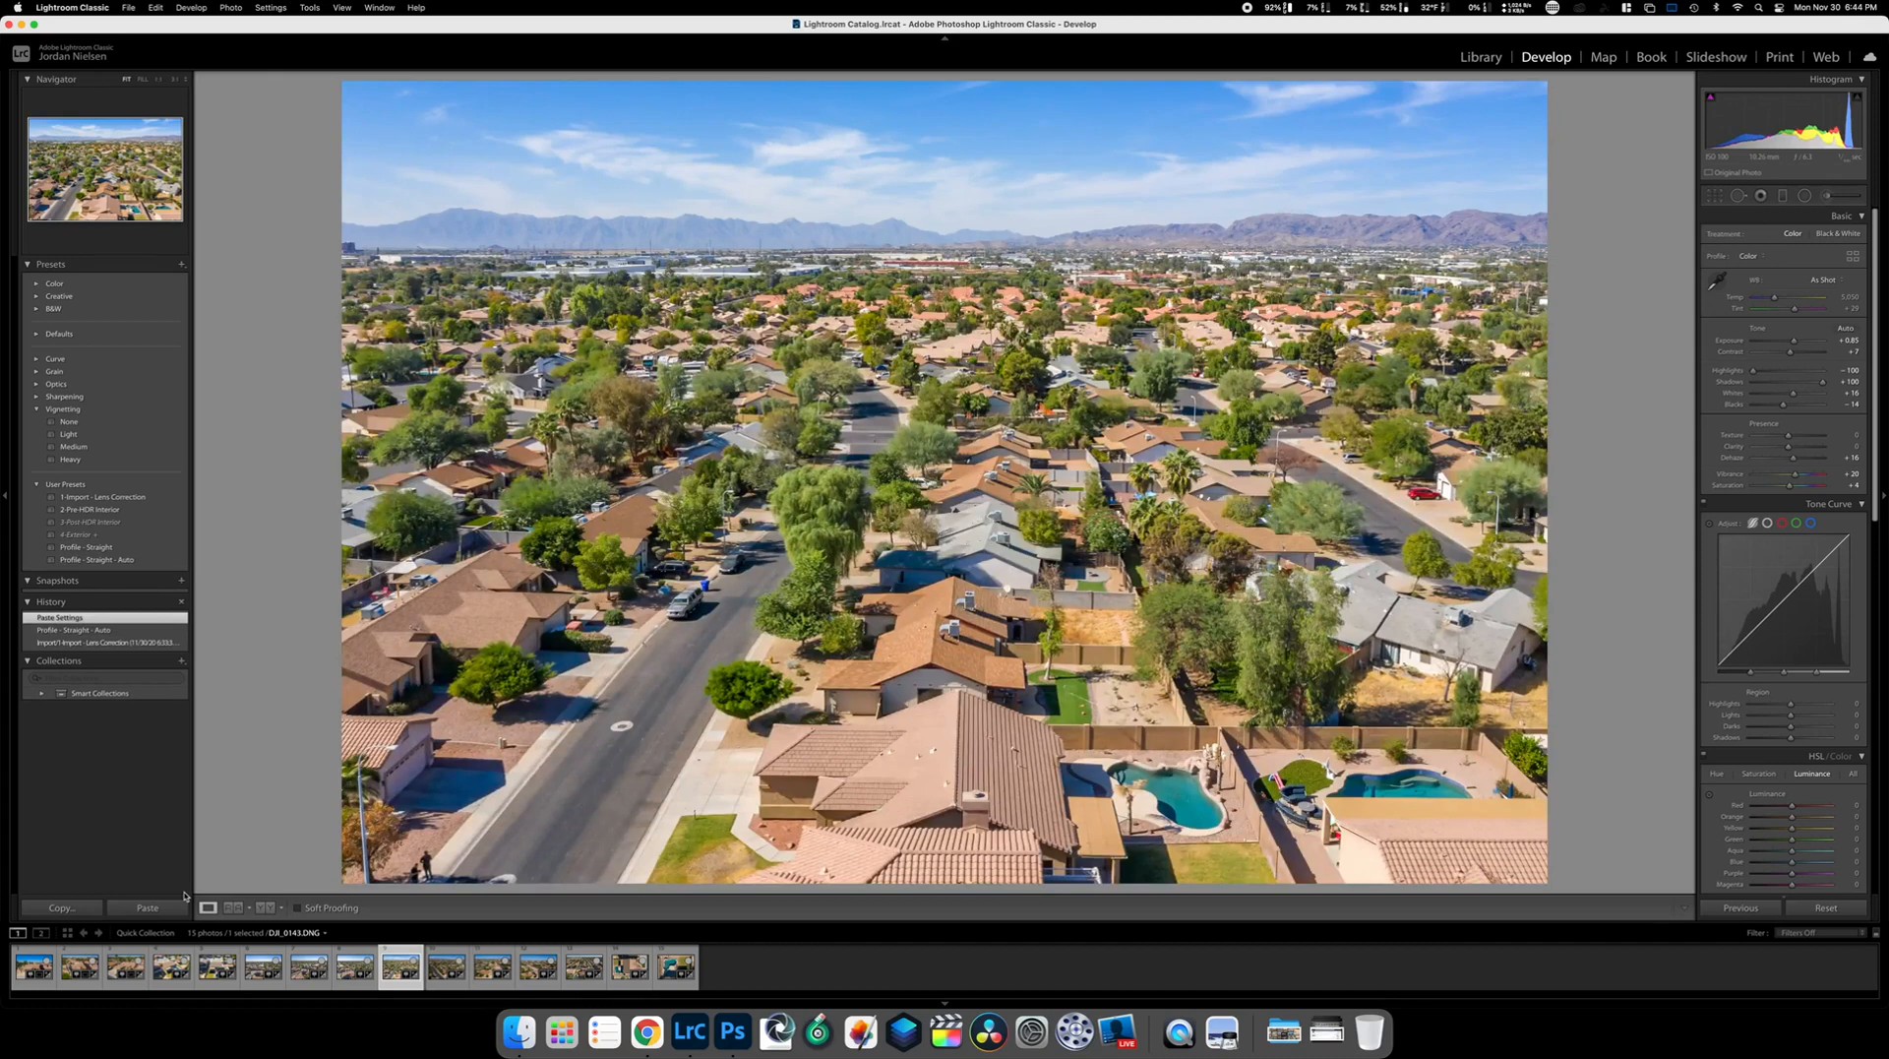
left_click(1740, 195)
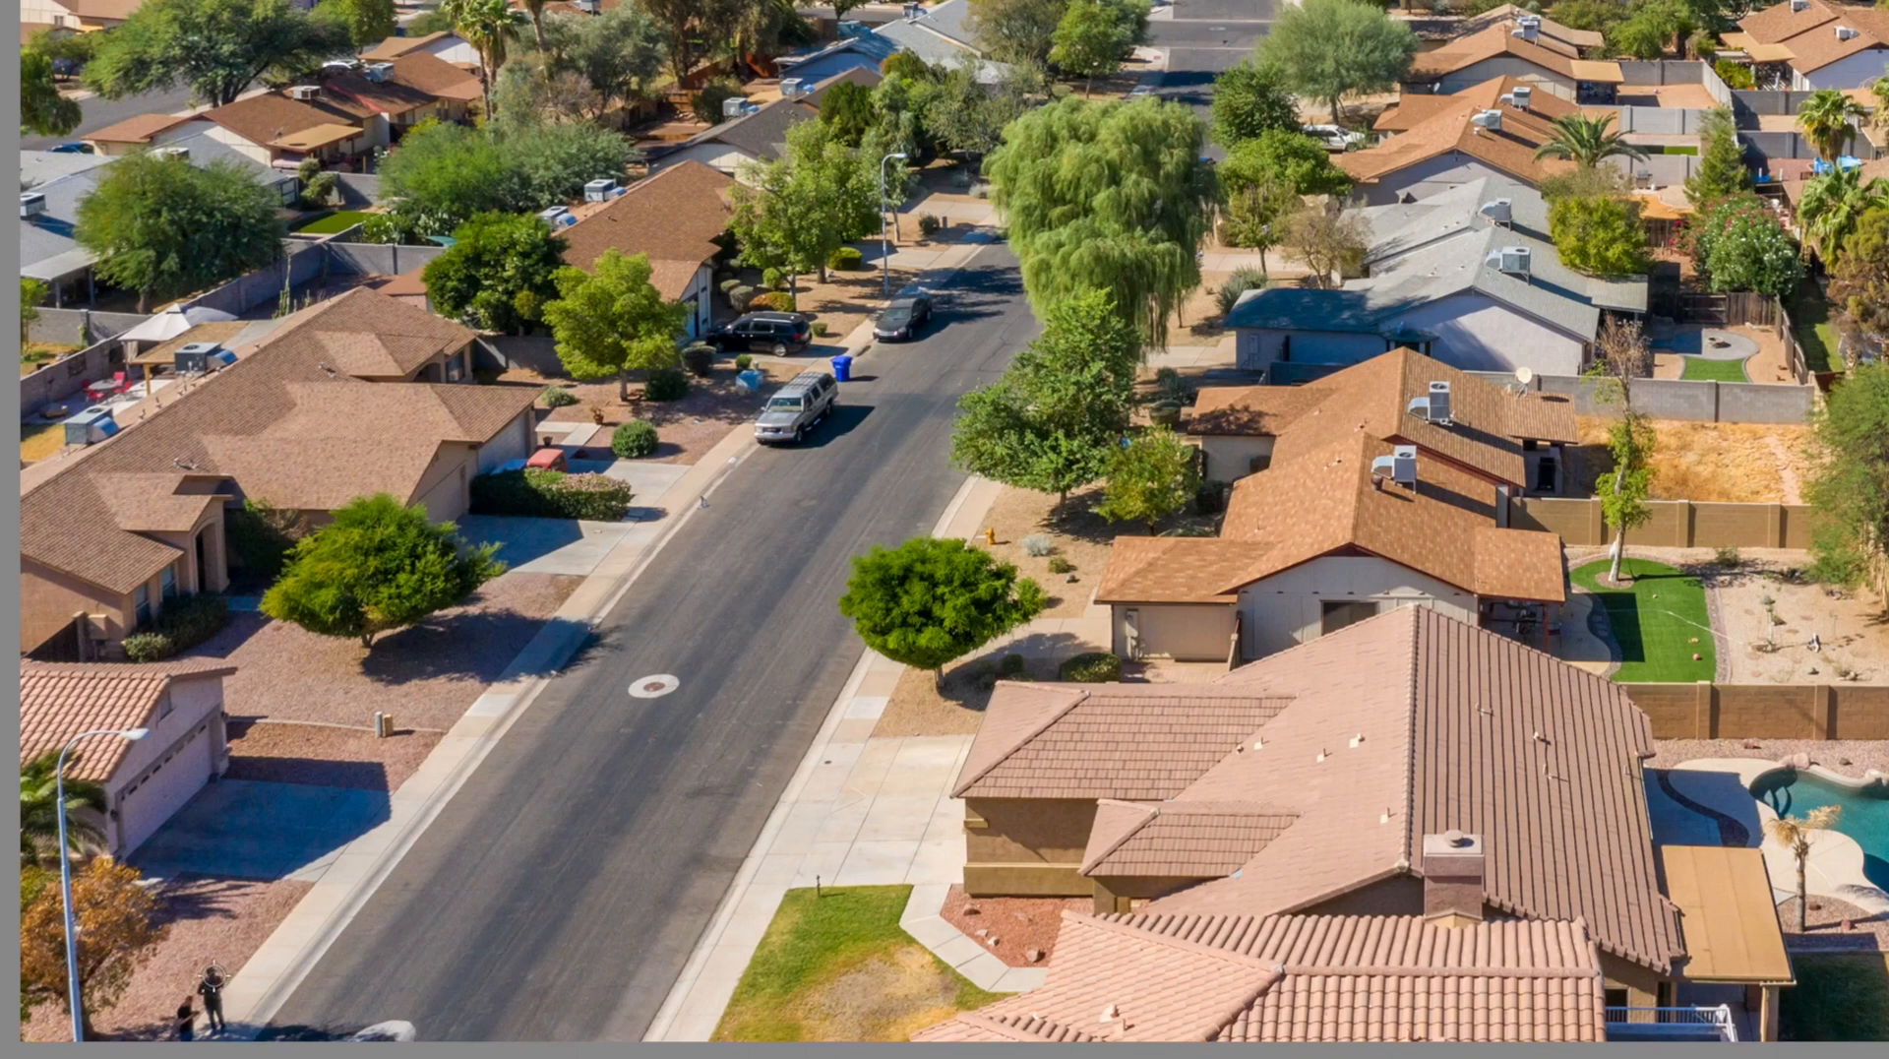
mouse_move(212, 978)
left_mouse_down()
mouse_move(218, 1009)
mouse_move(197, 994)
mouse_move(183, 1029)
mouse_move(213, 1025)
left_mouse_up()
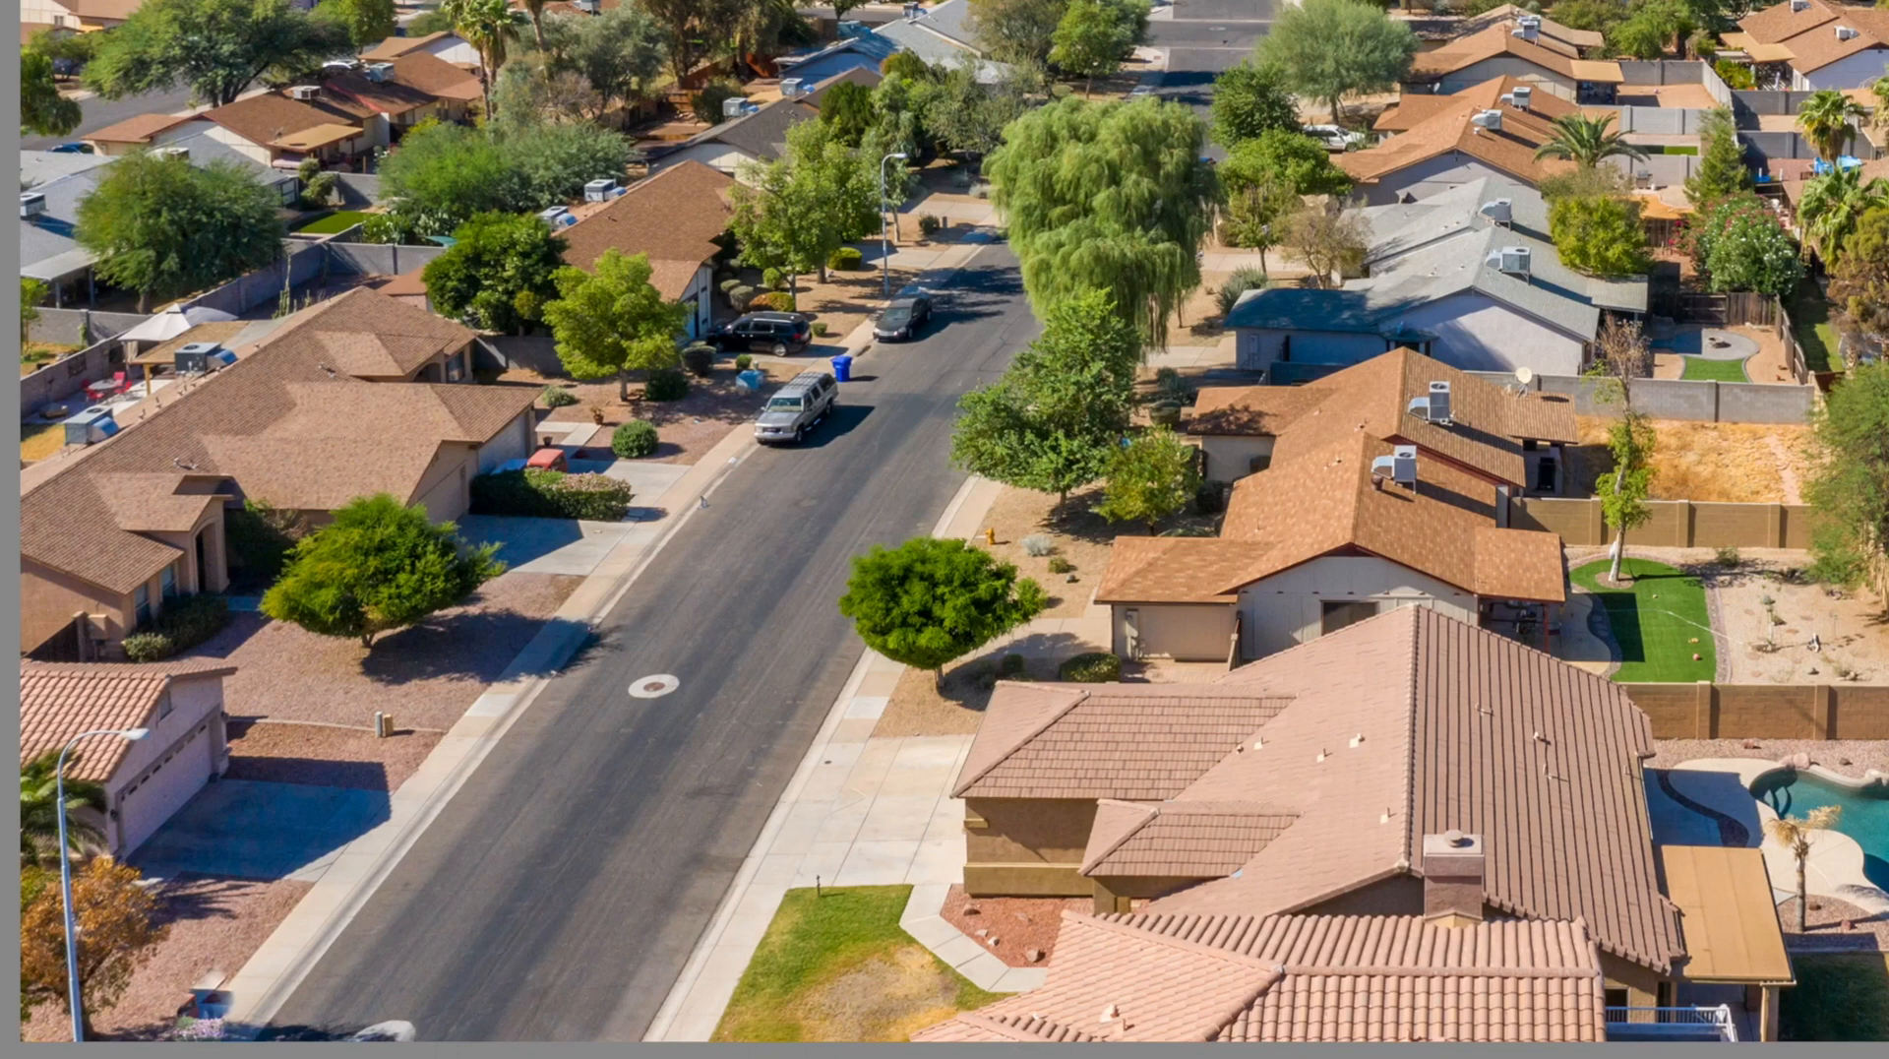
key("Right")
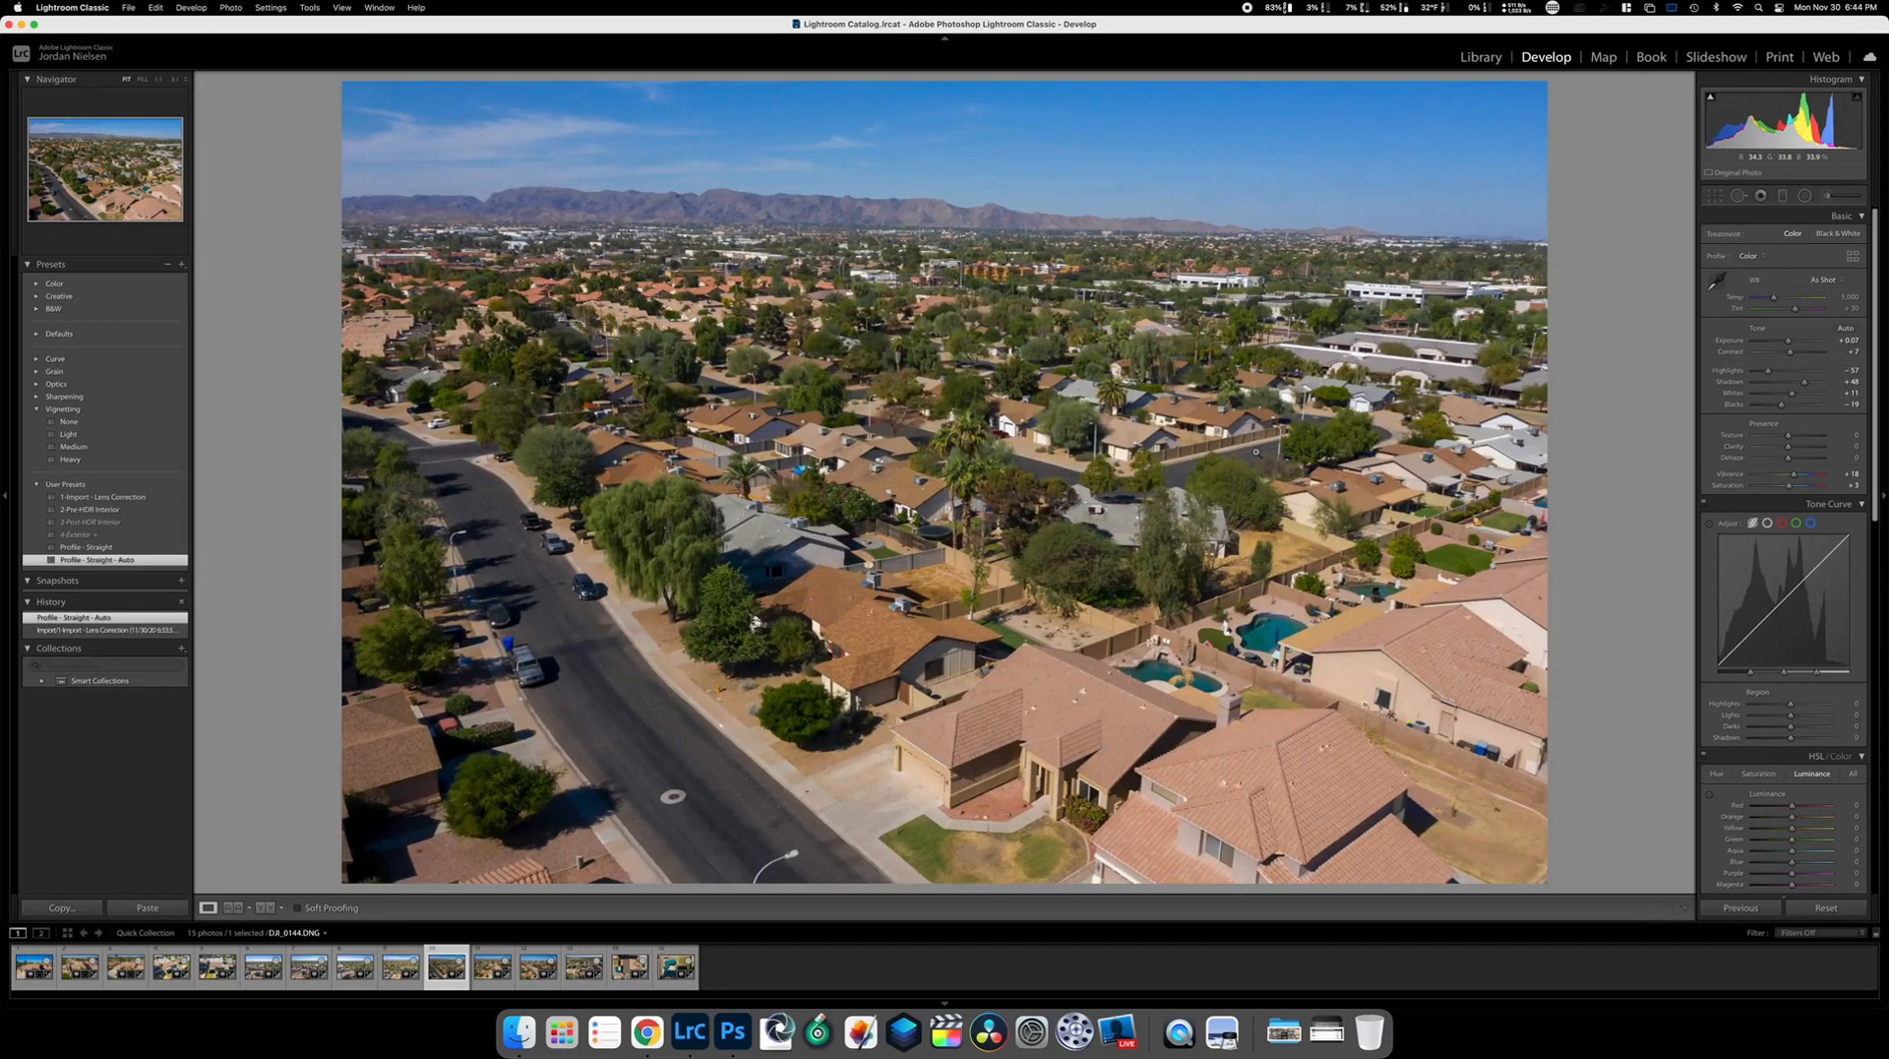
Paste settings onto DJI_0144, set Exposure +0.55 and Temp 5,312, then copy them forward
left_click(183, 907)
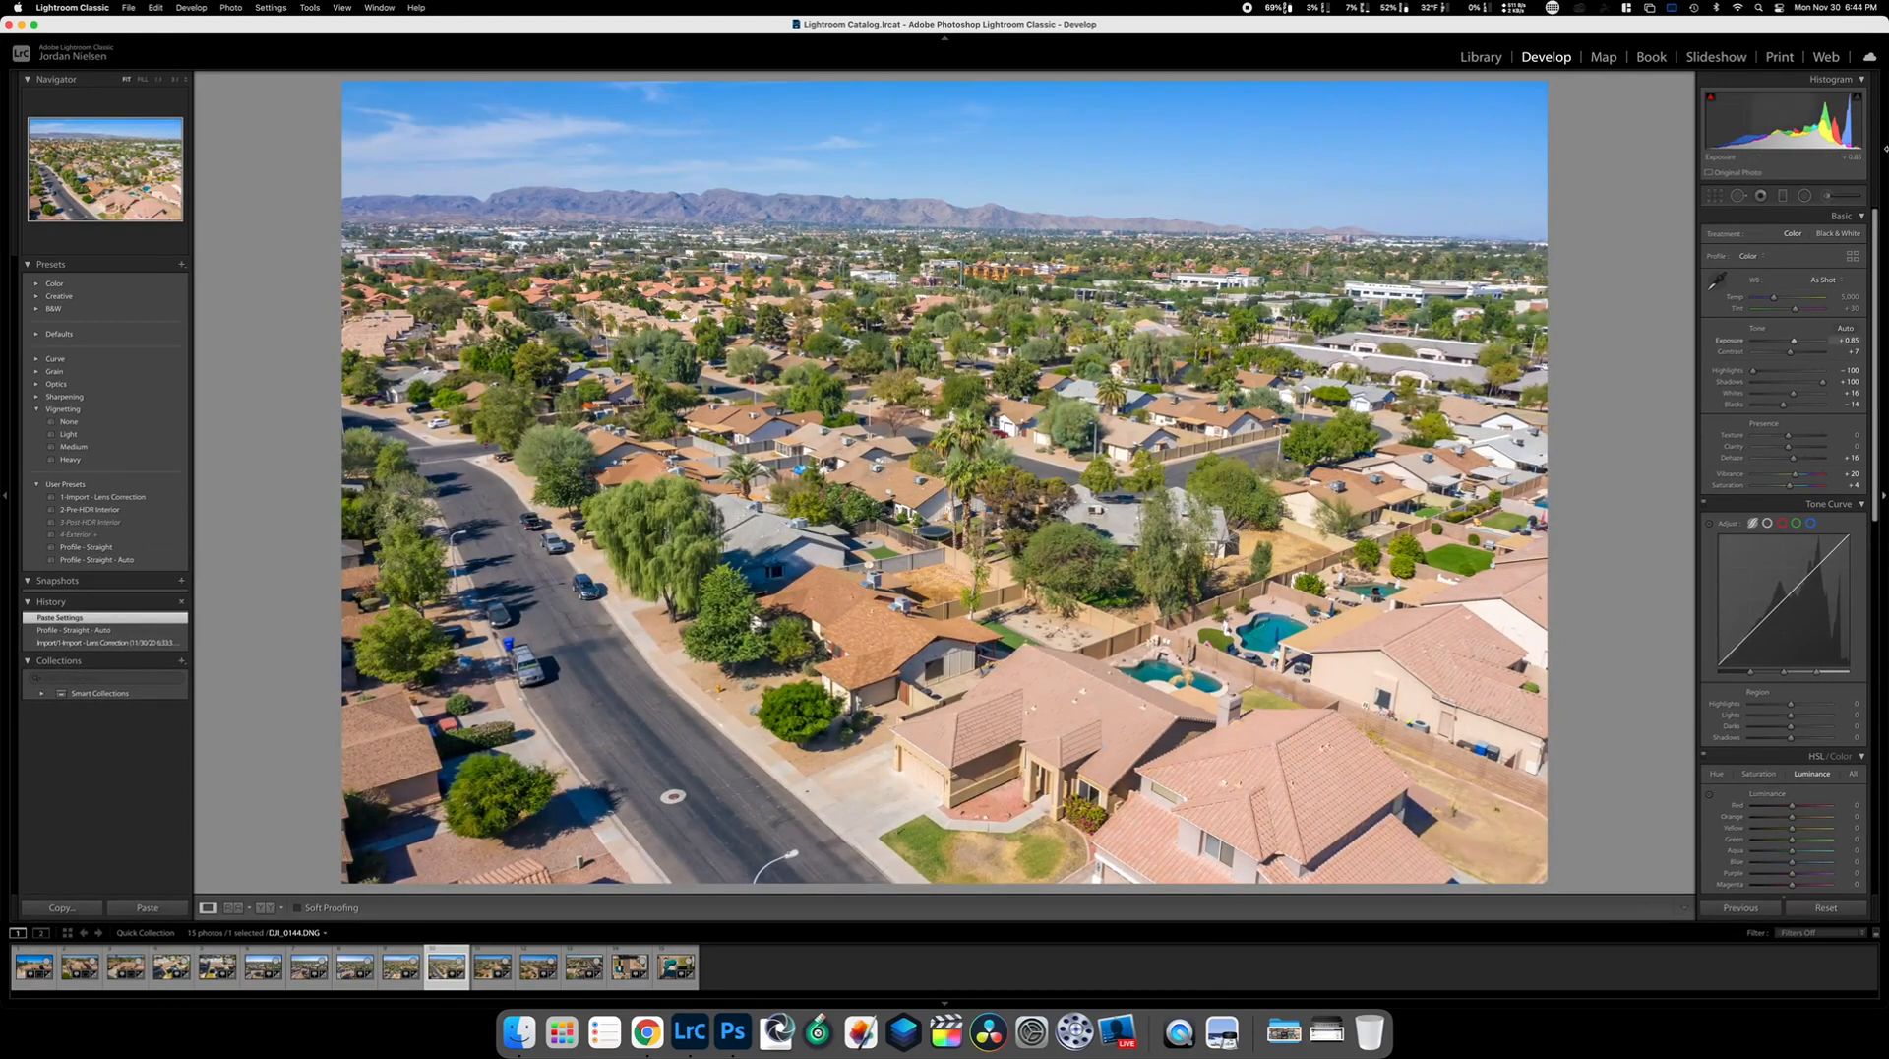
left_click_drag(1794, 342, 1793, 342)
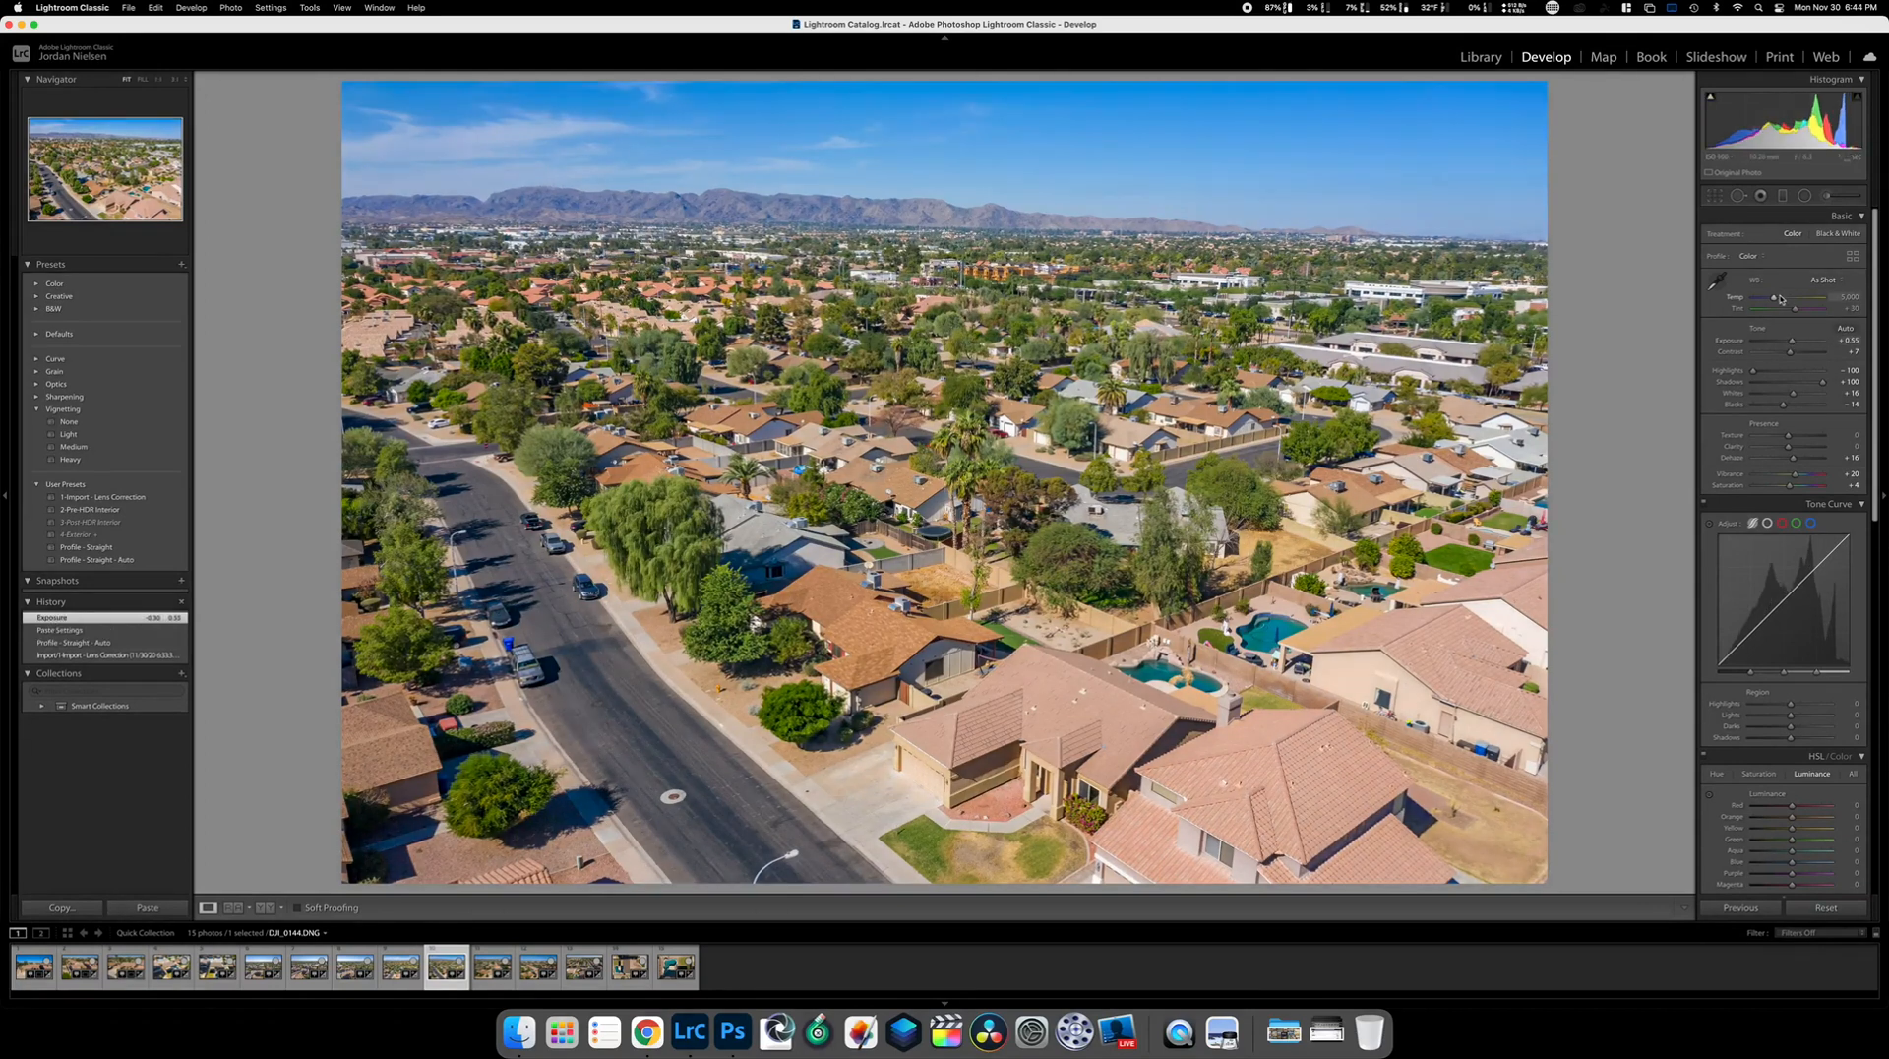
left_click_drag(1779, 301, 1779, 301)
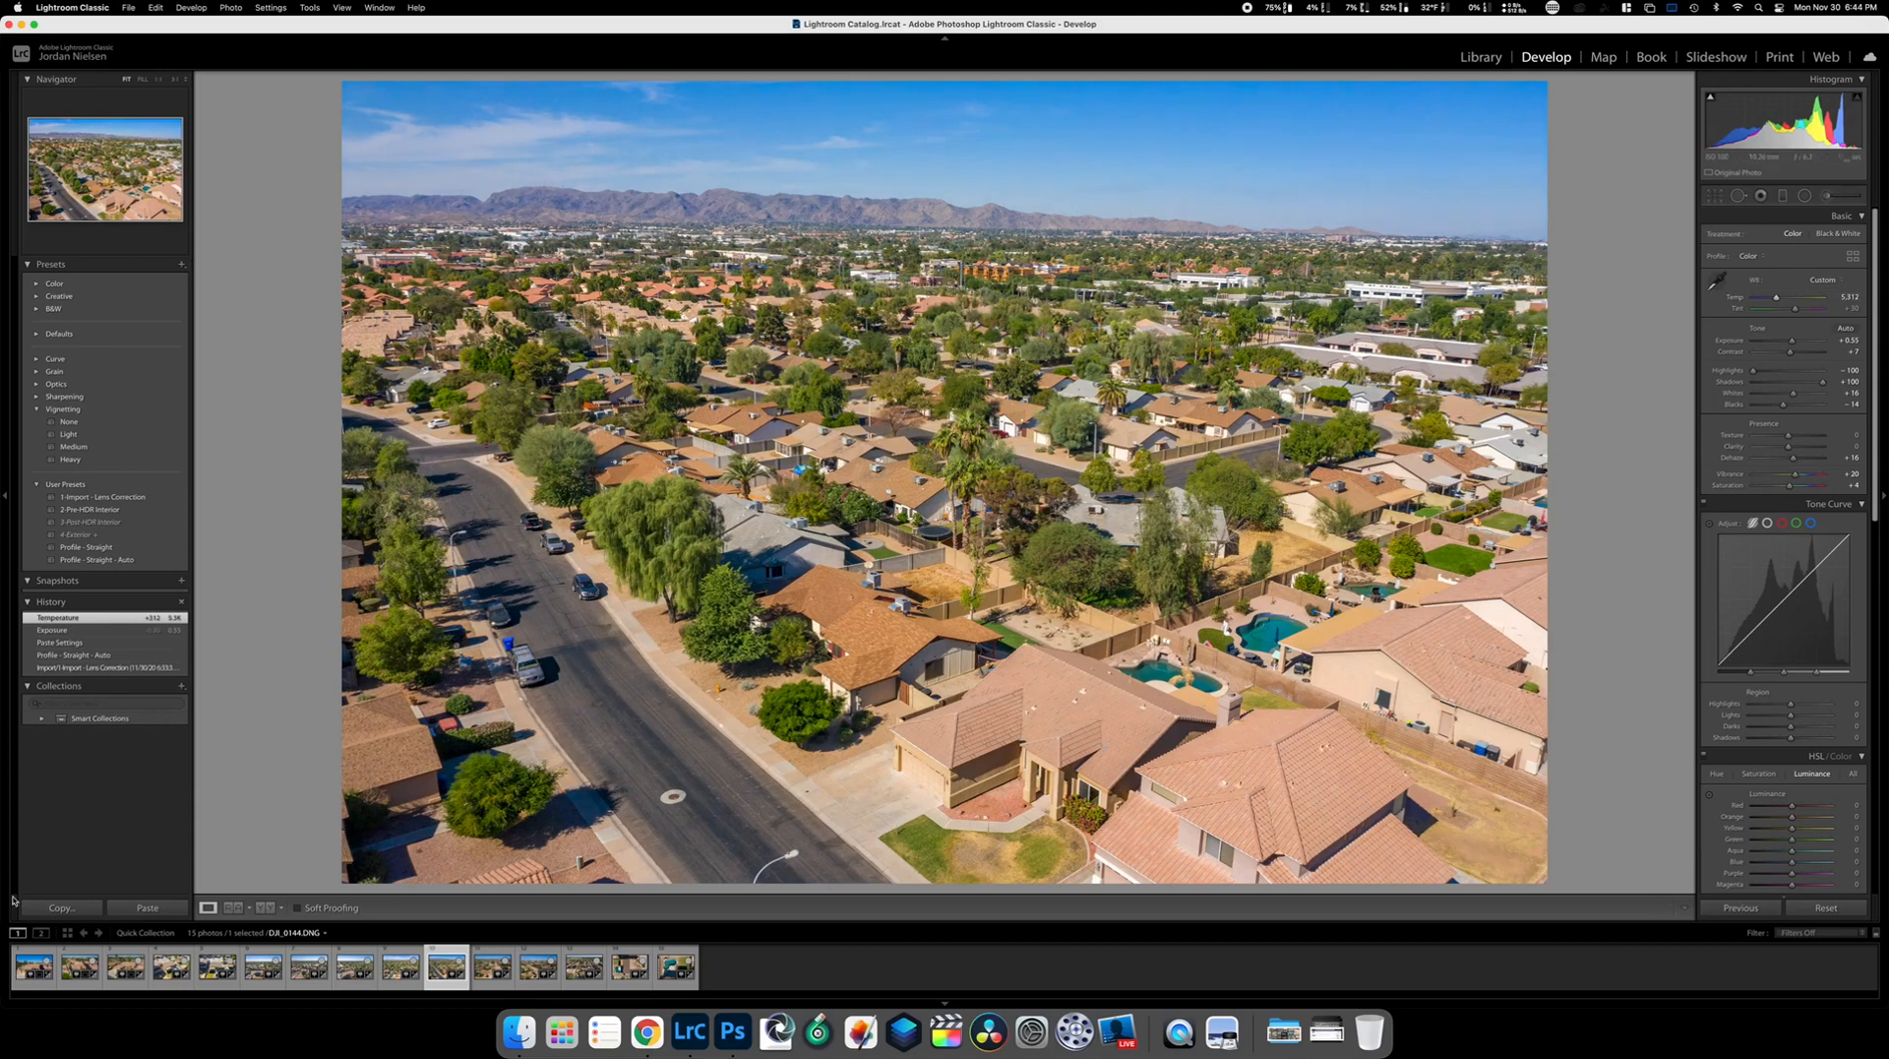
left_click(40, 913)
key("Return")
key("Right")
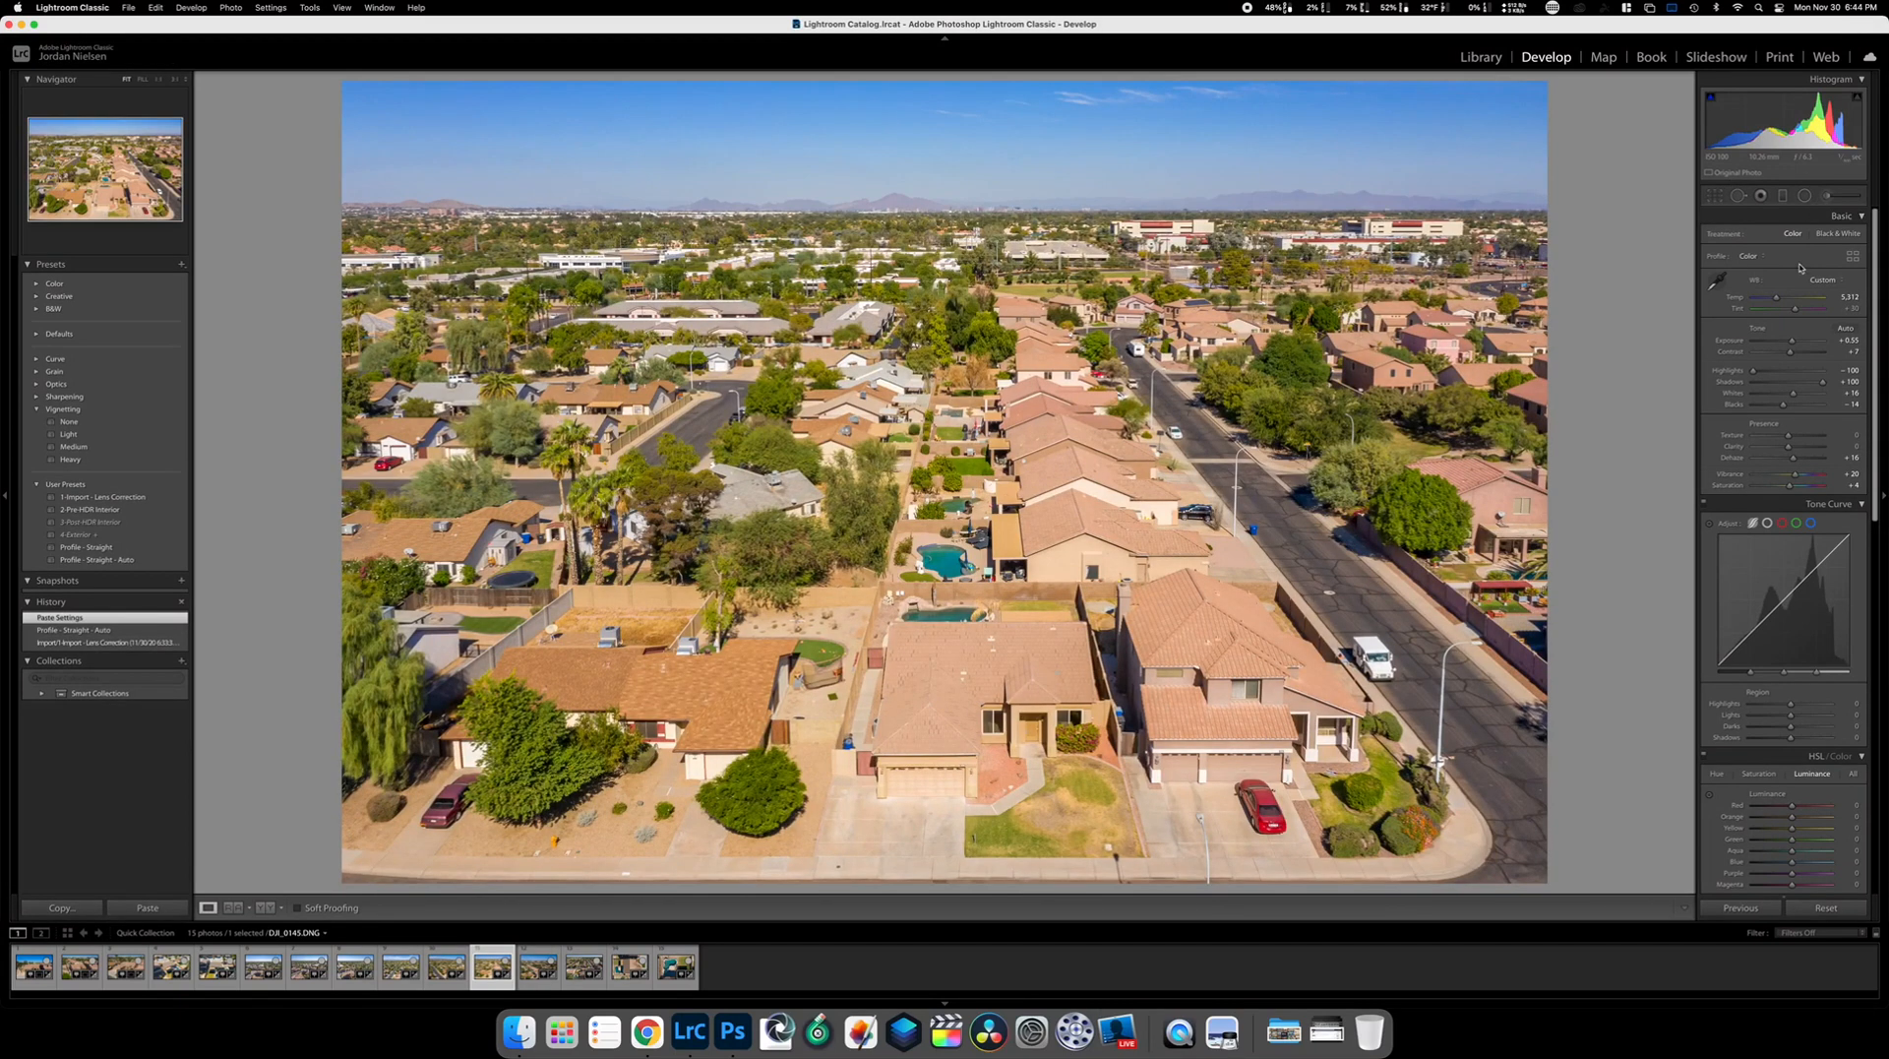
Cool the white balance slightly, copy the settings, and paste them onto the next two photos
left_click_drag(1777, 300, 1777, 299)
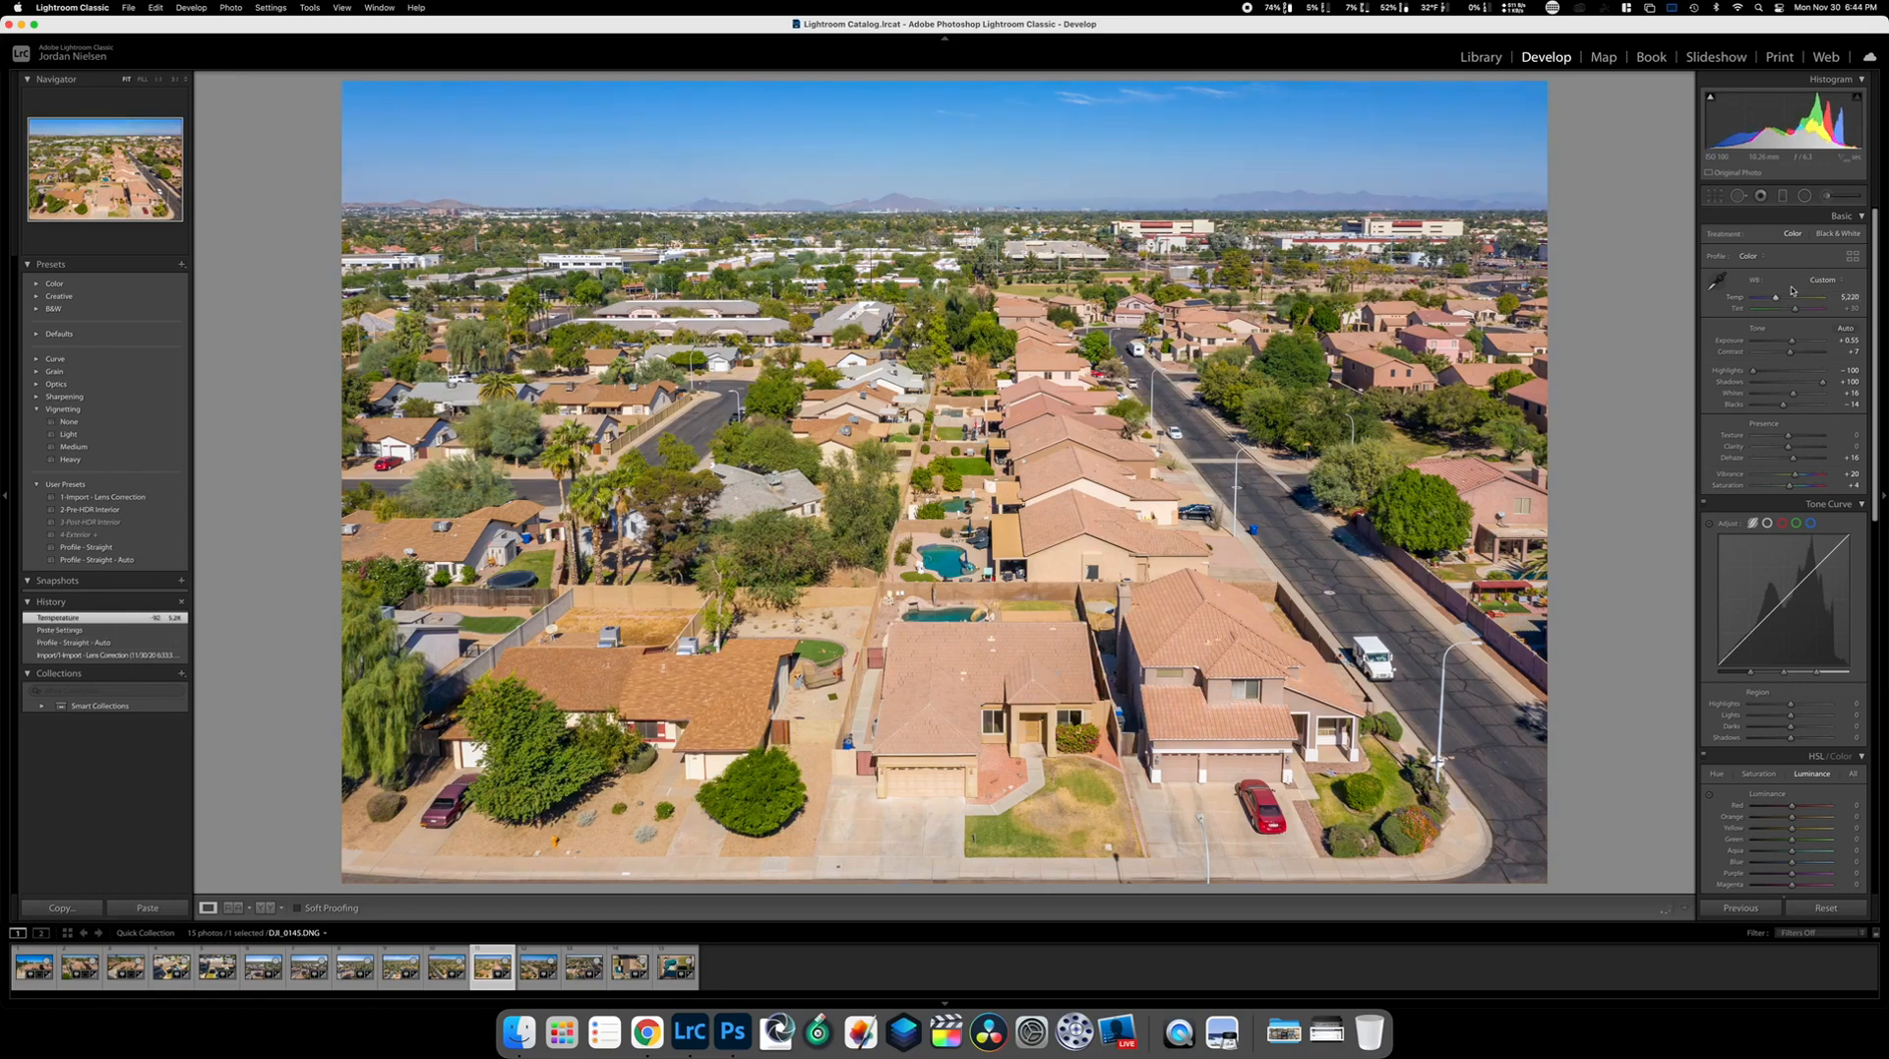
left_click(89, 909)
key("Return")
key("Right")
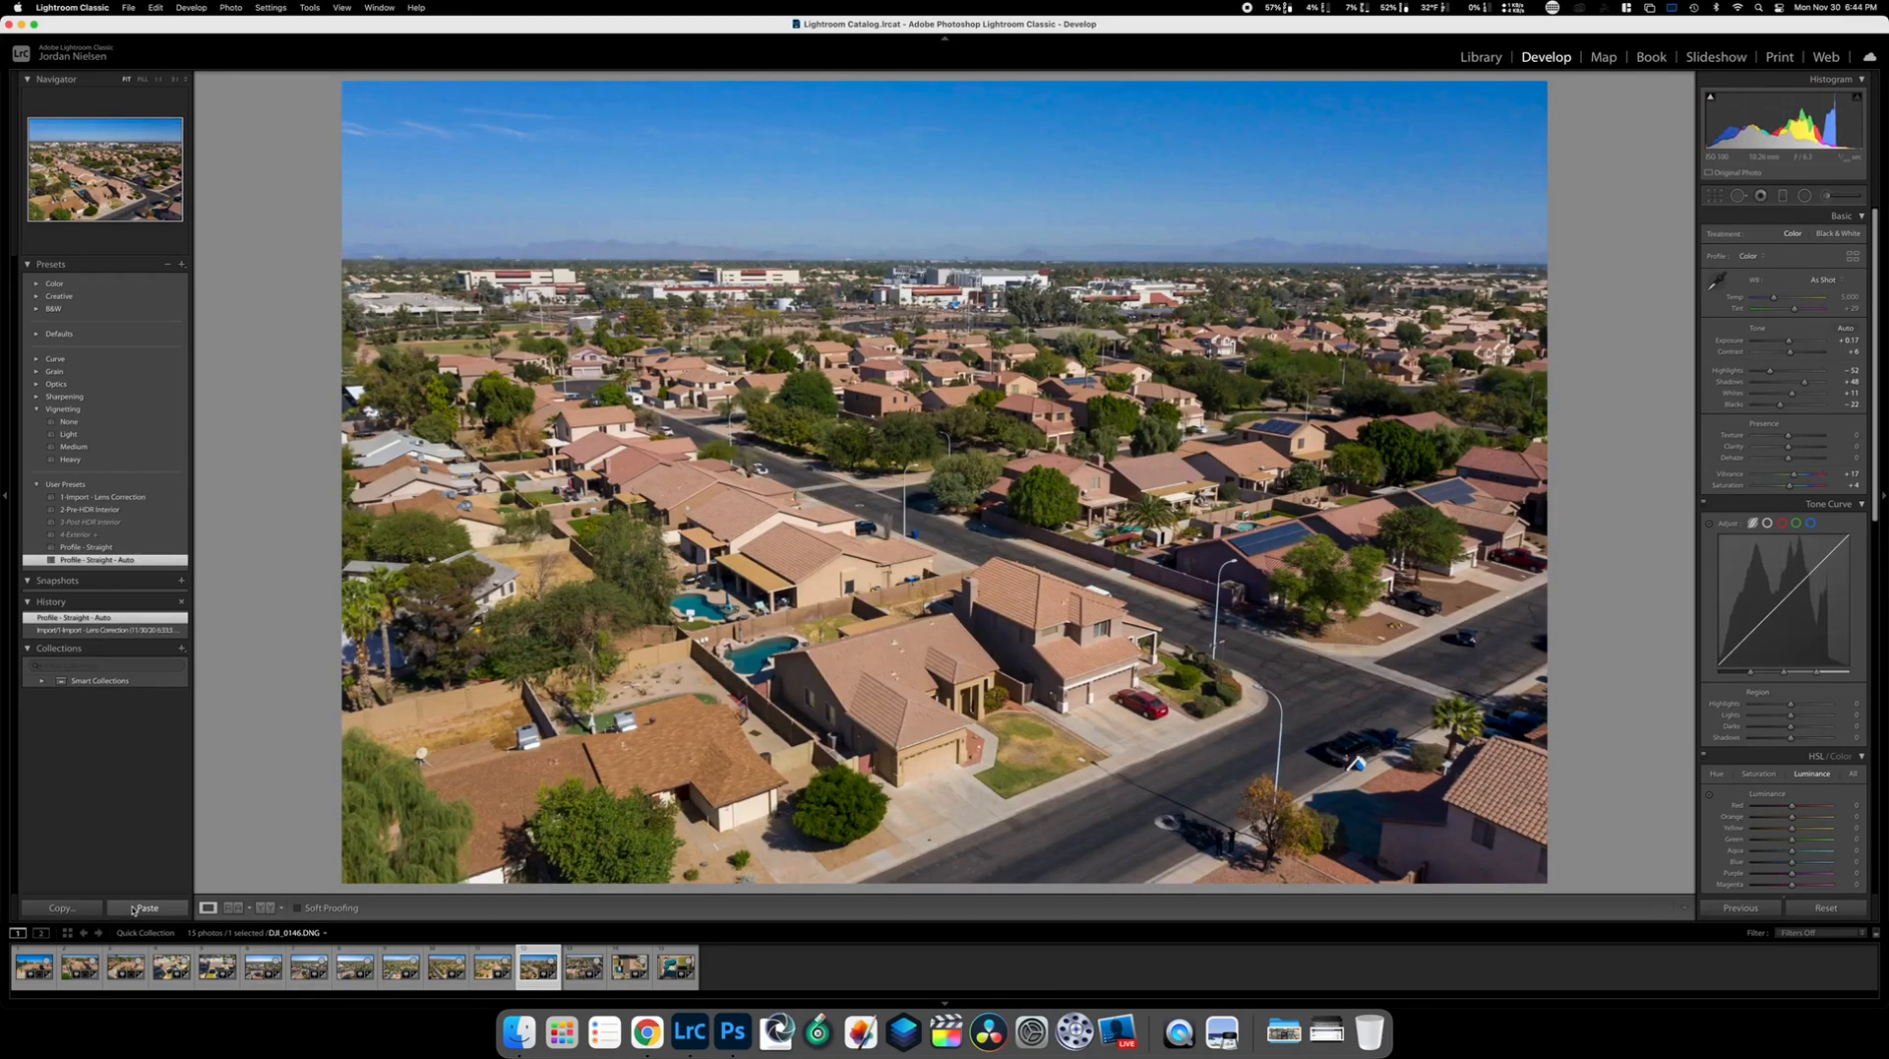
left_click(129, 908)
key("Right")
key("Right")
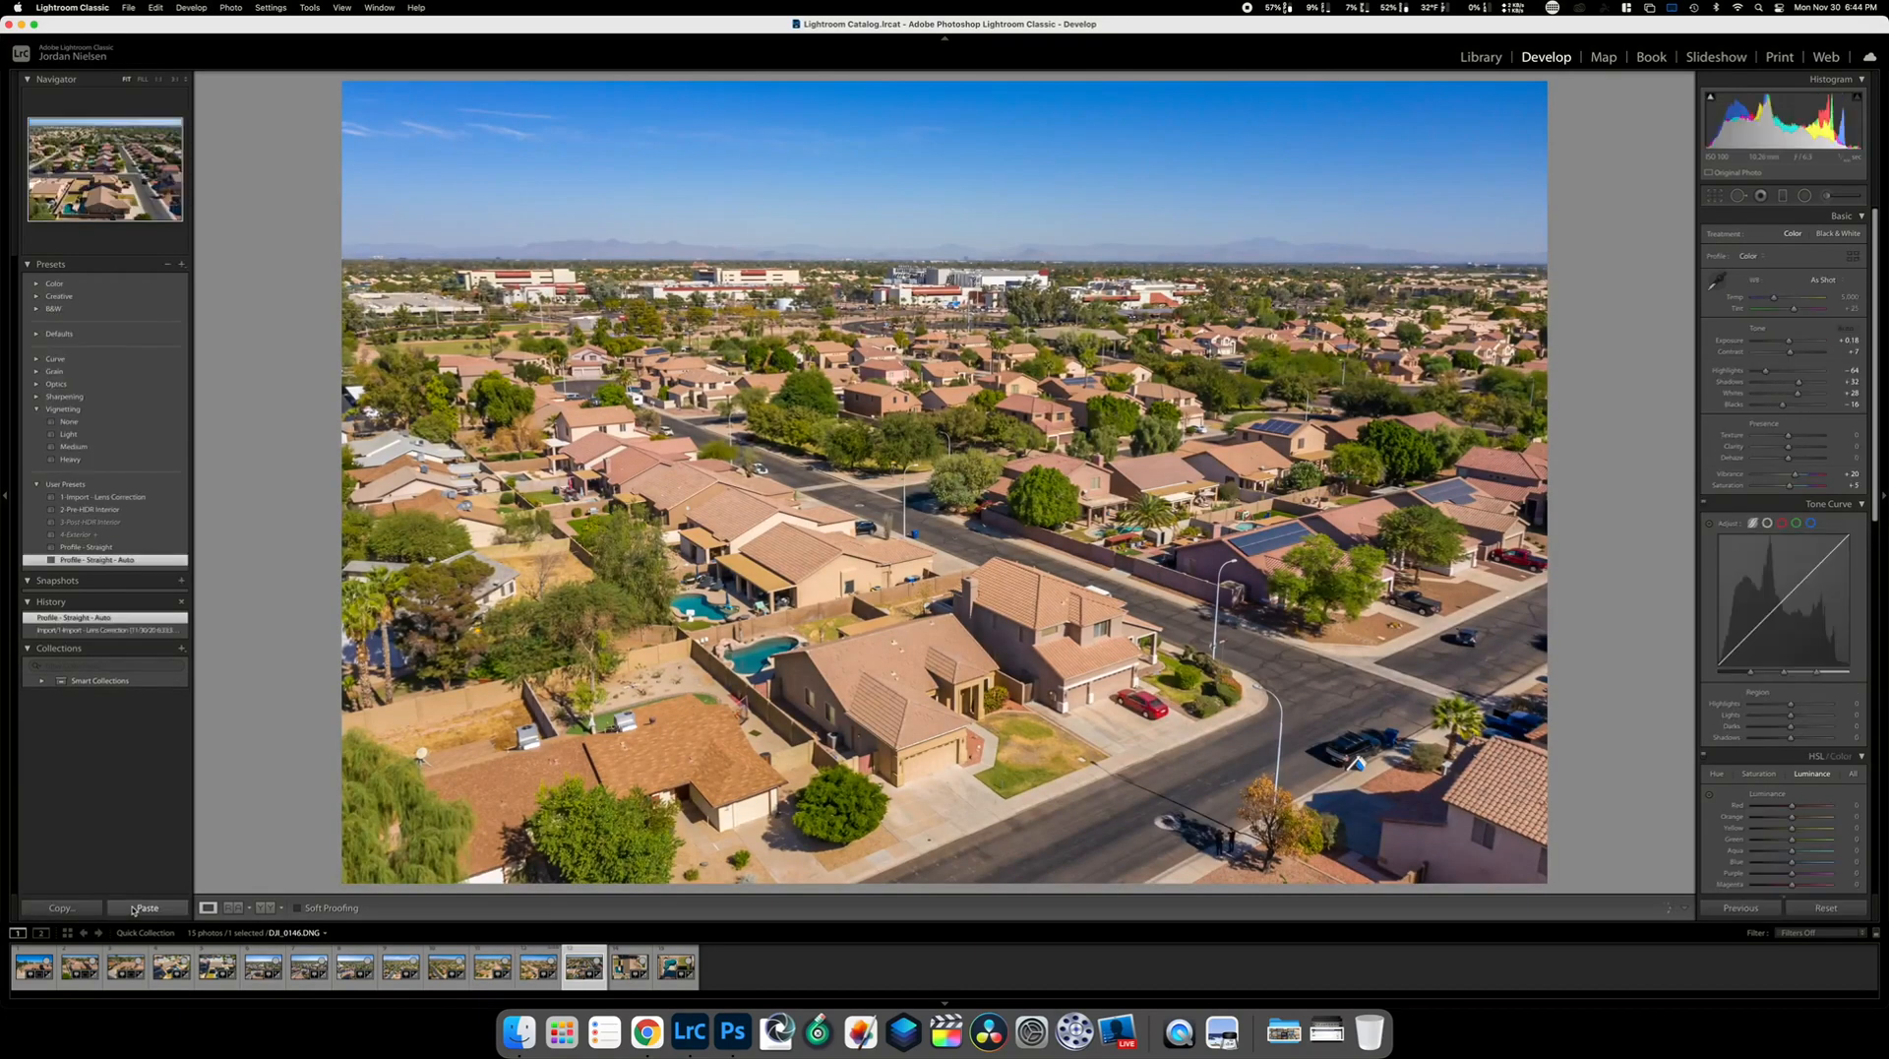
left_click(133, 908)
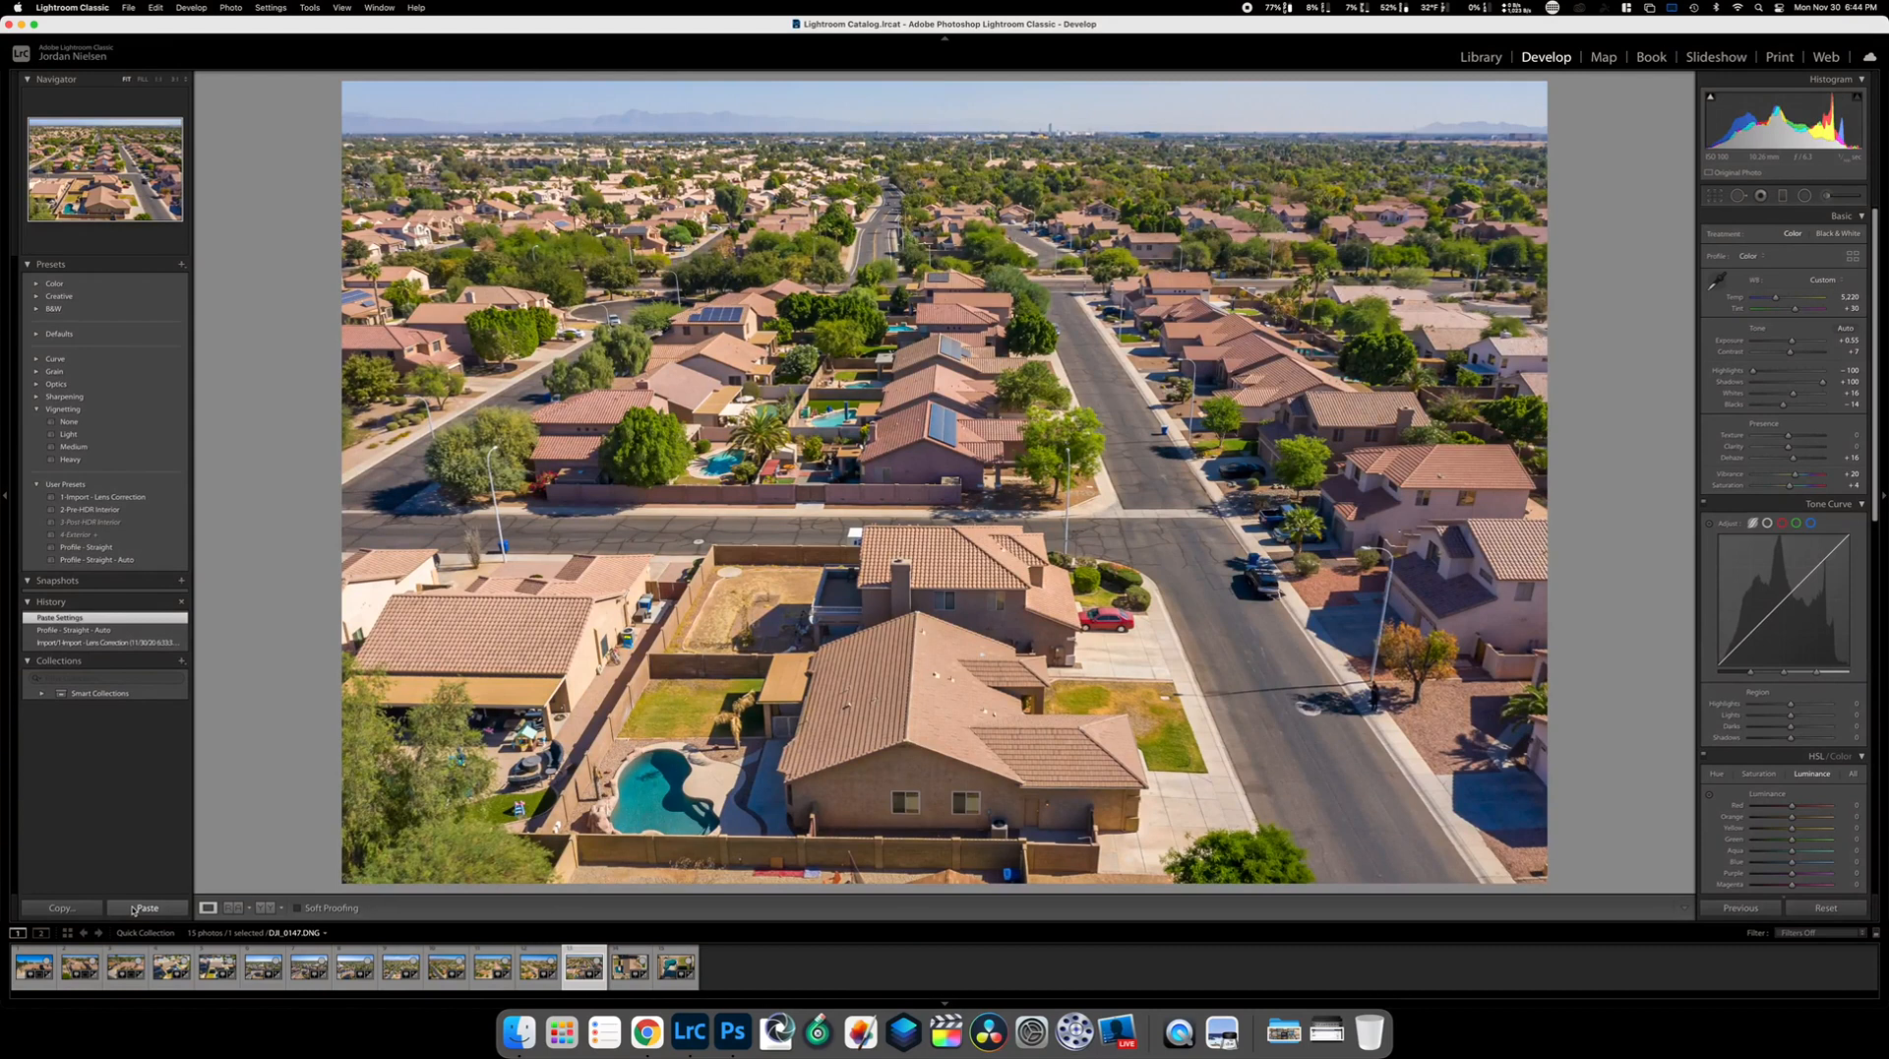
Heal the sidewalk person, paste settings onto the roof and pool photos, then view the grid
left_click(1747, 193)
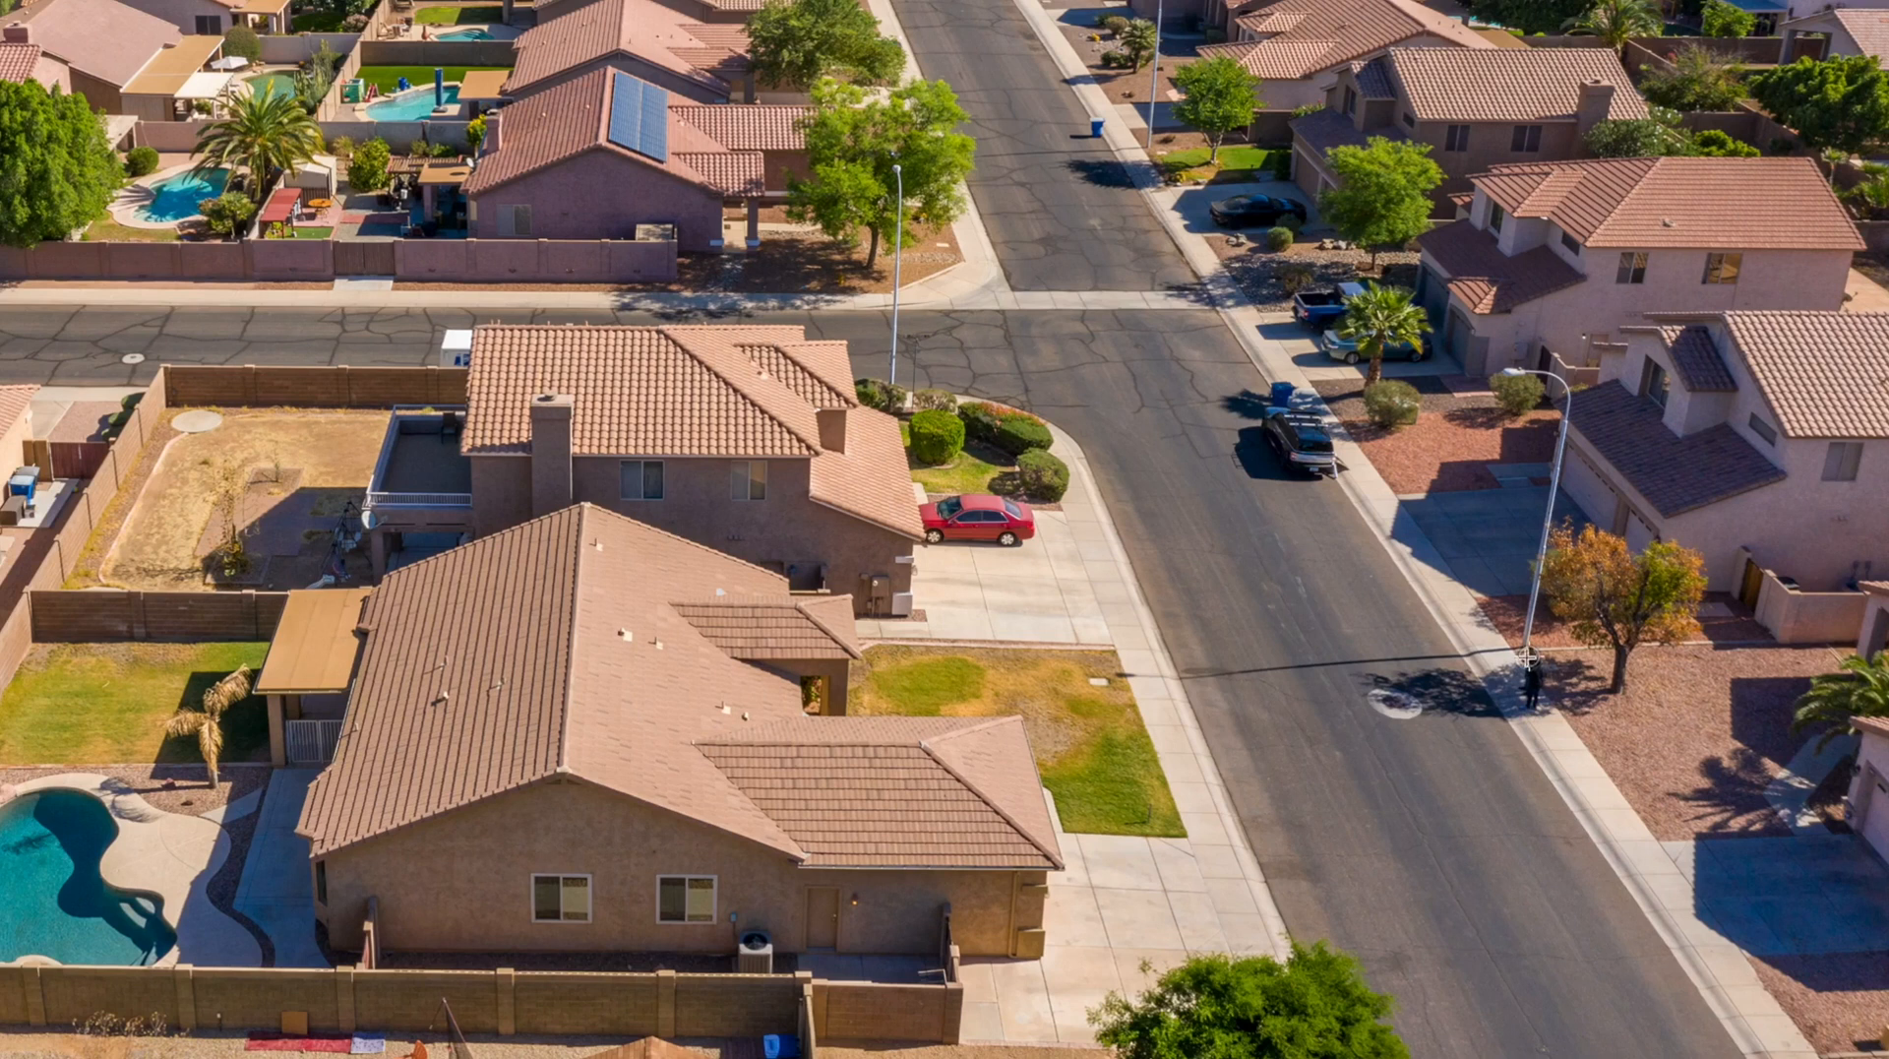
left_click_drag(1527, 658, 1533, 696)
left_click(1669, 907)
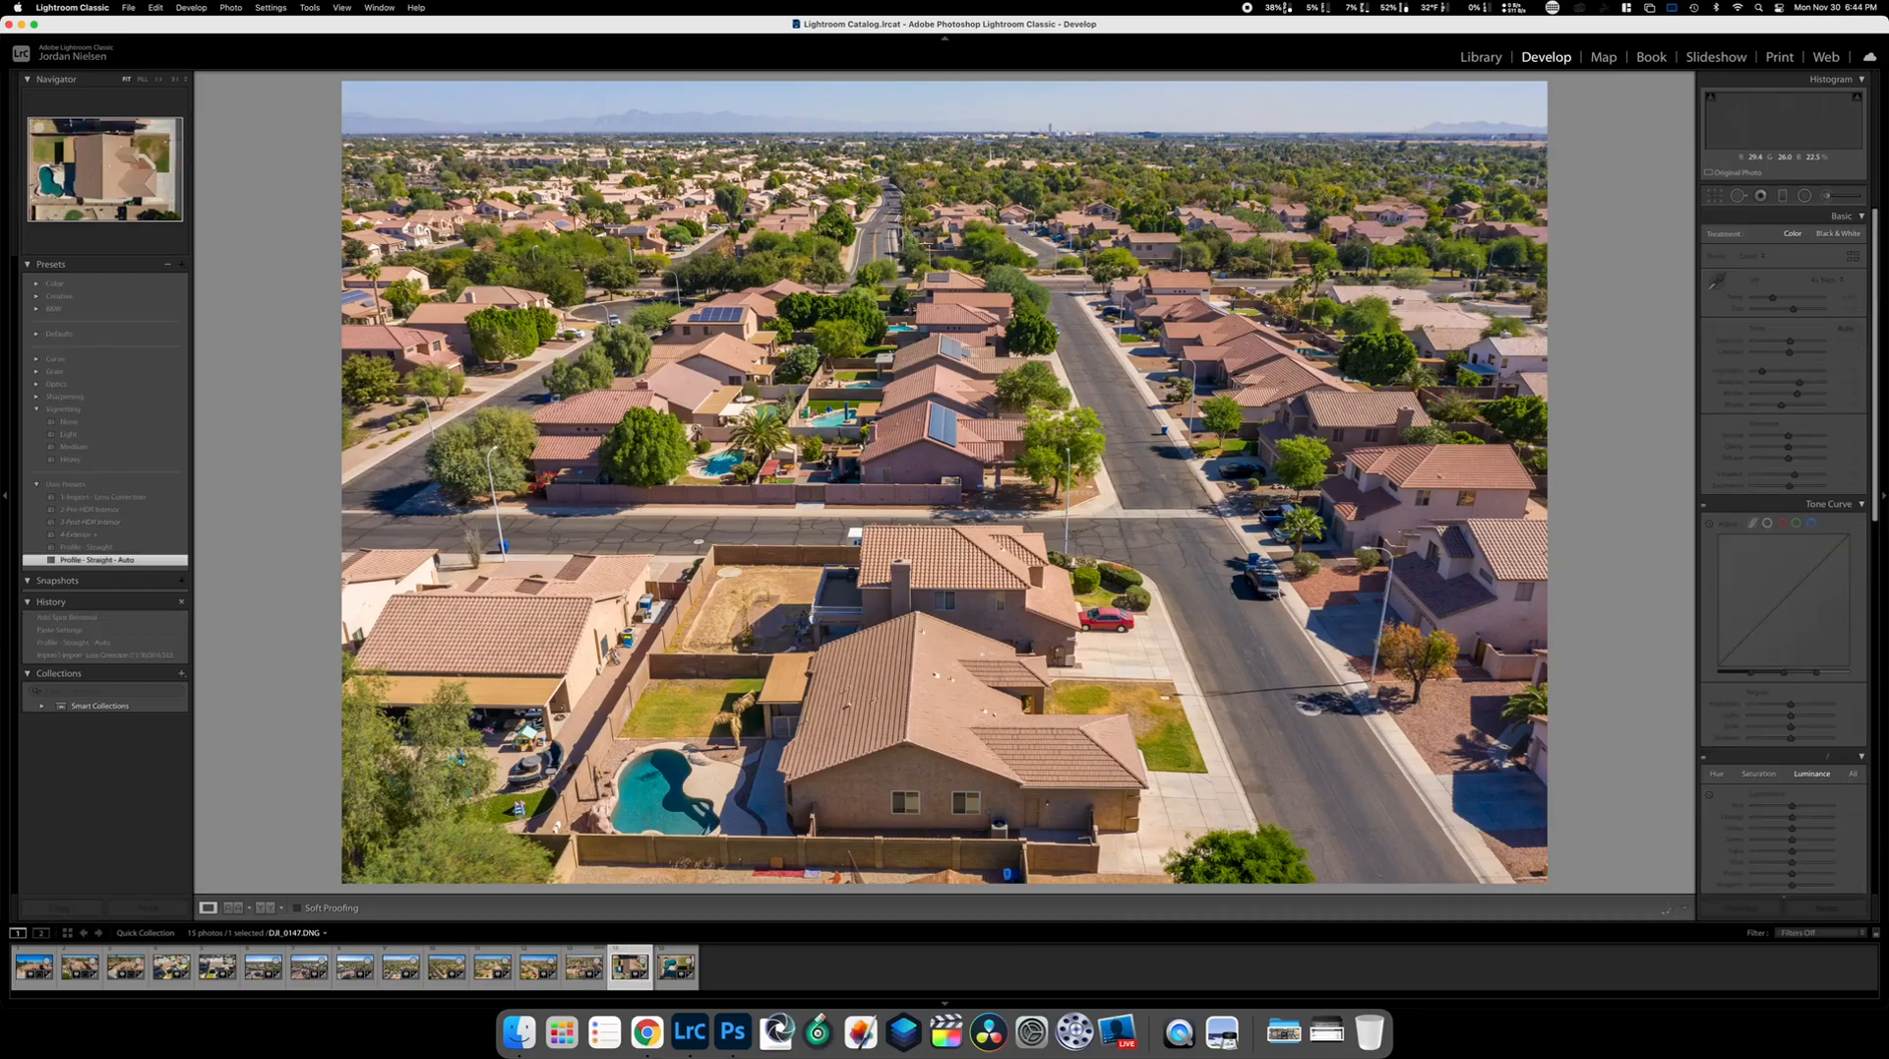
key("Right")
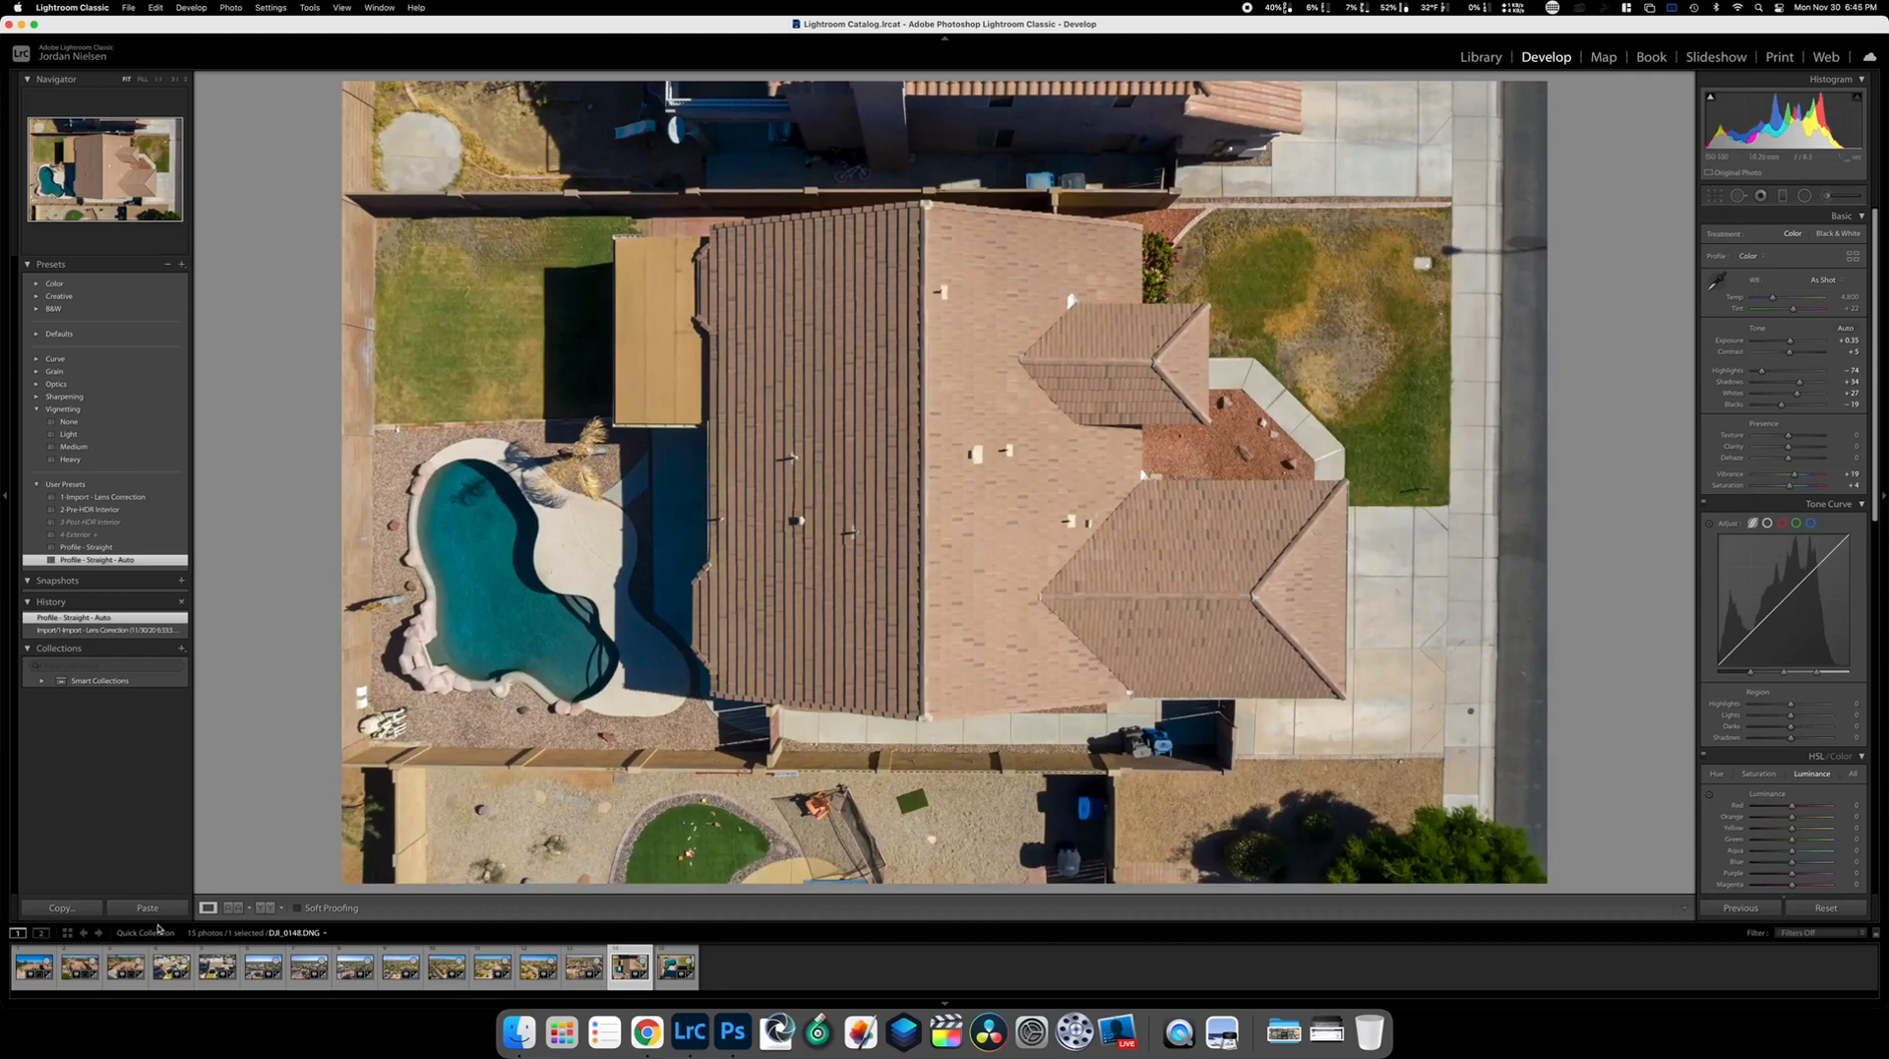
left_click(148, 907)
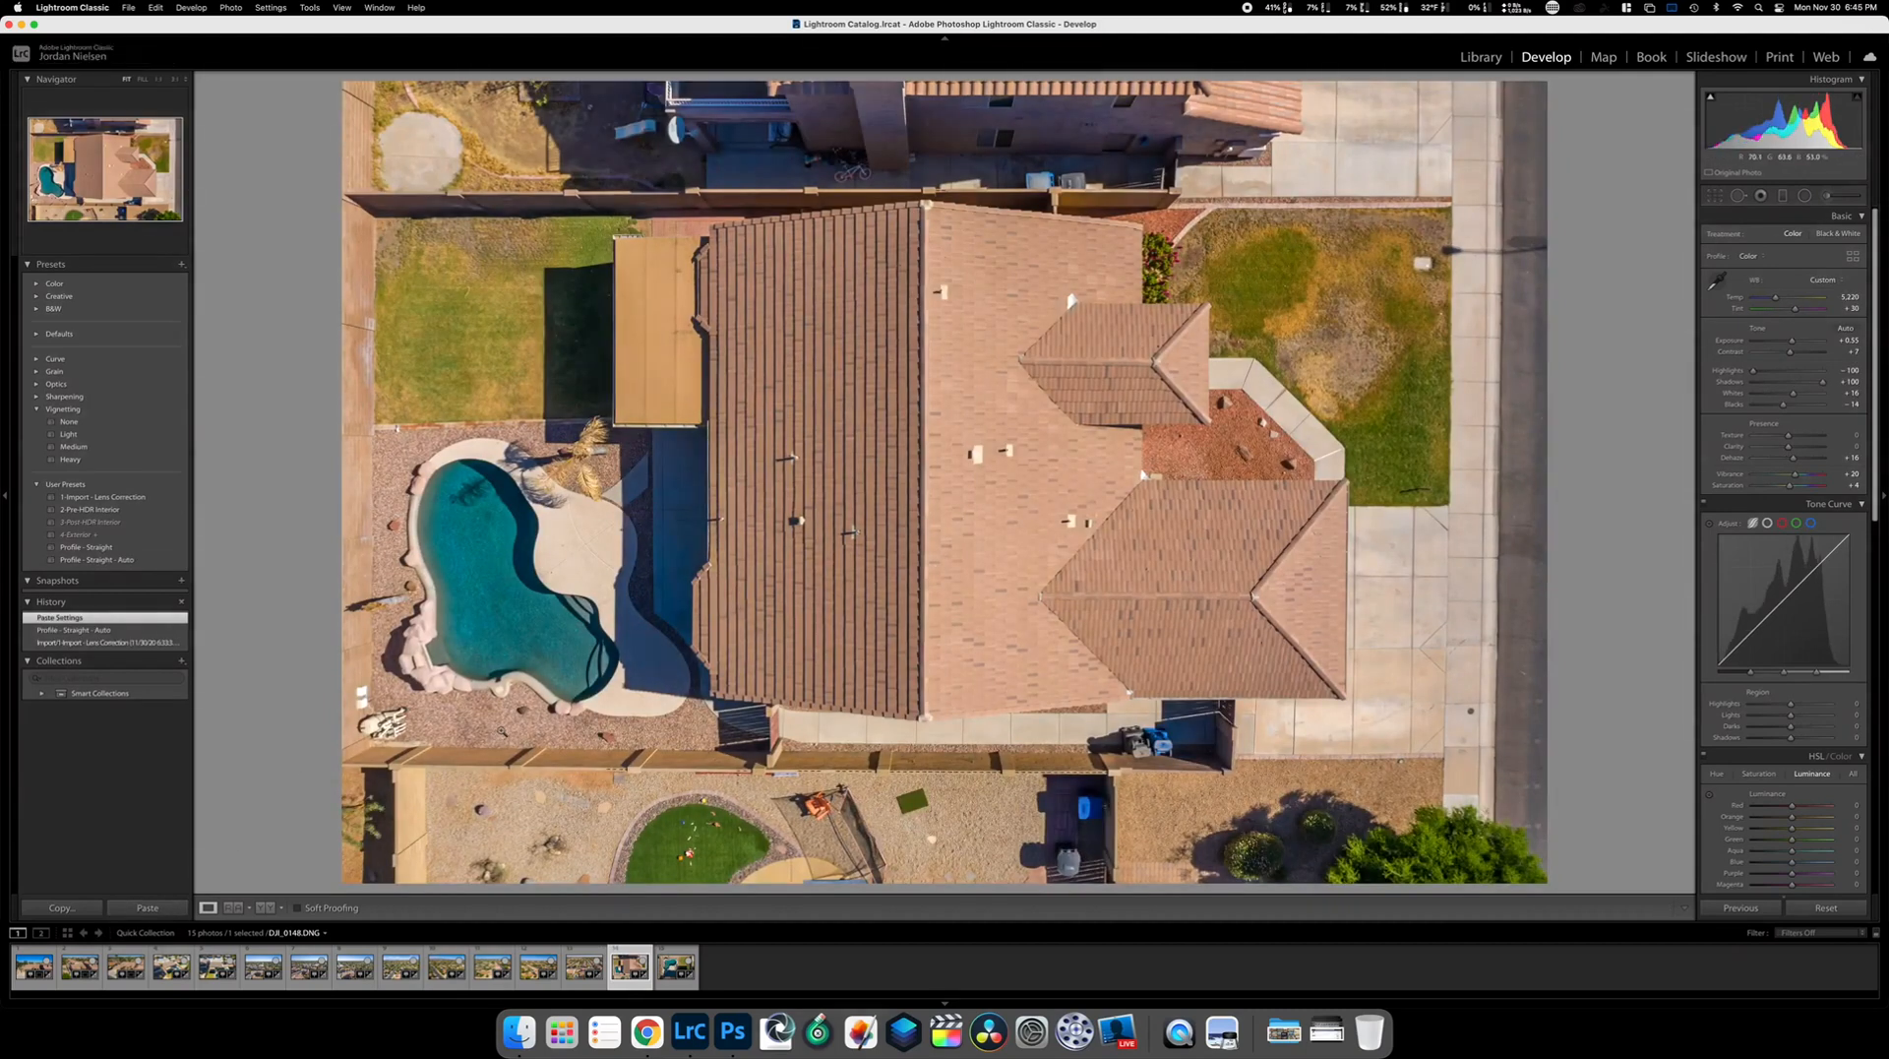
key("Right")
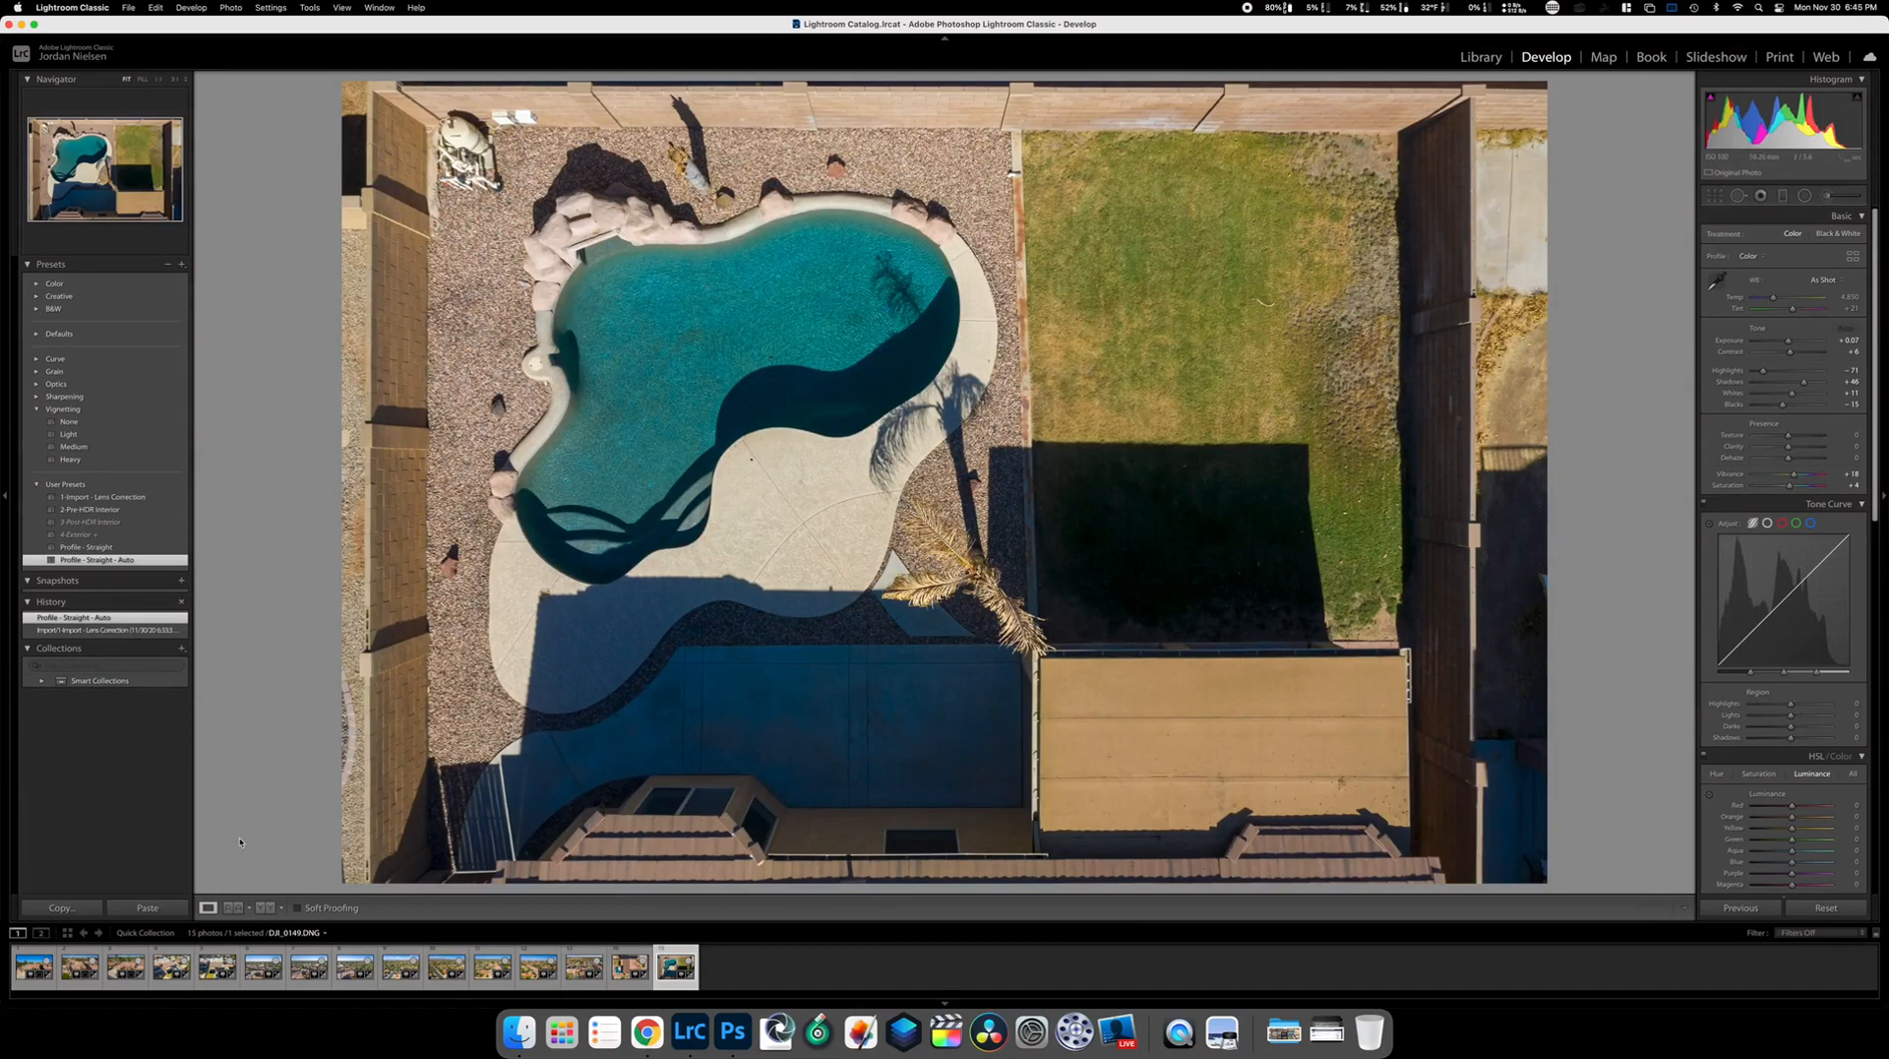
left_click(180, 899)
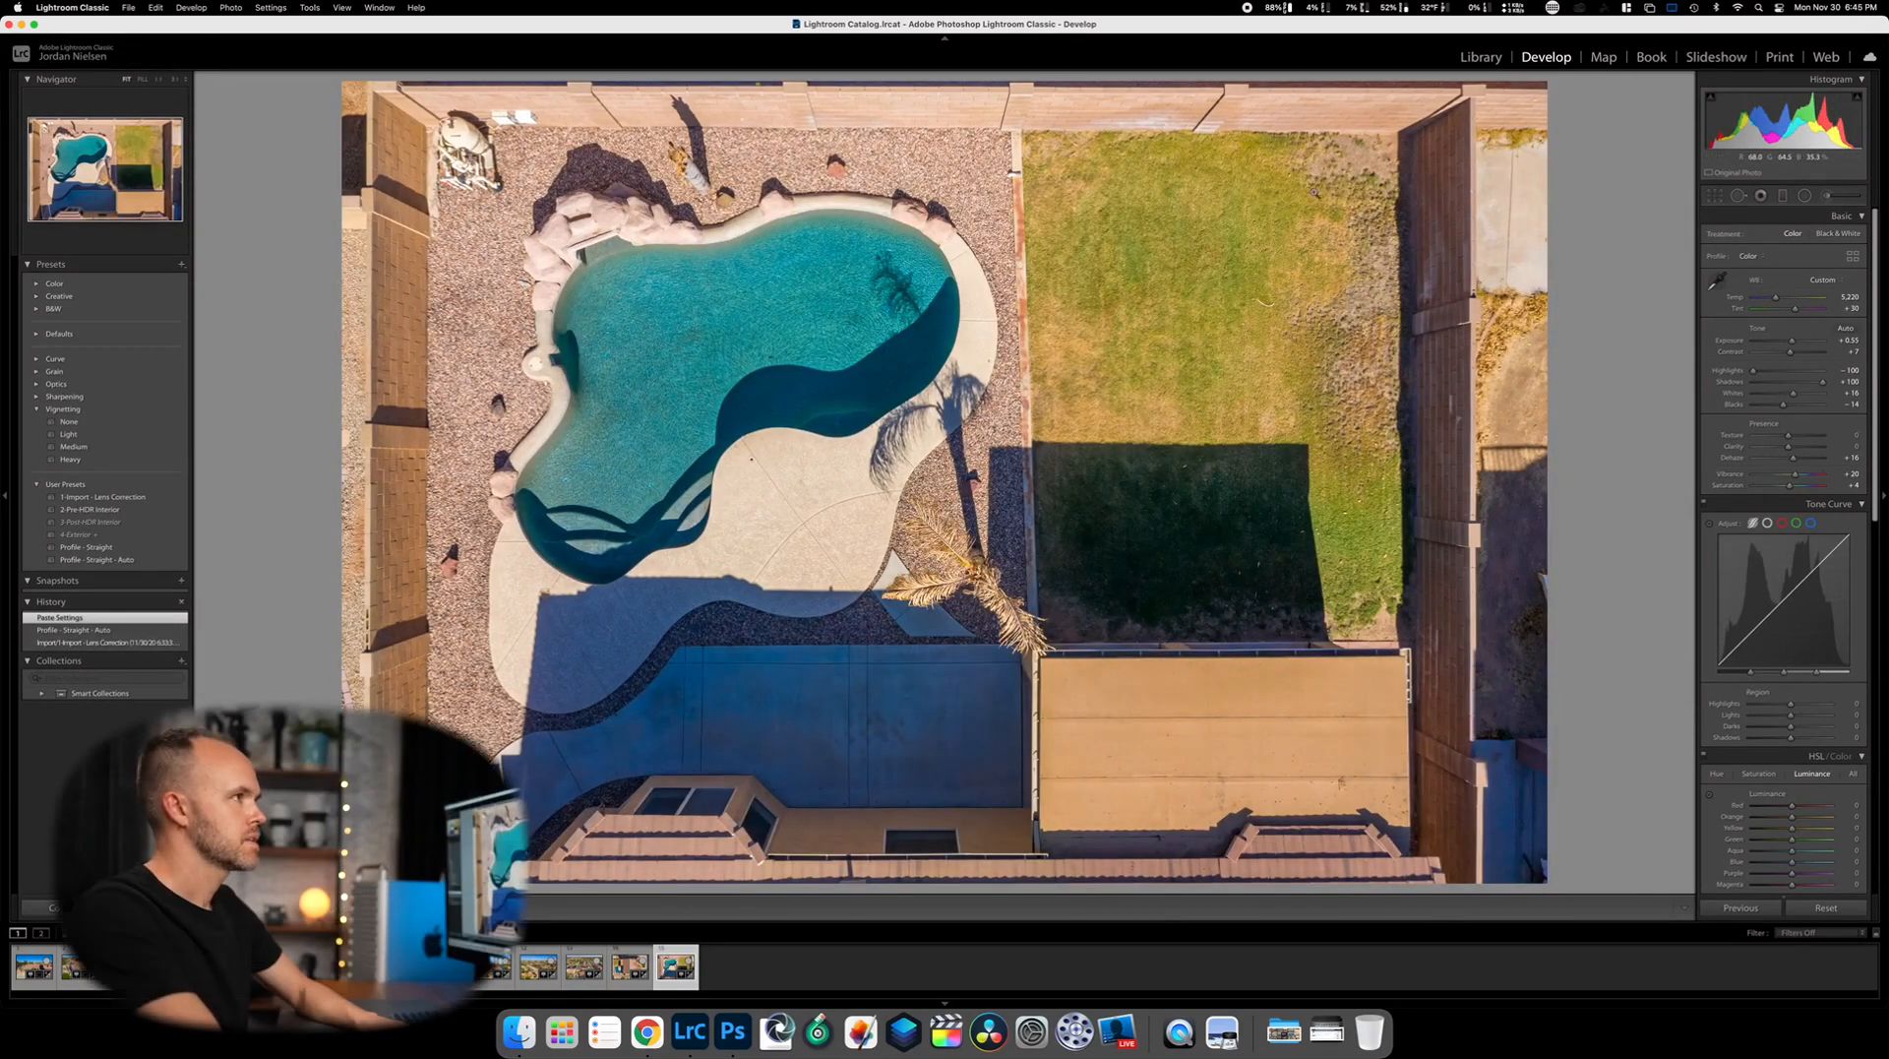
left_click(1479, 58)
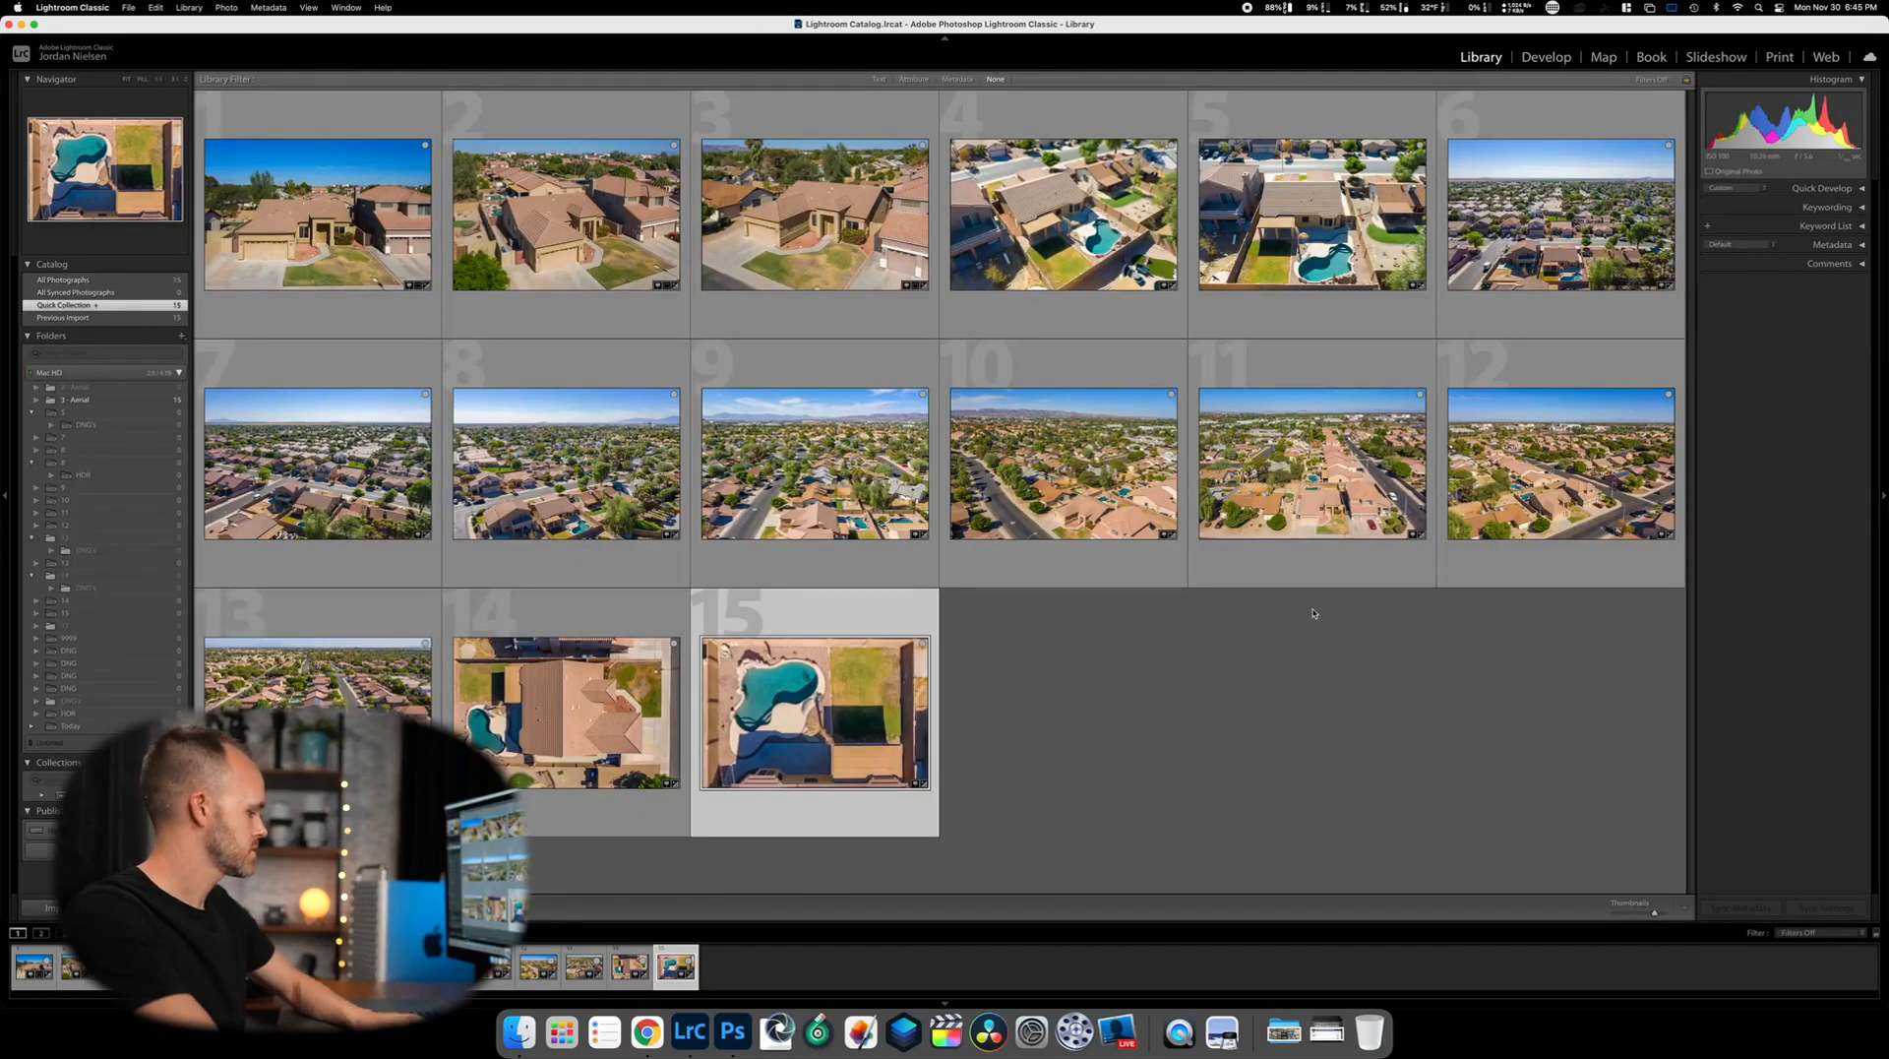
Select all 15 photos and open the Export dialog
key("super+a")
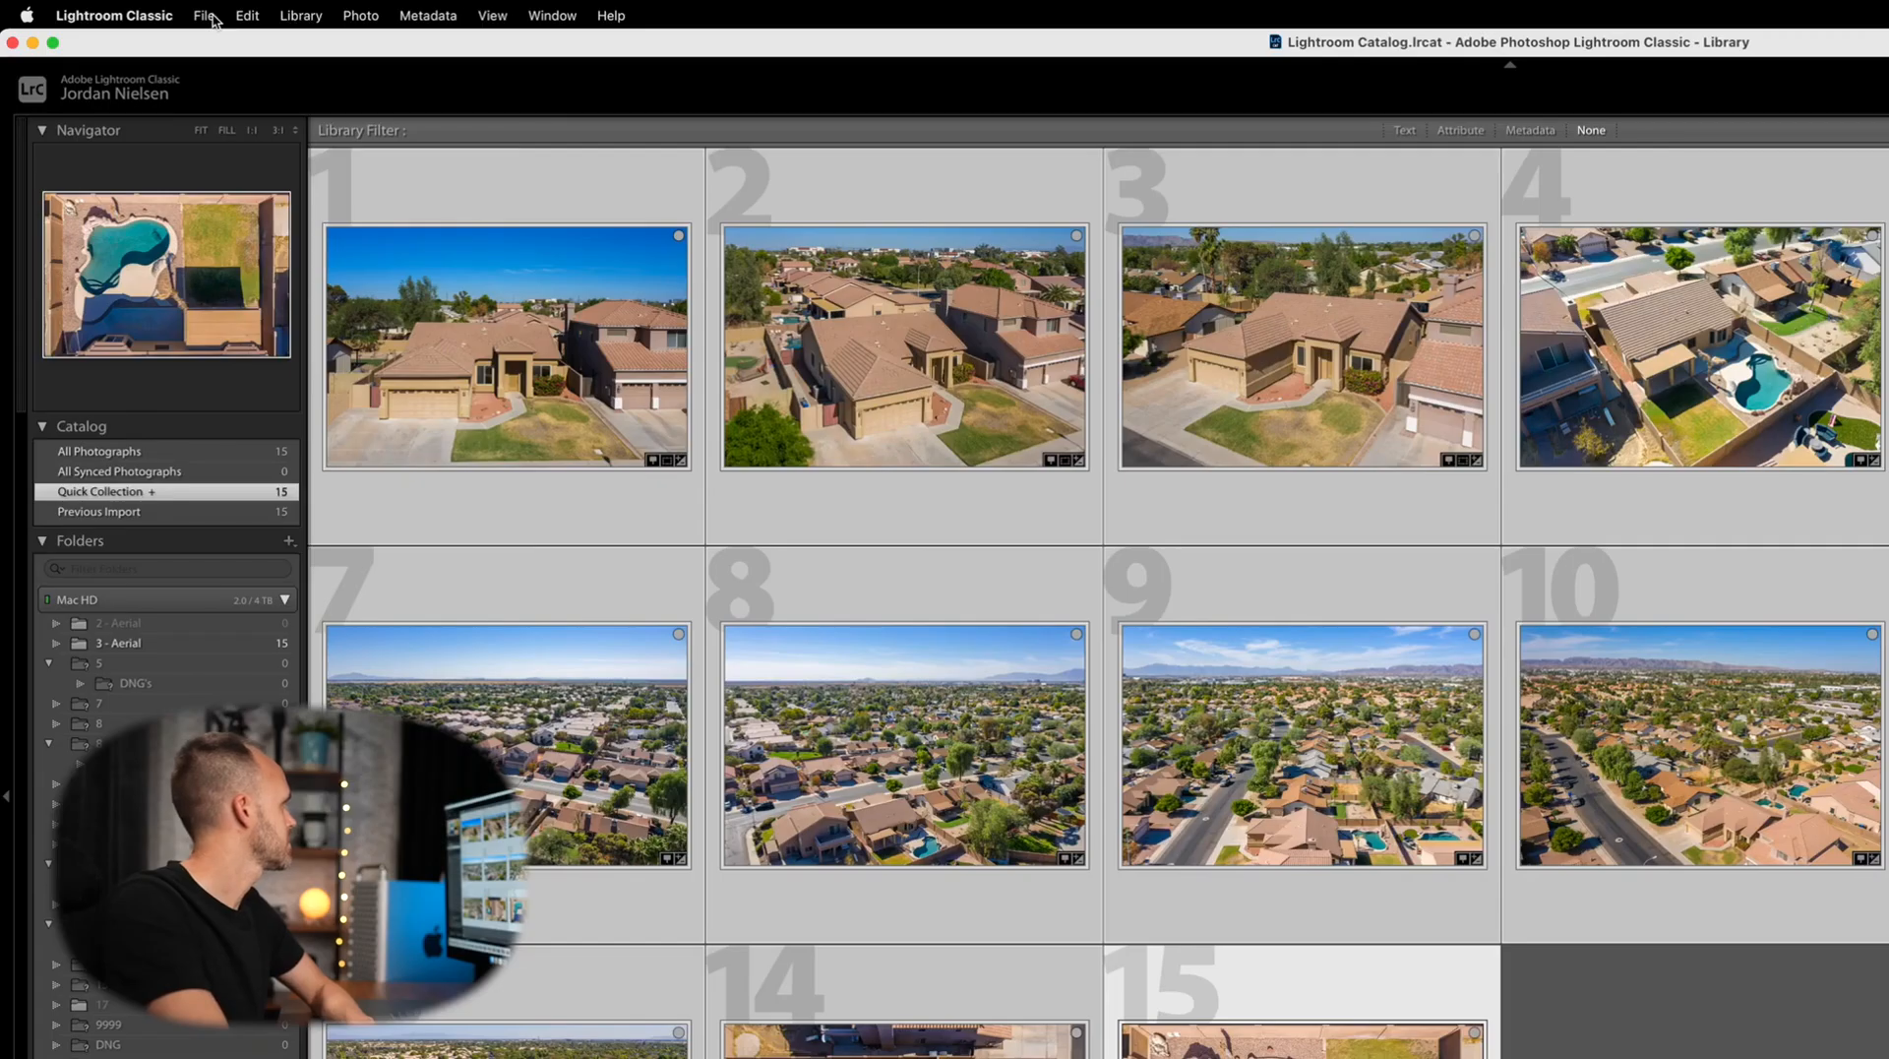
left_click(128, 7)
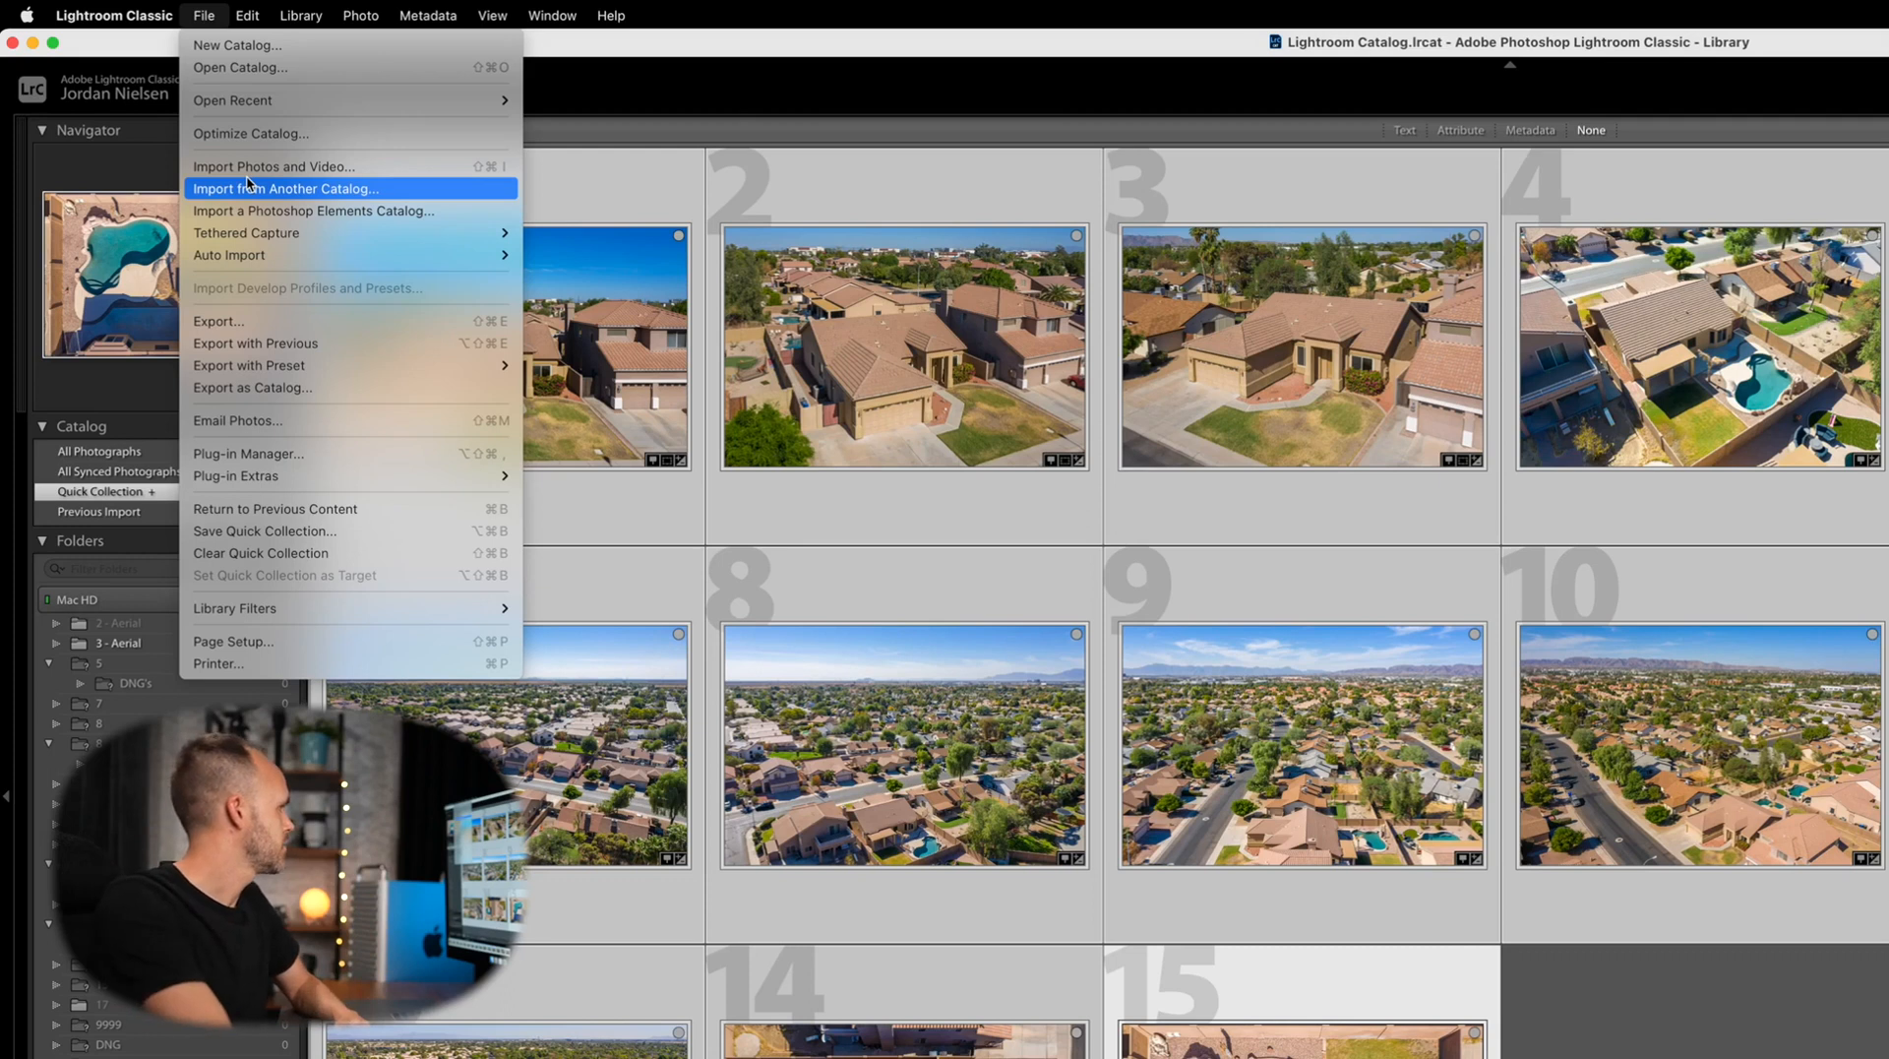
left_click(257, 320)
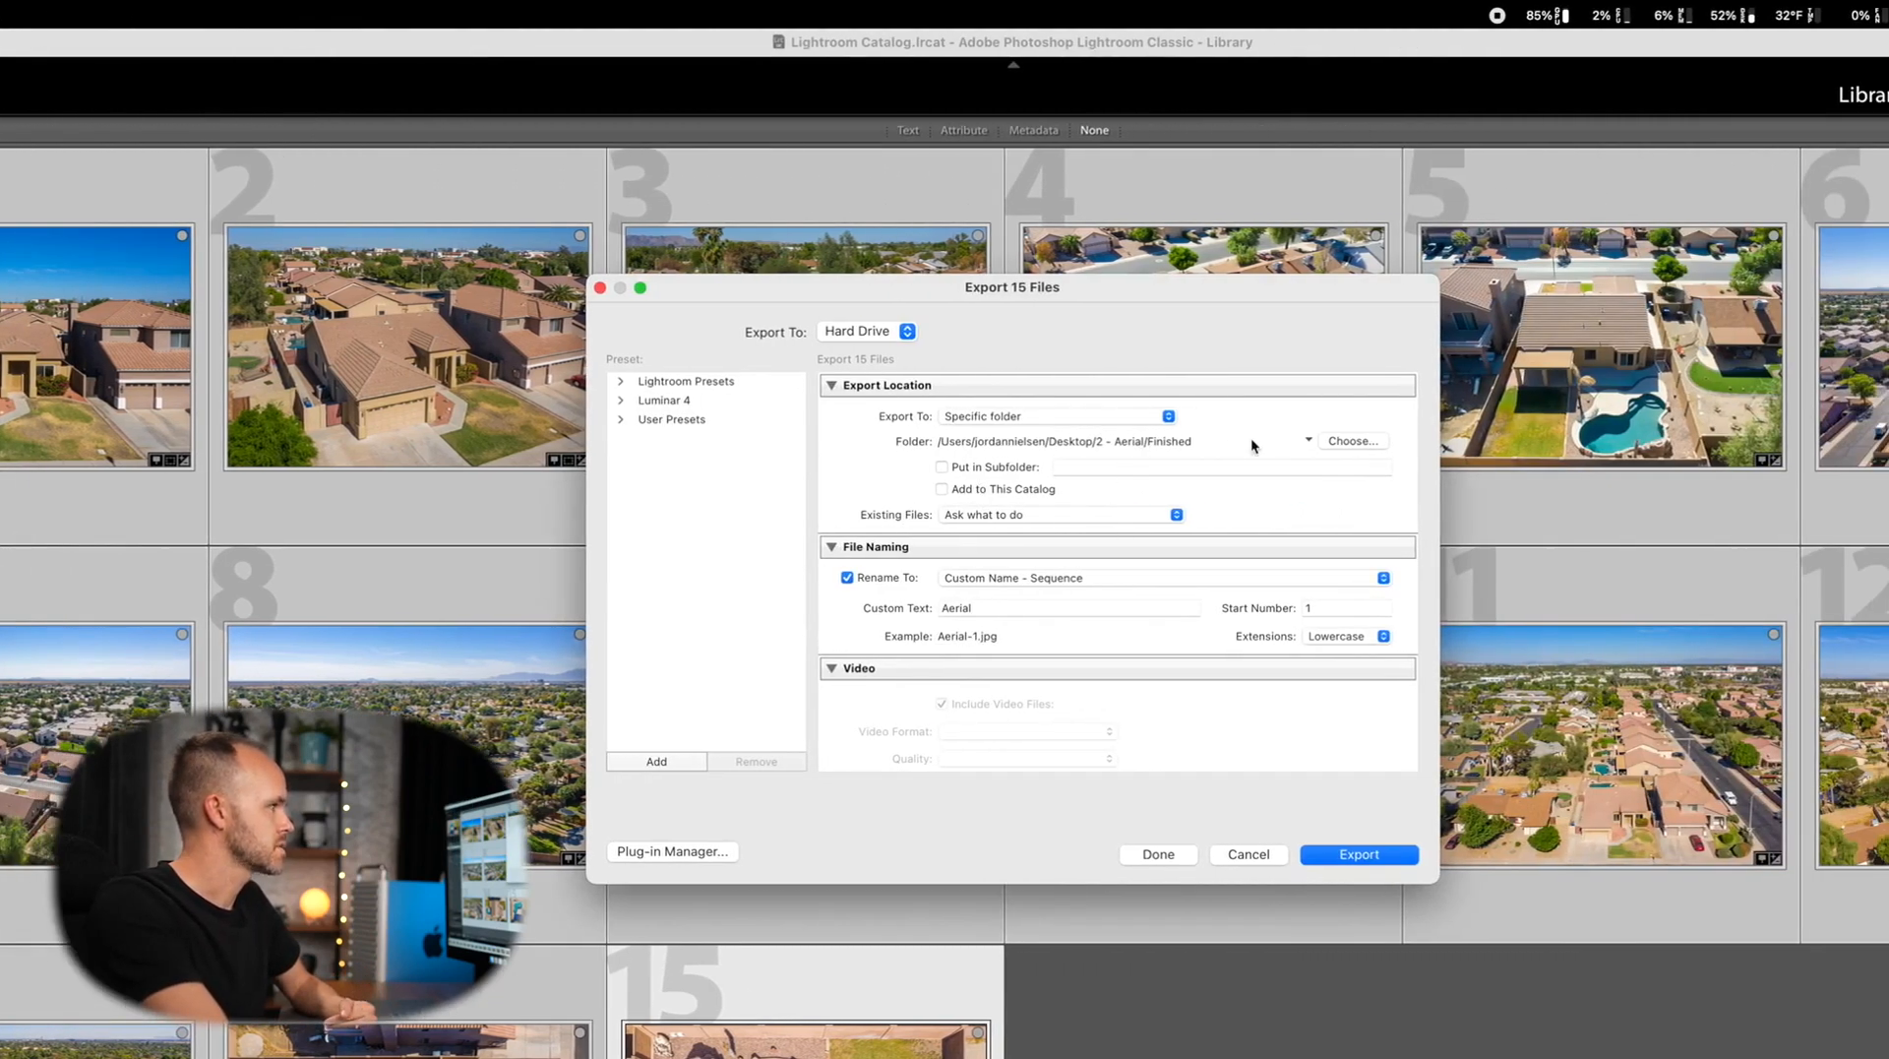
Export as JPEG, 2,048 px long edge, into a new 'Finished' folder under Desktop/3 - Aerial
left_click(1363, 443)
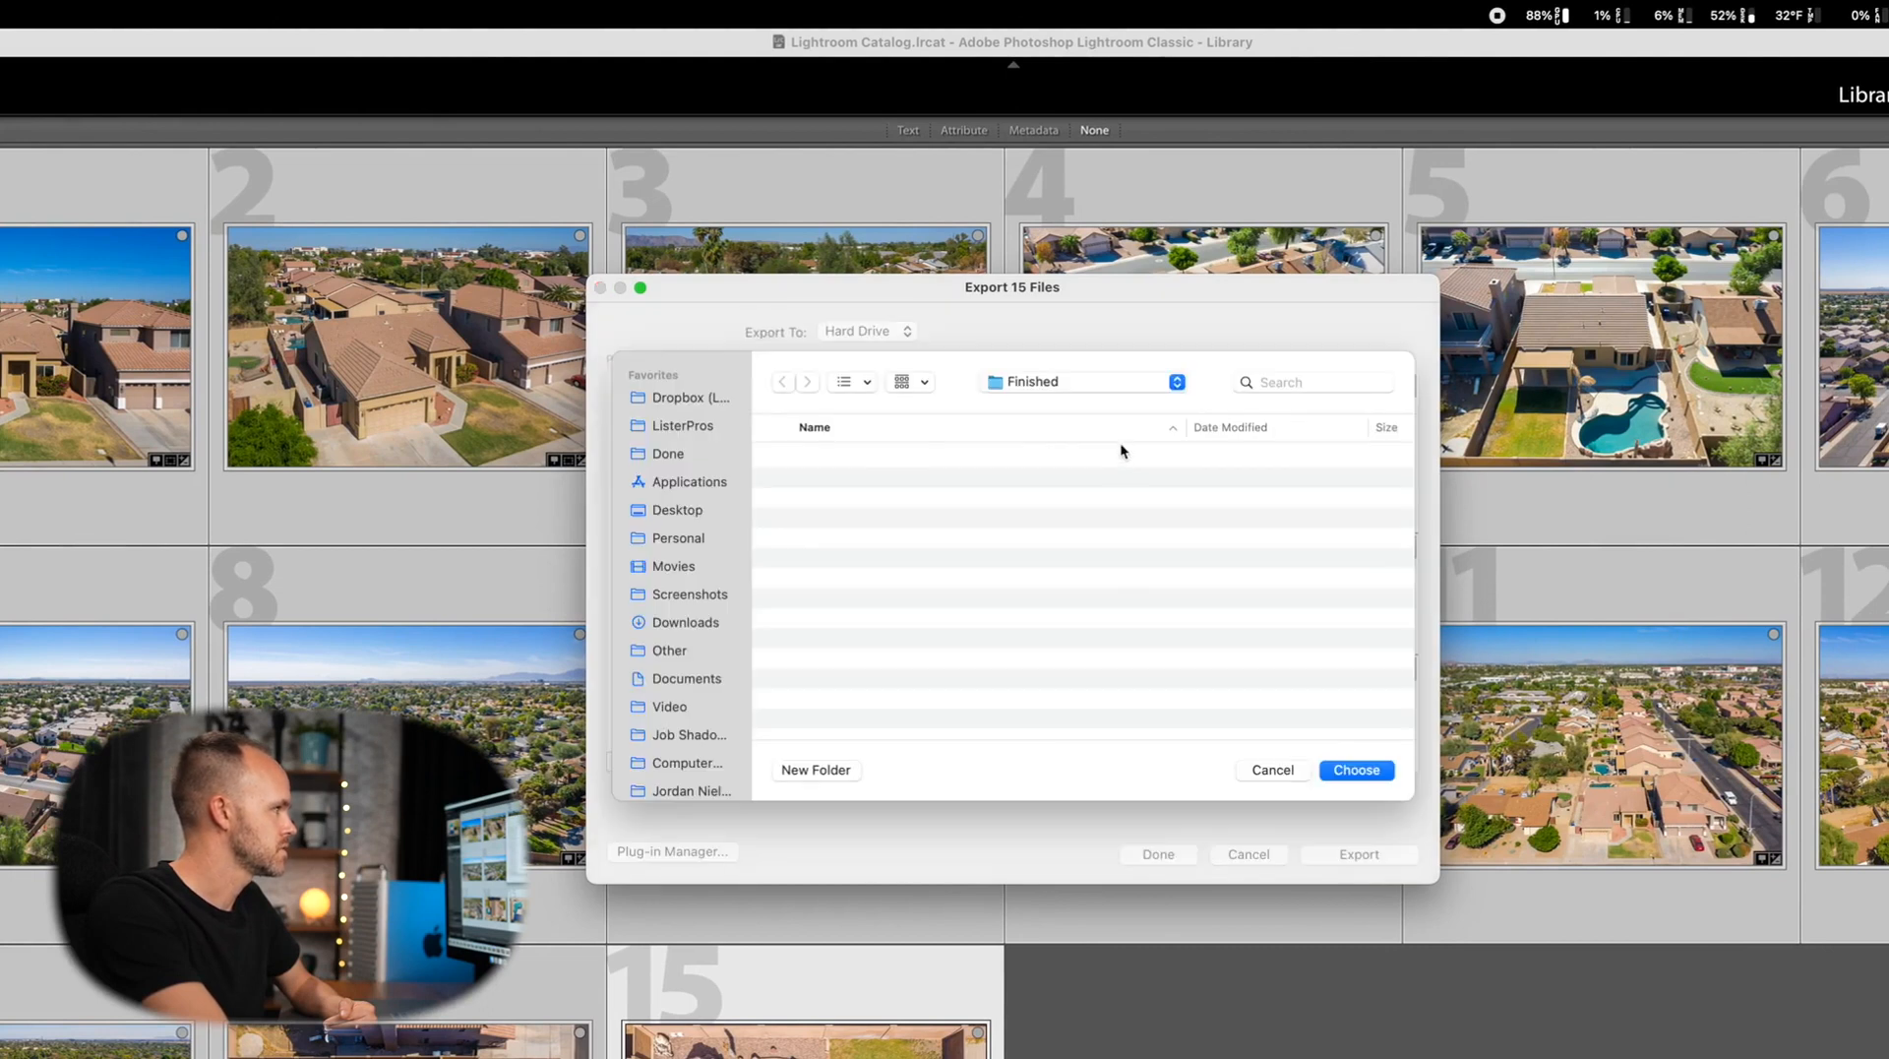
left_click(1059, 375)
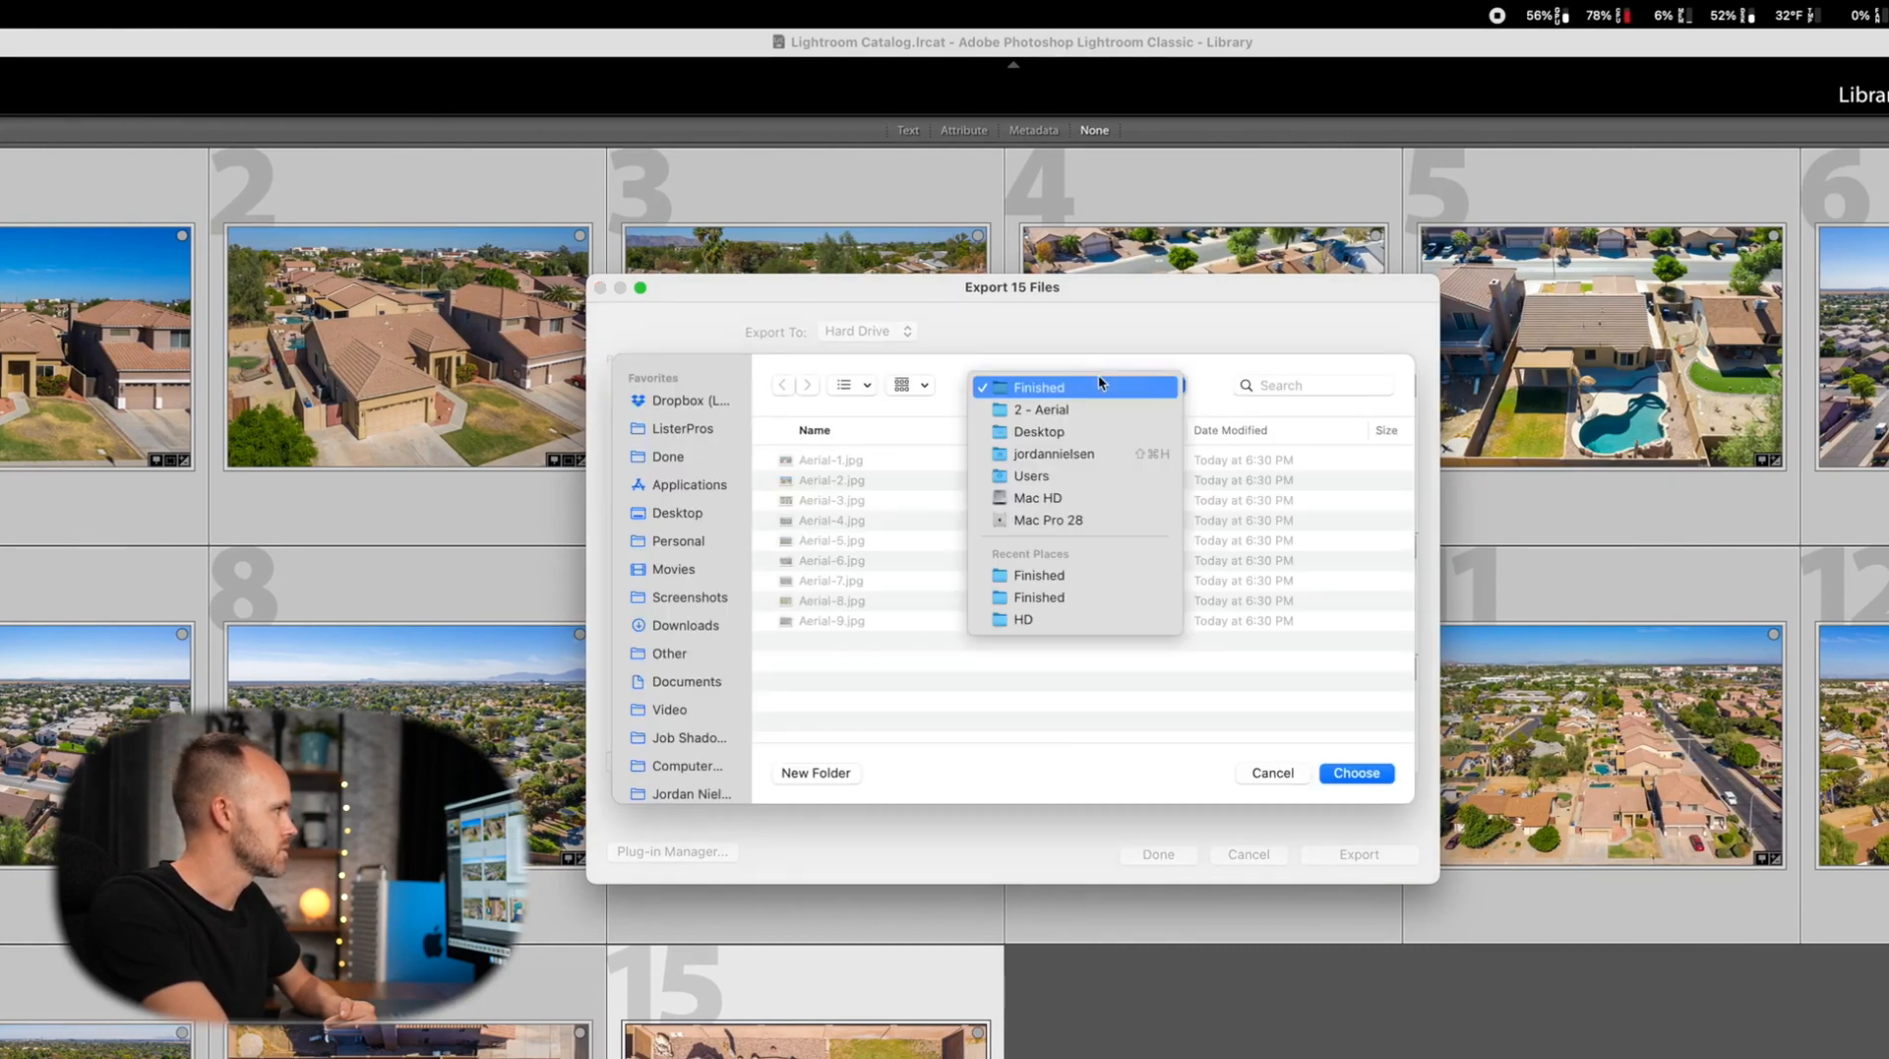
left_click(1000, 427)
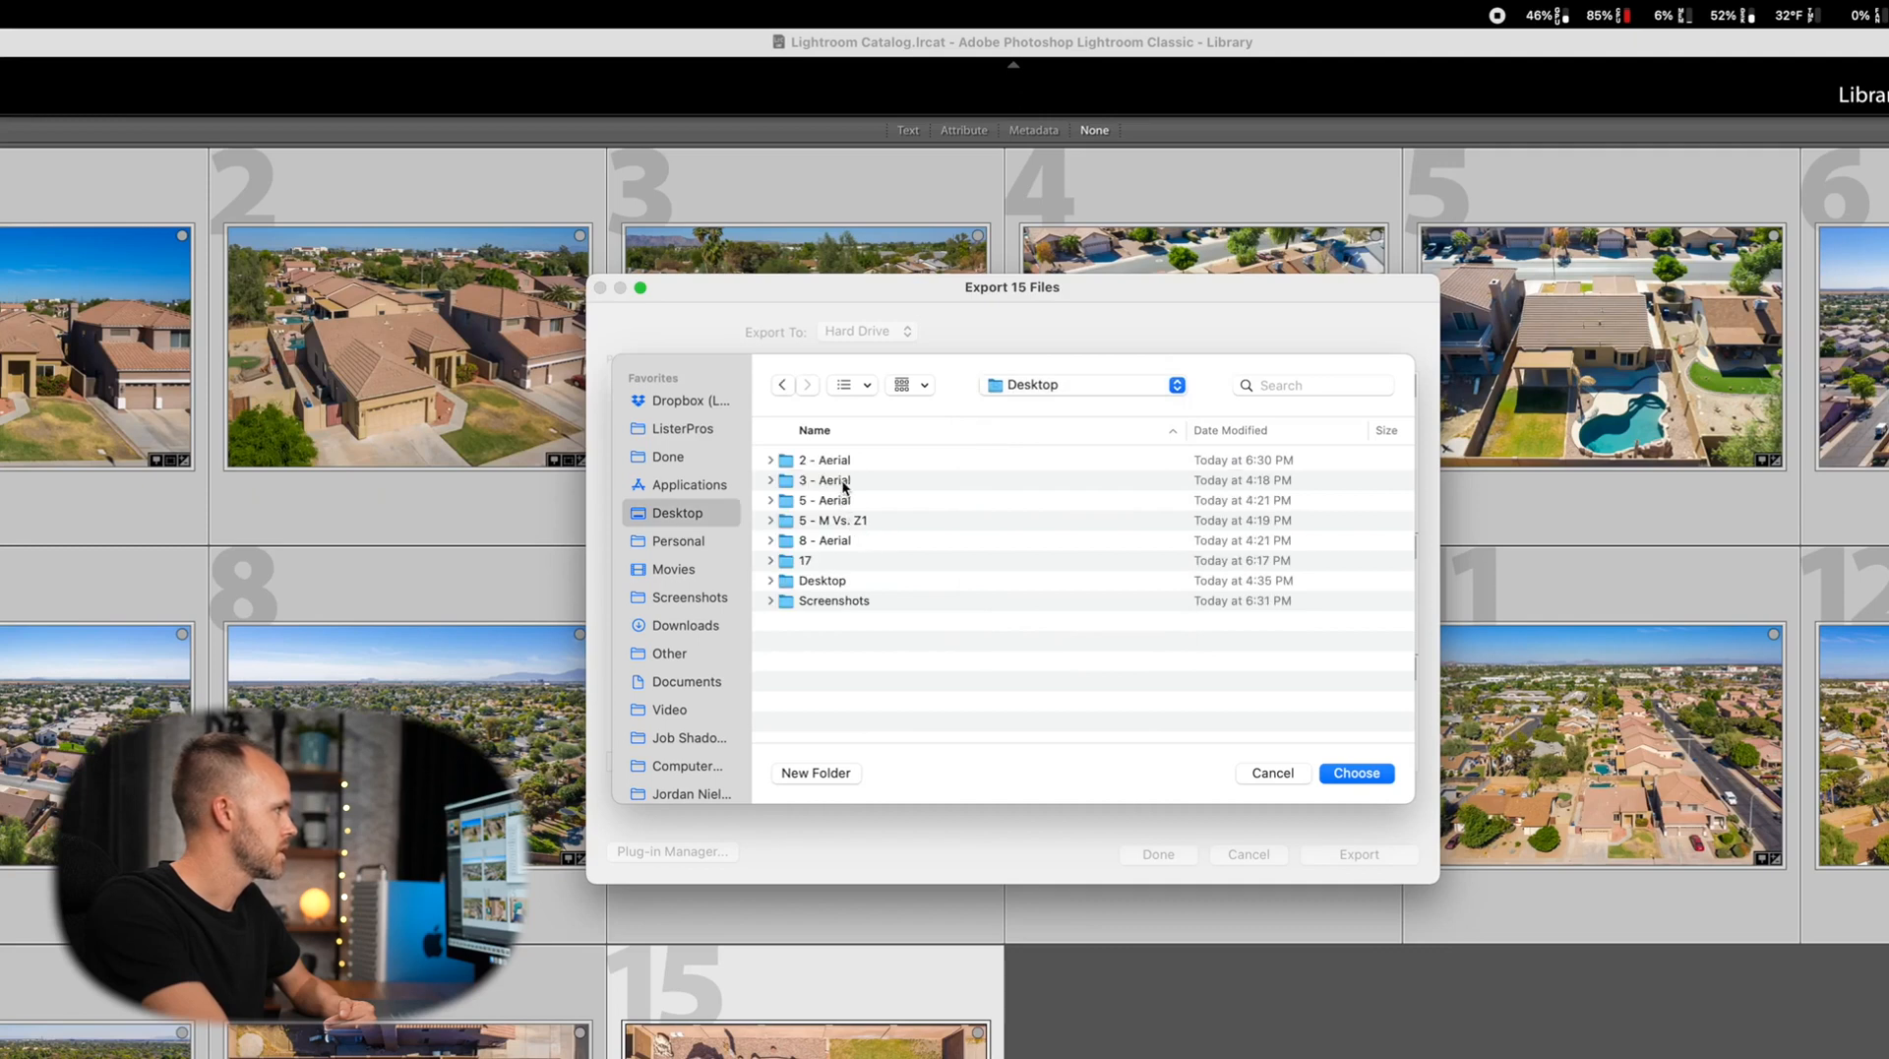
double_click(843, 487)
left_click(815, 772)
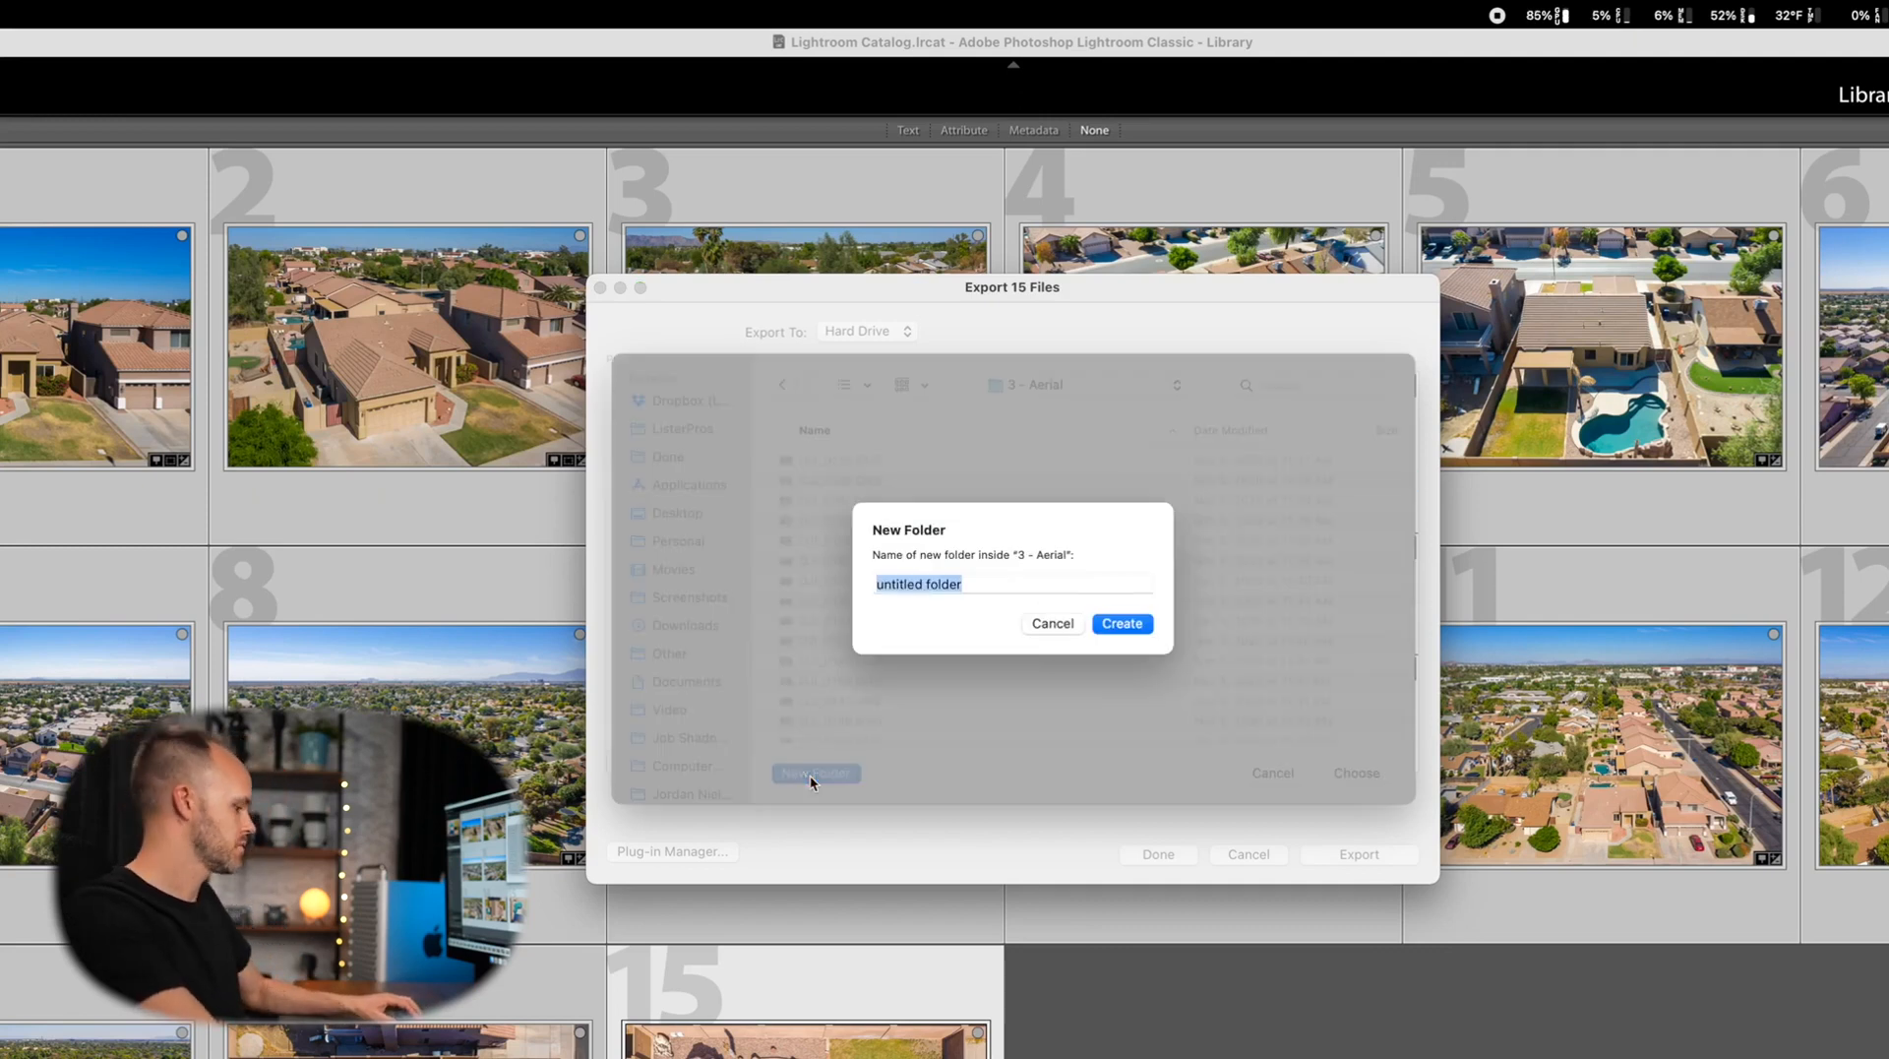
type("Finished")
key("Return")
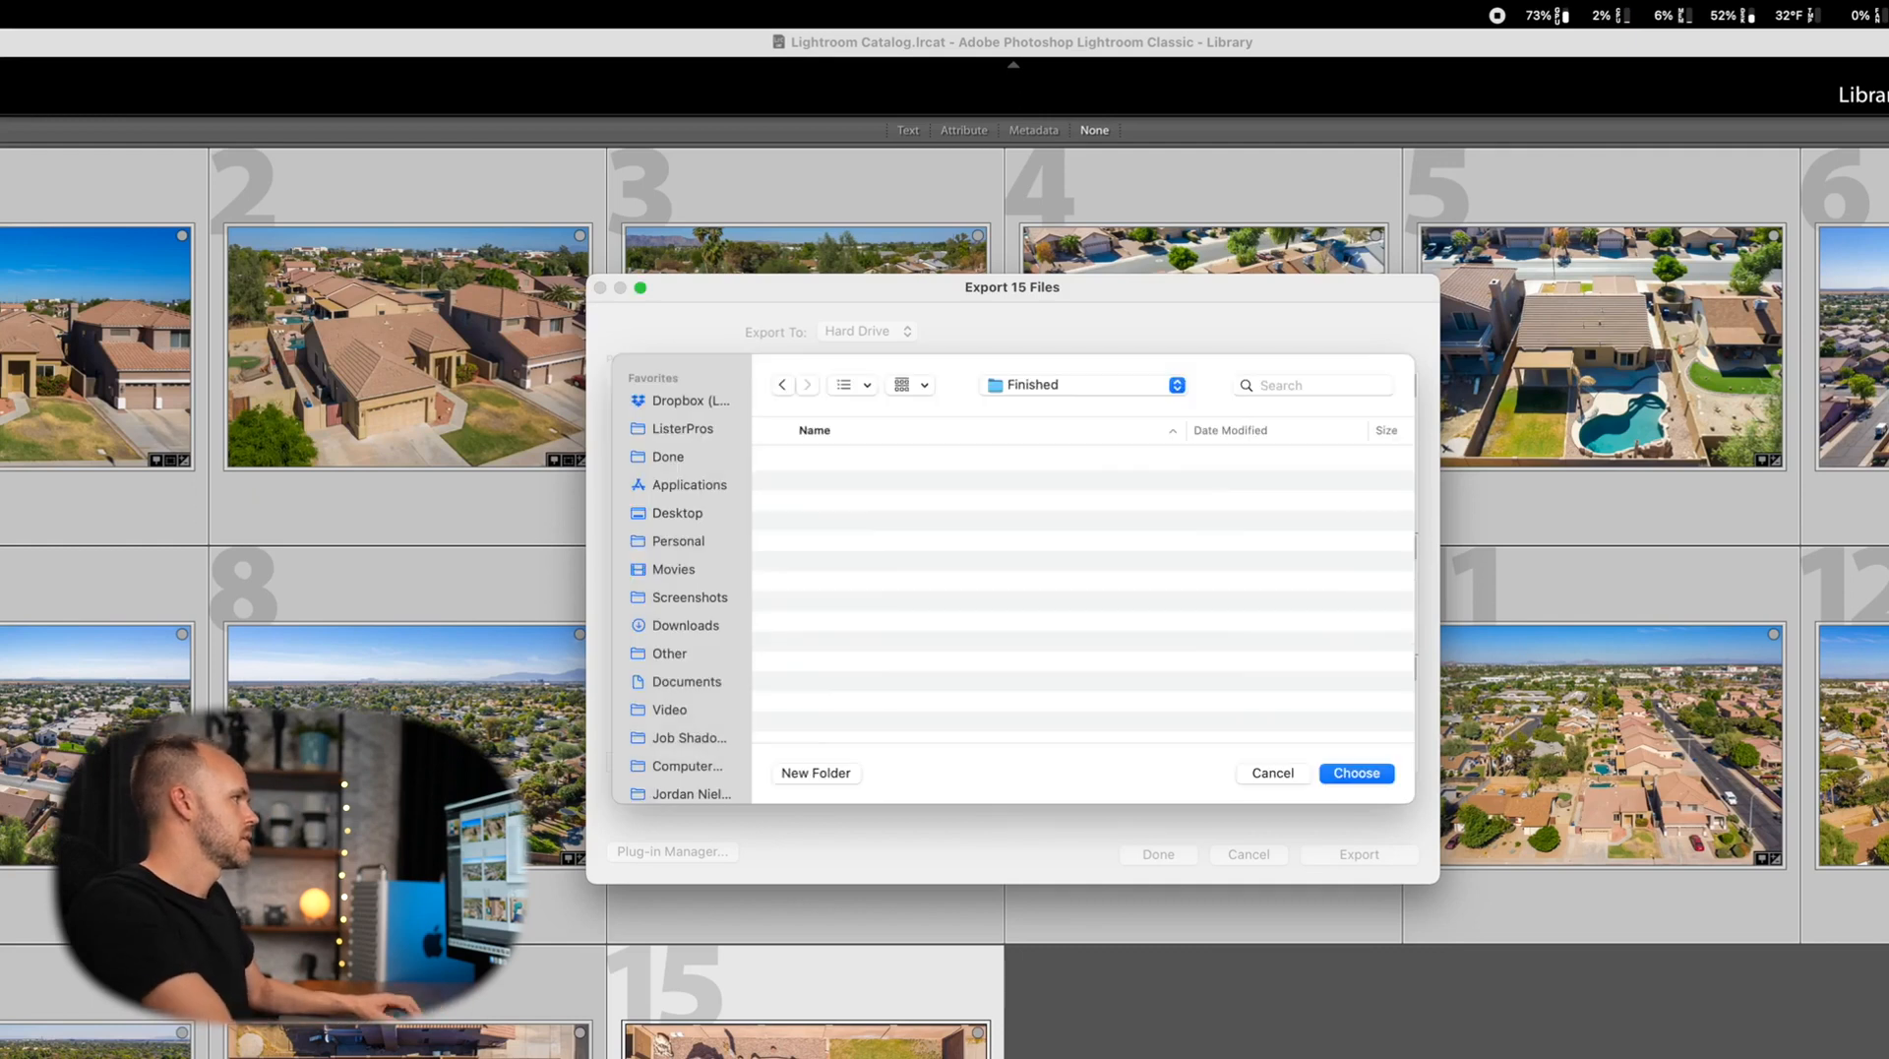
left_click(1343, 773)
scroll(1107, 630, "down", 10)
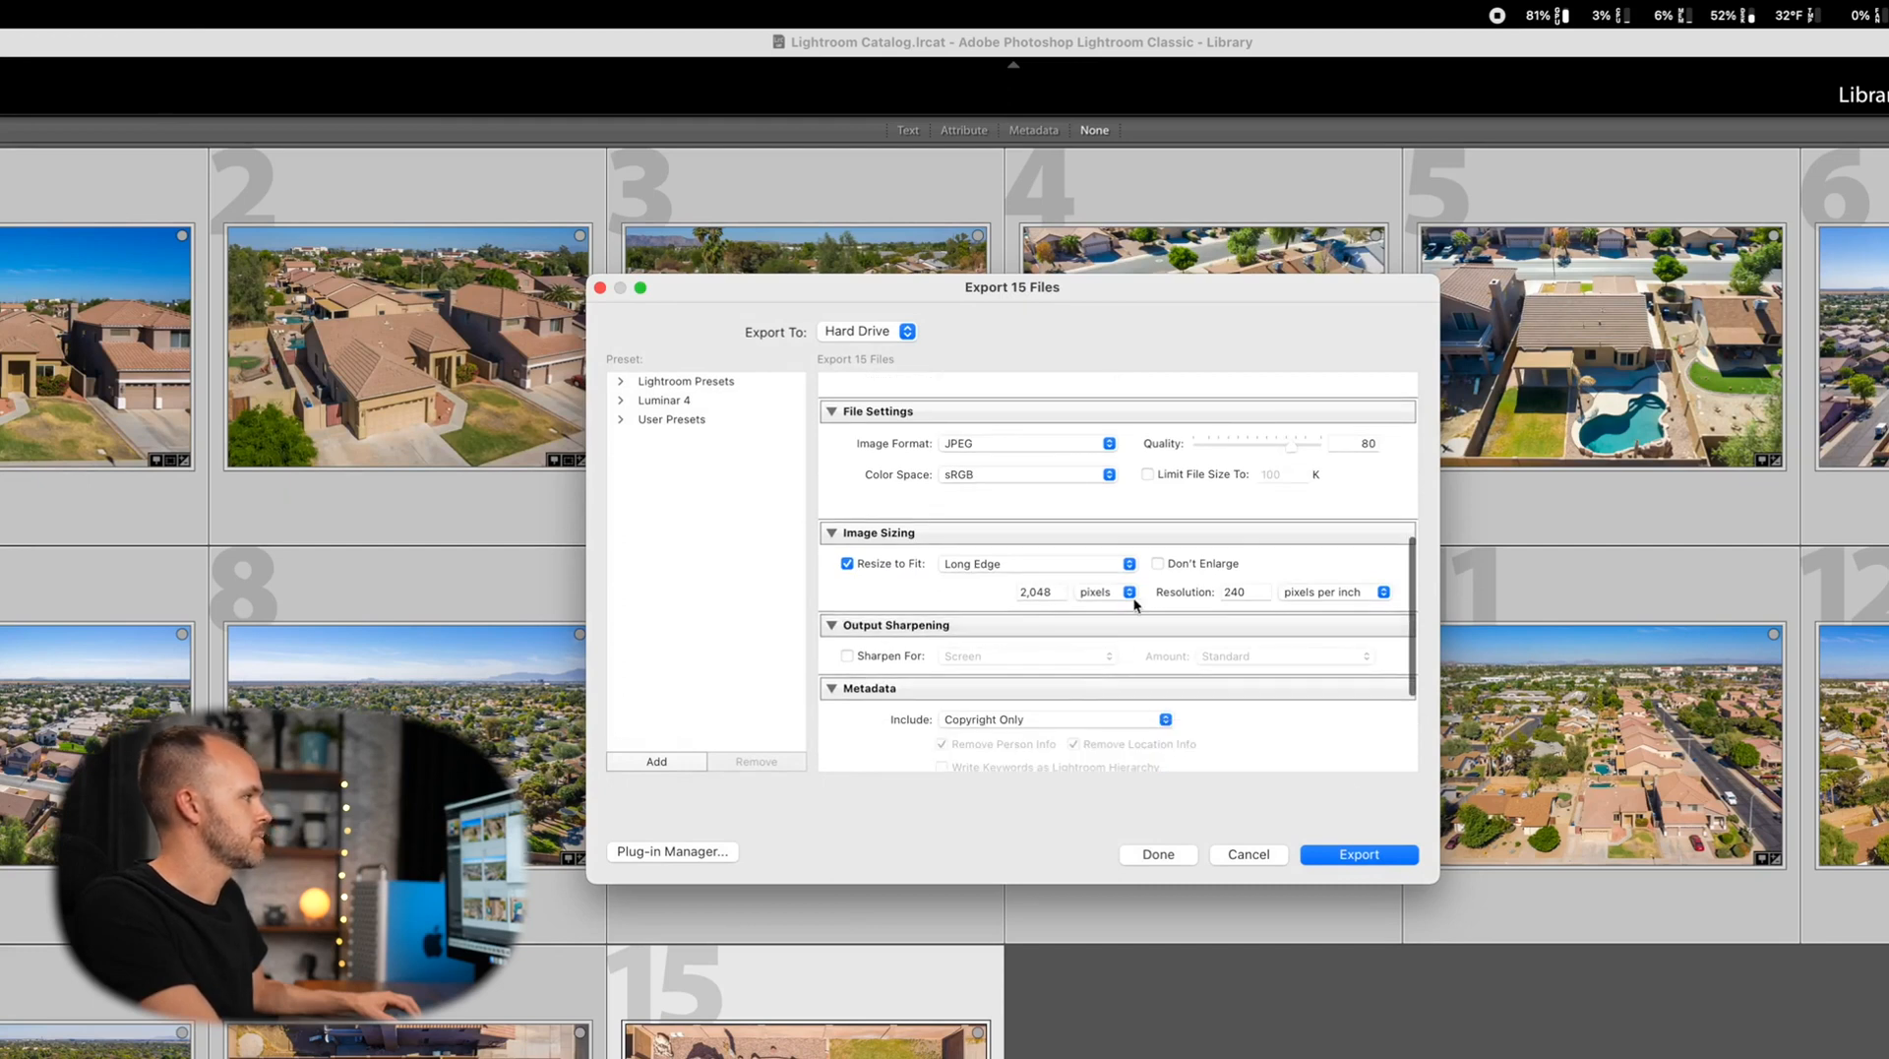
left_click(1367, 862)
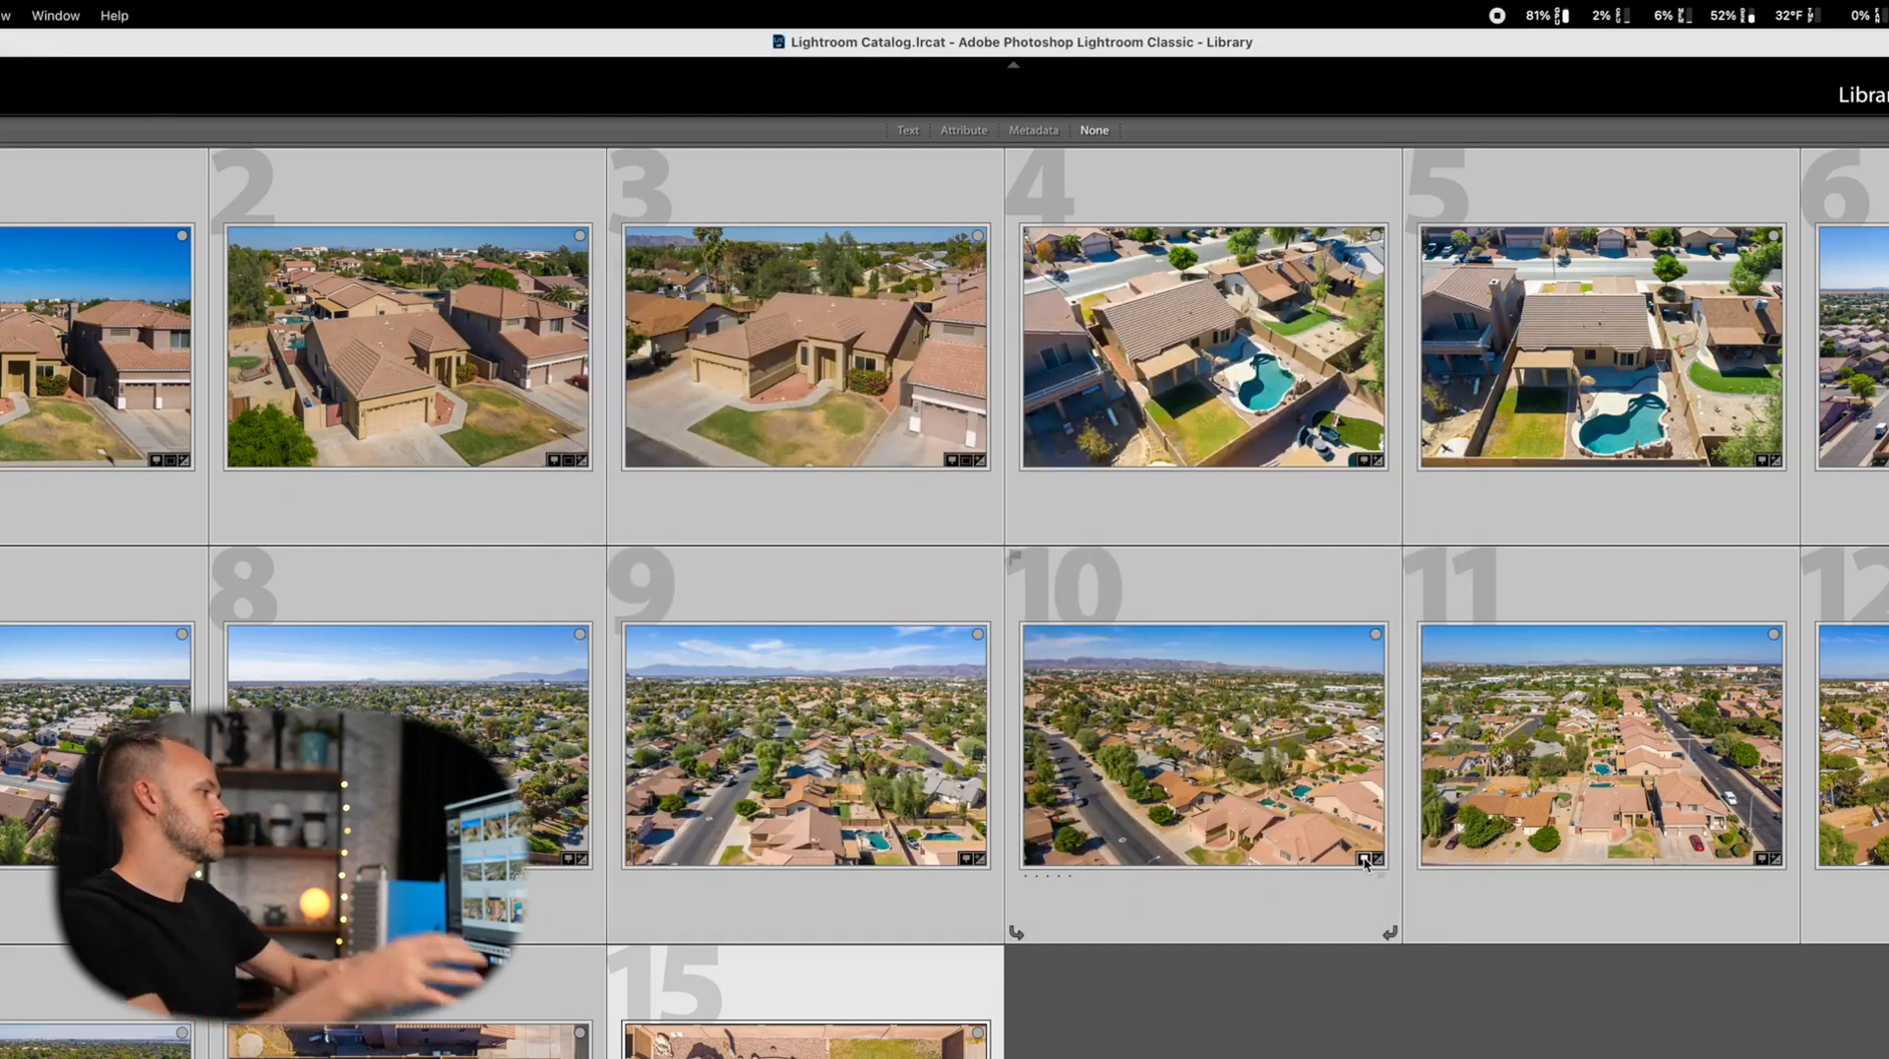